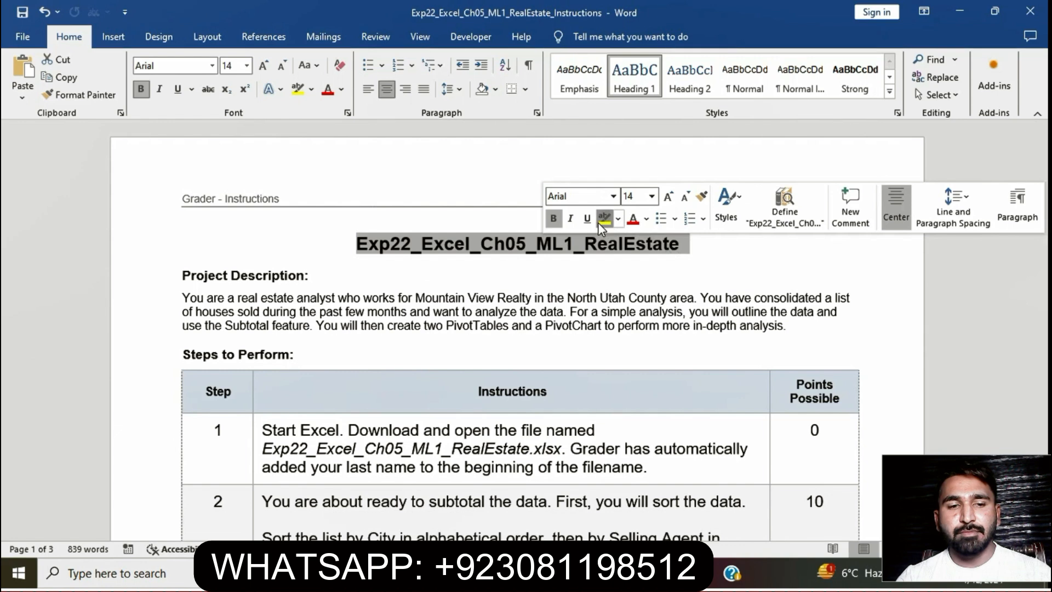
Step: Highlight the document title and the step 1 instructions in yellow
click(599, 223)
click(601, 312)
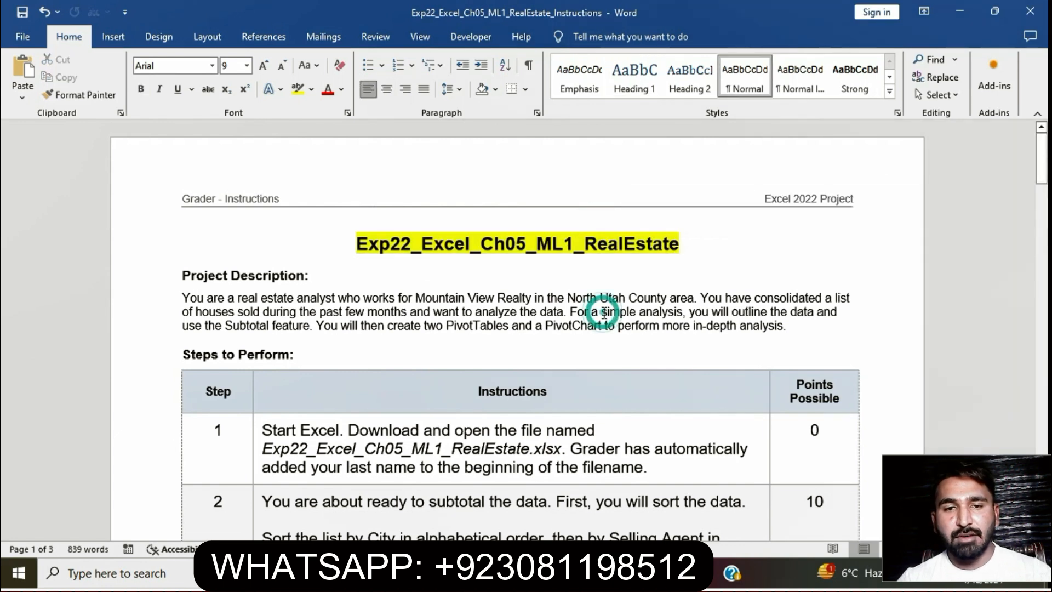
scroll(603, 312, down, 3)
click(603, 312)
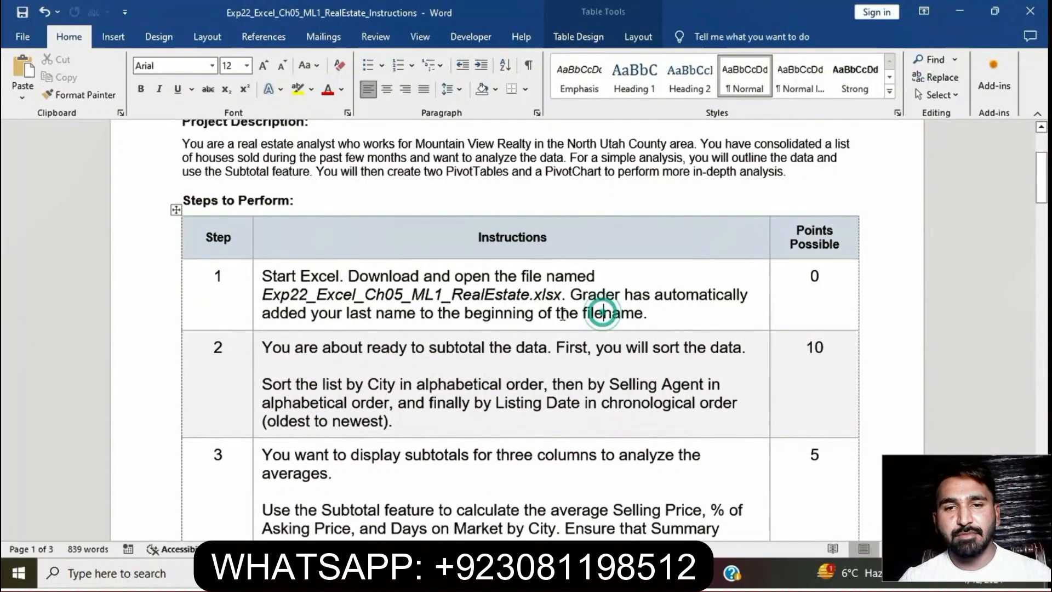
click(256, 279)
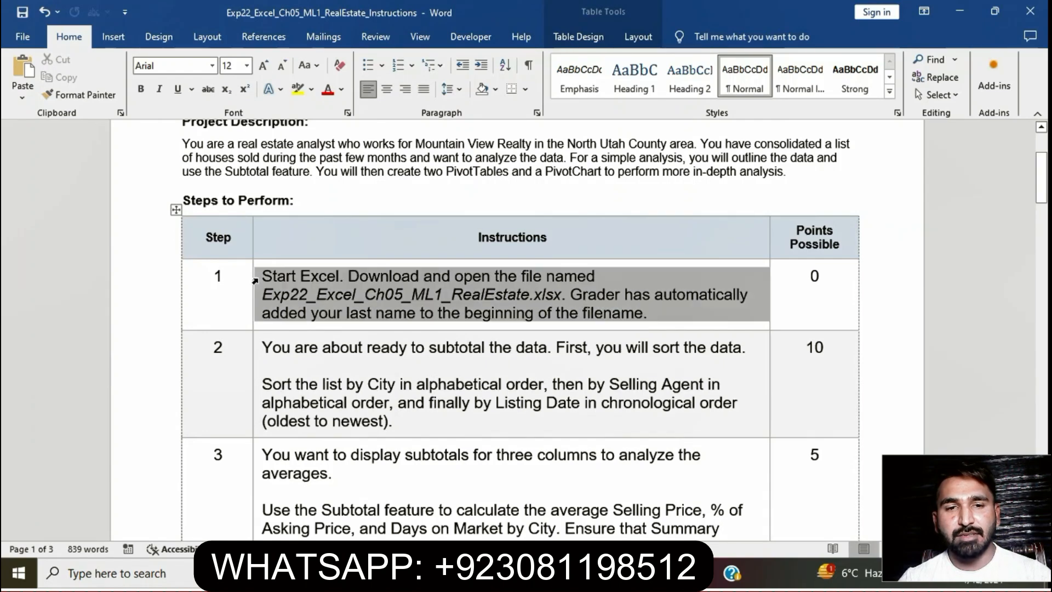
click(318, 253)
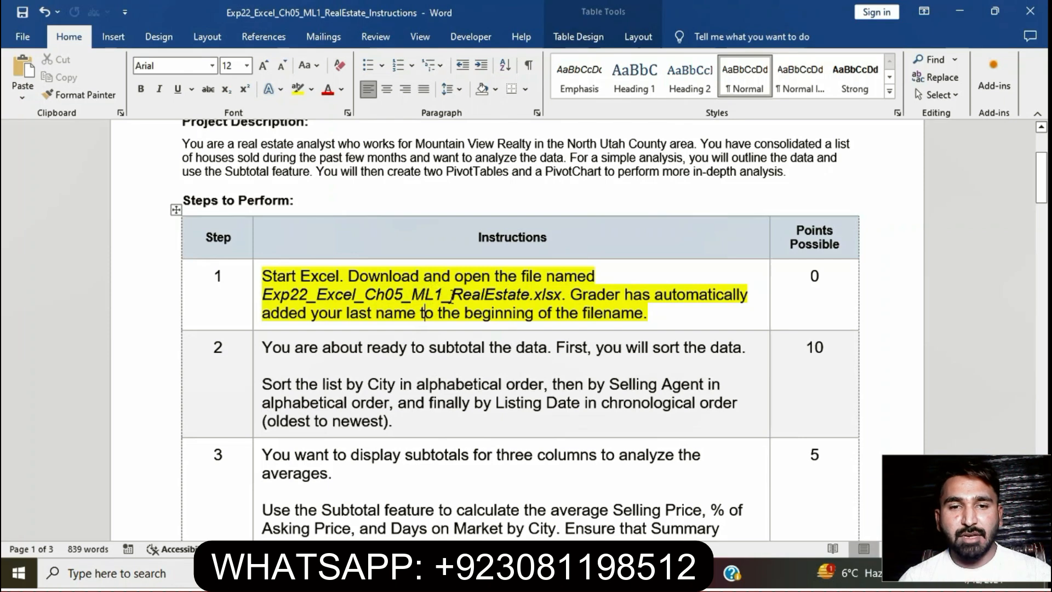
Step: Switch to the Exp22_Excel_Ch05_ML1_RealEstate workbook in Excel and look over the Sales Data and Sales Subtotals sheets
key(alt+Tab)
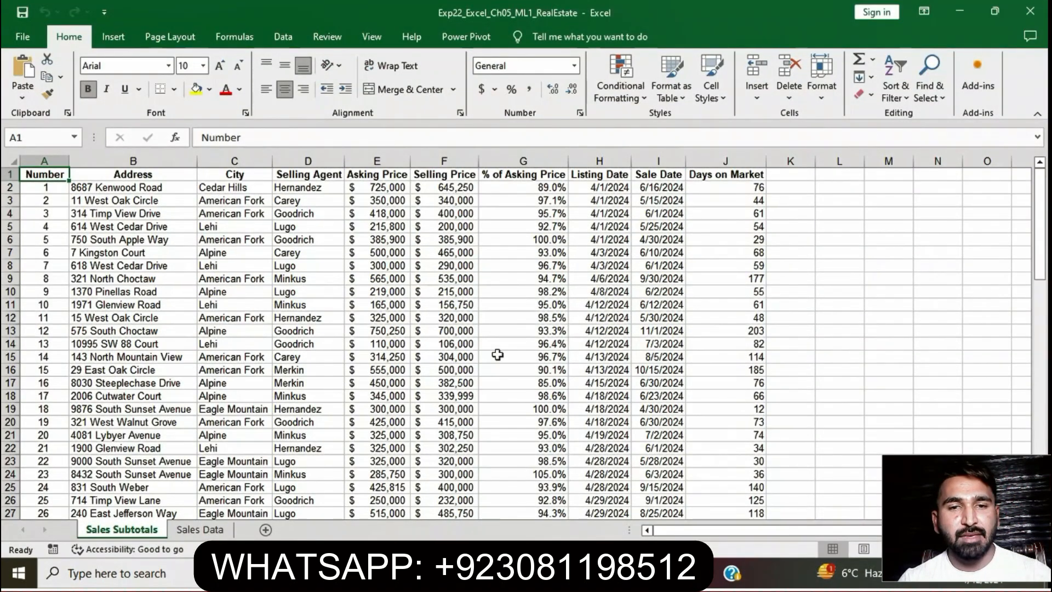
click(198, 530)
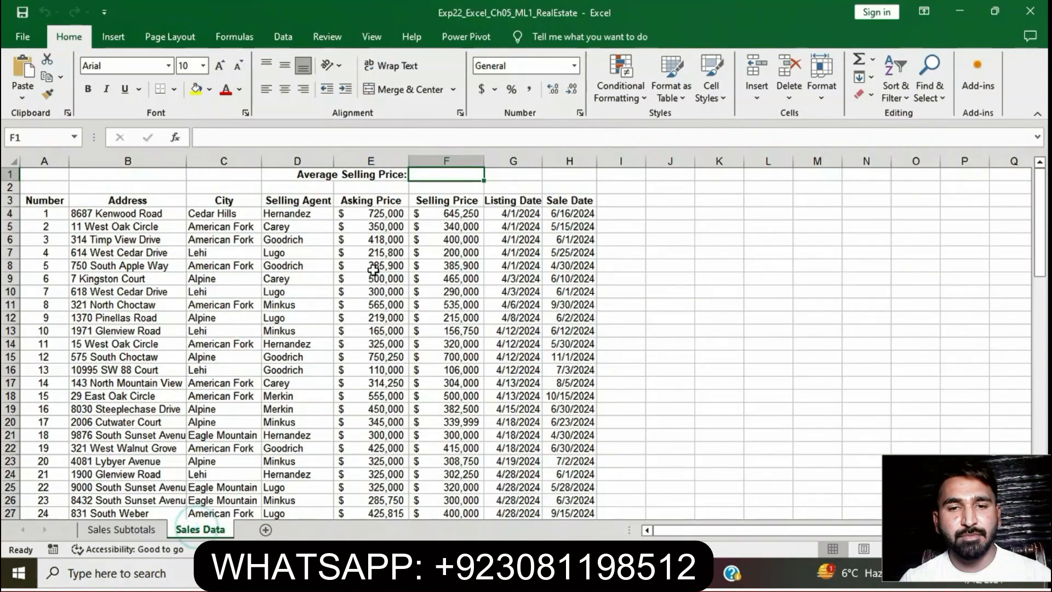
click(152, 524)
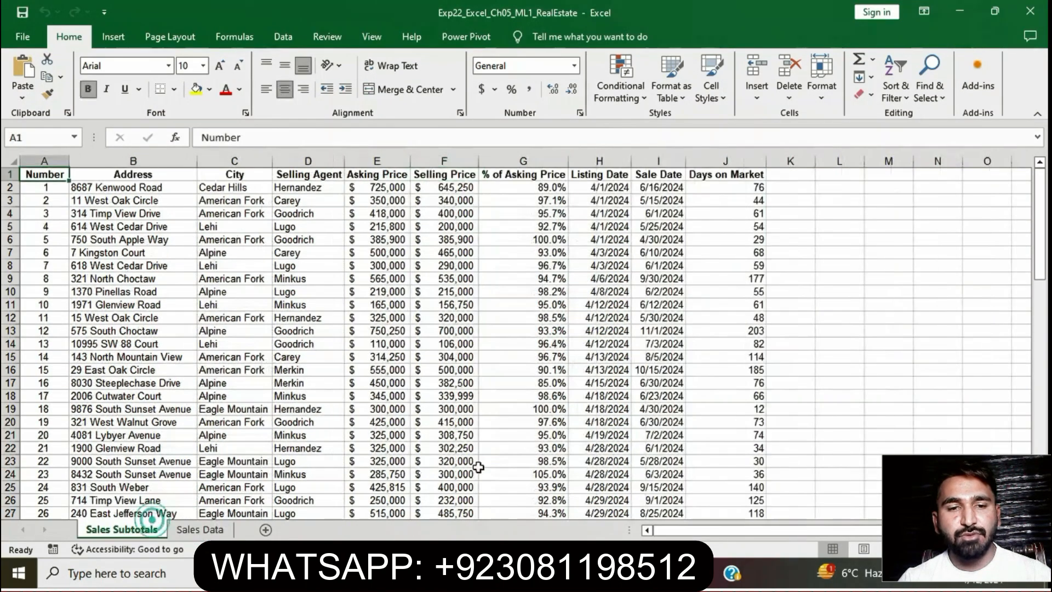
Step: Return to the Word instructions and remove the yellow highlight from the step 1 text
key(alt+Tab)
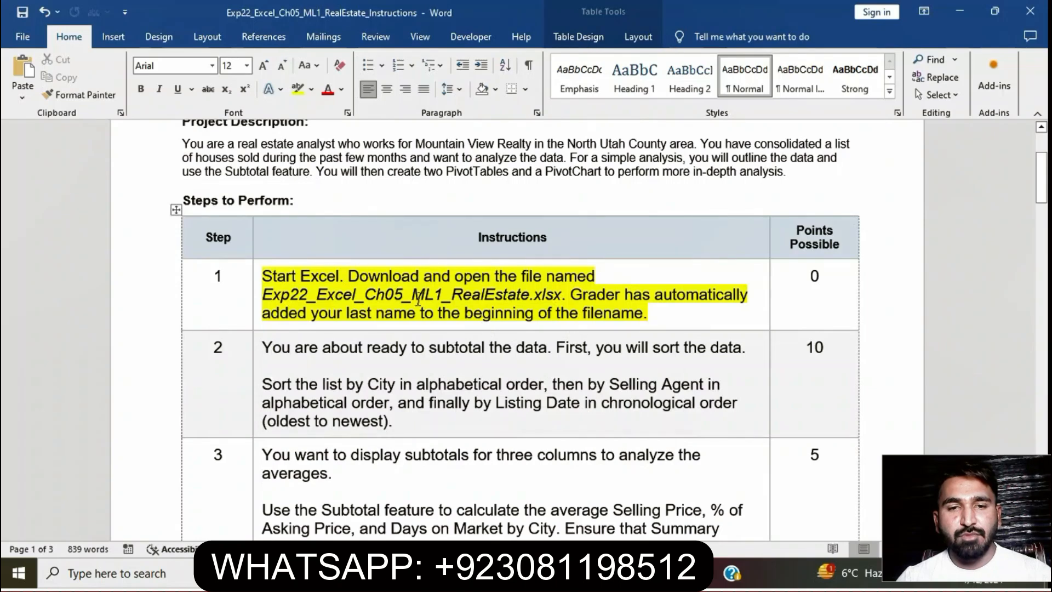
click(258, 281)
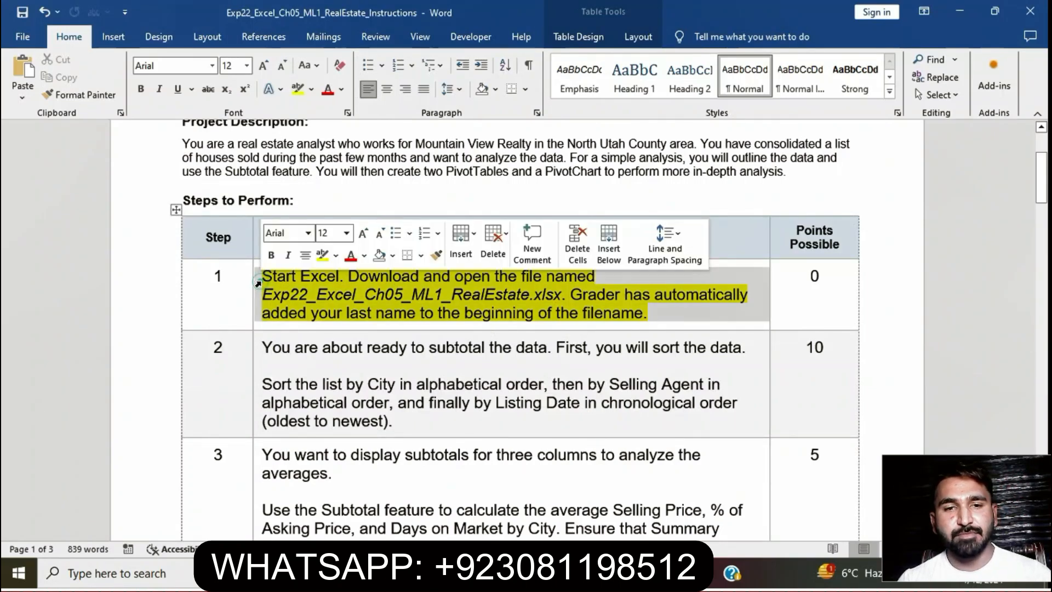
click(320, 261)
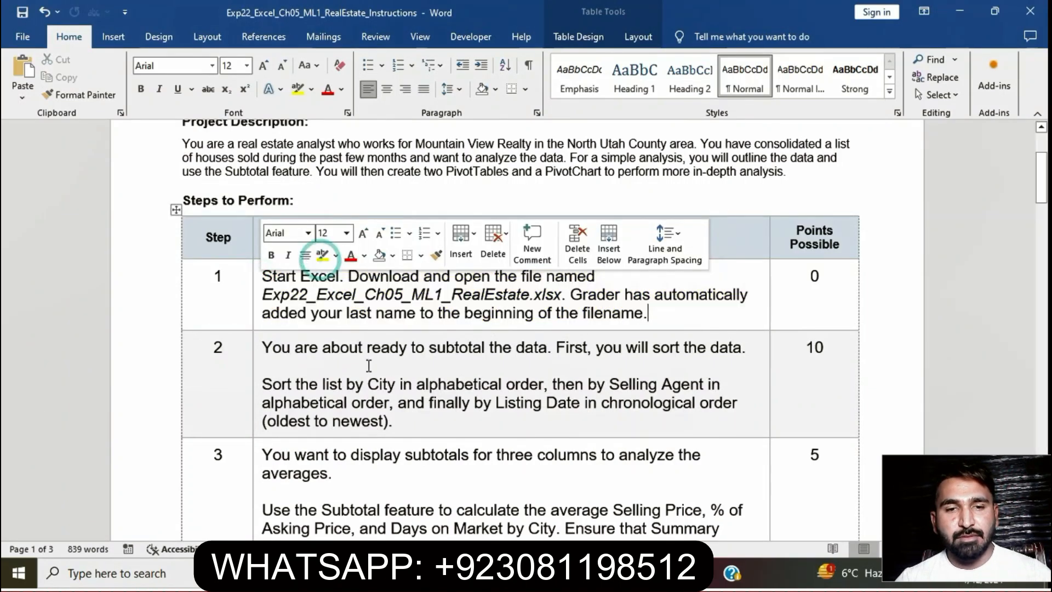
Step: Highlight the step 2 sorting instructions in yellow
click(373, 378)
scroll(374, 375, down, 3)
scroll(374, 376, down, 1)
scroll(373, 376, up, 1)
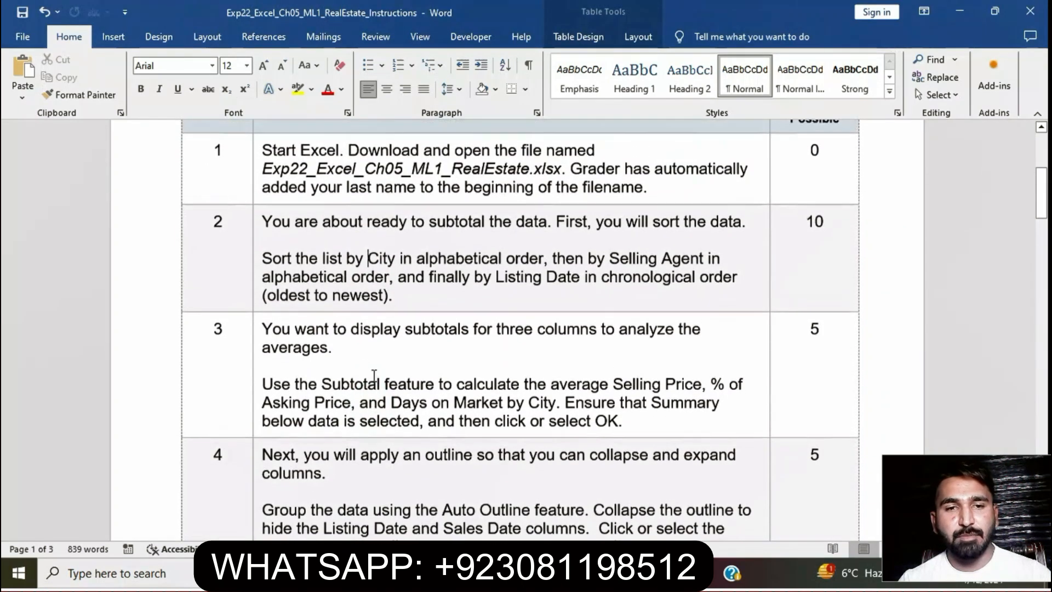
click(253, 223)
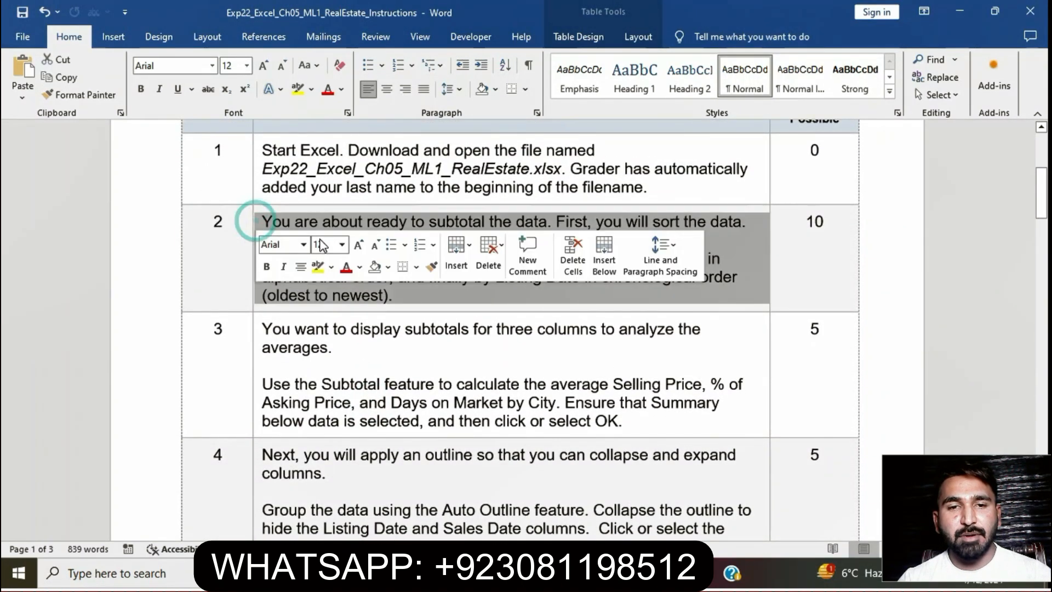
click(316, 269)
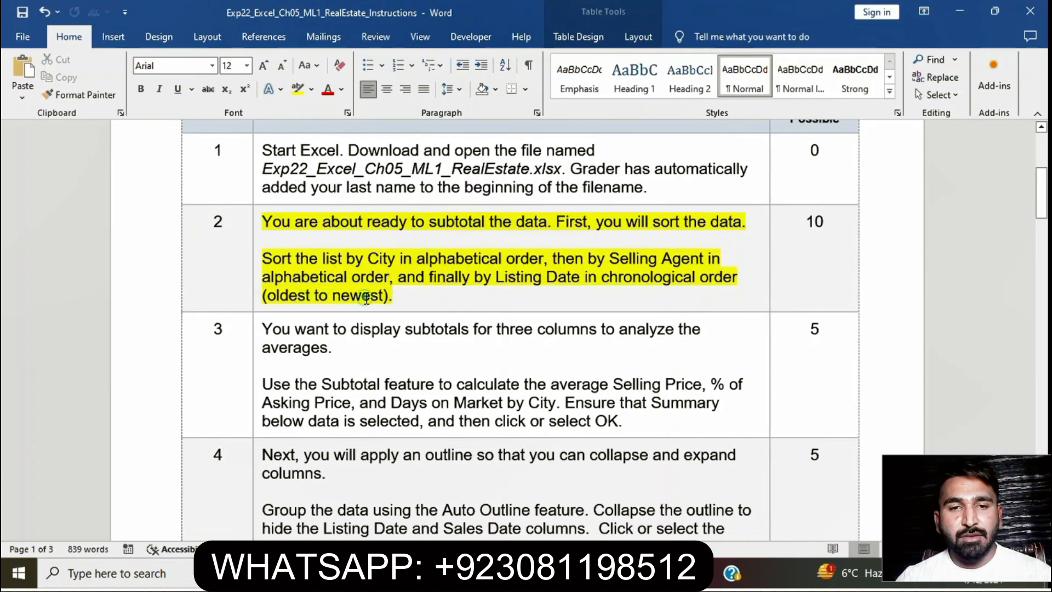
Step: Mark the City sort requirement in Word, then switch to Excel and sort the Sales Subtotals list by City, A to Z
drag(263, 258, 544, 260)
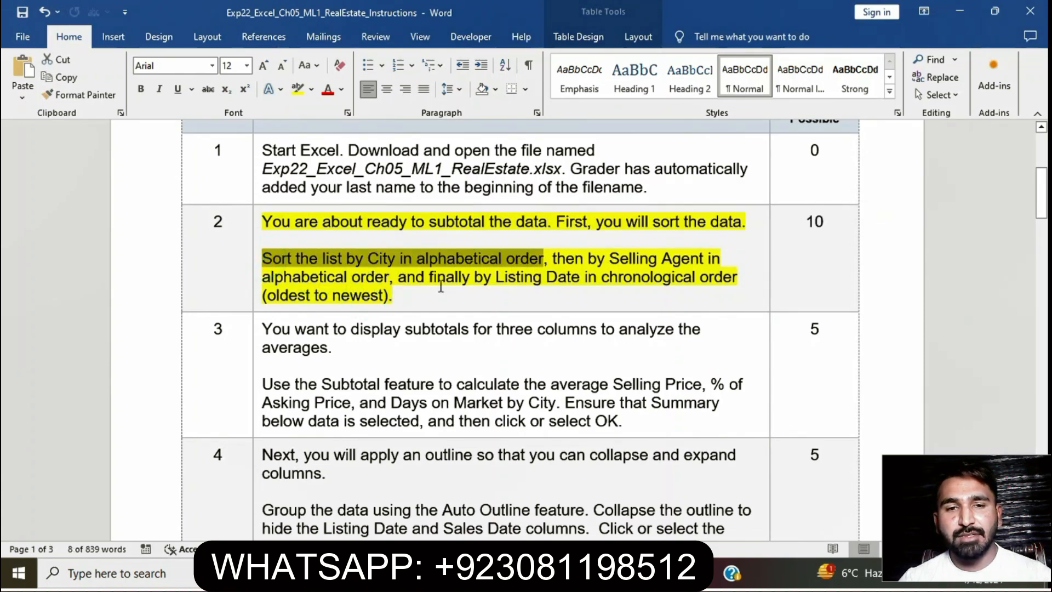
key(alt+Tab)
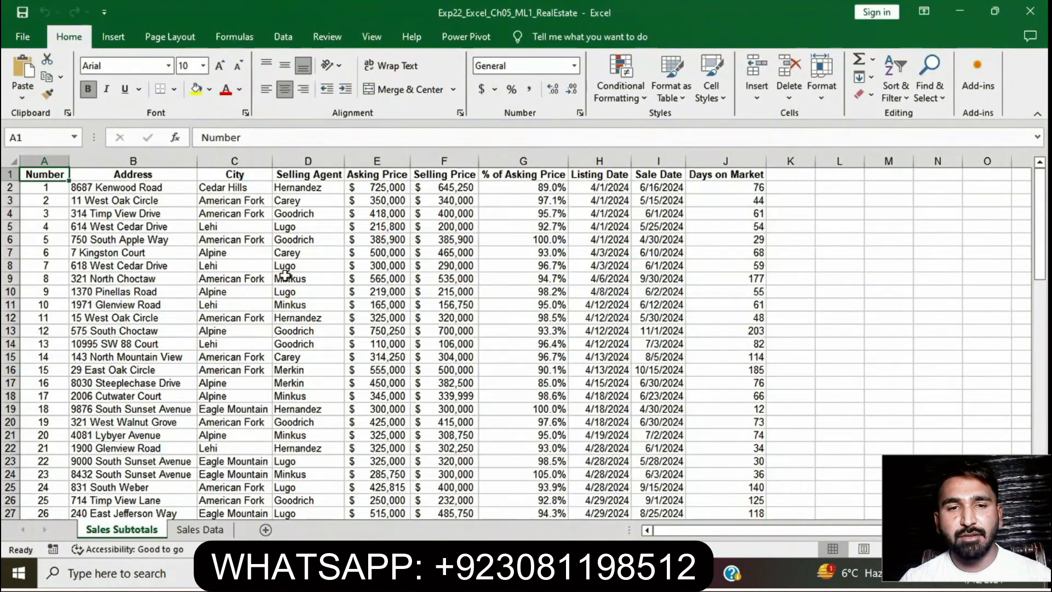
click(219, 174)
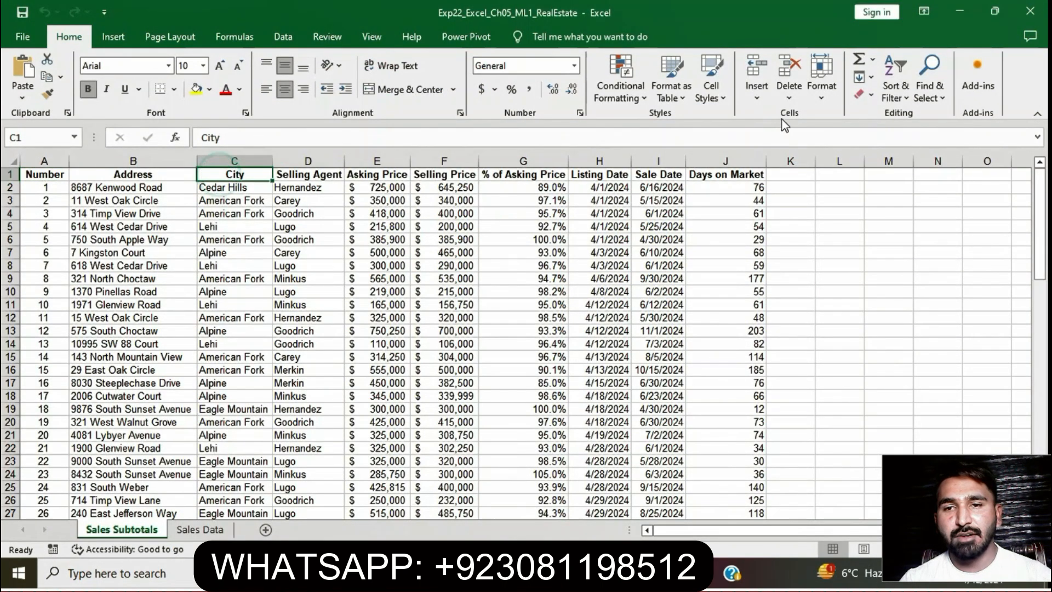
click(909, 97)
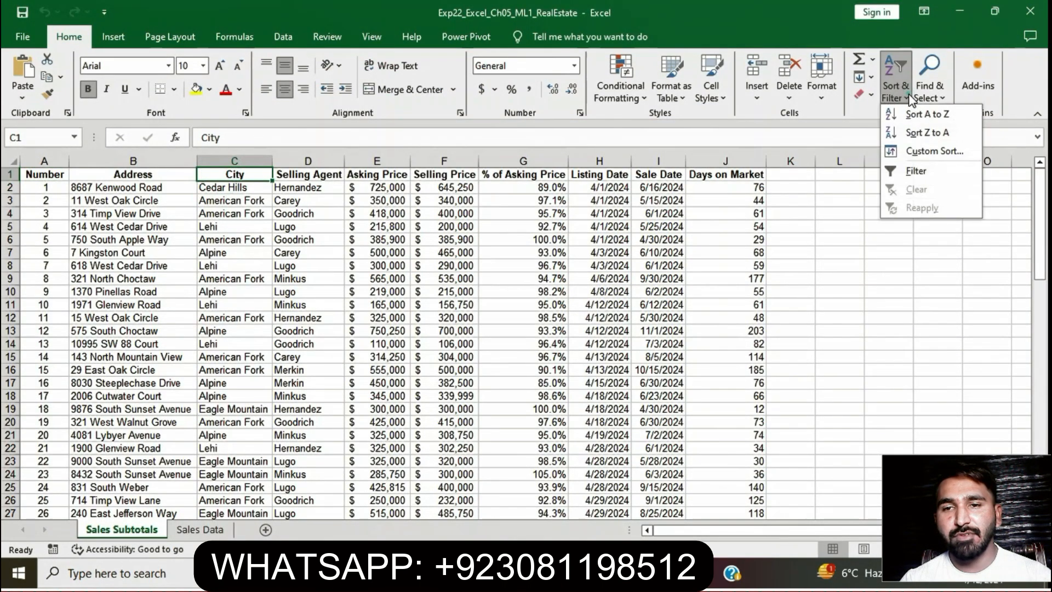
click(918, 152)
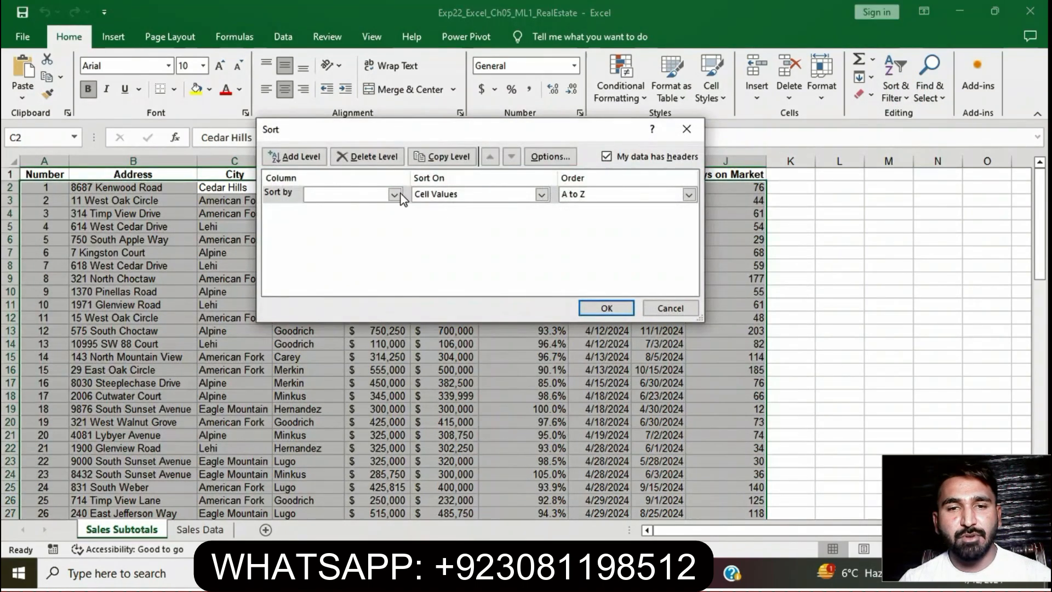
click(394, 194)
click(361, 228)
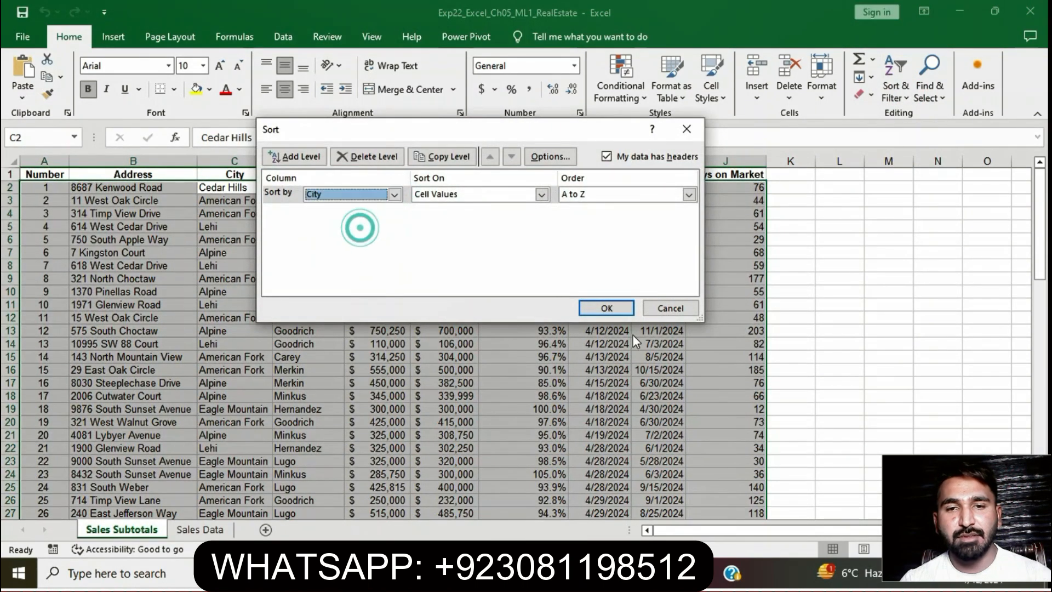
click(607, 308)
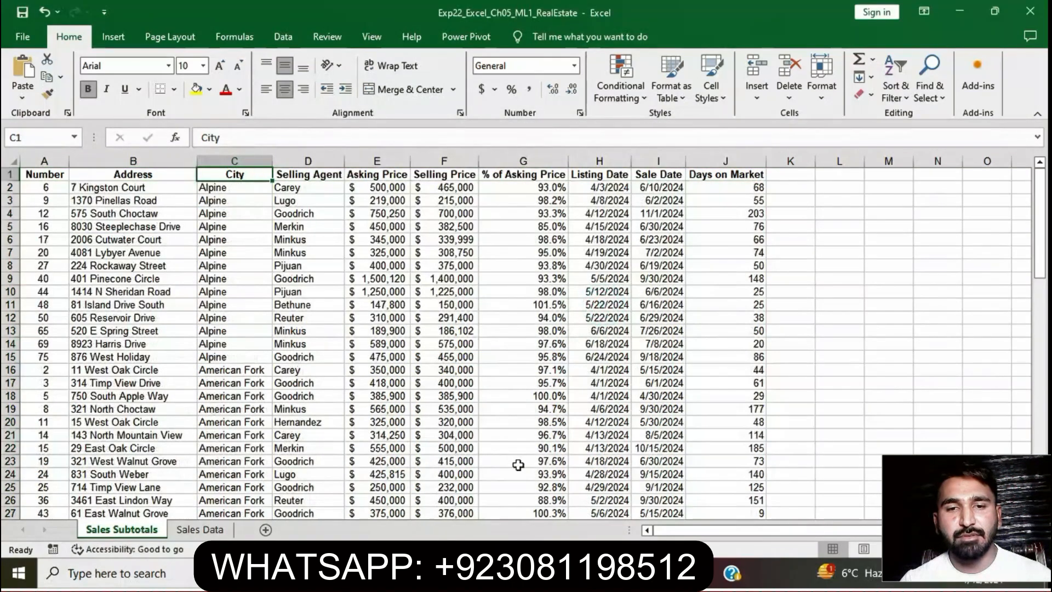
Step: Check the second sort key in the Word instructions and add Selling Agent, A to Z, as the second sort level in Excel
key(alt+Tab)
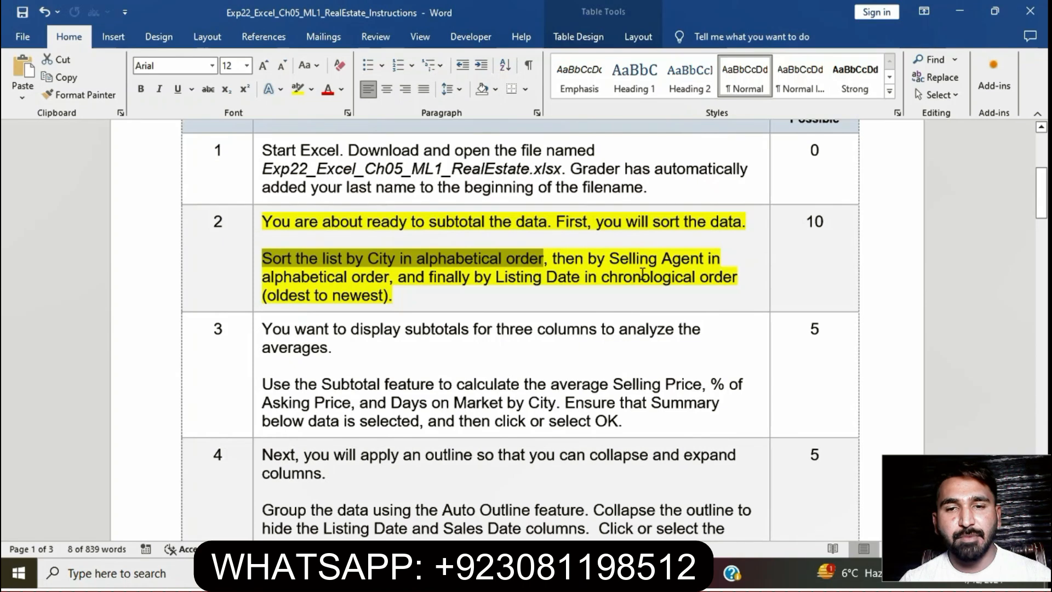
drag(613, 258, 391, 277)
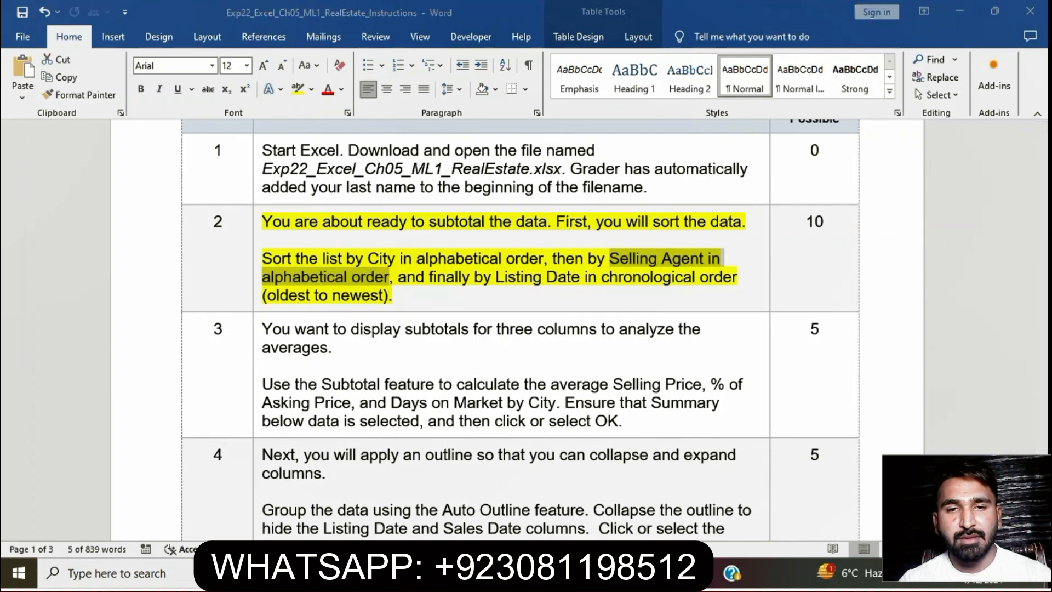
key(alt+Tab)
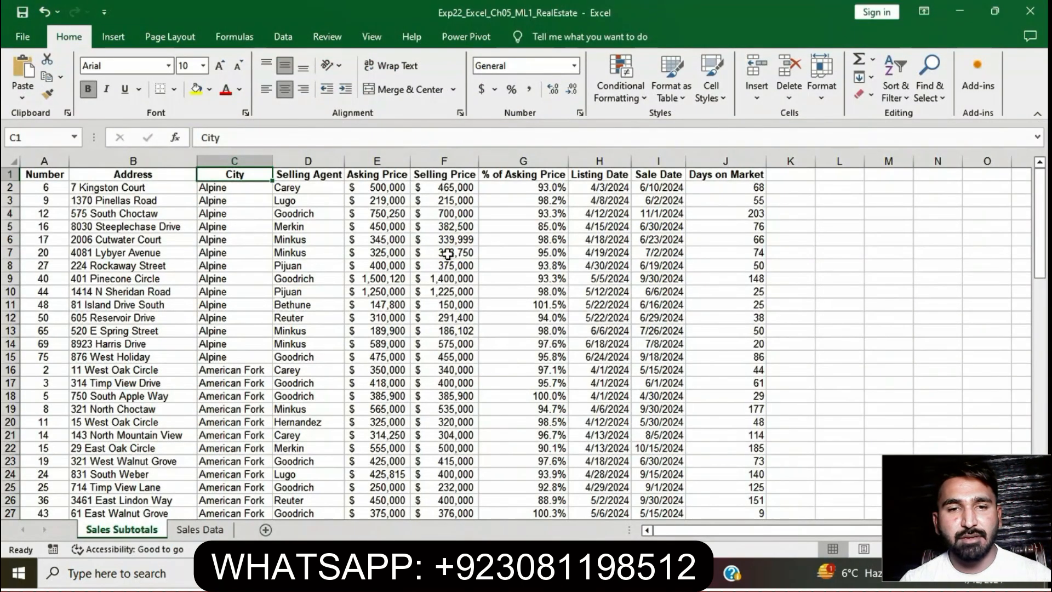
click(287, 176)
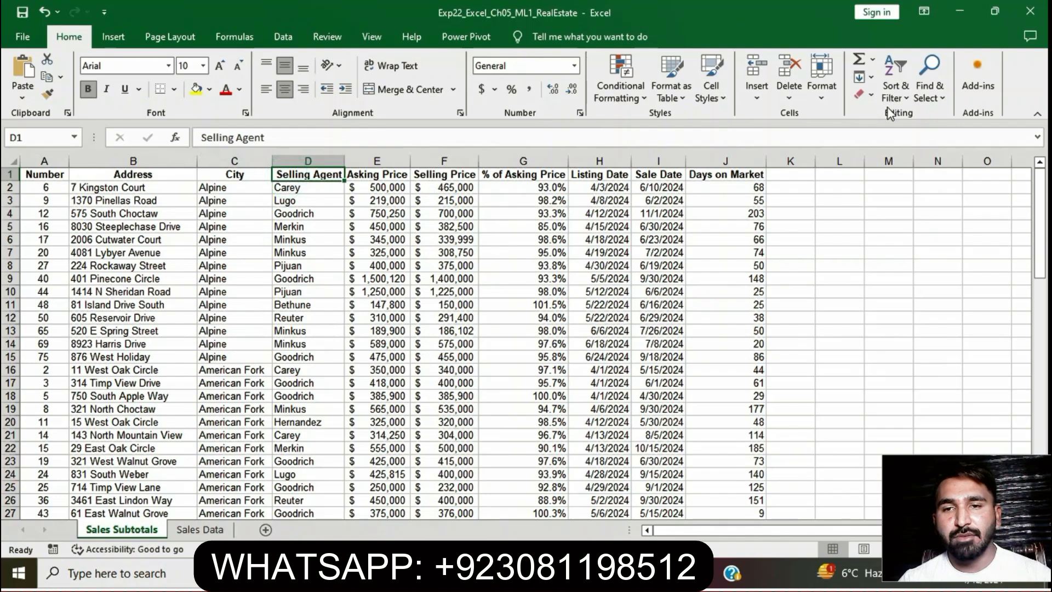
click(903, 97)
click(922, 150)
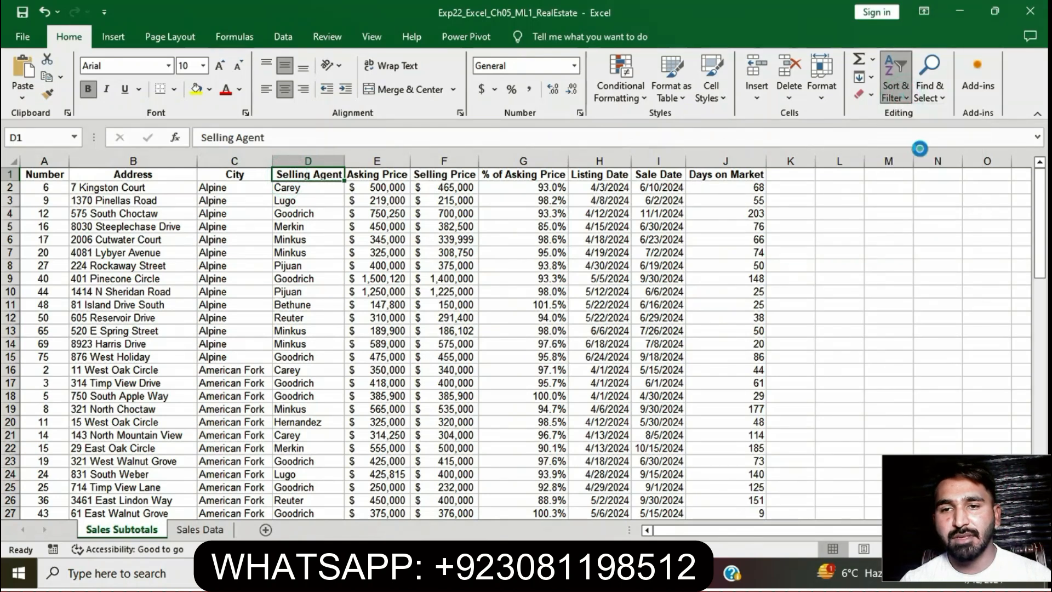
click(294, 156)
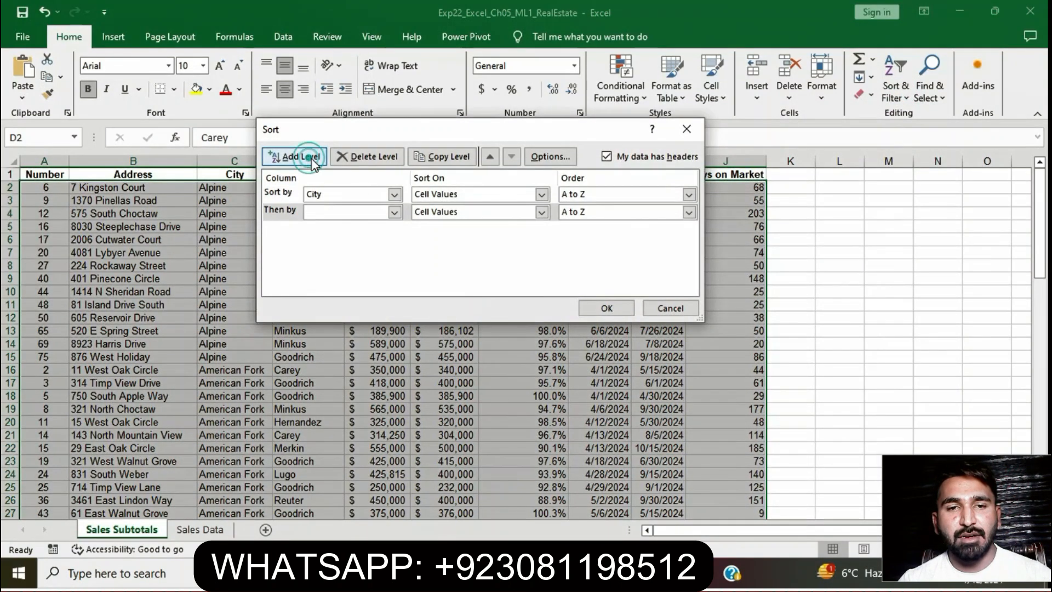
click(394, 212)
click(347, 256)
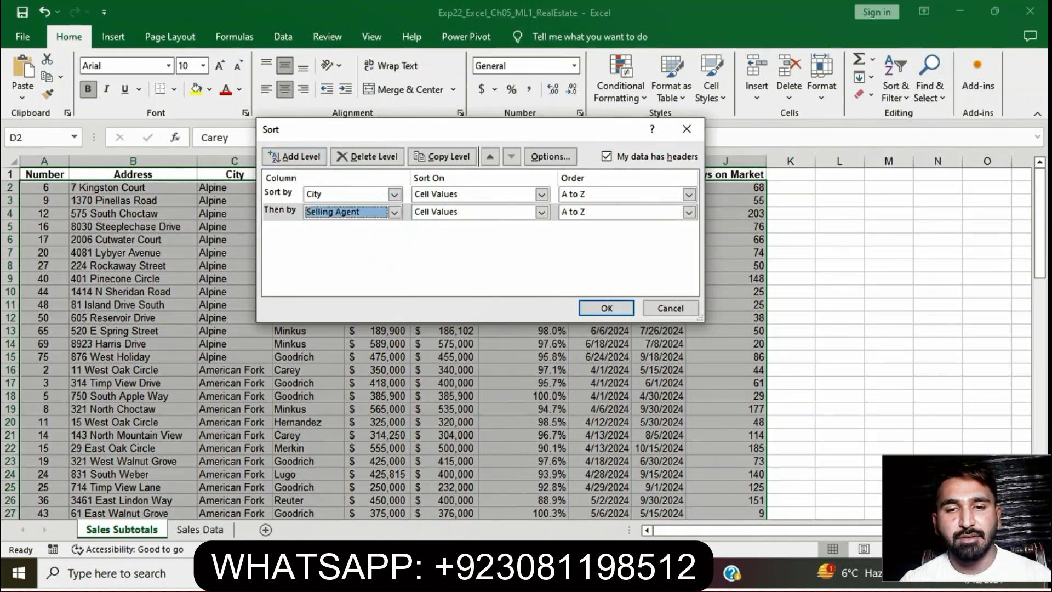
Step: Check the last sort key in Word, add Listing Date as the third sort level in Excel and apply the sort
key(alt+Tab)
drag(610, 258, 390, 278)
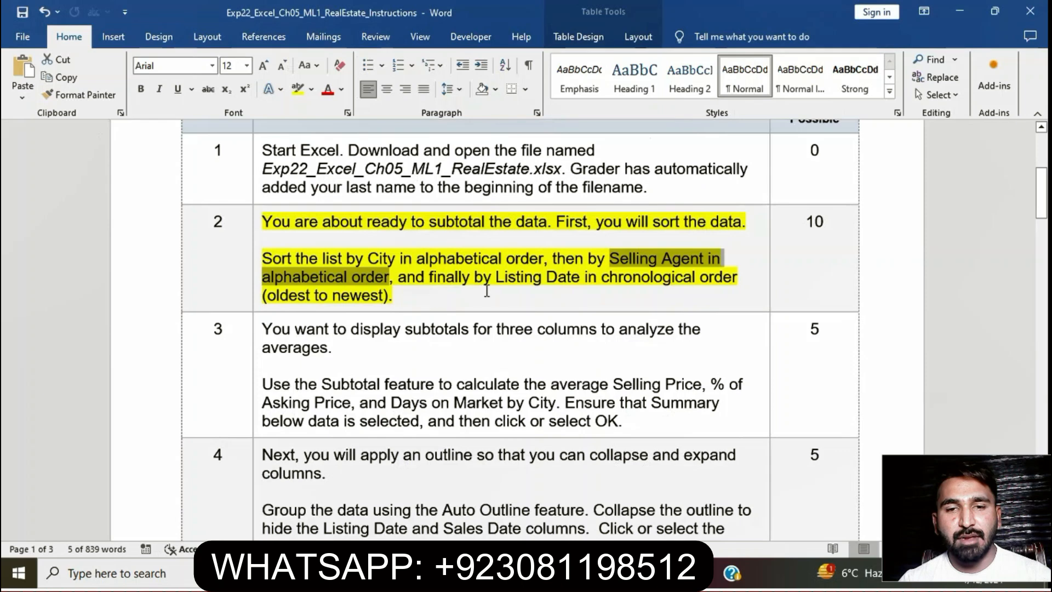
drag(497, 278, 741, 279)
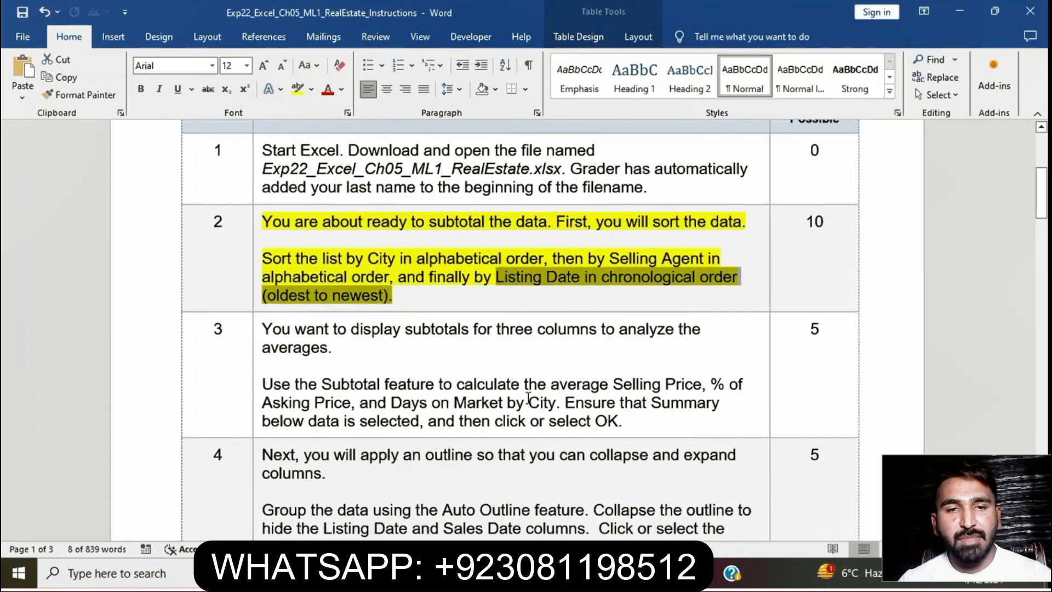
key(alt+Tab)
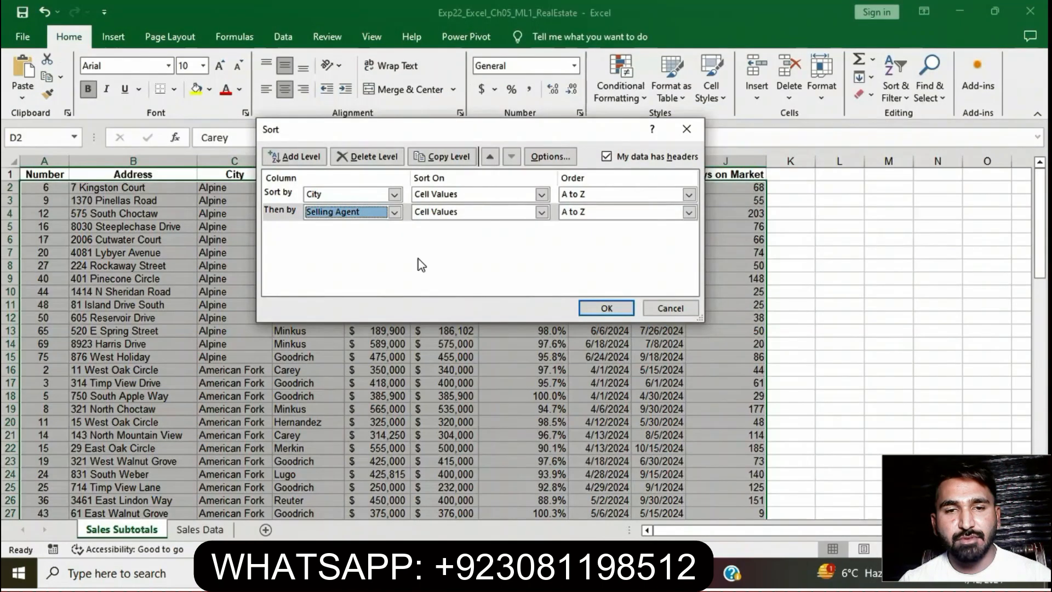
click(307, 158)
click(394, 230)
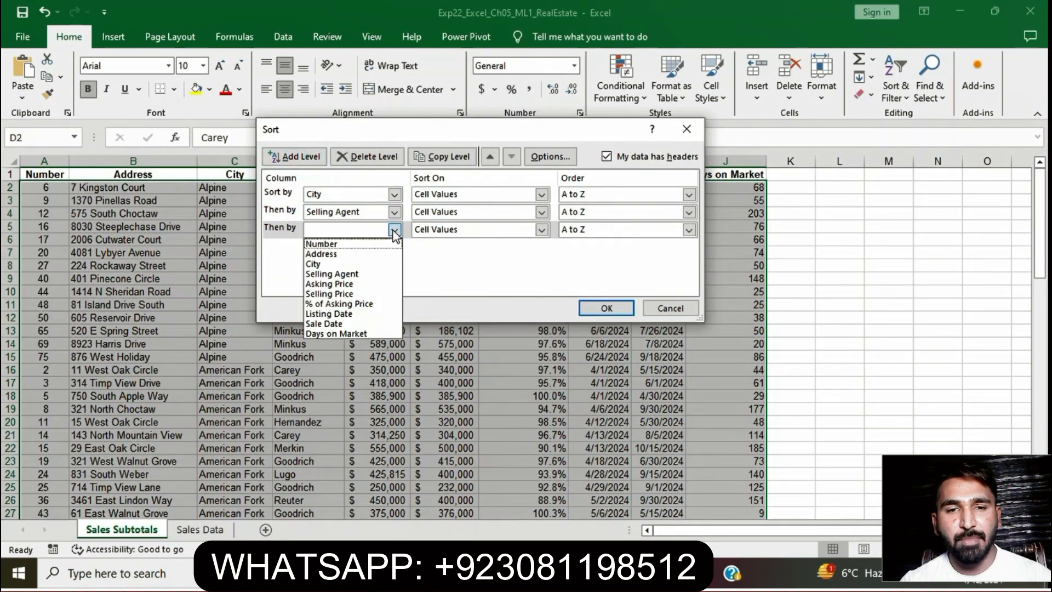
click(339, 314)
click(599, 308)
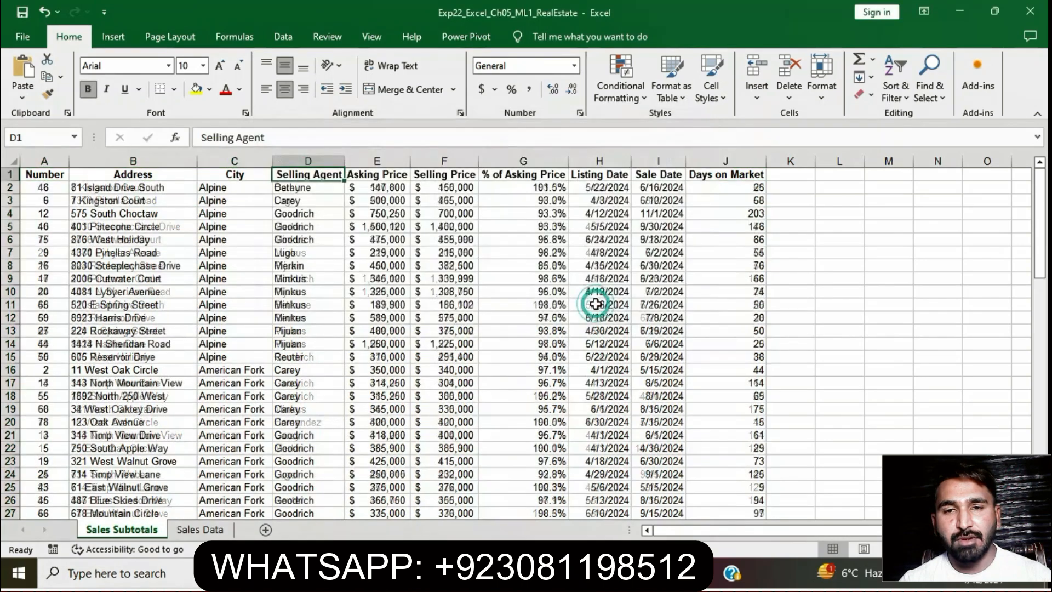
Step: Return to the Word instructions and remove the yellow highlight from the step 2 text
key(alt+Tab)
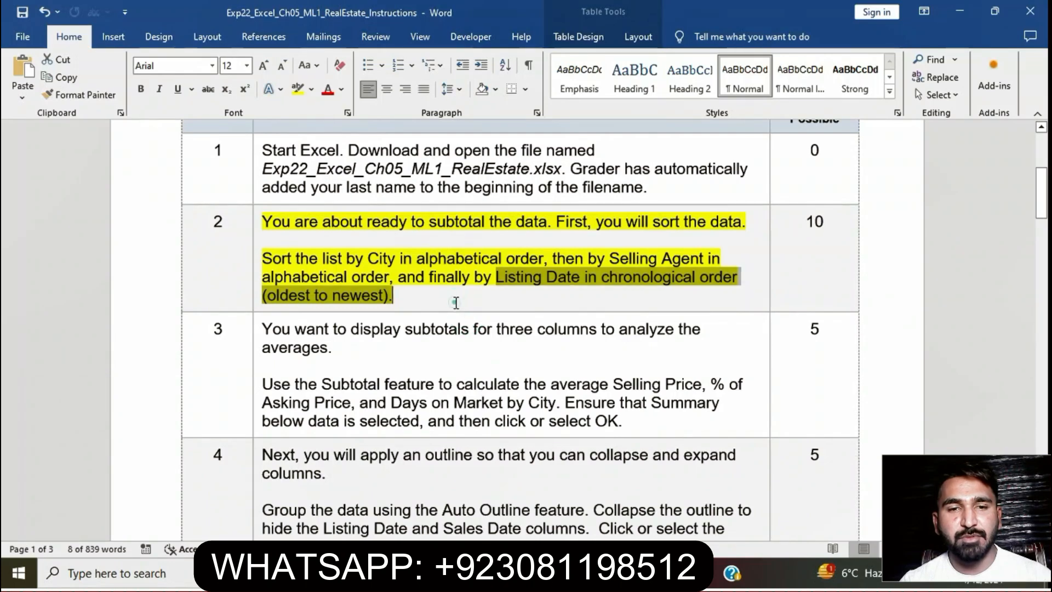
click(454, 302)
click(254, 221)
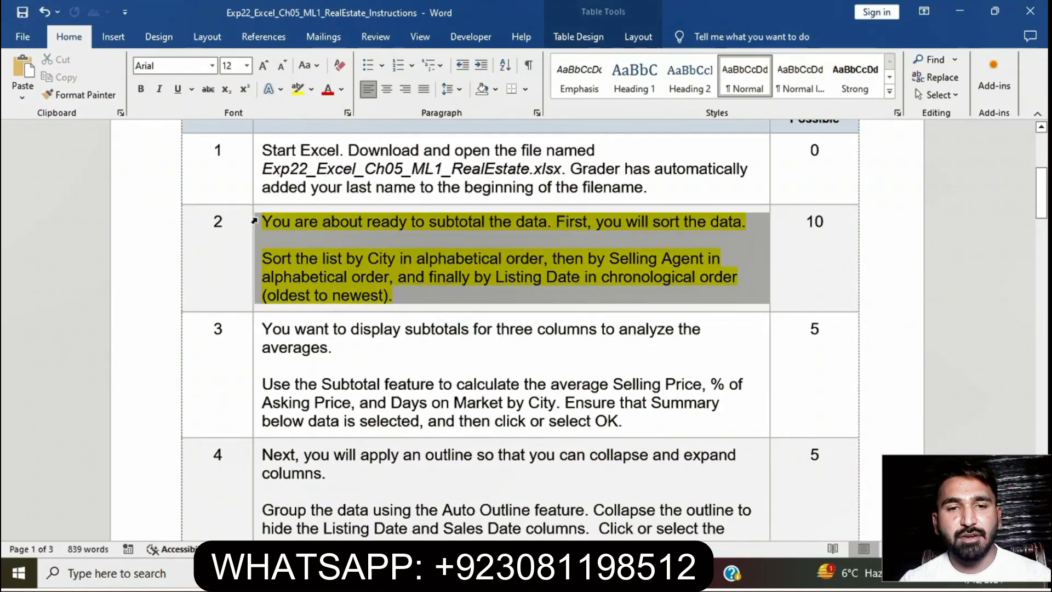
click(317, 192)
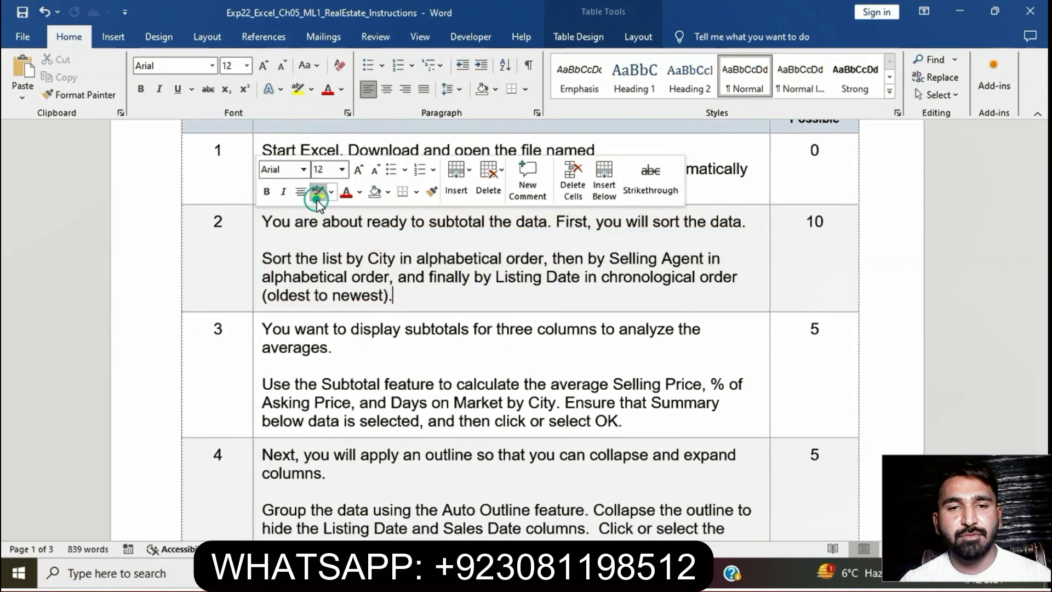
Step: Highlight the step 3 instructions in yellow and mark the phrase about using the Subtotal feature to calculate the average
click(446, 365)
scroll(452, 363, down, 2)
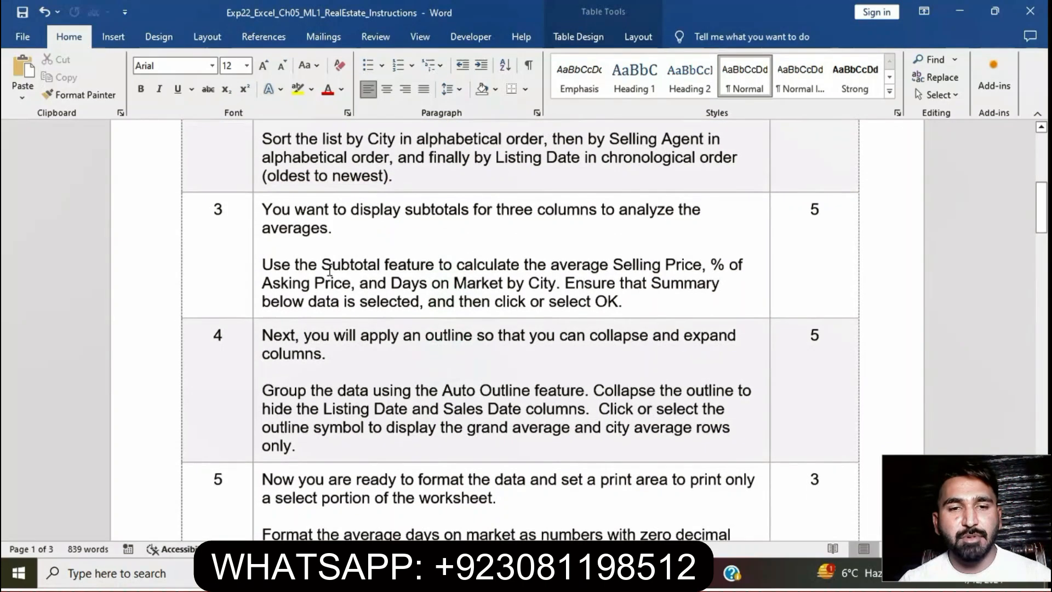
click(257, 220)
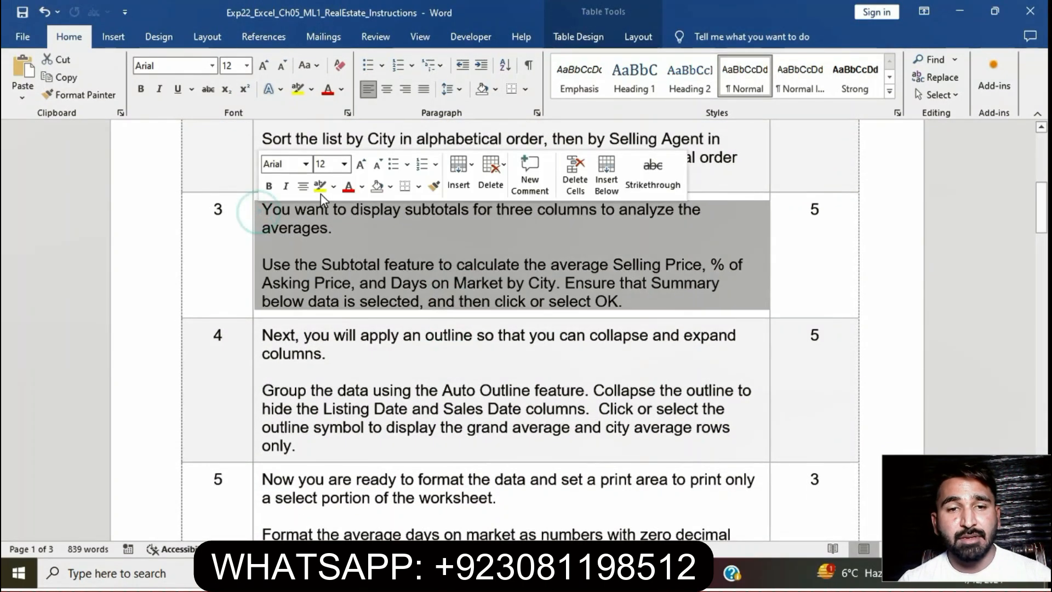
click(319, 188)
click(404, 280)
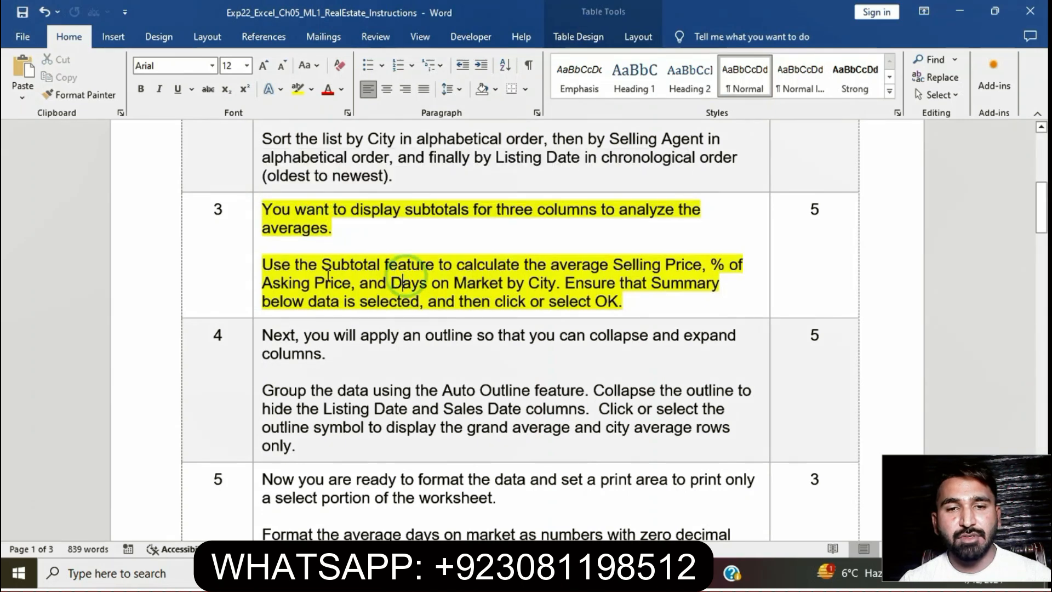
drag(265, 264, 582, 269)
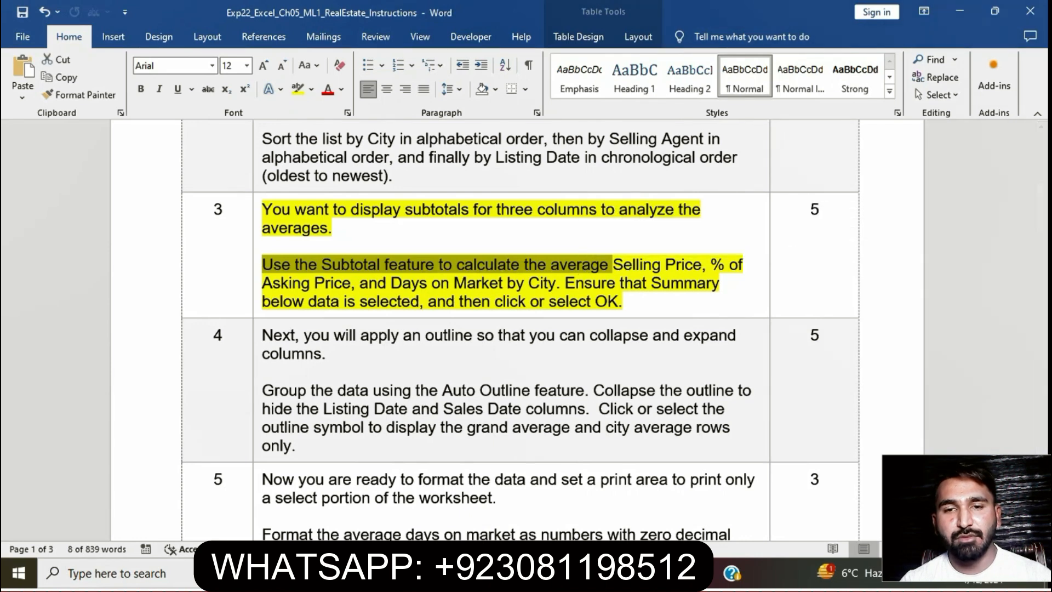
Step: Switch to Excel, open the Subtotal settings for the Sales Subtotals list and check them against the Word instructions
key(alt+Tab)
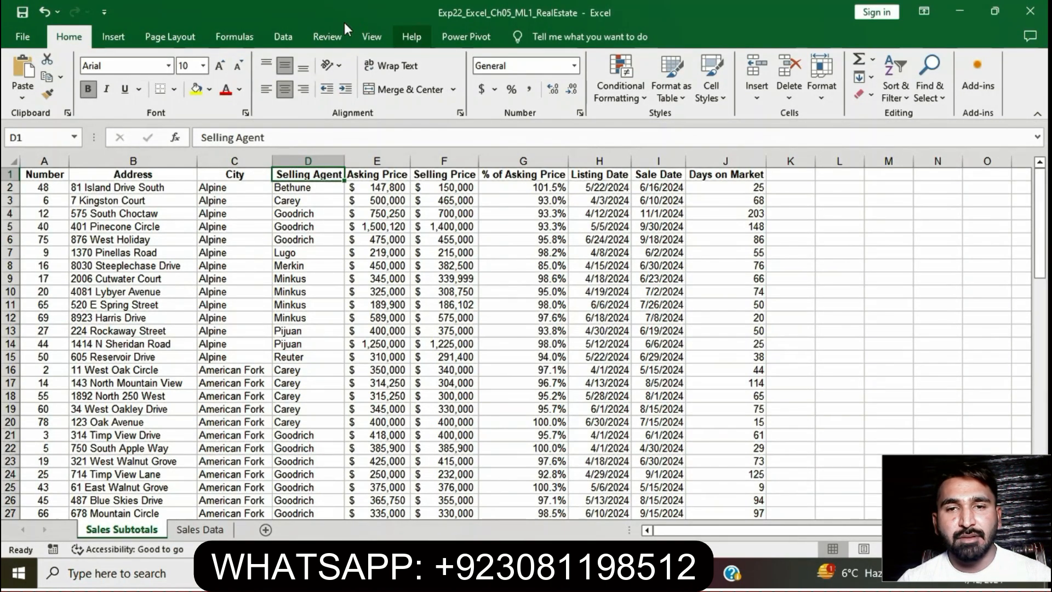
click(287, 37)
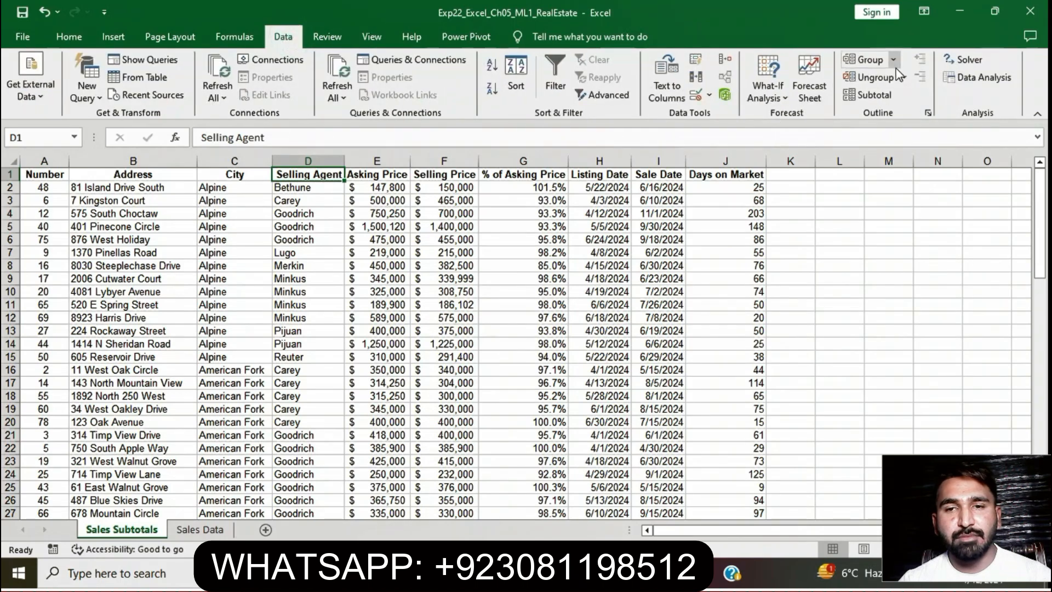
click(875, 96)
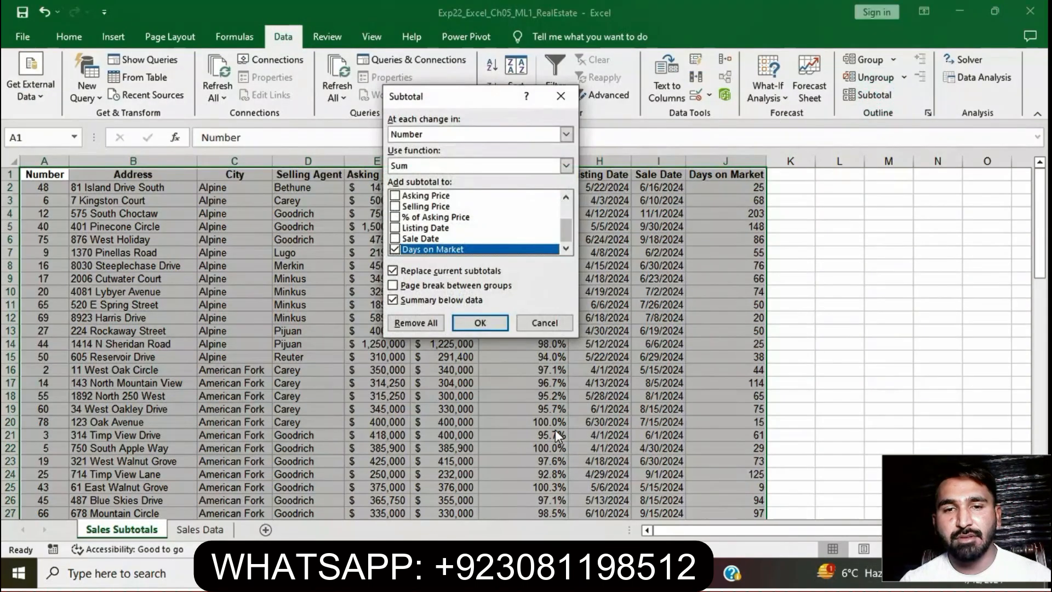
key(alt+Tab)
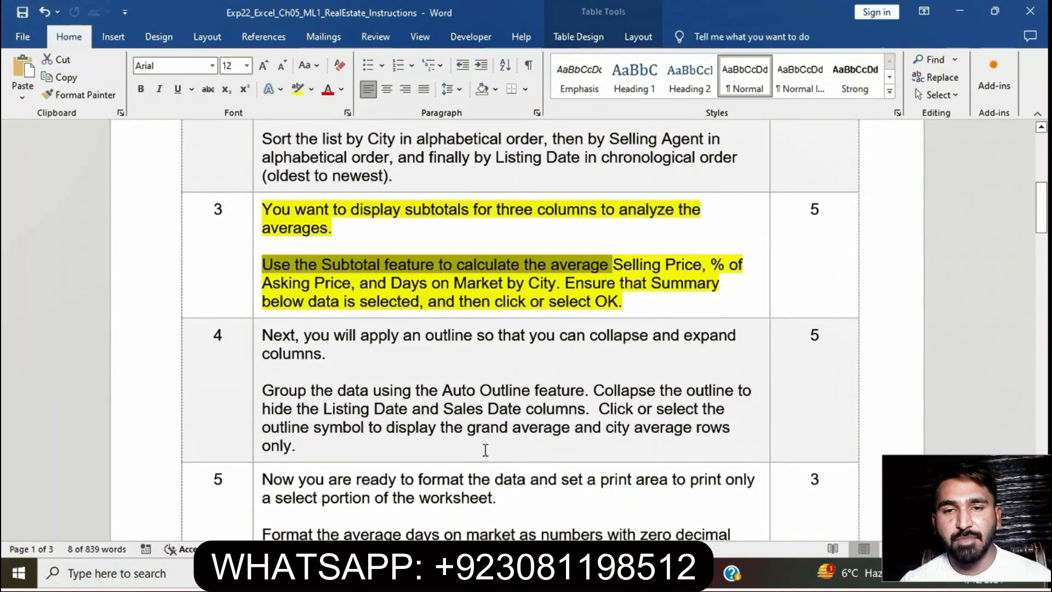
key(alt+Tab)
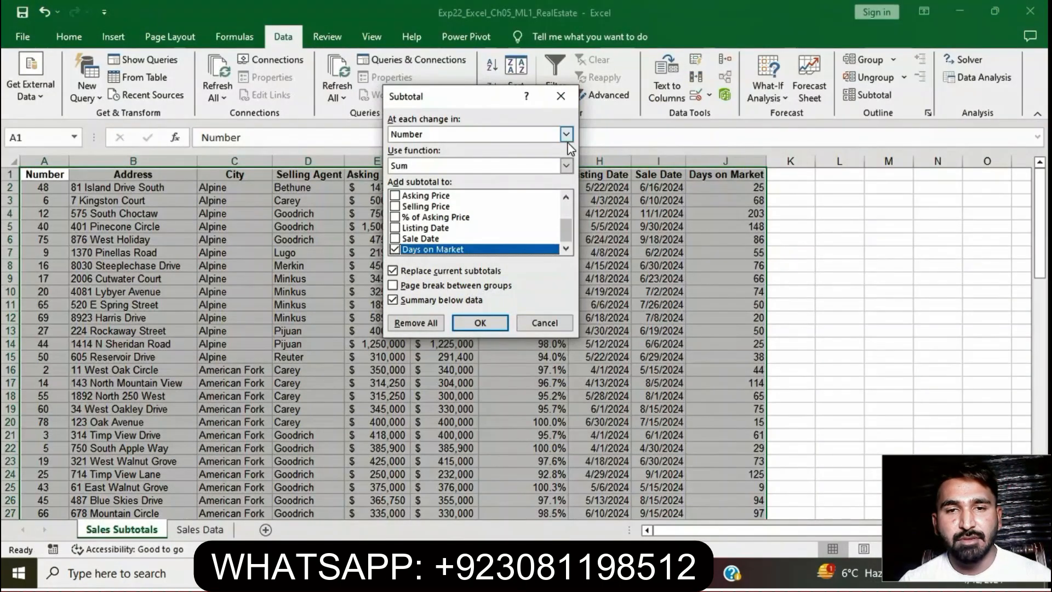
Step: Look through the columns available for grouping the subtotals and recheck the grouping requirement in the Word instructions
click(566, 135)
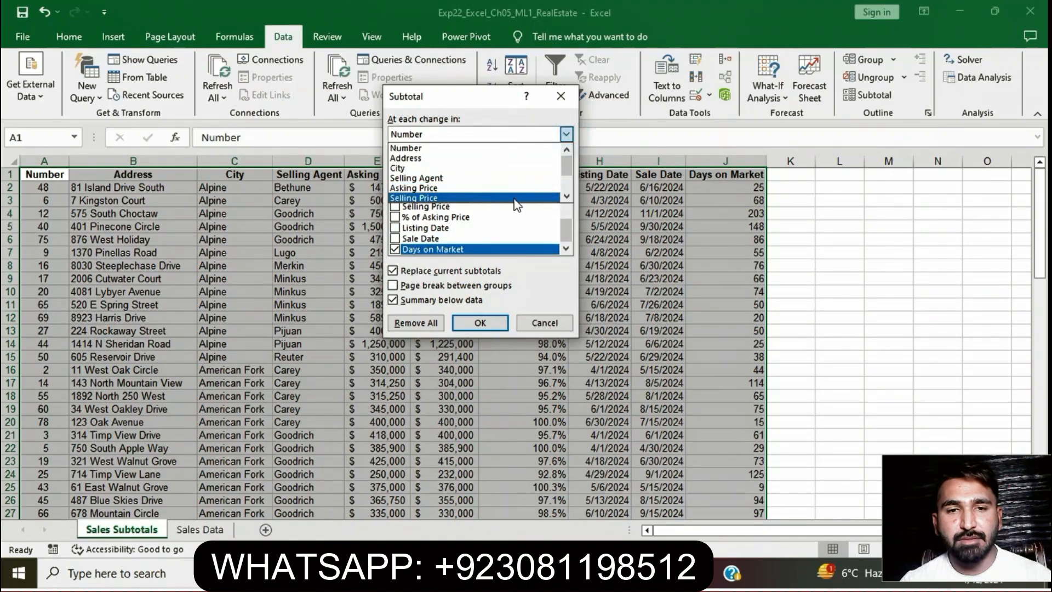
click(566, 196)
click(566, 197)
click(566, 197)
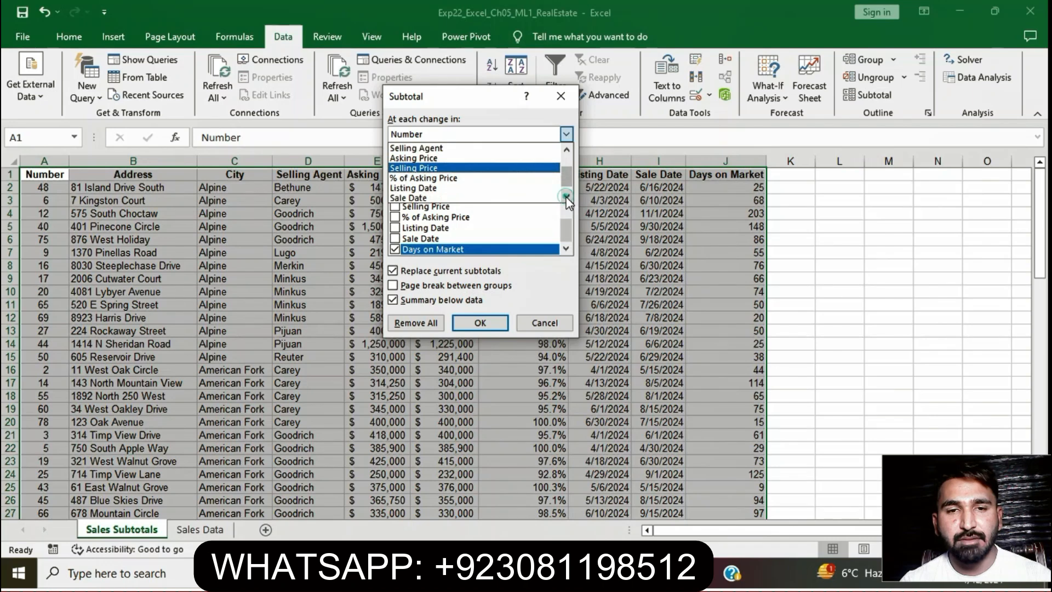
click(567, 197)
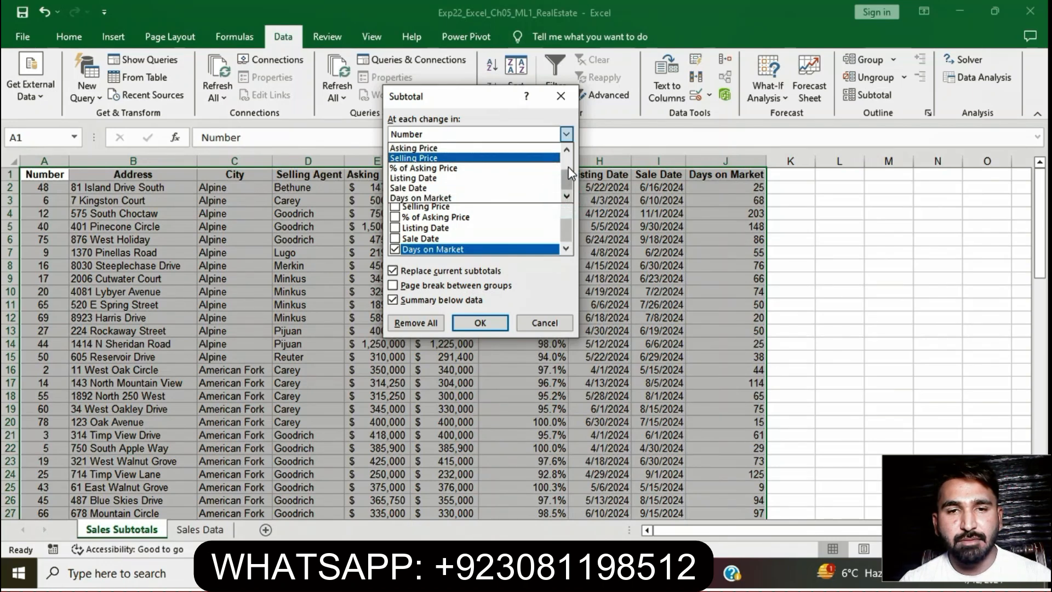
click(566, 148)
click(568, 148)
click(568, 148)
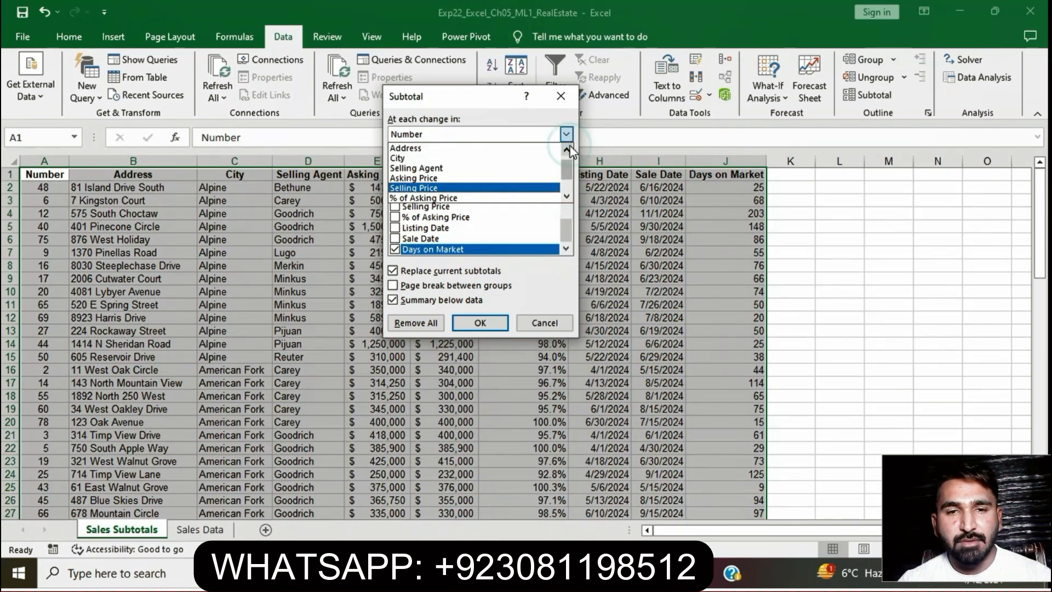
click(567, 148)
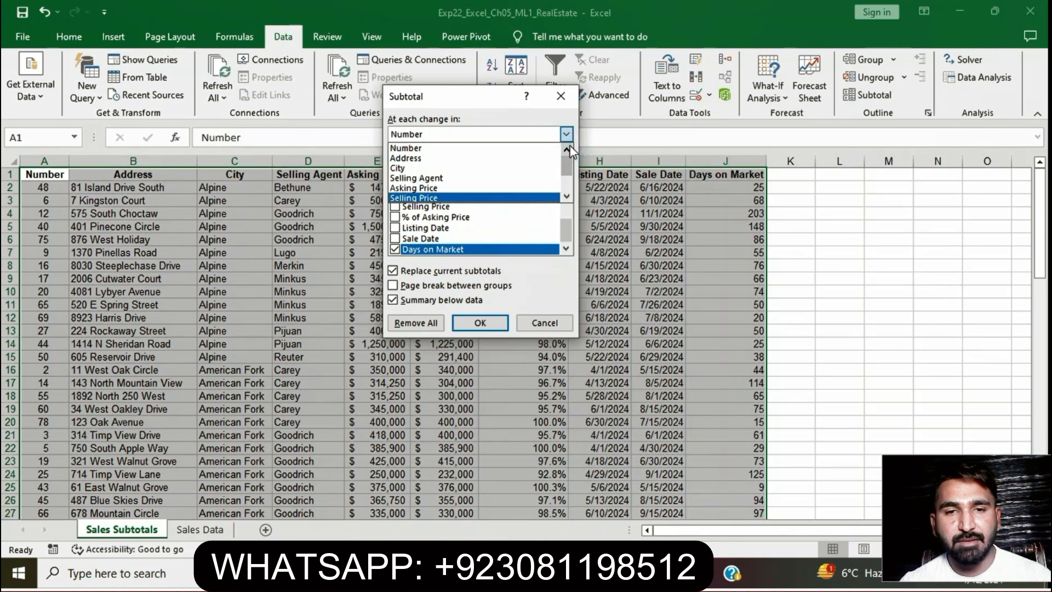
key(alt+Tab)
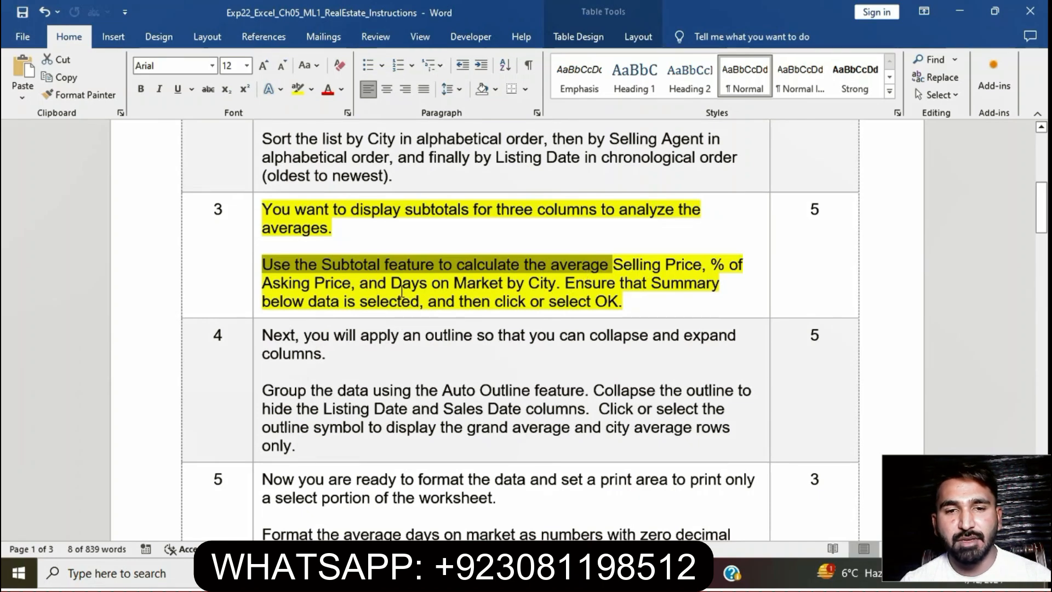
key(alt+Tab)
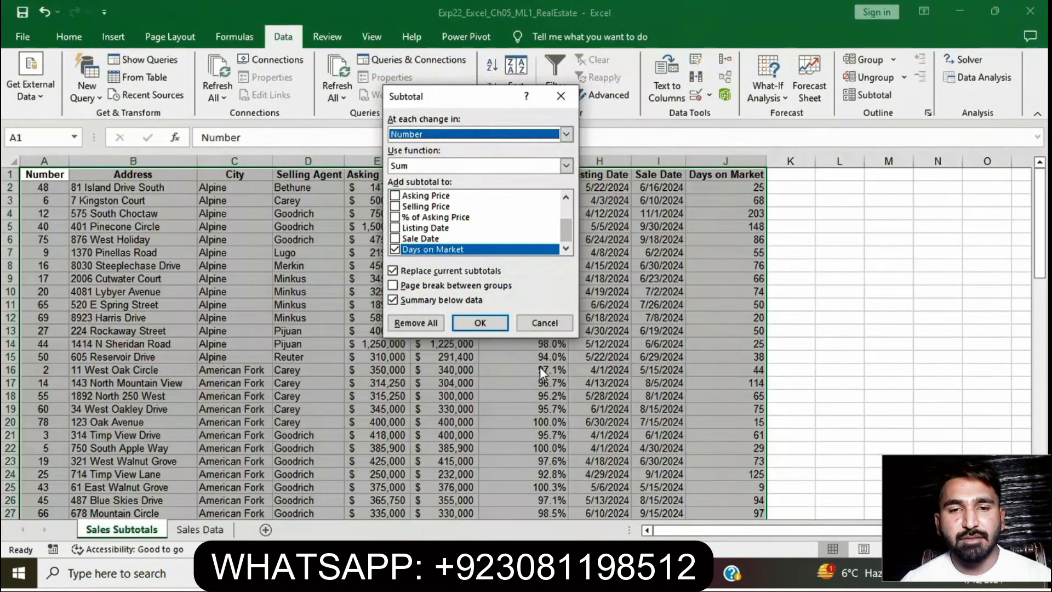
Step: Set the subtotals to calculate at each change in City using the Average function
click(566, 135)
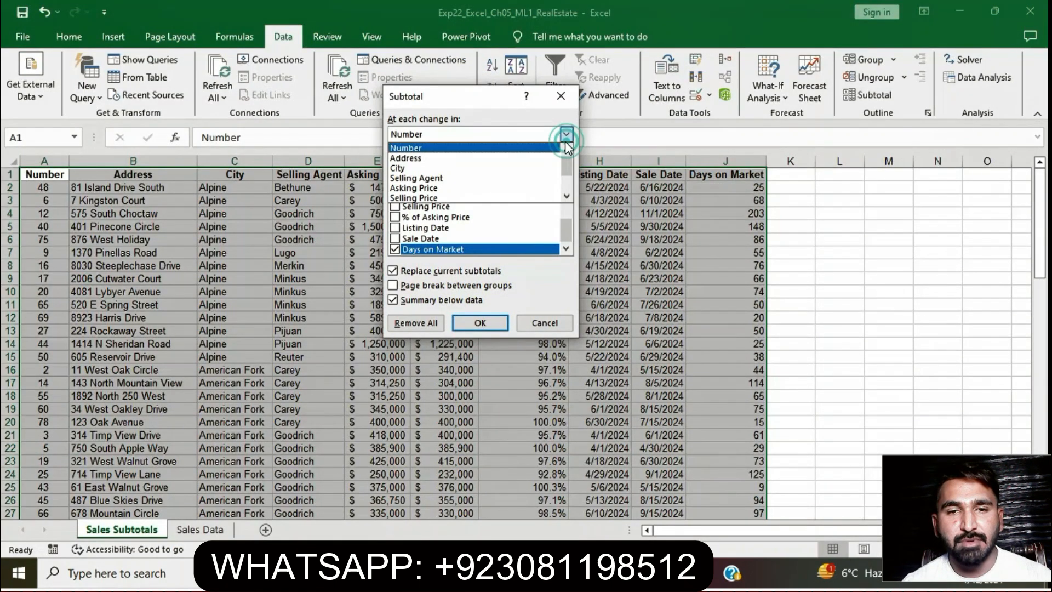
click(520, 167)
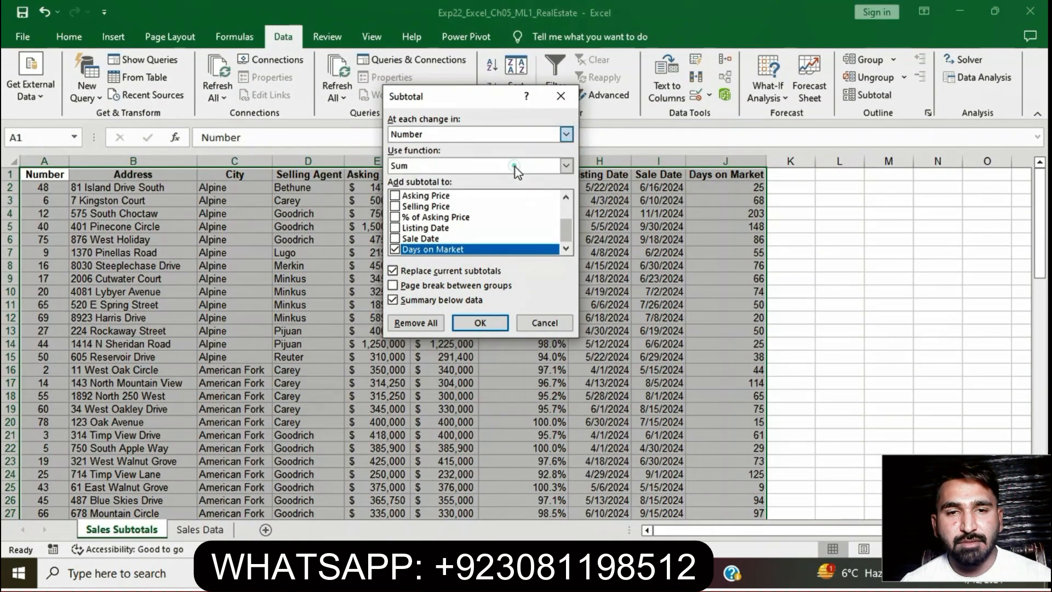
click(566, 166)
click(501, 196)
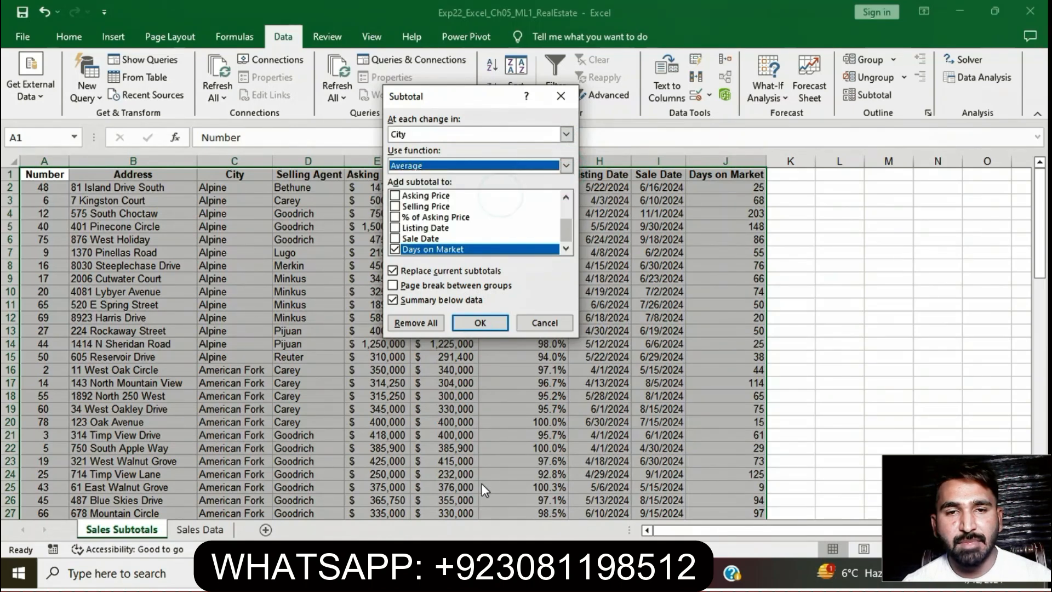
Step: Mark the required columns in Word, add Selling Price and % of Asking Price to the Excel subtotals alongside Days on Market, and apply them
click(481, 573)
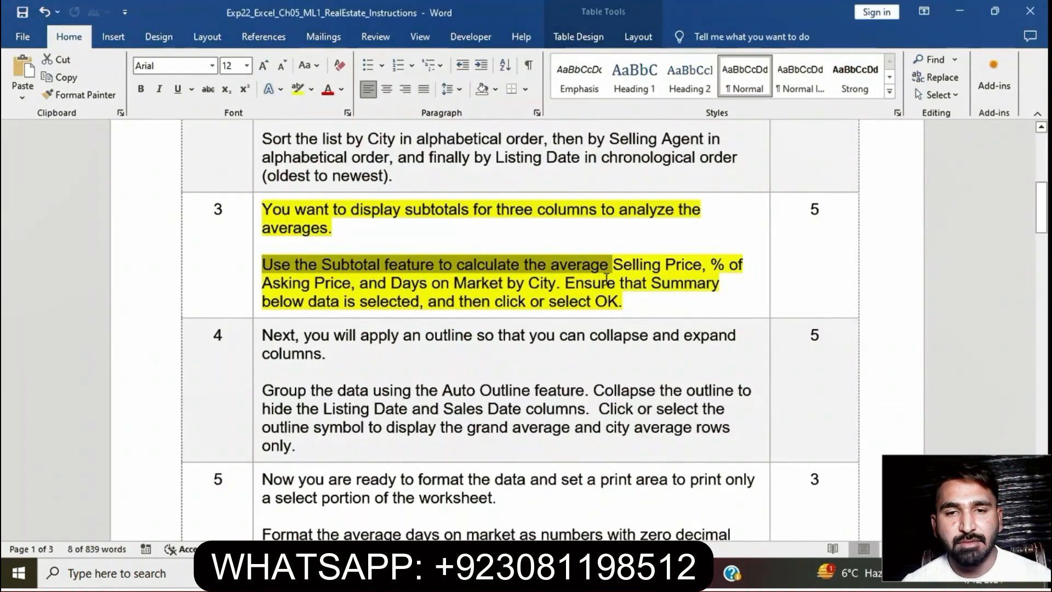
drag(613, 266, 559, 284)
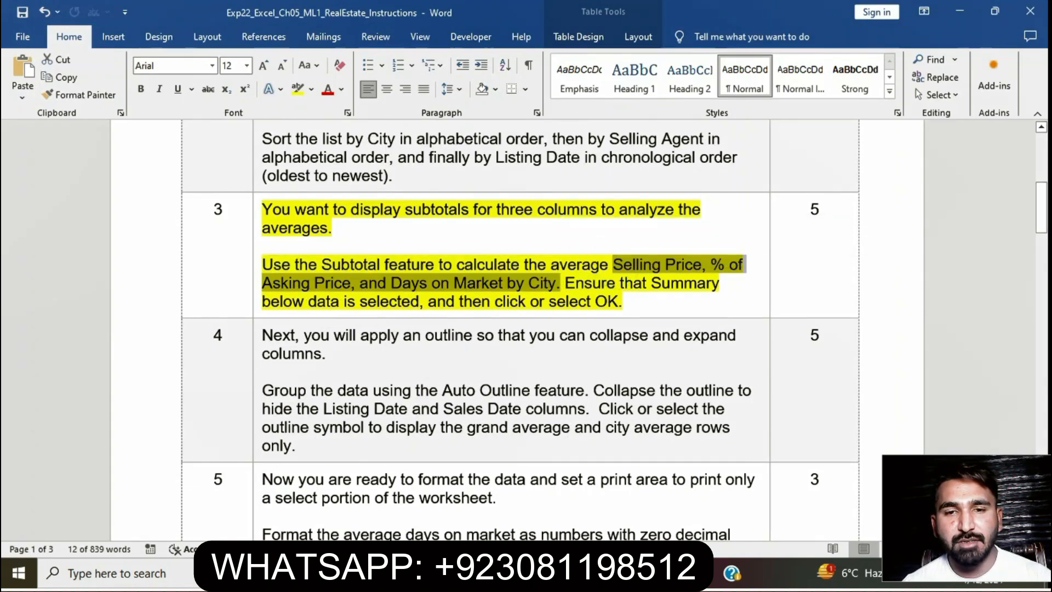
click(471, 573)
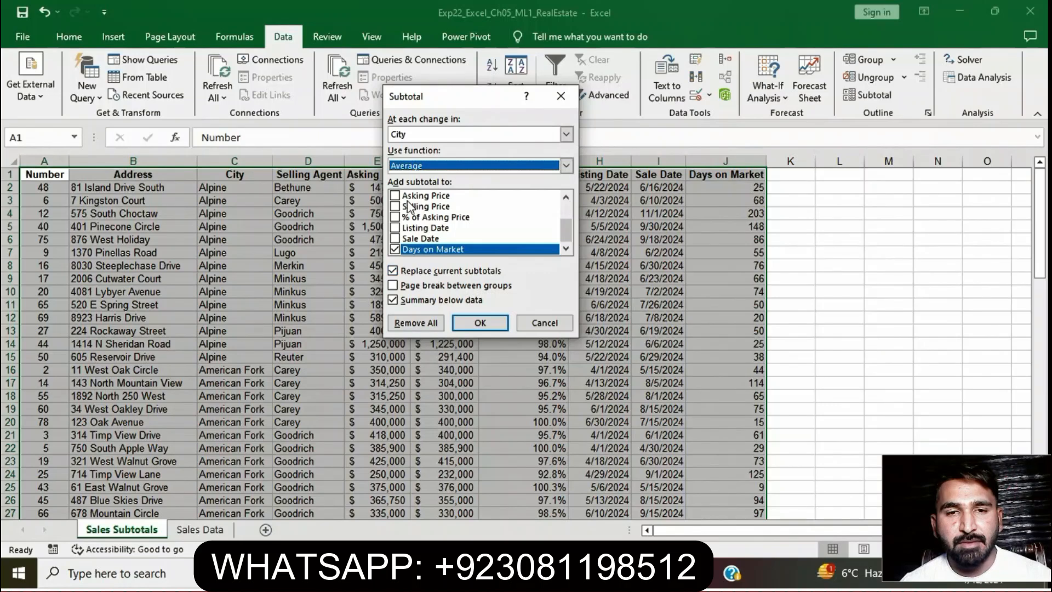
click(395, 207)
click(395, 217)
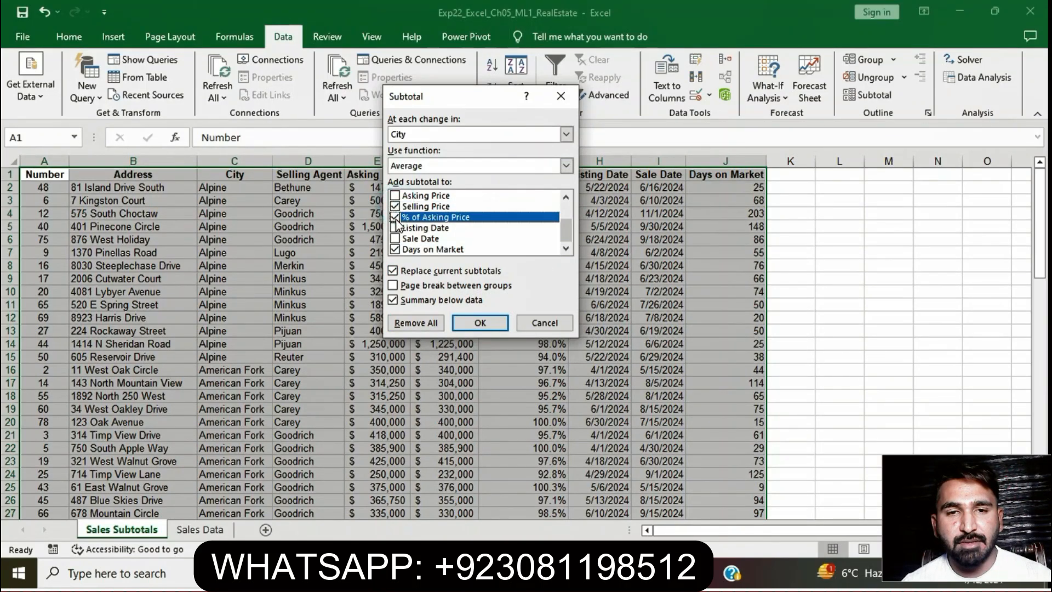
click(479, 323)
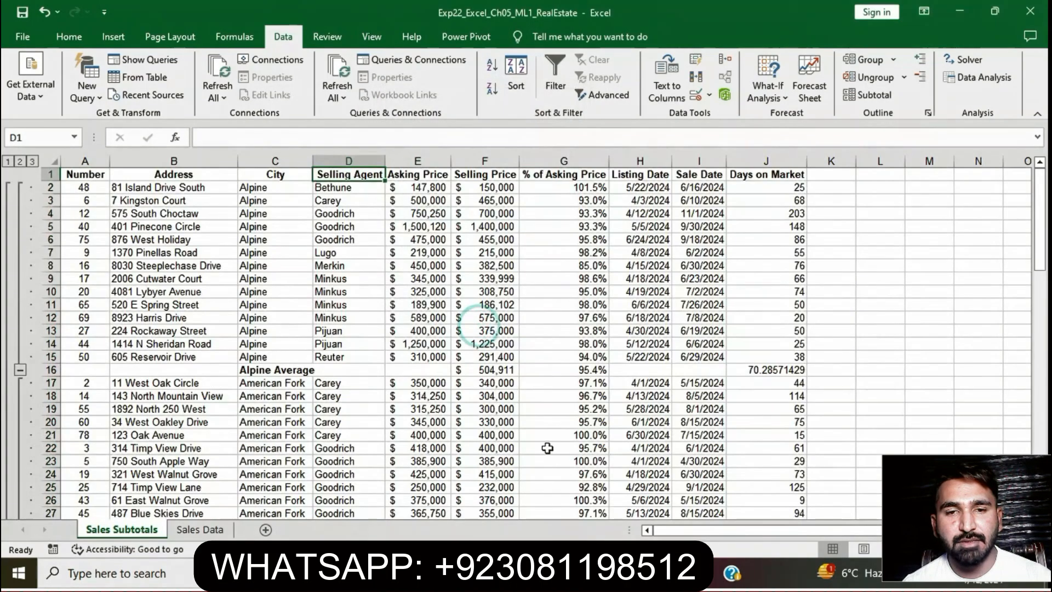
Step: Return to the Word instructions and remove the yellow highlight from the step 3 text
click(472, 573)
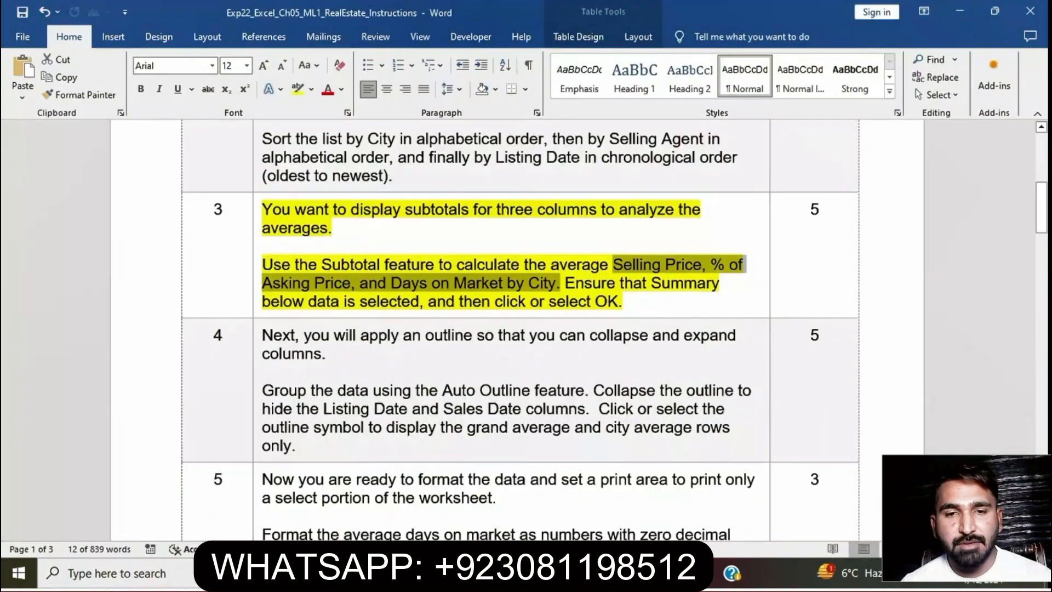
click(500, 288)
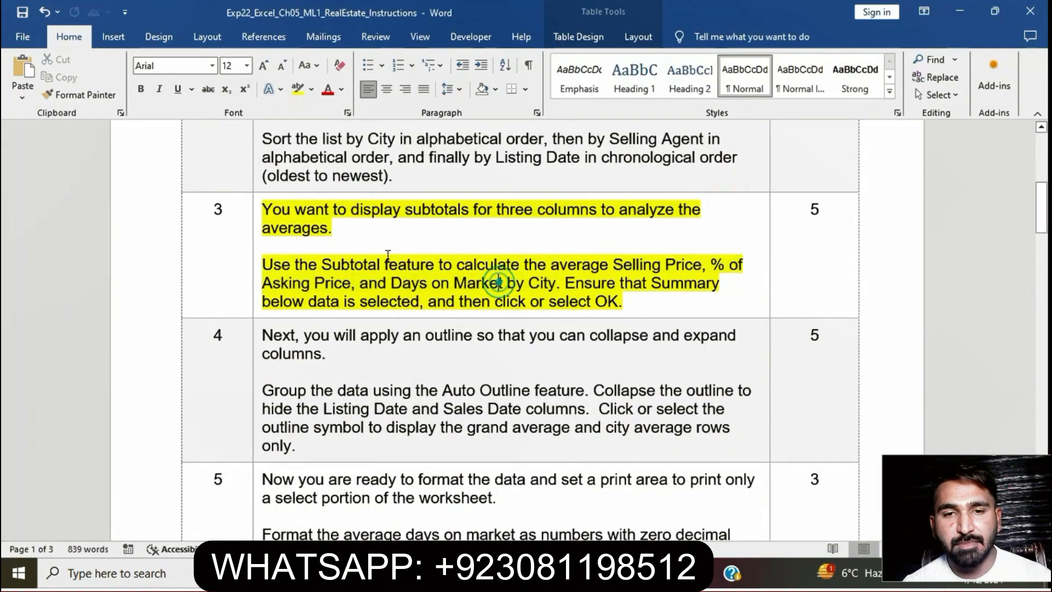
click(258, 212)
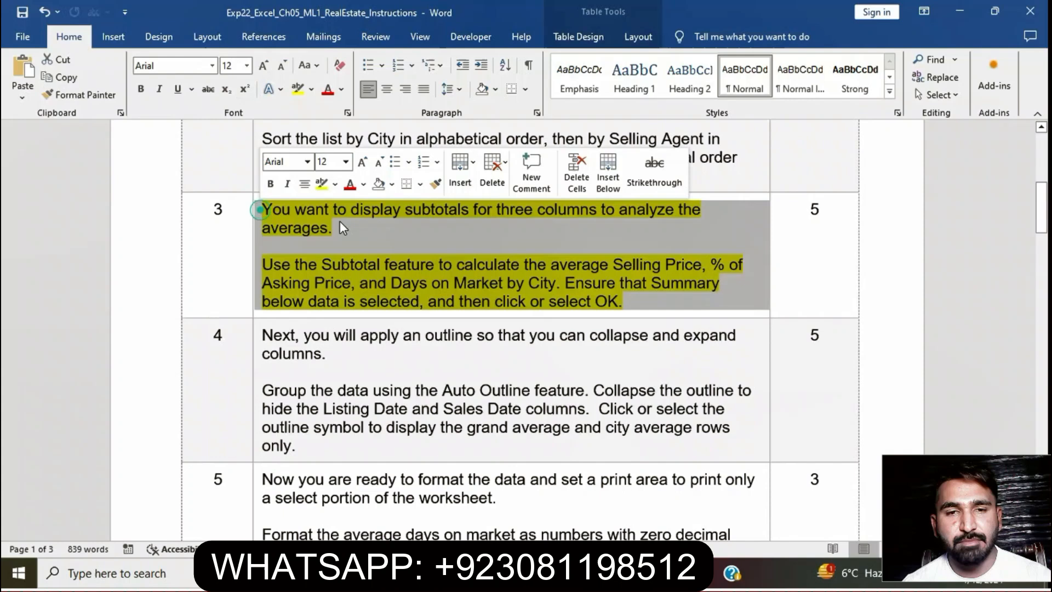
click(321, 187)
click(453, 409)
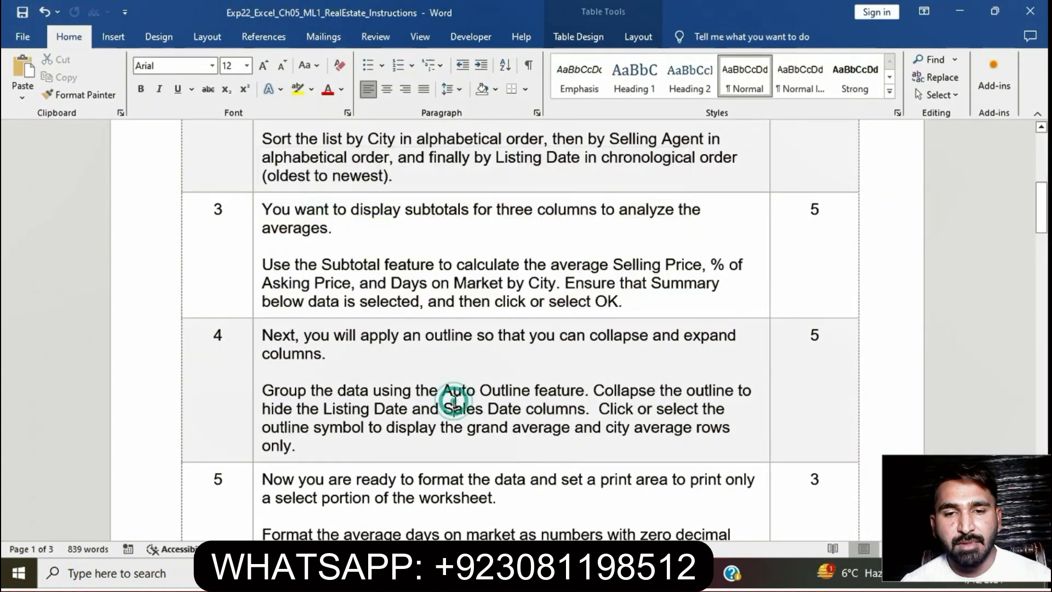
Step: Highlight the step 4 instructions in yellow and mark the sentence about grouping the data with the Auto Outline feature
scroll(453, 406, down, 3)
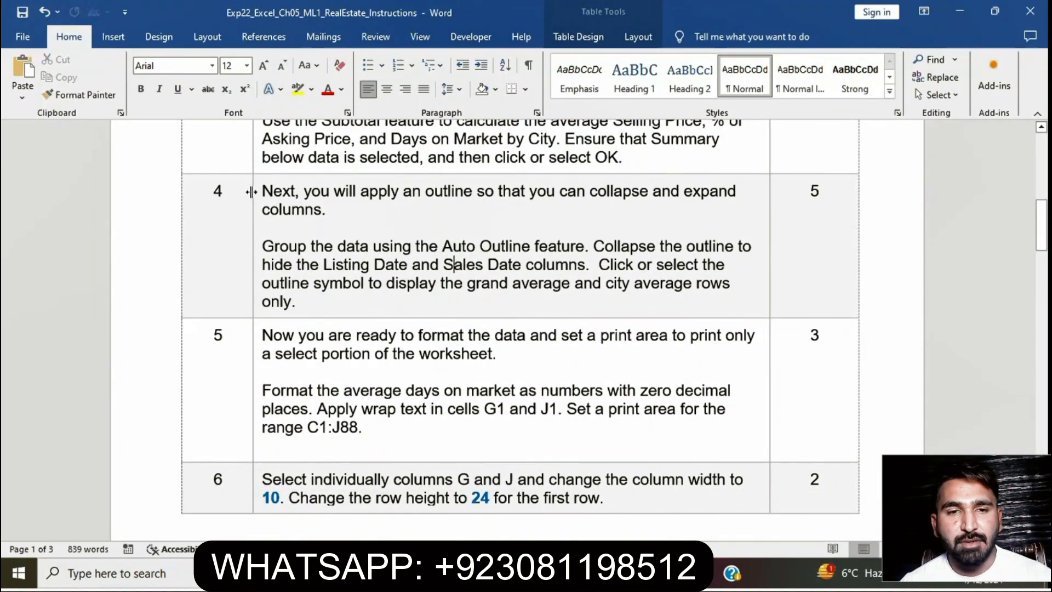
click(255, 194)
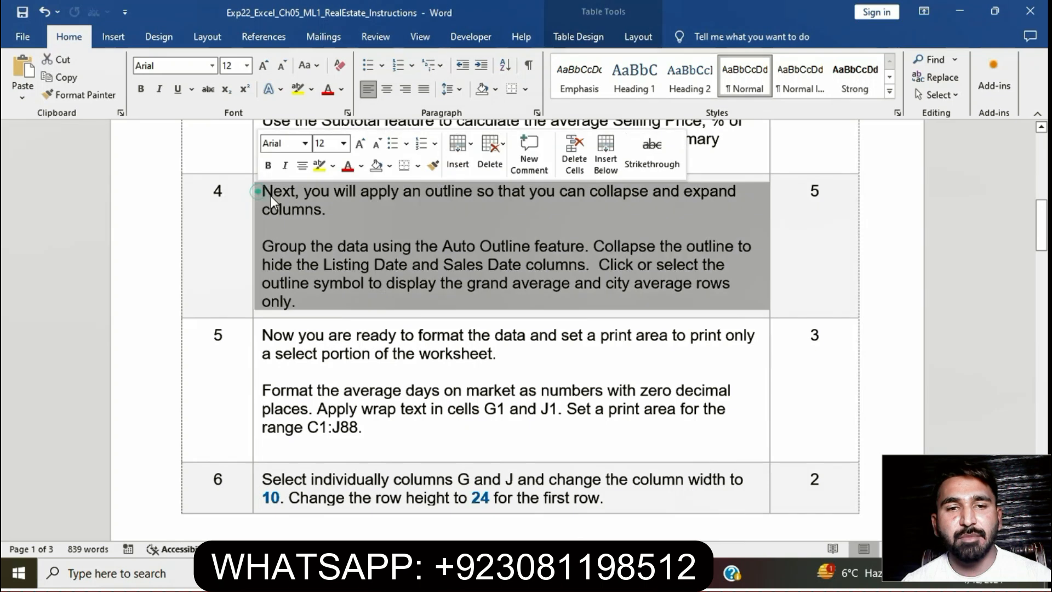
click(318, 173)
click(383, 246)
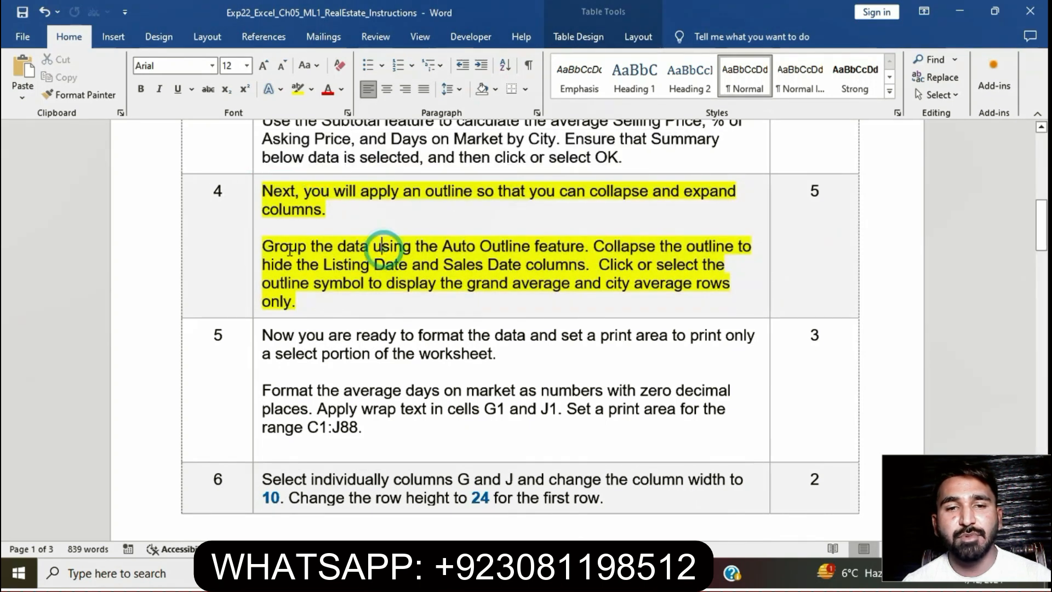
drag(264, 245, 351, 250)
drag(467, 249, 584, 247)
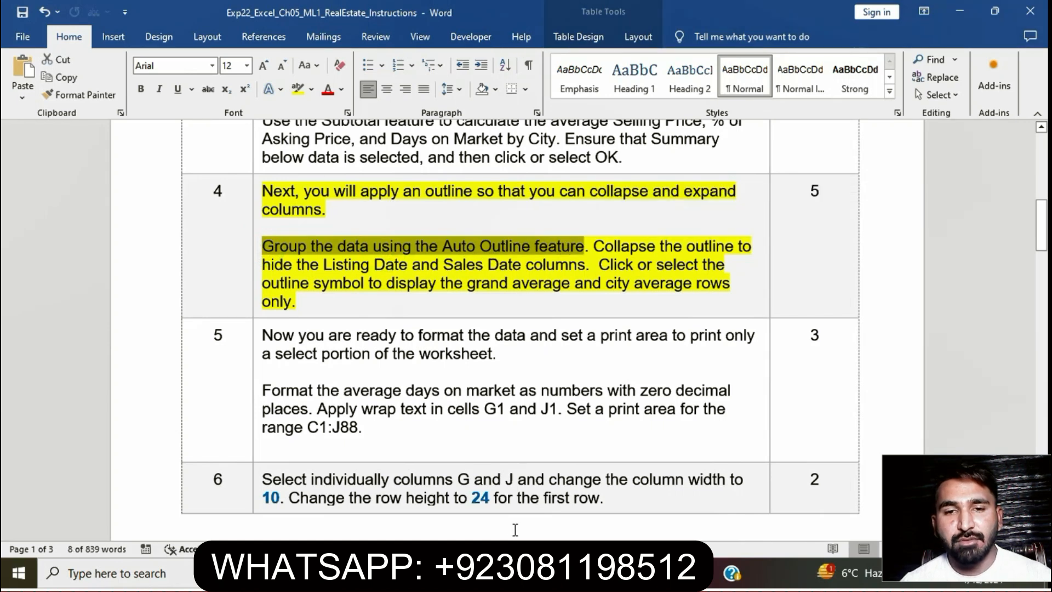
Step: Switch to Excel and apply Auto Outline to the Sales Subtotals data
key(alt+Tab)
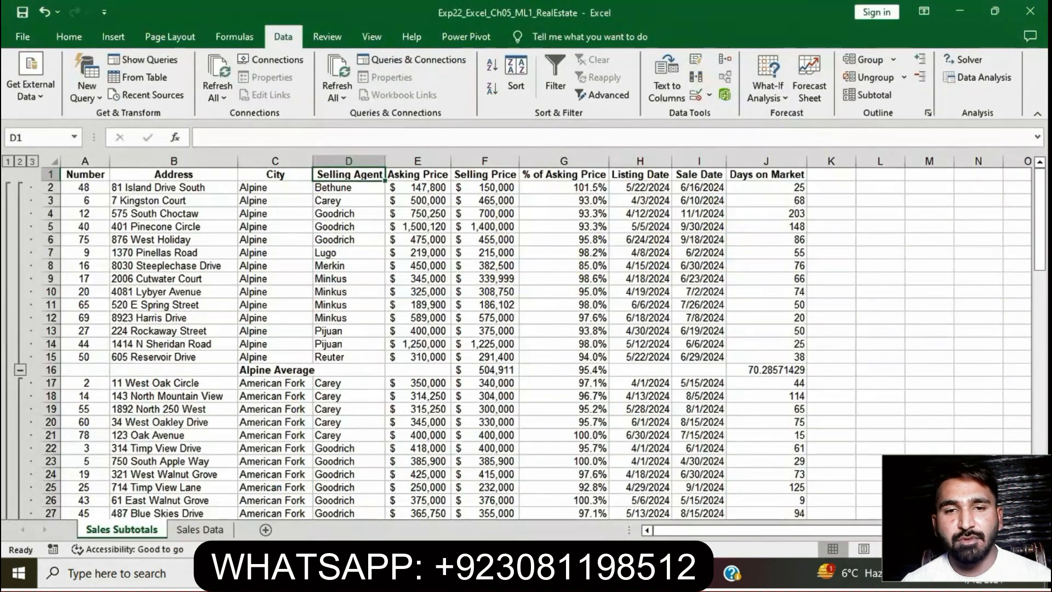
click(893, 59)
click(896, 97)
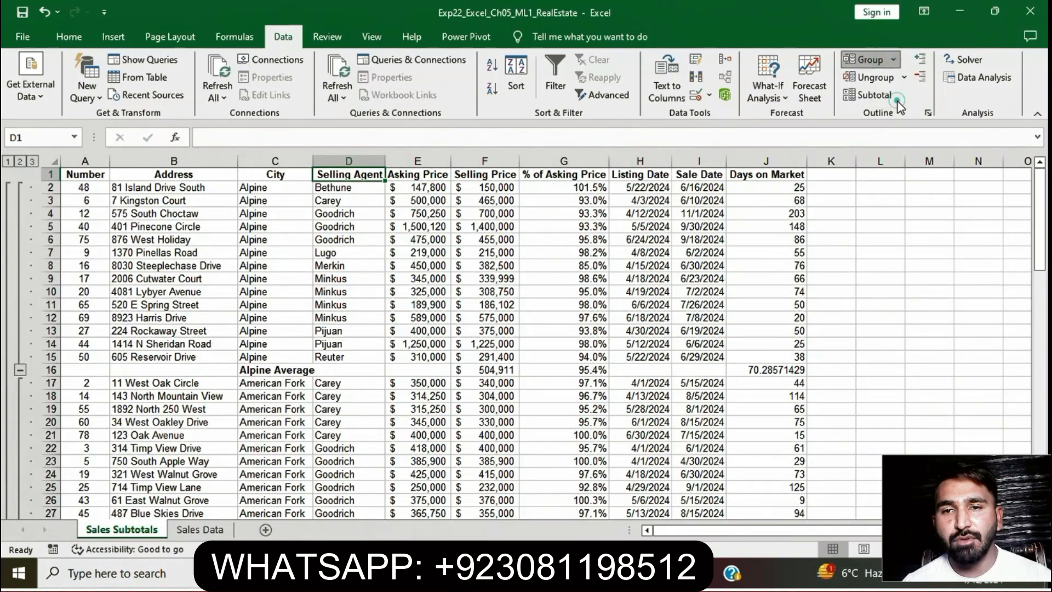
click(498, 328)
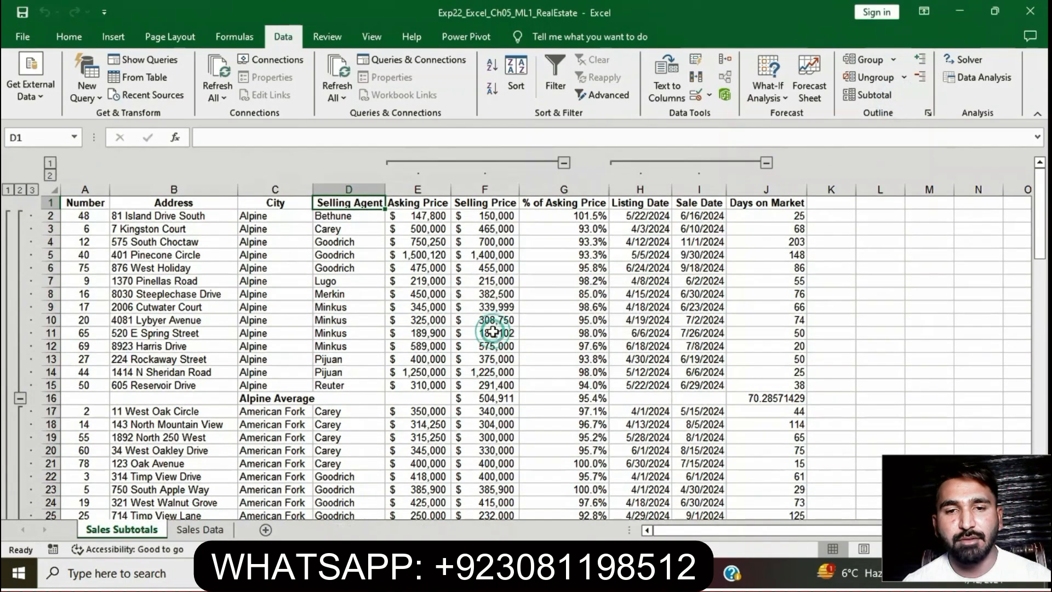
Step: Mark the column-collapsing sentence in the Word instructions, and collapse the outline in Excel to hide the Listing Date and Sale Date columns
key(alt+Tab)
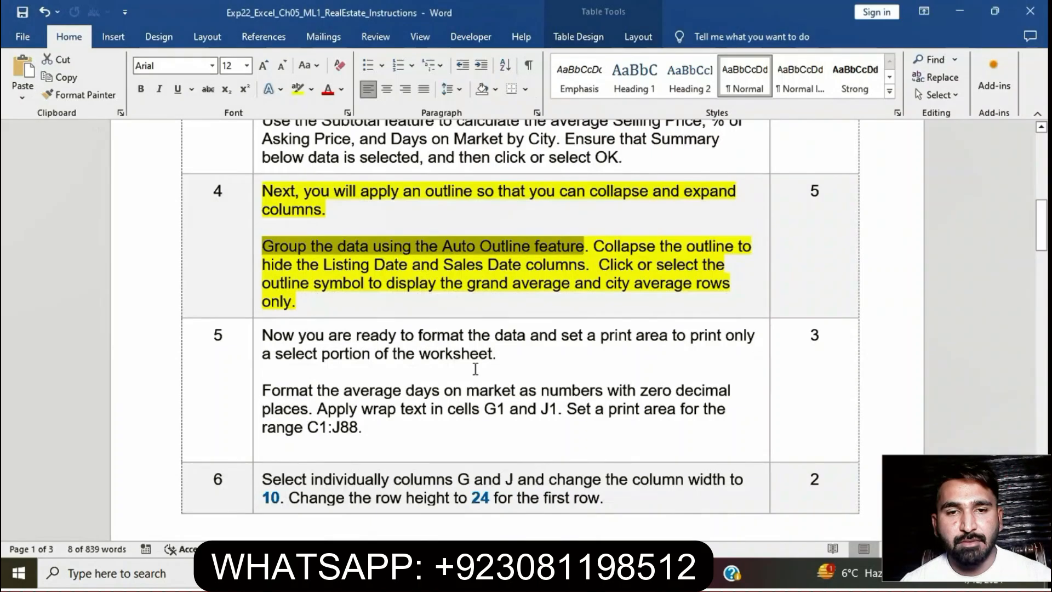
click(559, 286)
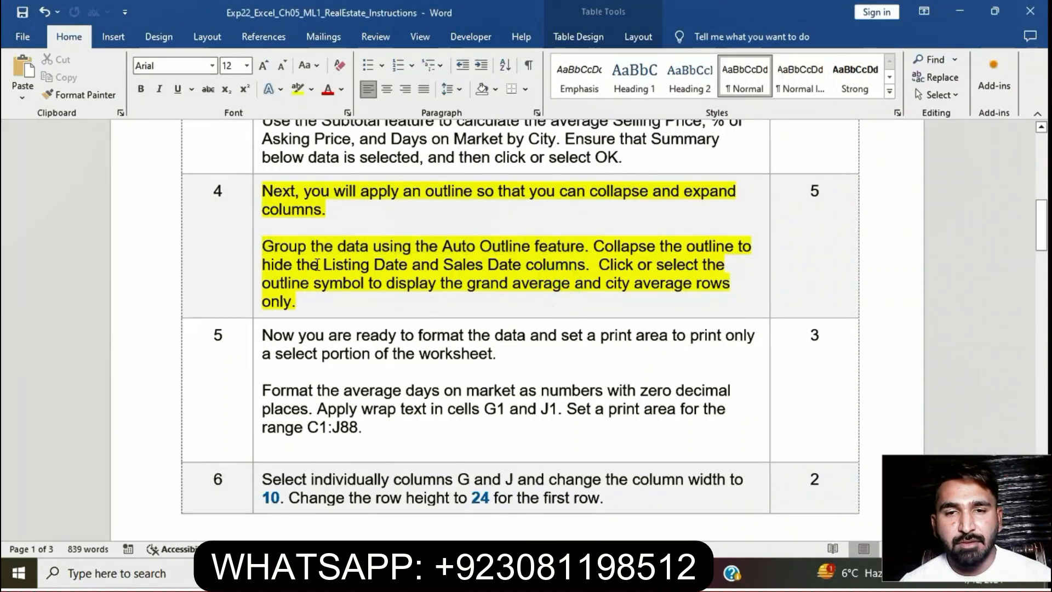
drag(294, 263, 585, 266)
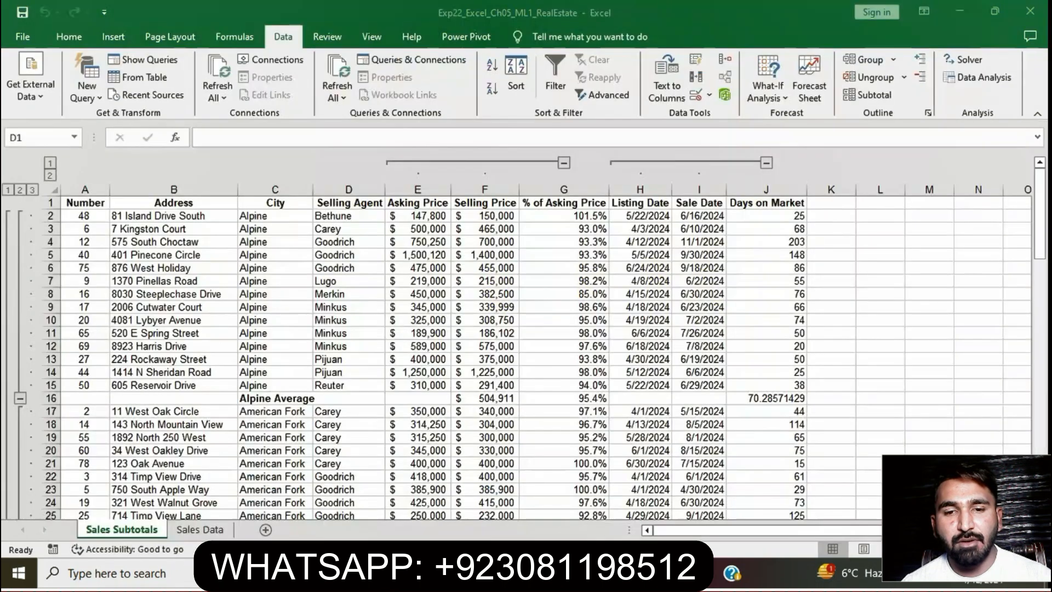
key(alt+Tab)
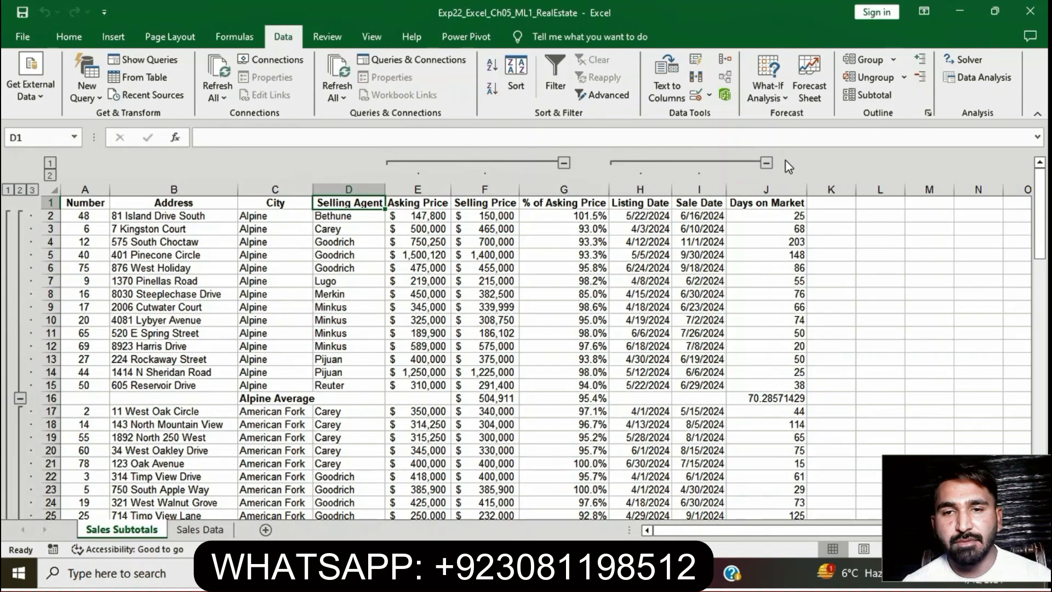
click(765, 161)
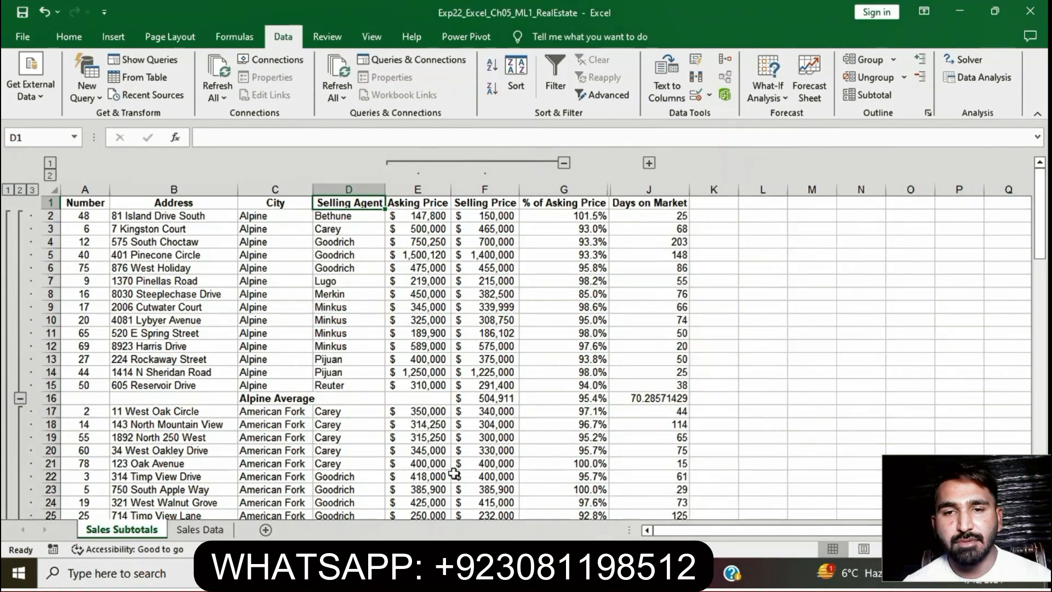
Step: Mark the outline symbol sentence in Word, and collapse the Excel rows to show only the grand average and city average rows
key(alt+Tab)
drag(263, 264, 585, 265)
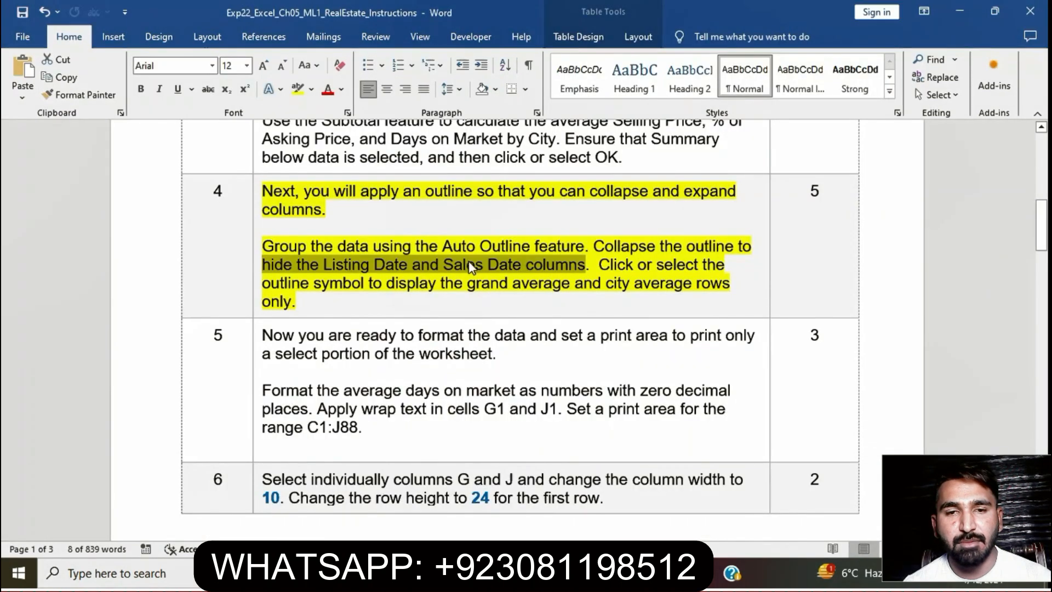
click(647, 288)
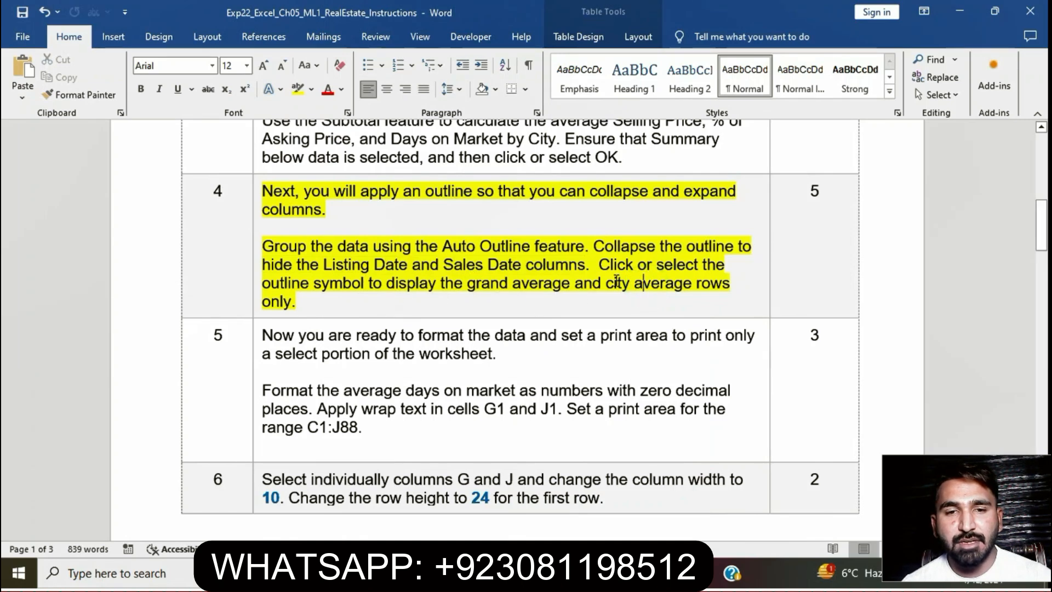
drag(600, 265, 299, 300)
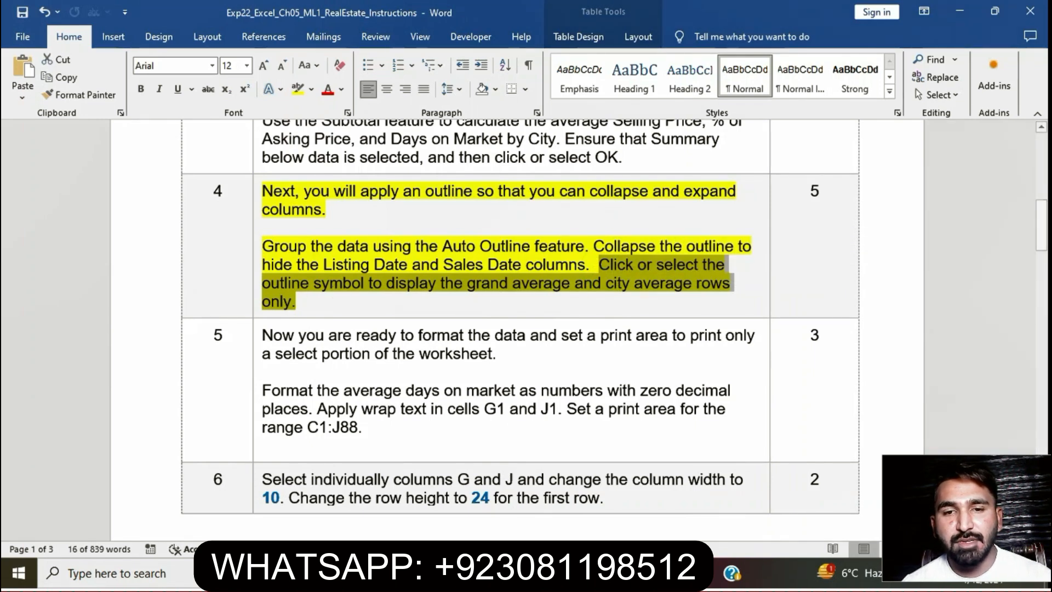
key(alt+Tab)
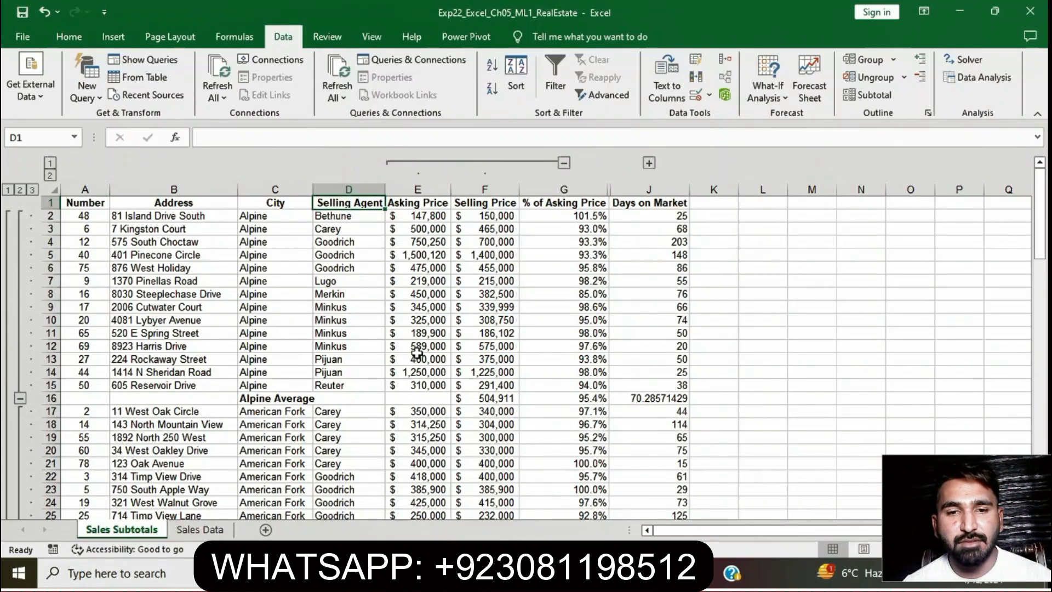
click(20, 190)
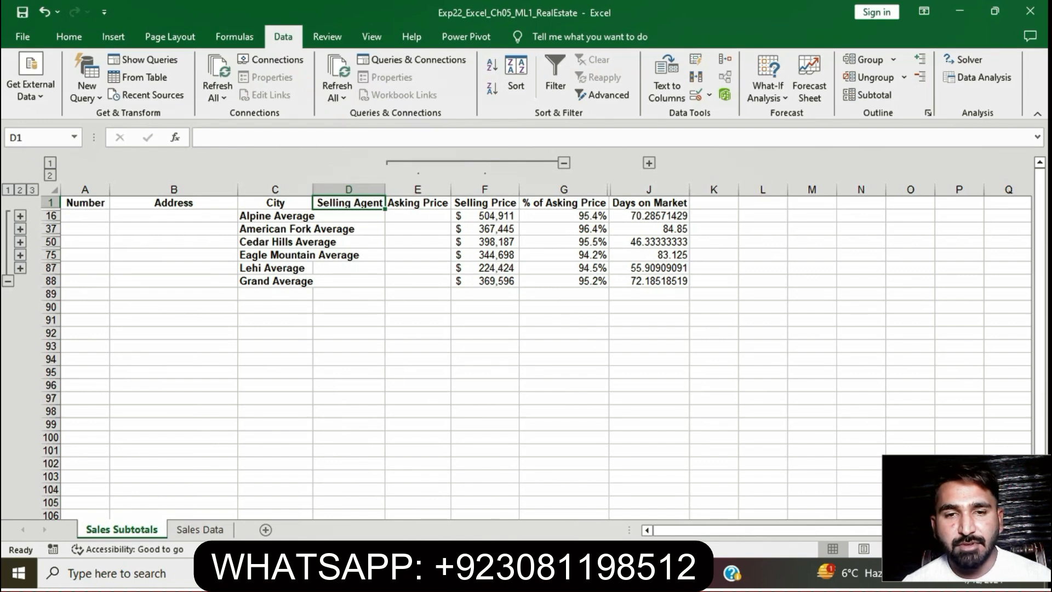
Step: Return to the Word instructions and remove the yellow highlight from the step 4 text
key(alt+Tab)
click(539, 261)
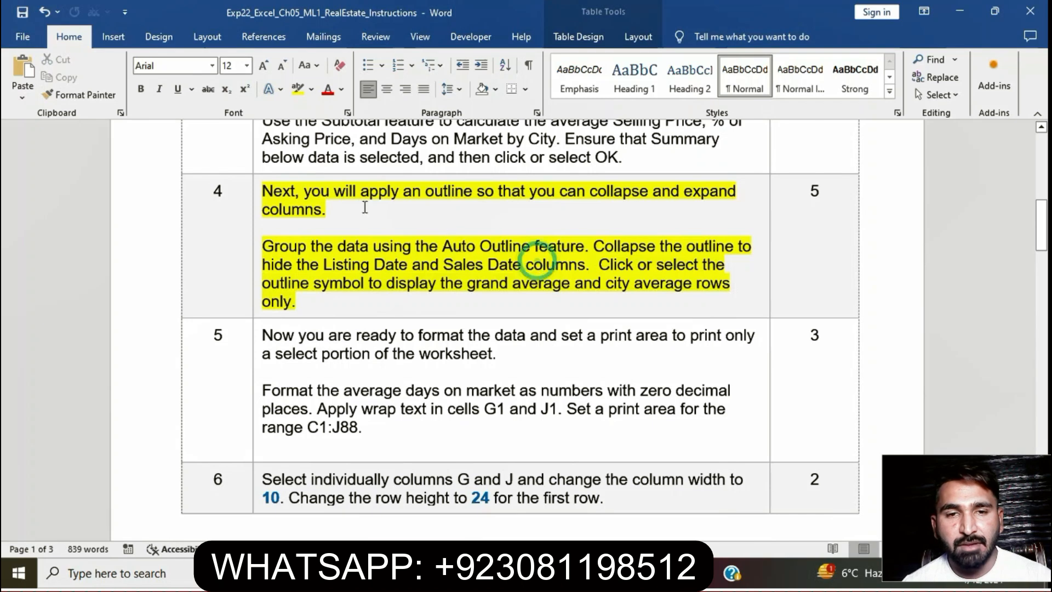
click(262, 190)
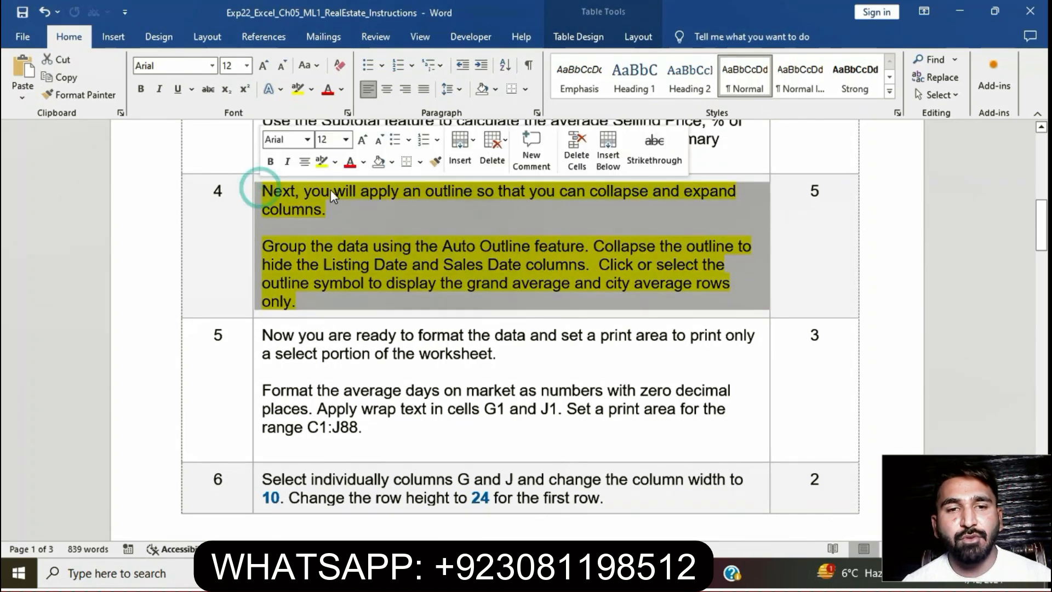
click(321, 169)
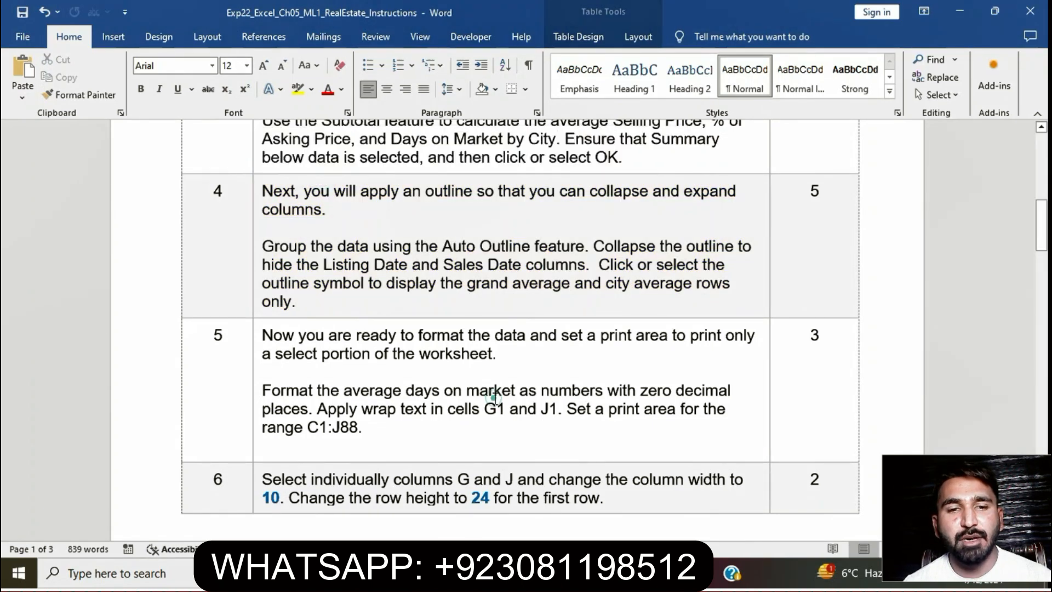
Step: Highlight the step 5 instructions in yellow and mark the sentence about formatting the average days on market with zero decimal places
click(495, 398)
scroll(495, 399, down, 1)
scroll(495, 398, down, 2)
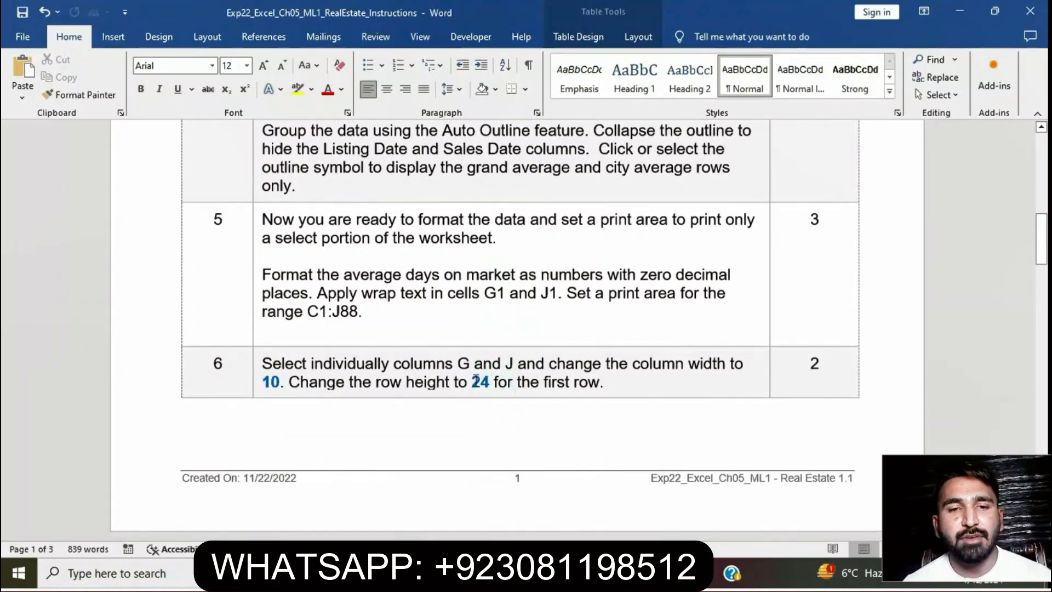
click(256, 223)
click(318, 198)
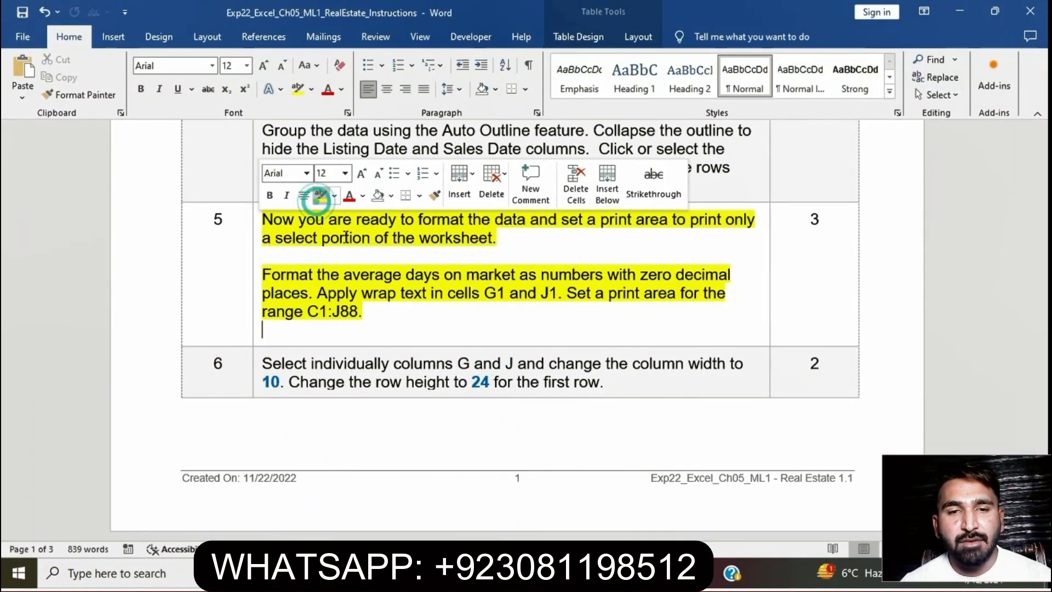
click(370, 275)
drag(268, 276, 308, 295)
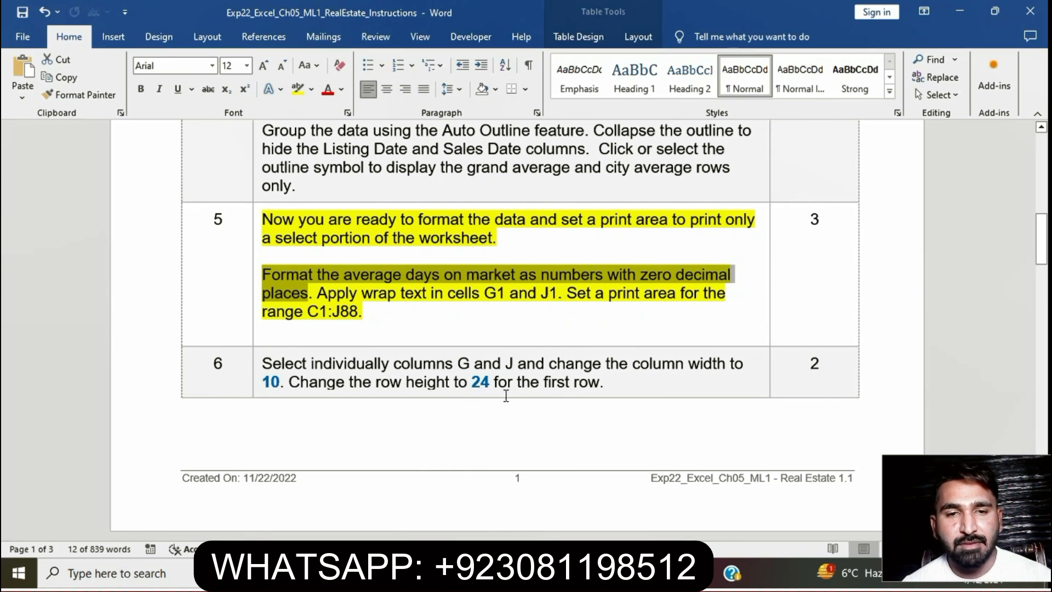
Step: Switch to Excel and format the city and grand averages in the Days on Market column as Number with 0 decimal places
key(alt+Tab)
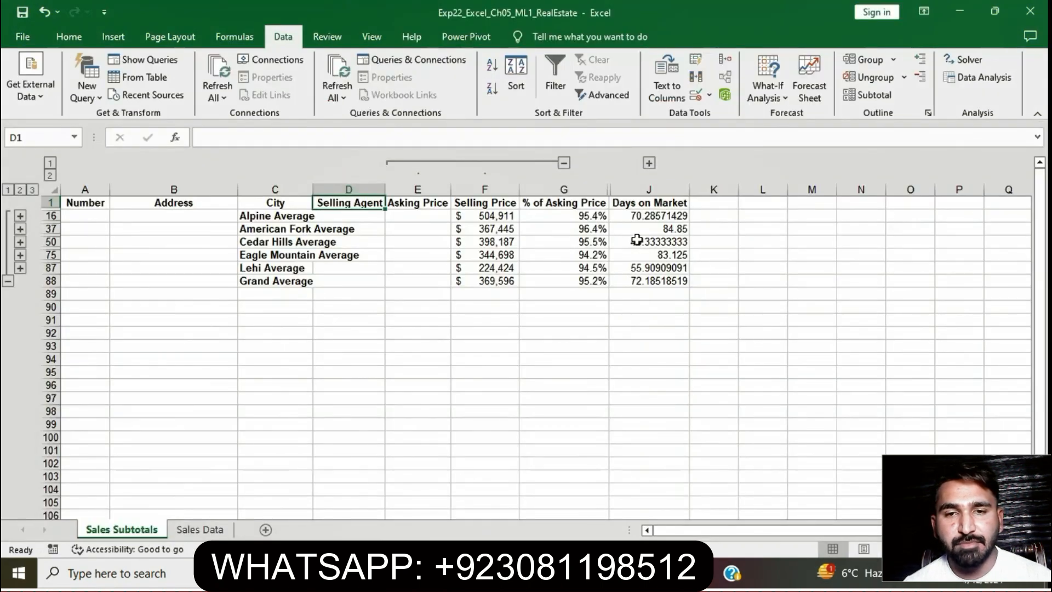
click(656, 216)
drag(656, 215, 650, 281)
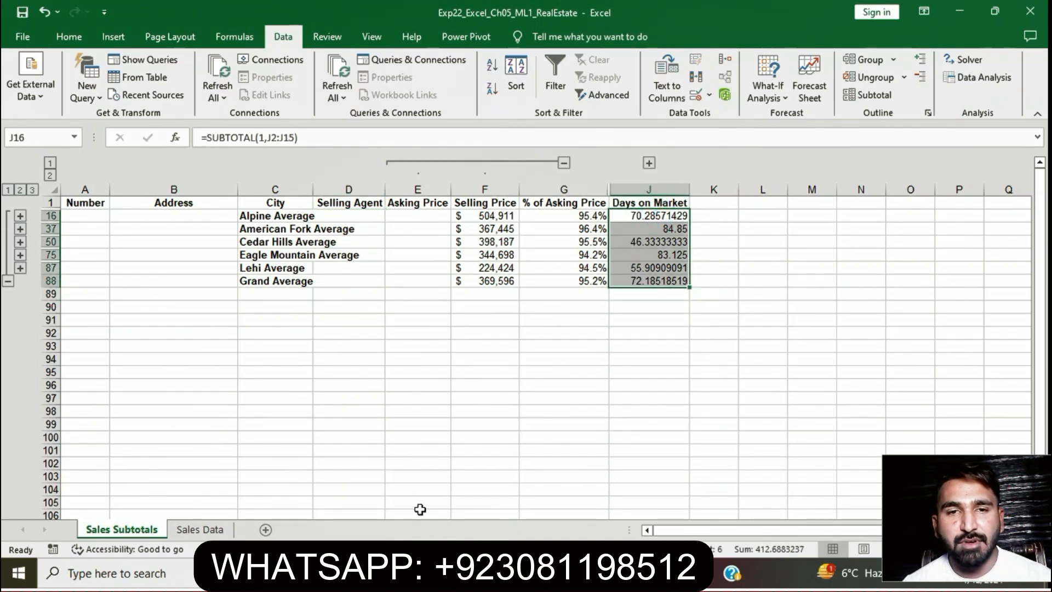
key(alt+Tab)
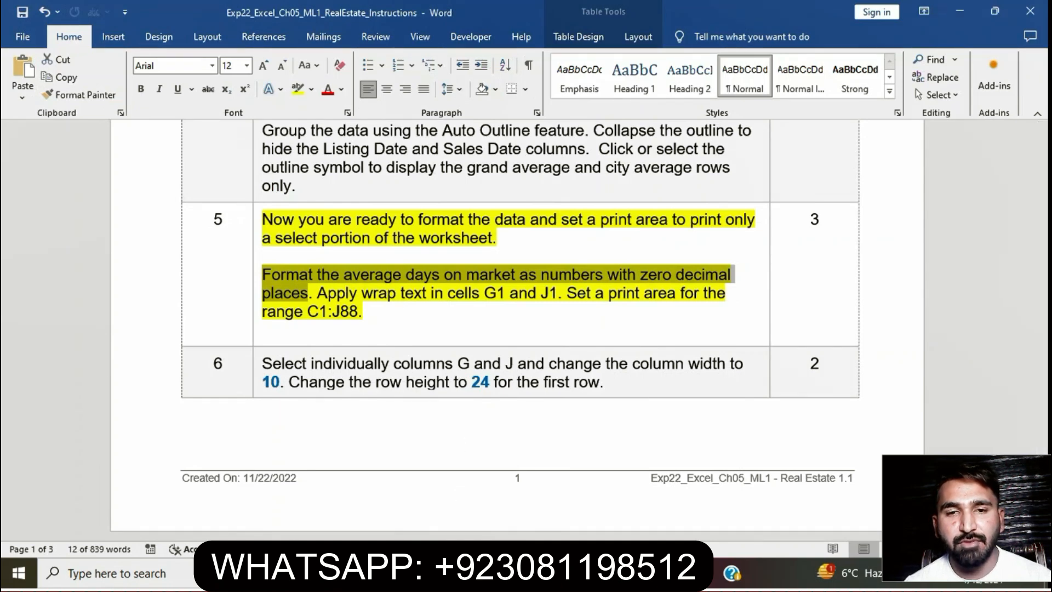
key(alt+Tab)
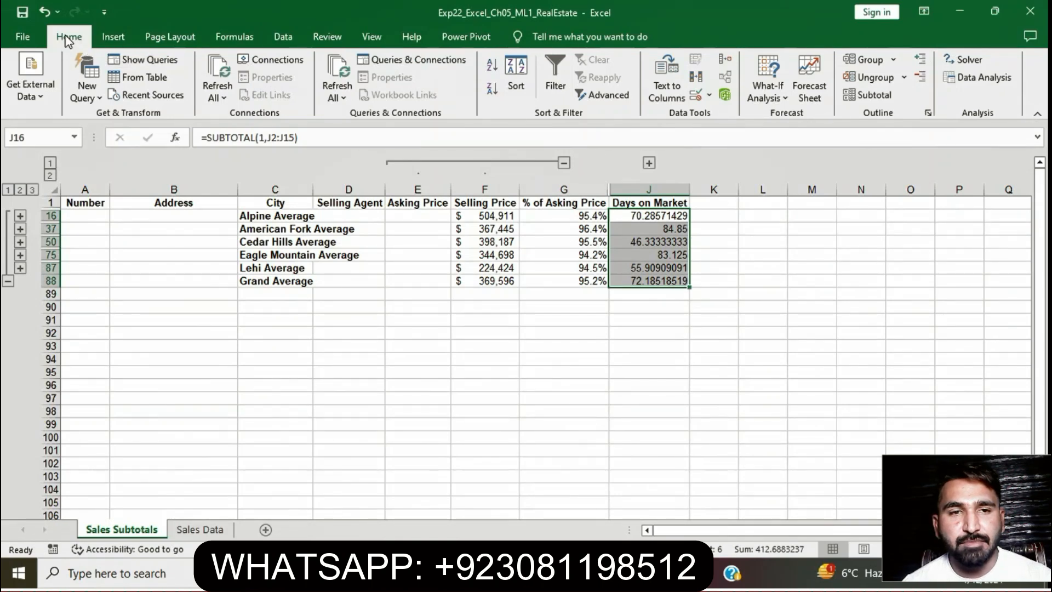
click(69, 36)
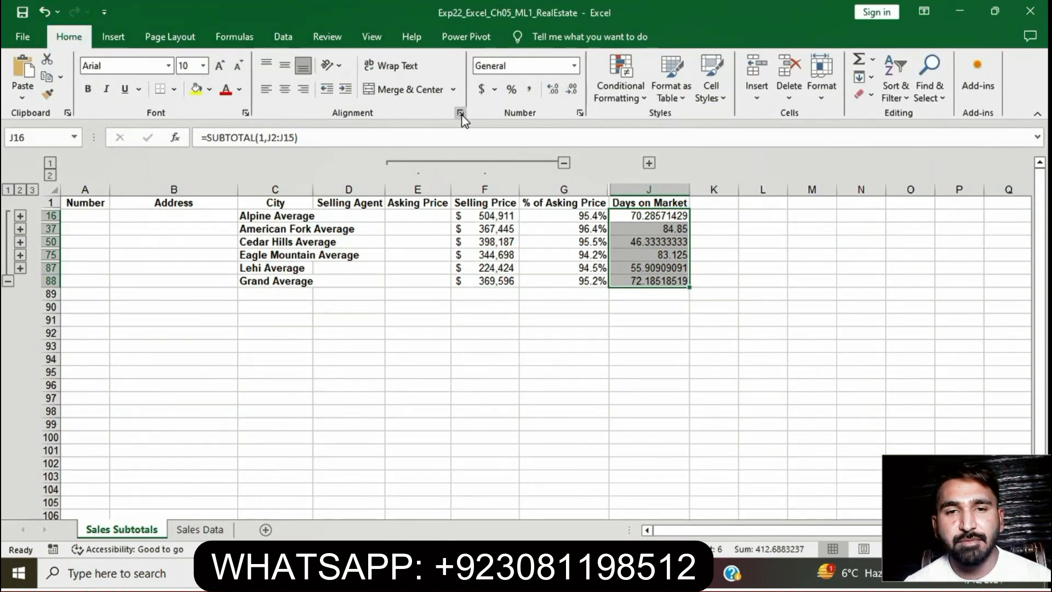
click(579, 113)
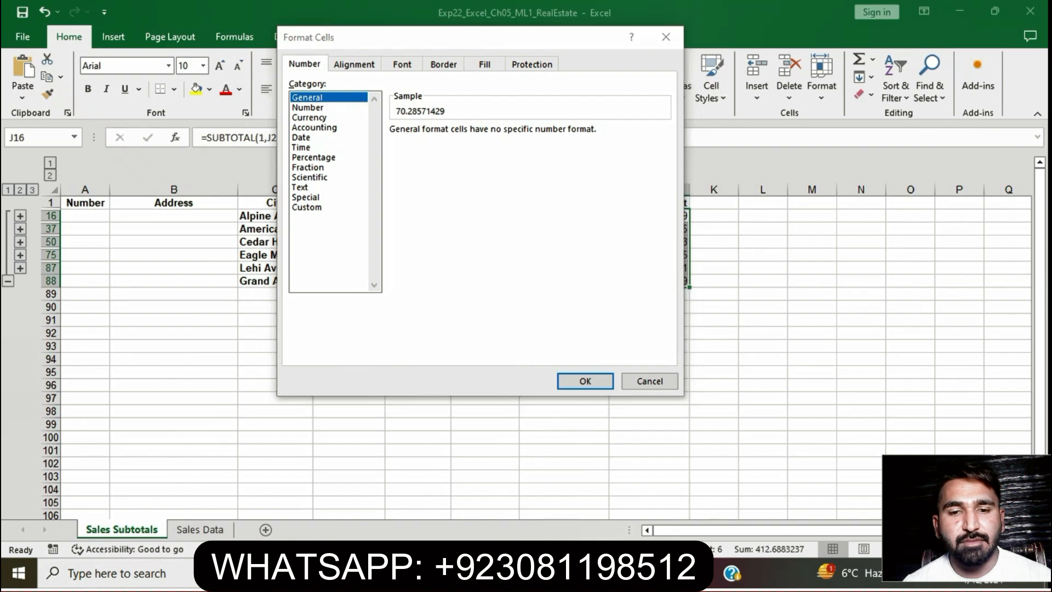
click(480, 572)
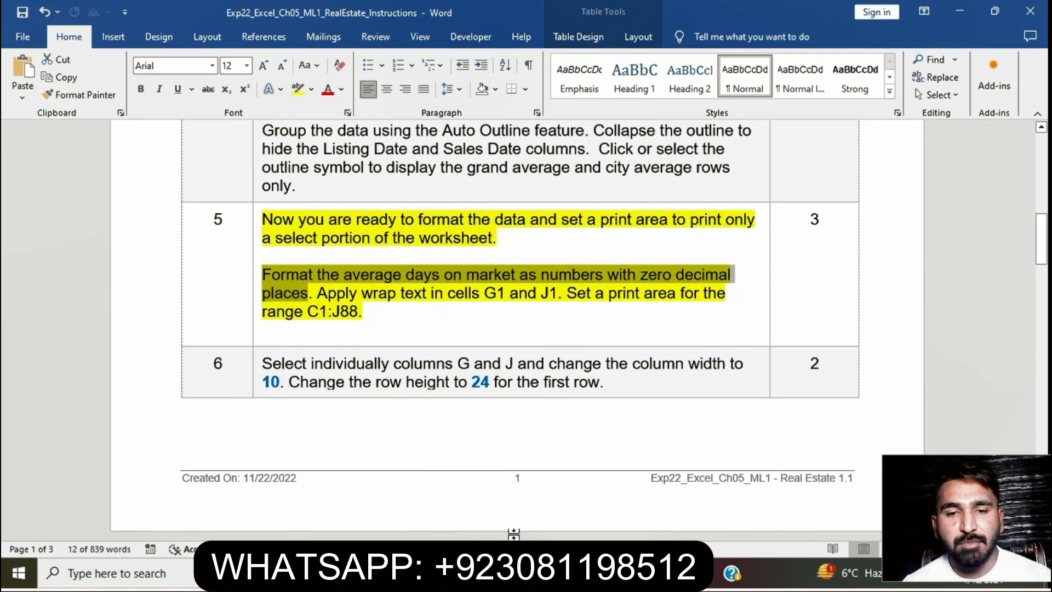
click(508, 573)
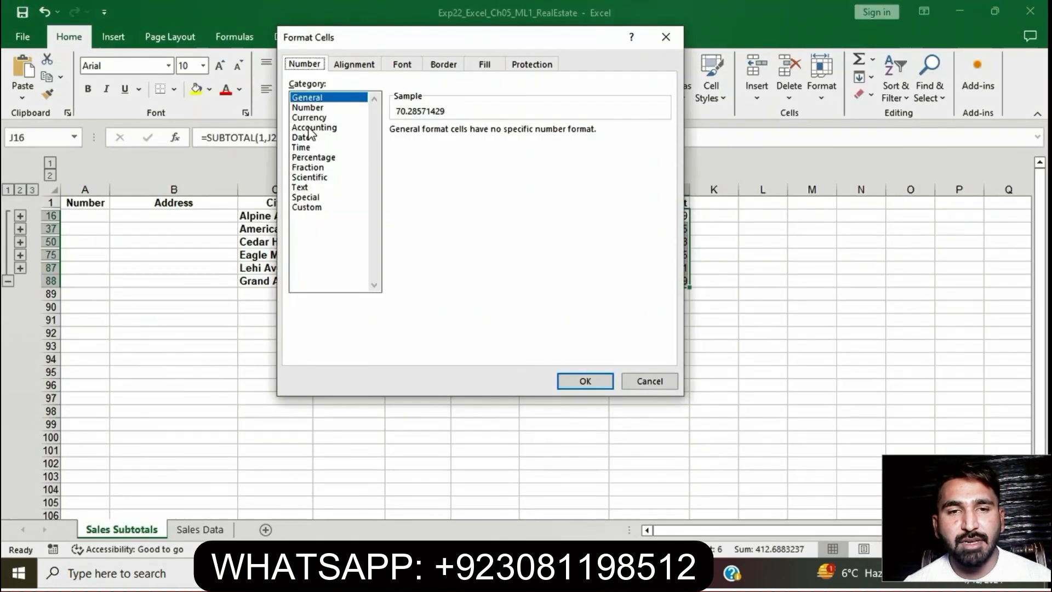
click(296, 107)
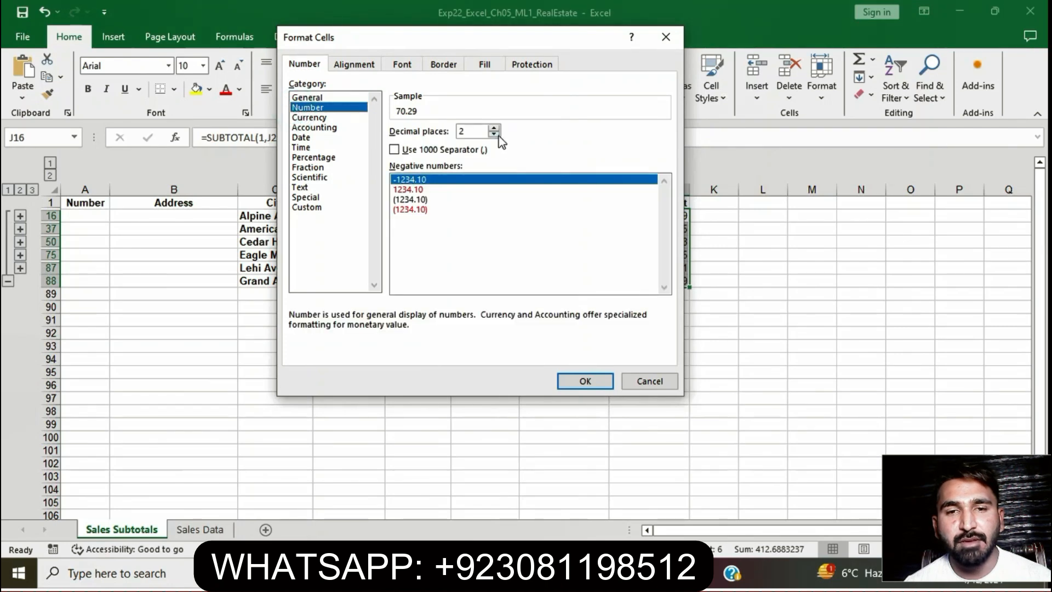
click(494, 135)
click(495, 134)
click(596, 379)
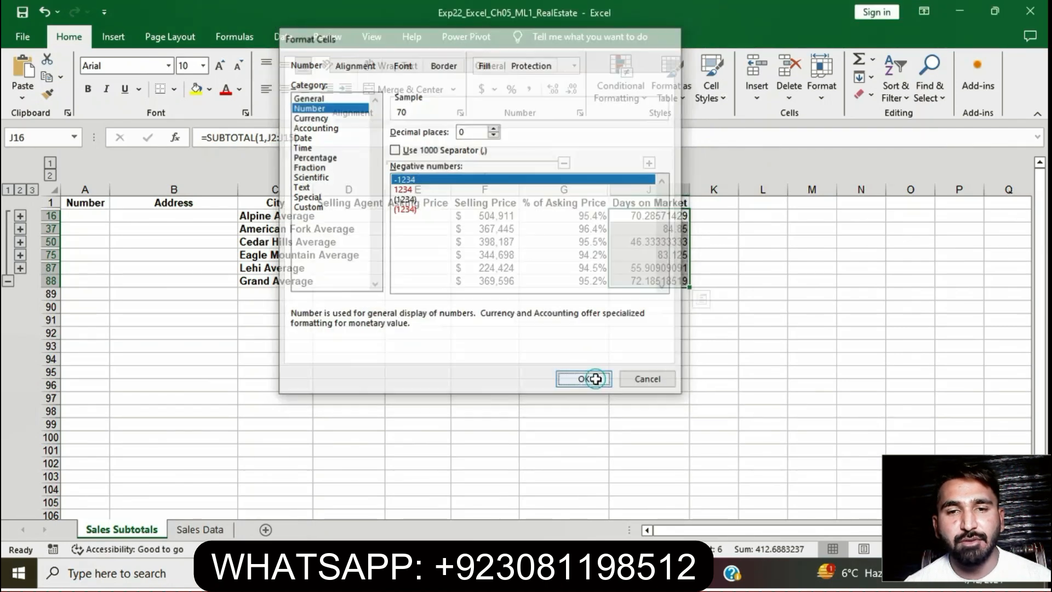
Step: Mark the wrap text sentence in the Word instructions, and apply Wrap Text to header cells G1 through J1 in Excel
key(alt+Tab)
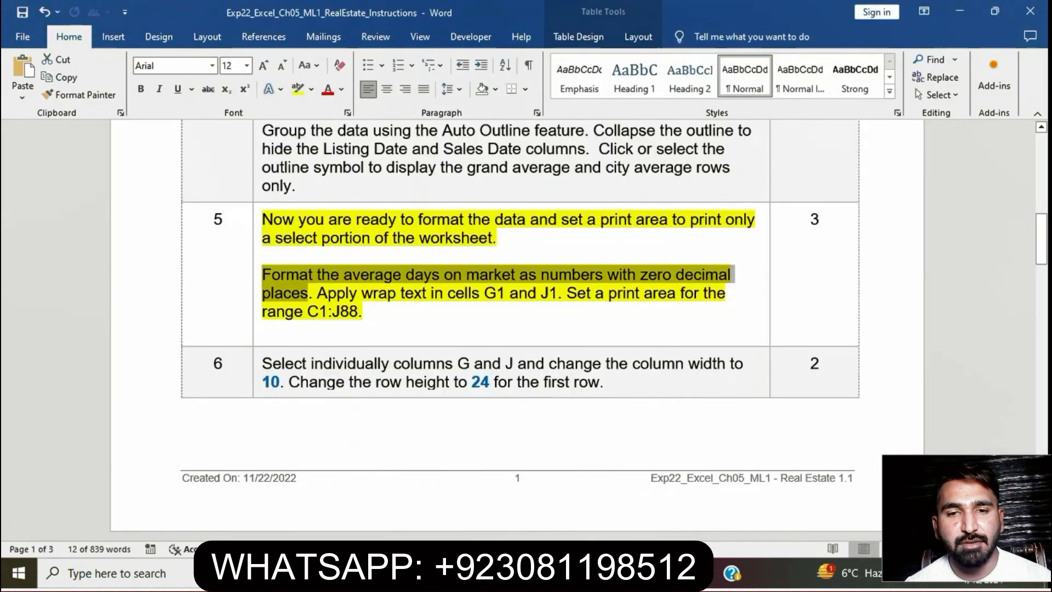
click(480, 281)
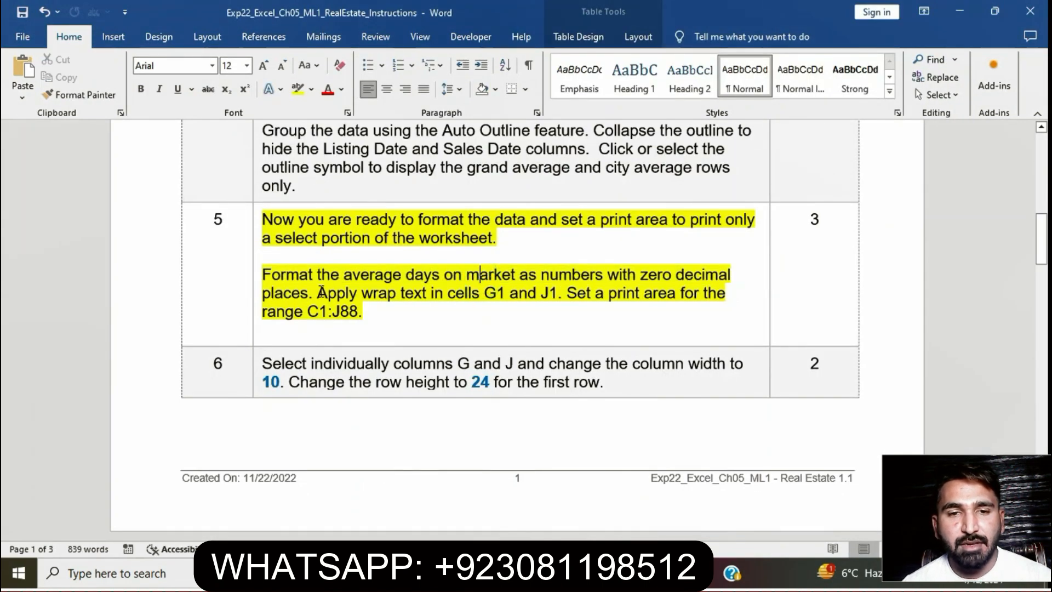
drag(317, 293, 554, 294)
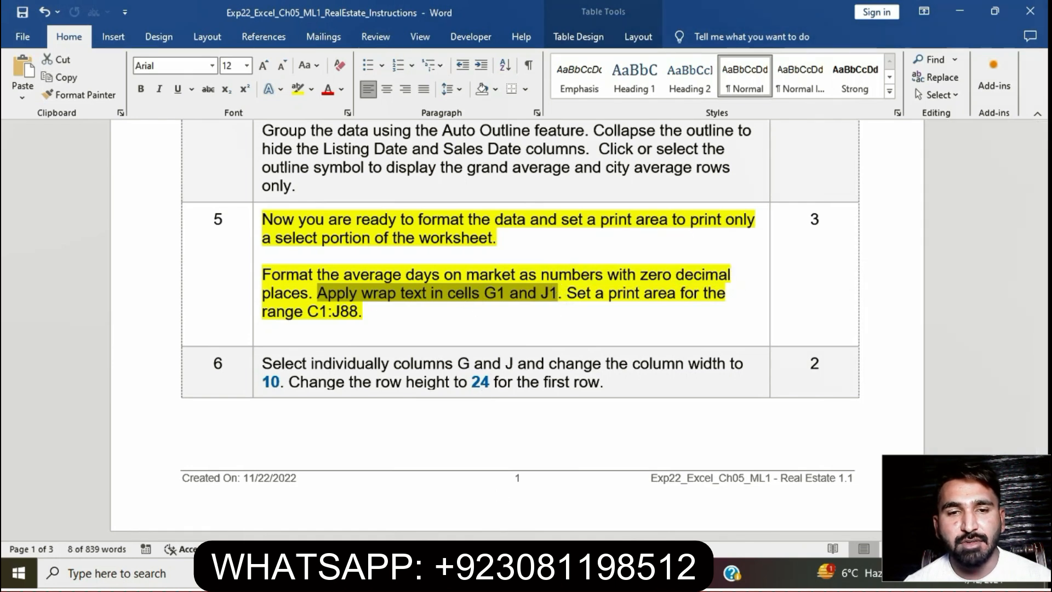
click(510, 573)
drag(562, 203, 631, 202)
click(385, 66)
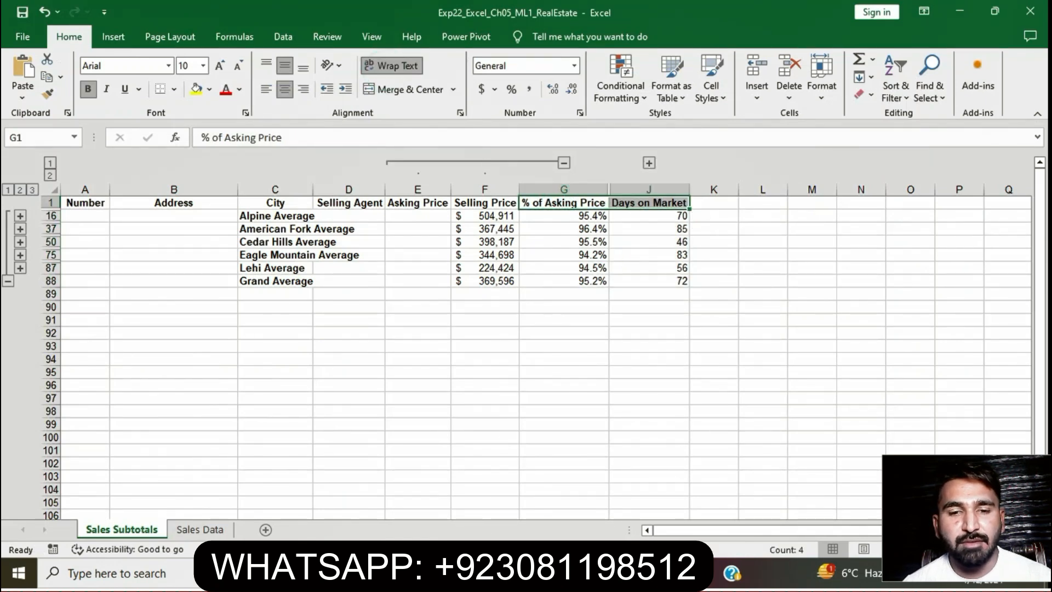
Step: Mark the print area sentence and its range C1:J88 in the Word instructions, and return to Excel
key(alt+Tab)
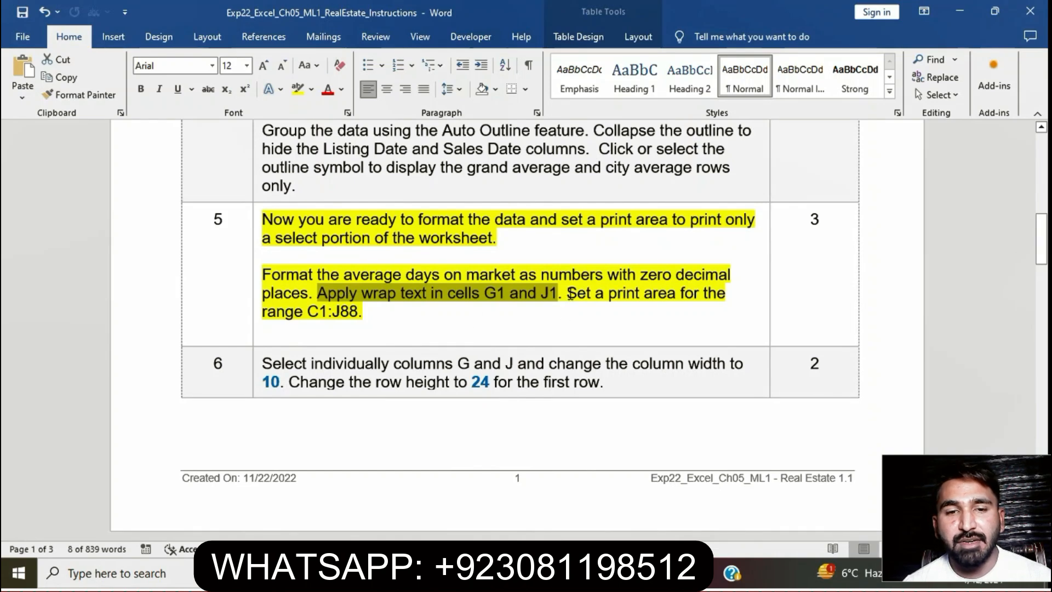
drag(570, 295, 358, 315)
click(307, 314)
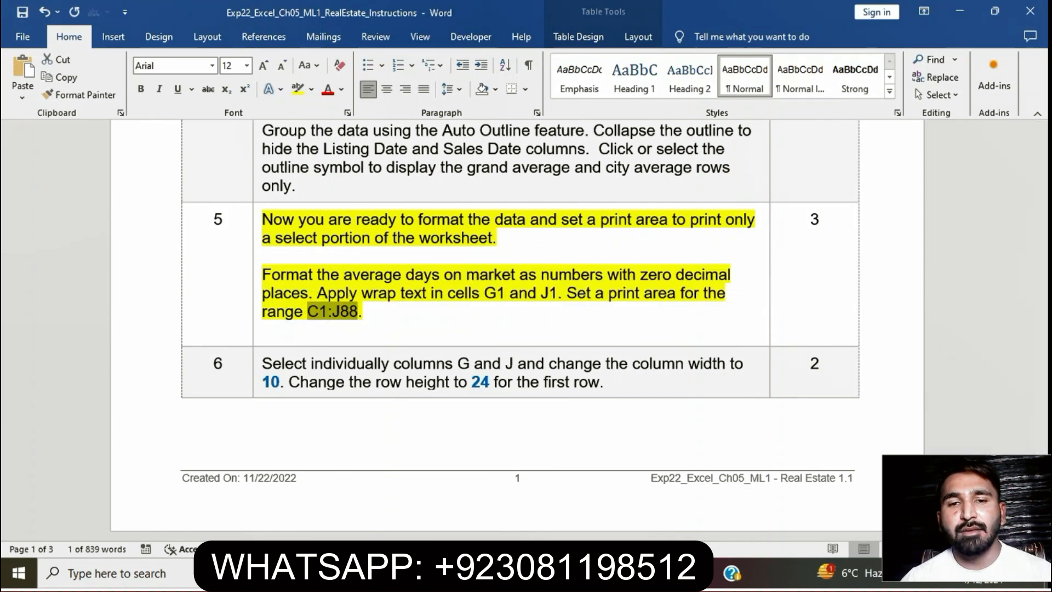
key(alt+Tab)
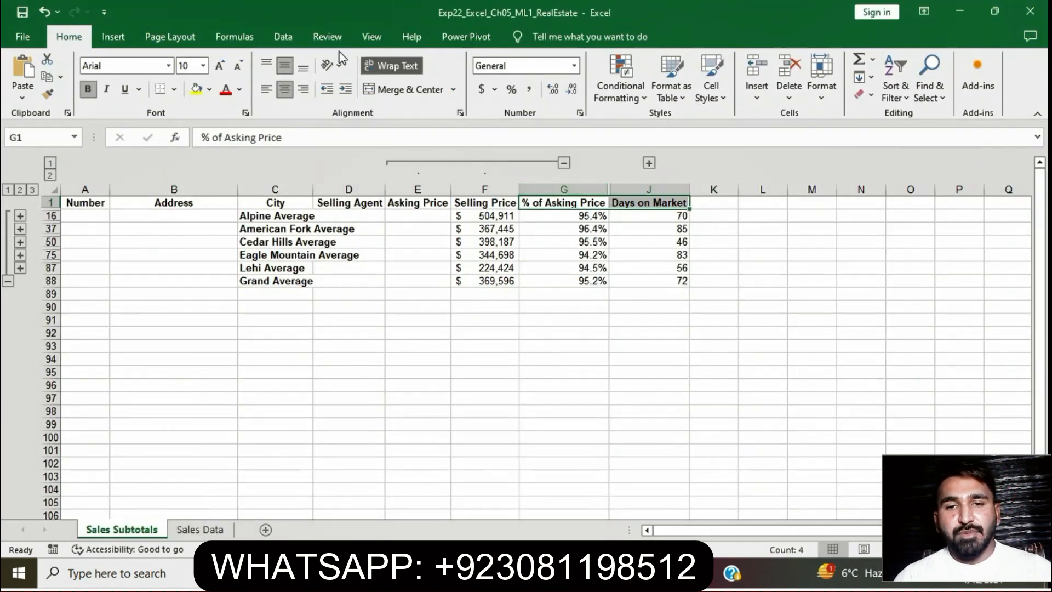
click(378, 41)
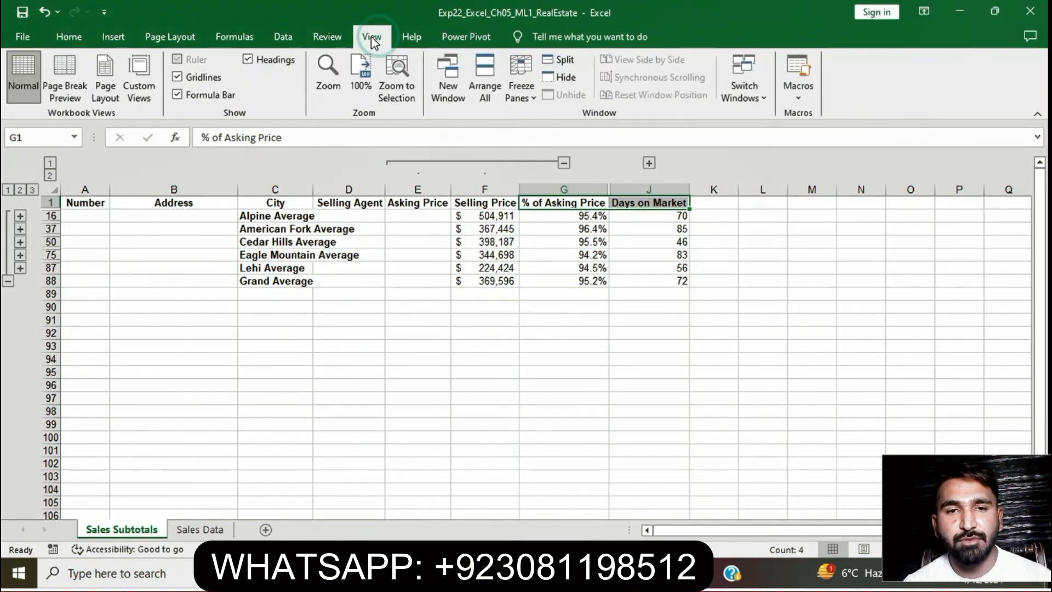
click(115, 37)
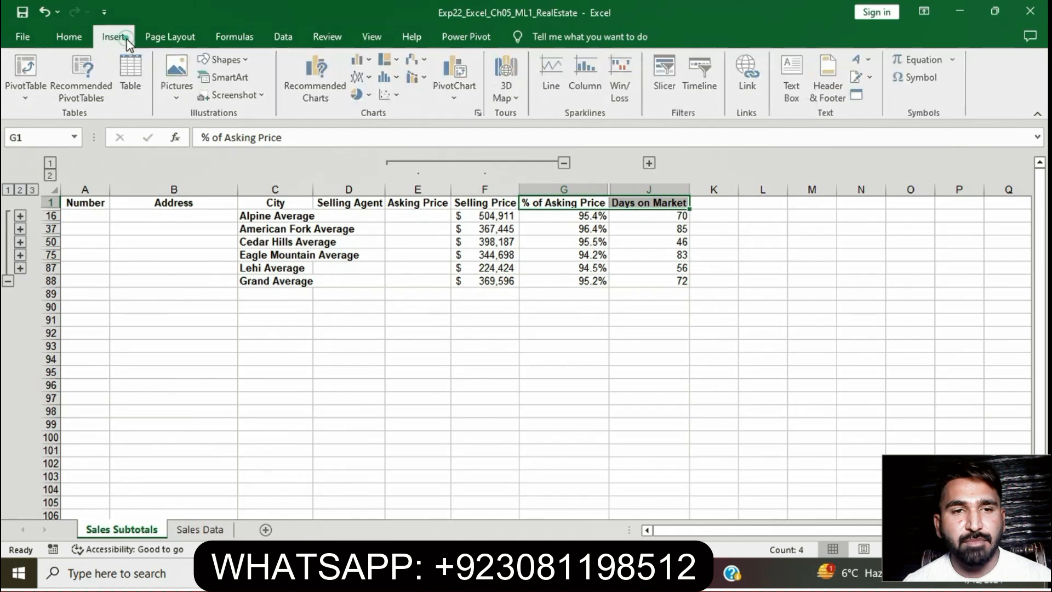
click(195, 40)
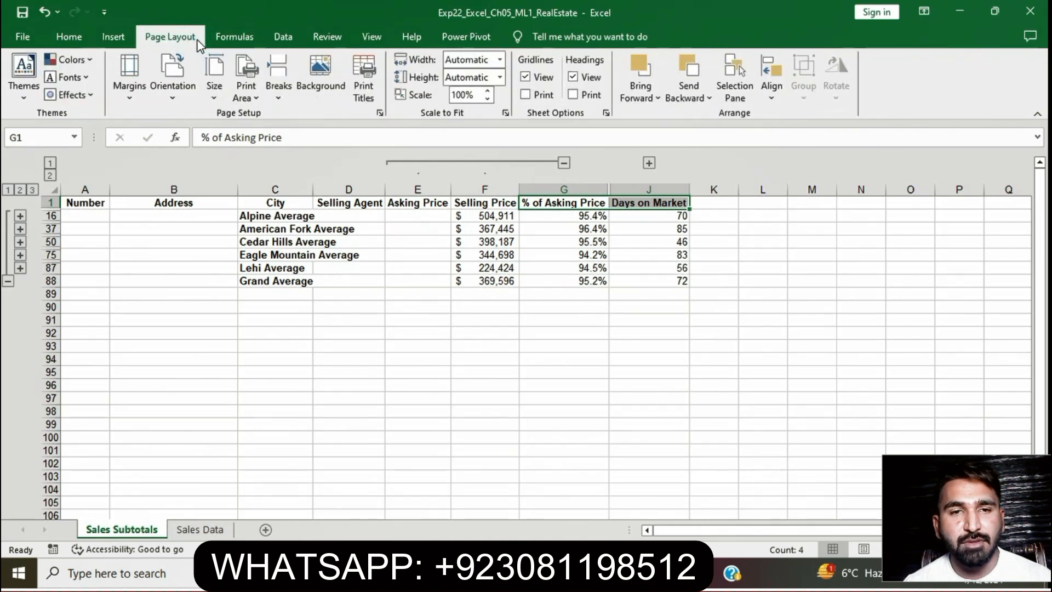
click(380, 113)
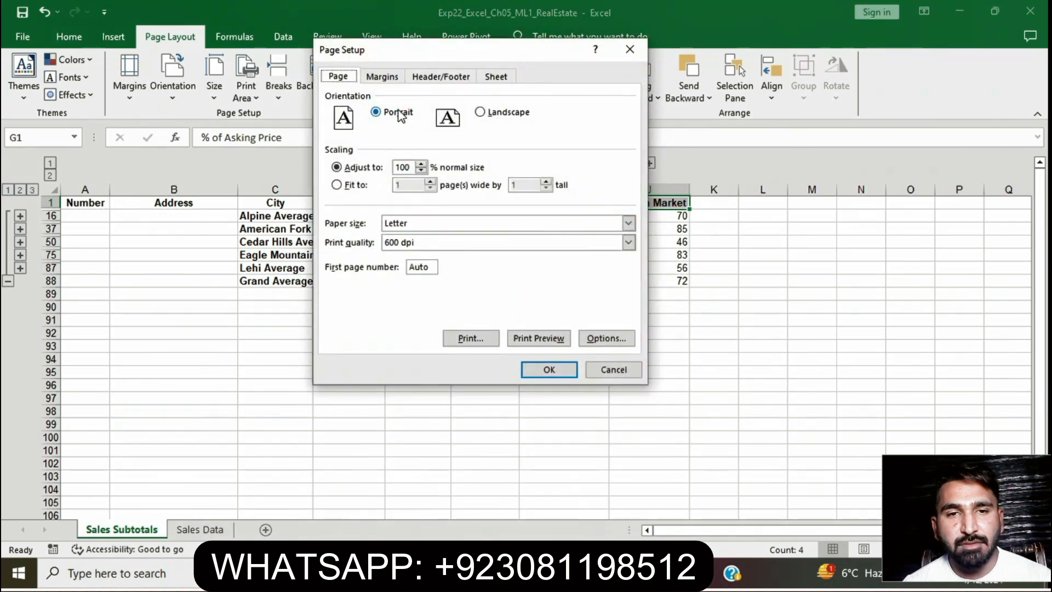
click(628, 54)
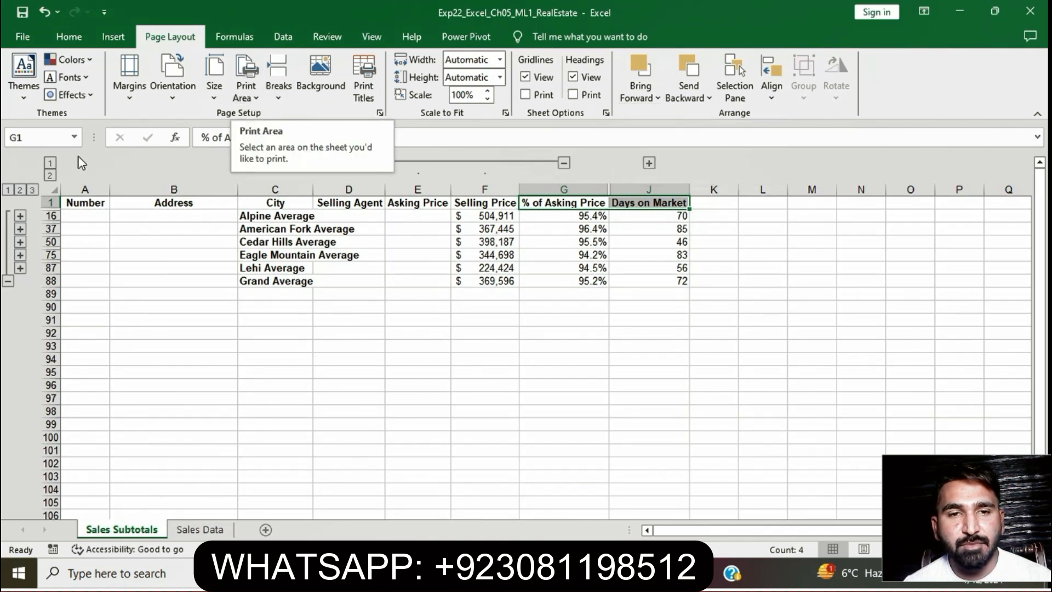
Step: Set the range C1:J88 as the print area of the Sales Subtotals sheet
click(59, 137)
text(C1:J88)
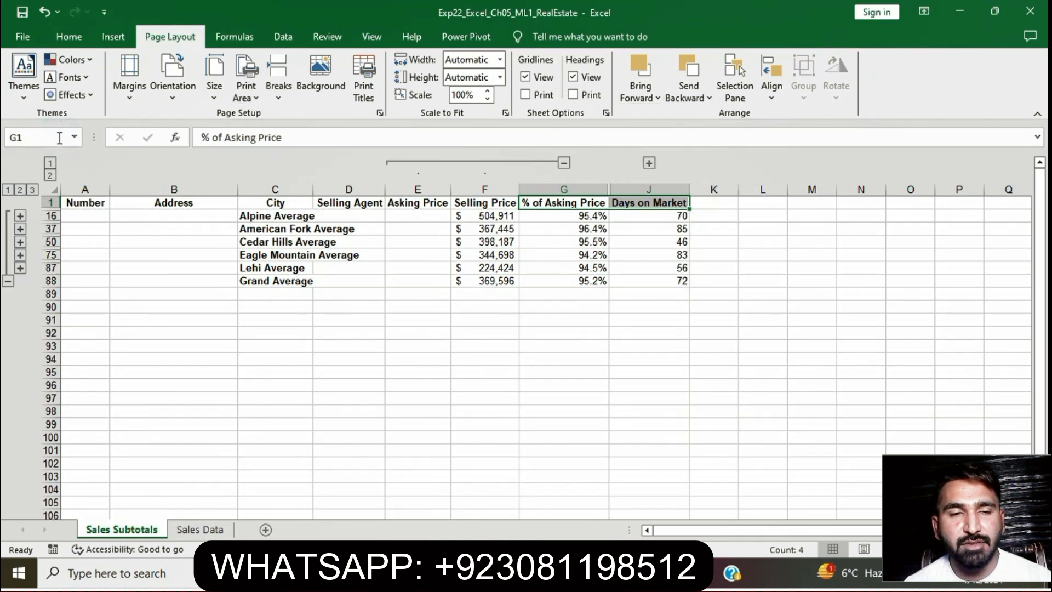
key(Return)
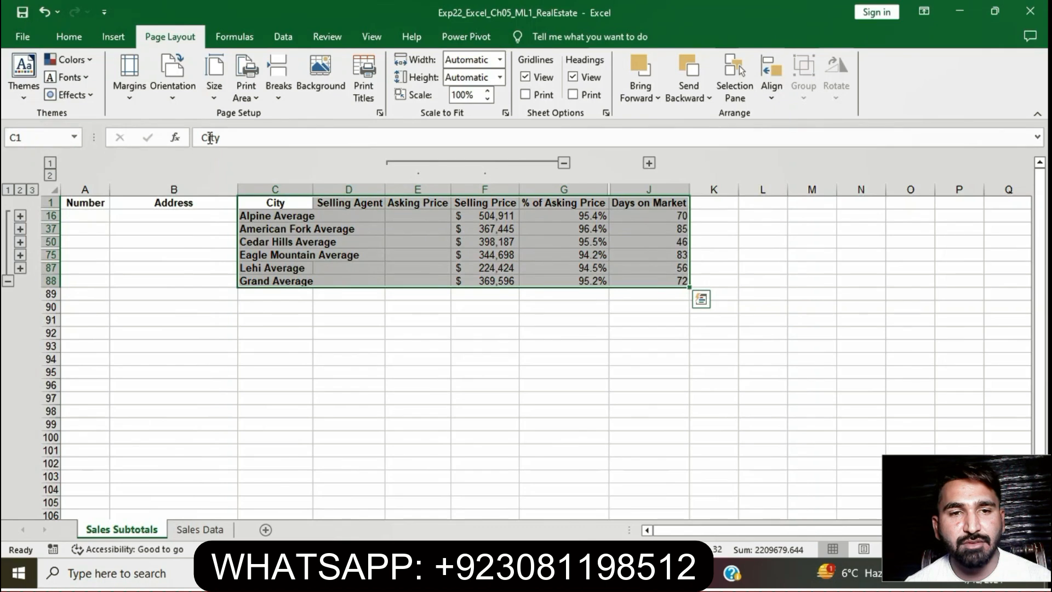
click(262, 94)
click(266, 108)
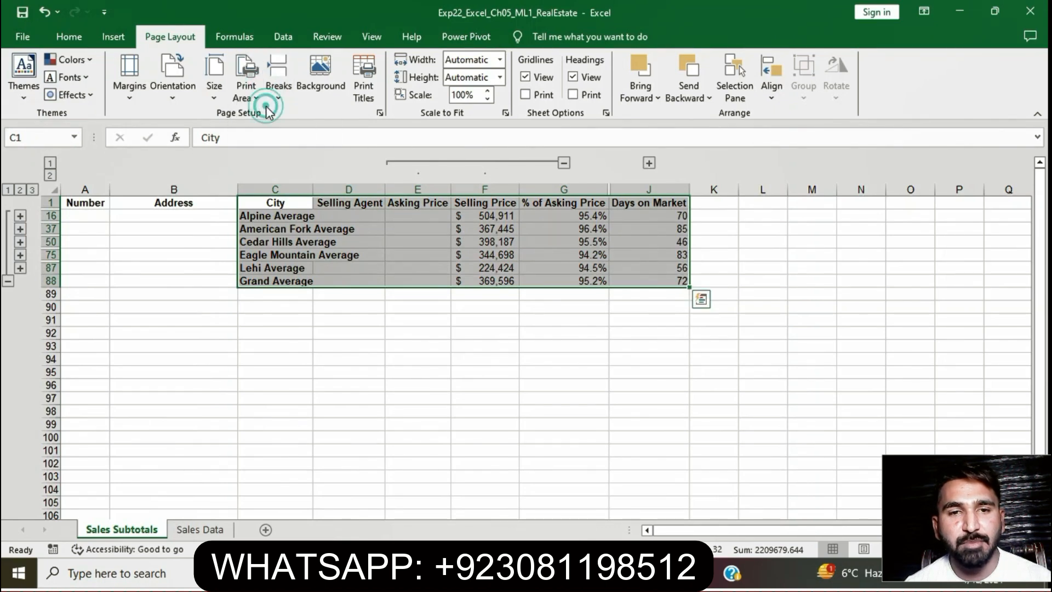
click(529, 436)
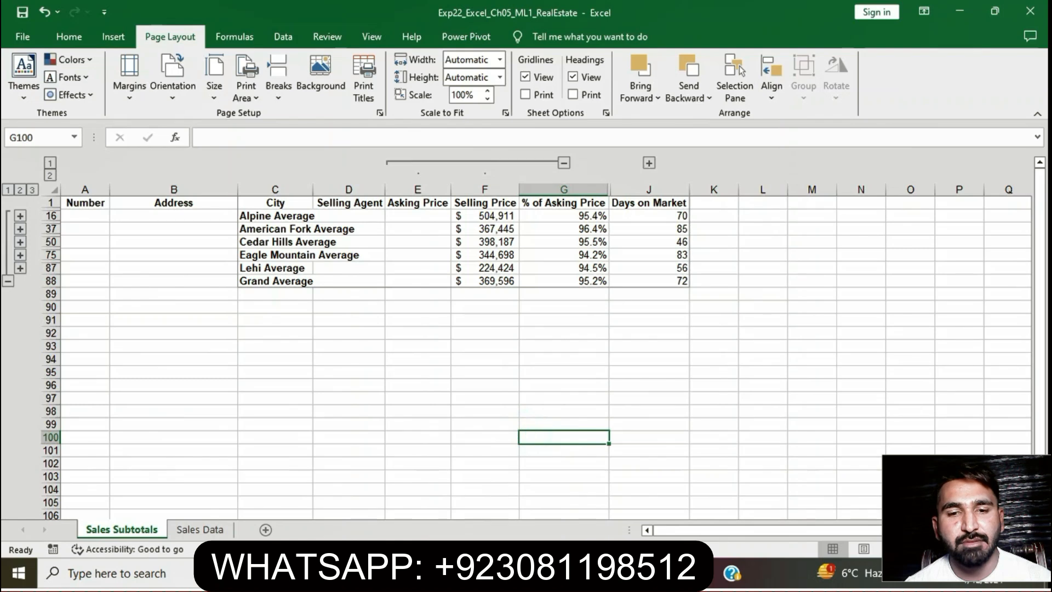
Step: Switch to the Word instructions and remove the yellow highlight from the step 5 text
key(alt+Tab)
click(488, 308)
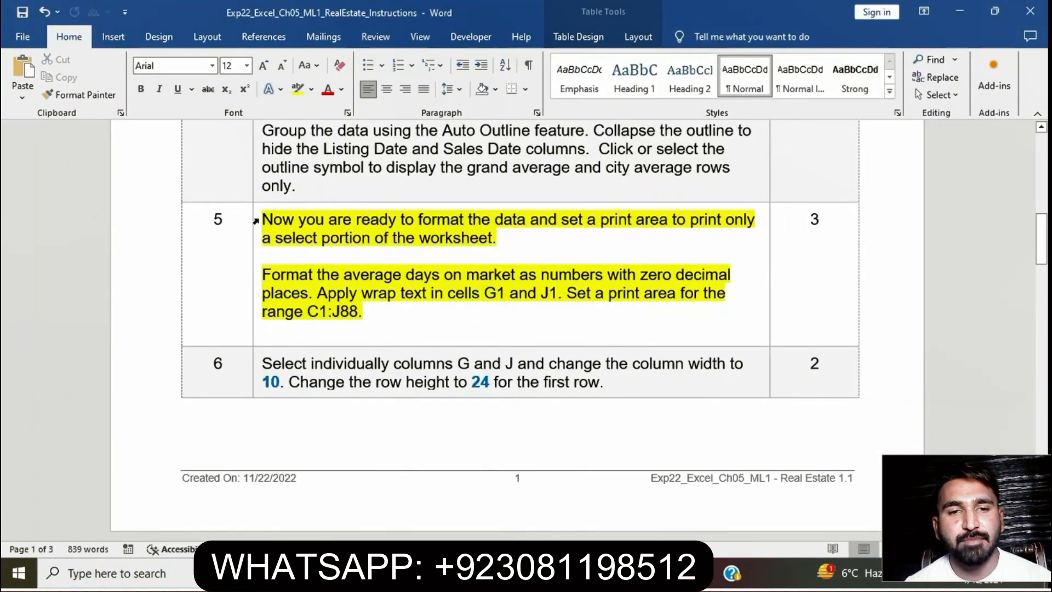
click(255, 221)
click(320, 193)
click(421, 323)
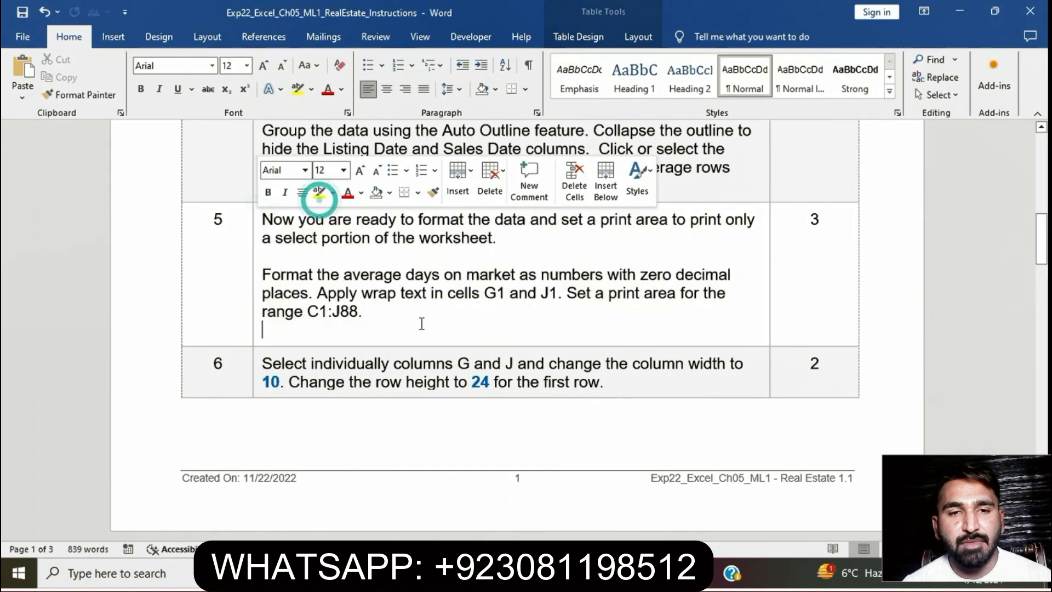
Step: Highlight the step 6 instructions in yellow and mark the sentence about changing the width of columns G and J
click(446, 378)
scroll(446, 380, down, 3)
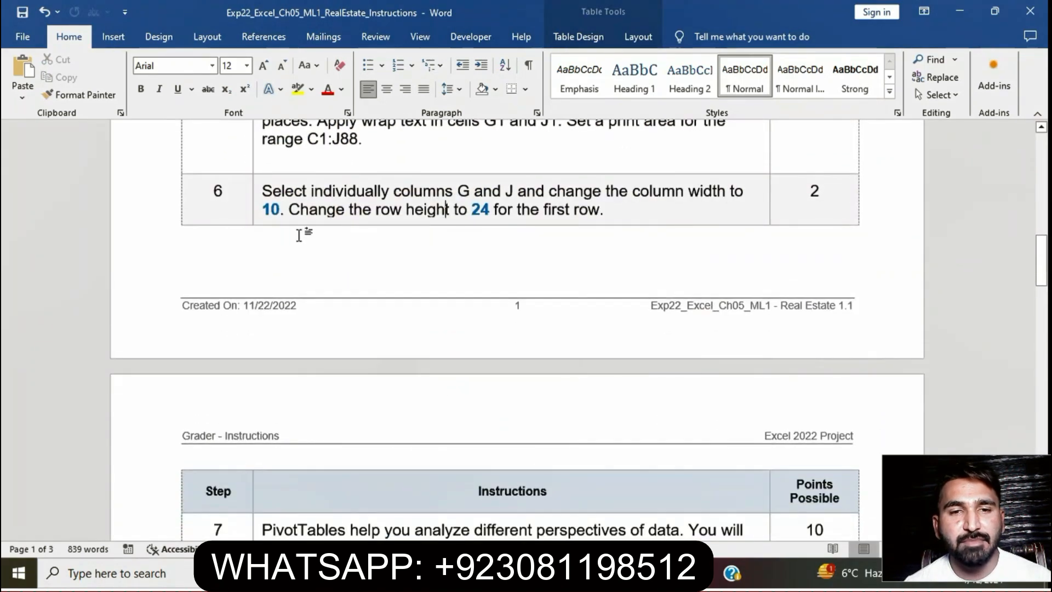
click(256, 204)
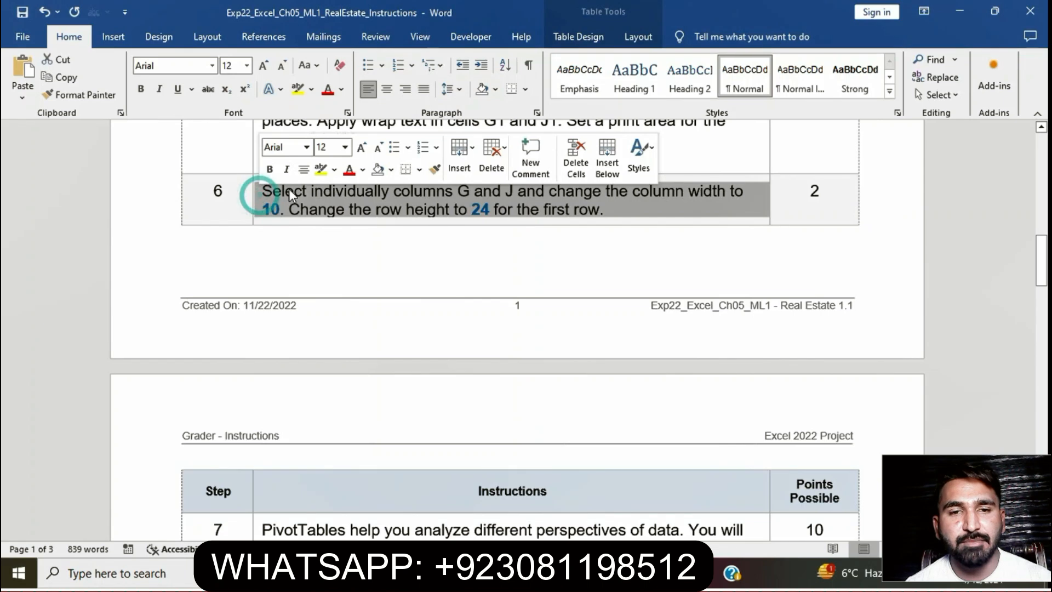
click(318, 174)
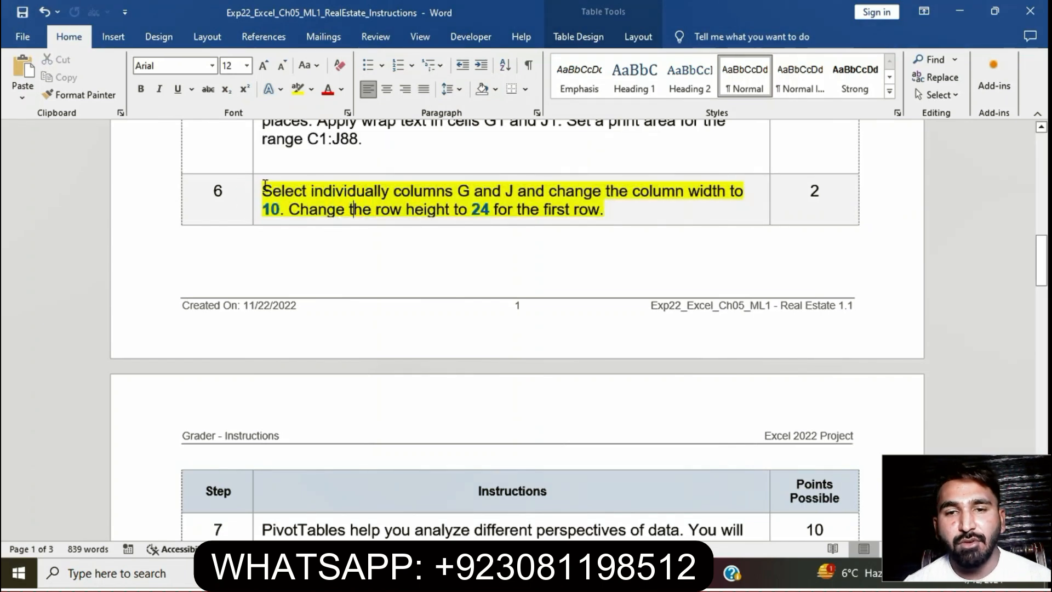
drag(266, 185, 282, 209)
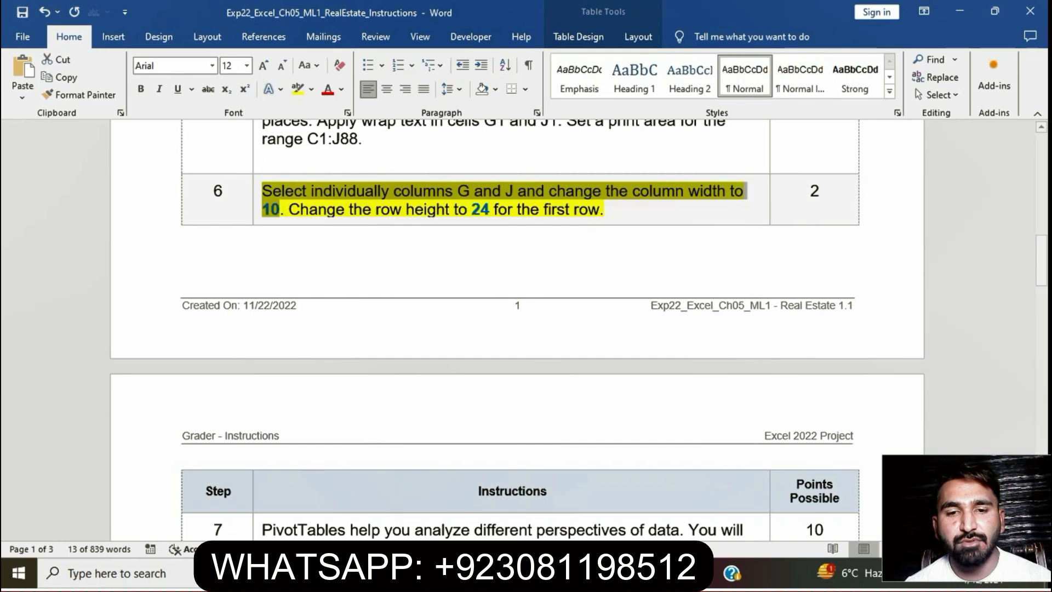
Step: Switch to Excel and set the width of column G to 10
key(alt+Tab)
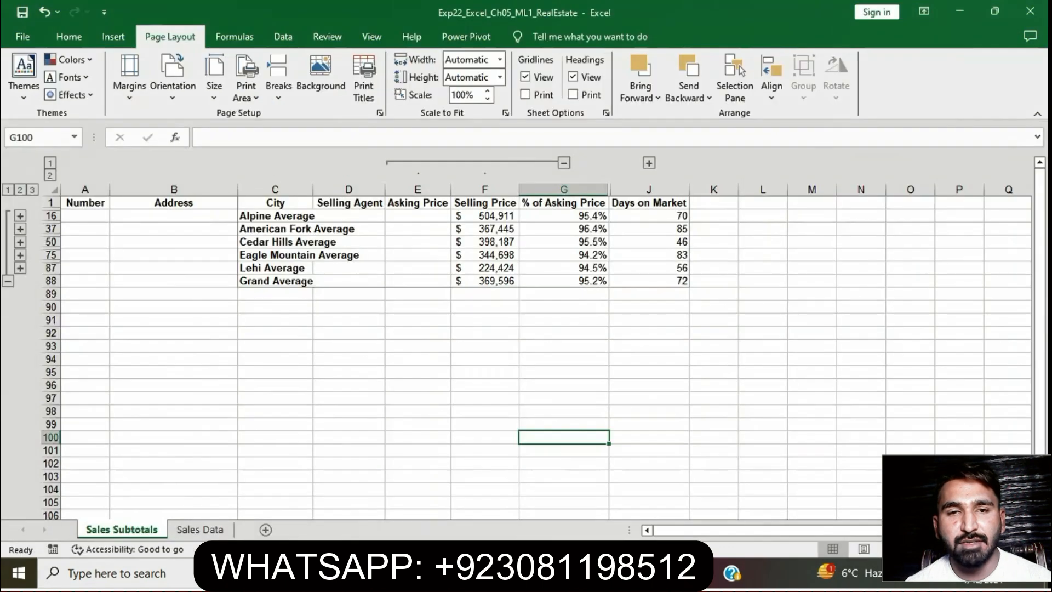
click(570, 192)
right_click(573, 195)
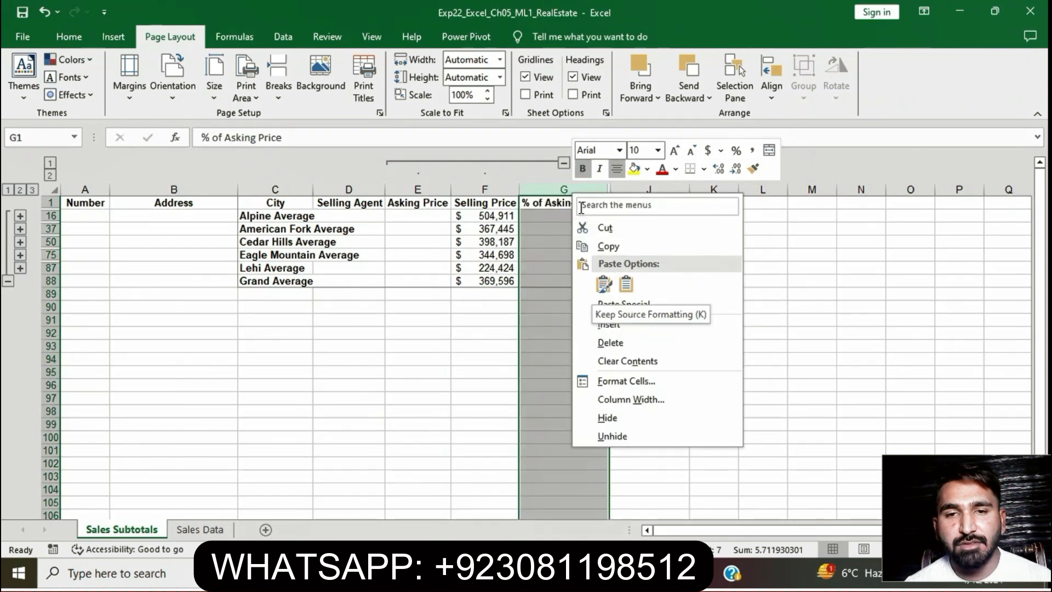
click(618, 405)
text(1)
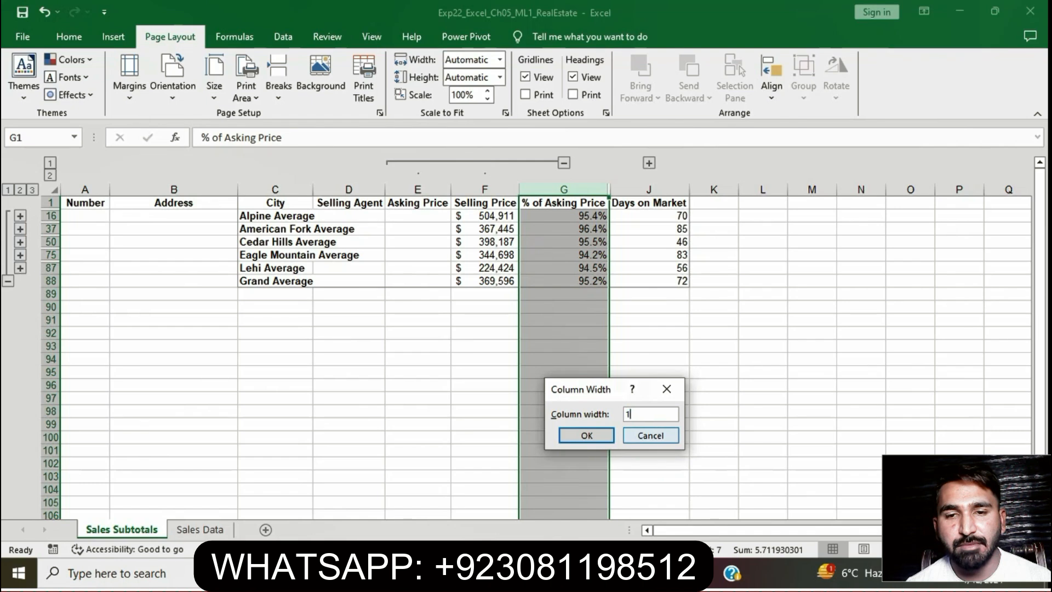
text(0)
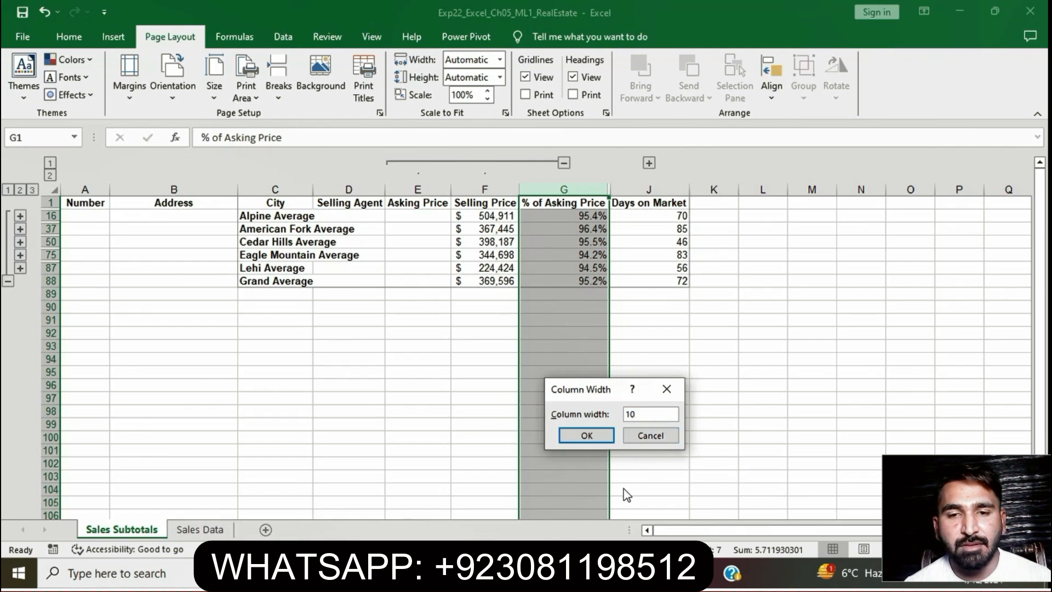
click(592, 440)
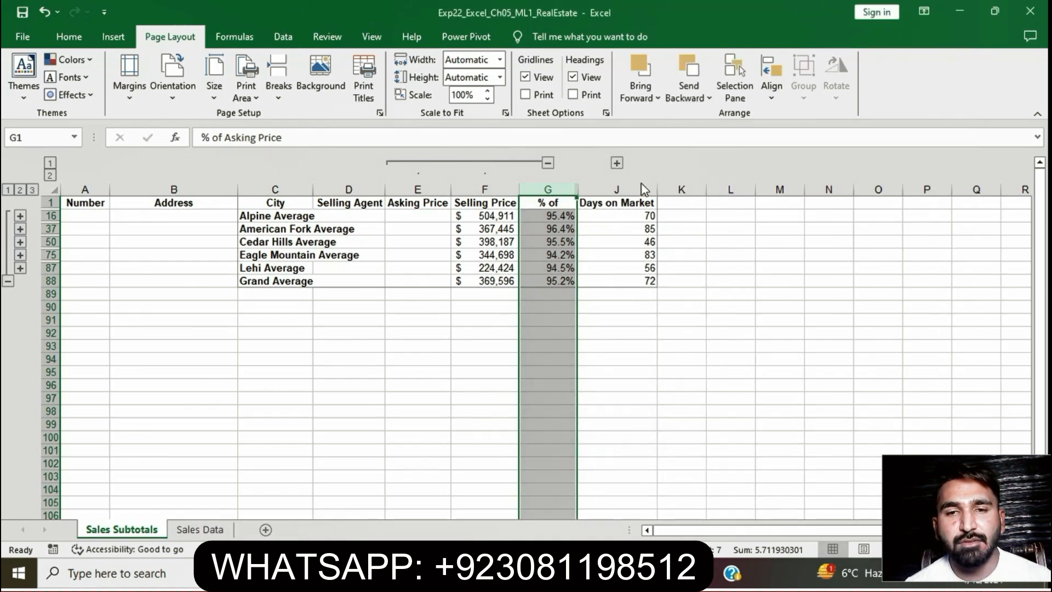
Step: Set the width of the Days on Market column J to 10
click(639, 187)
right_click(641, 187)
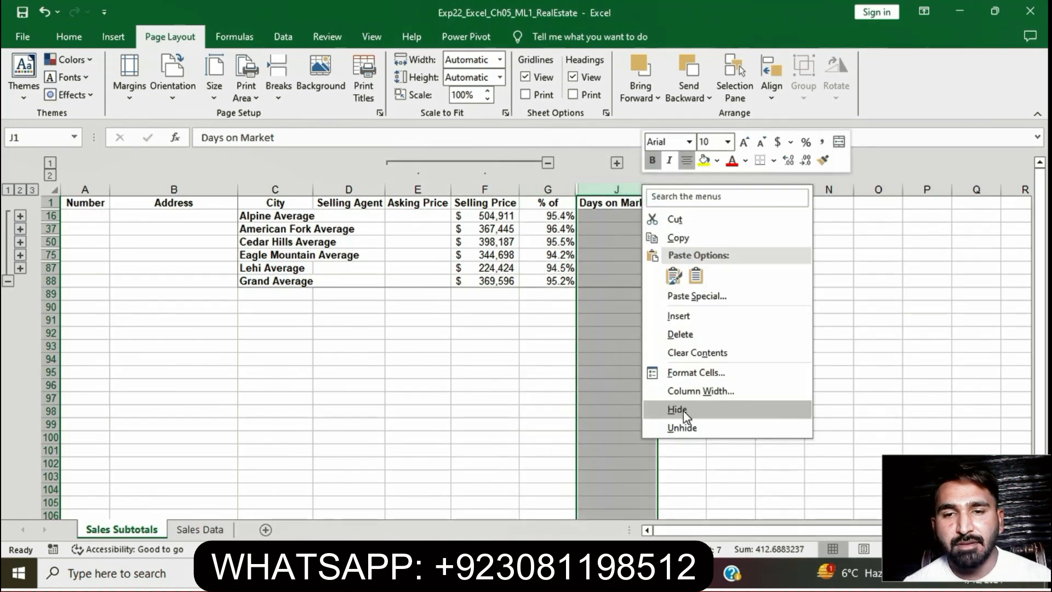
click(683, 391)
key(BackSpace)
click(671, 429)
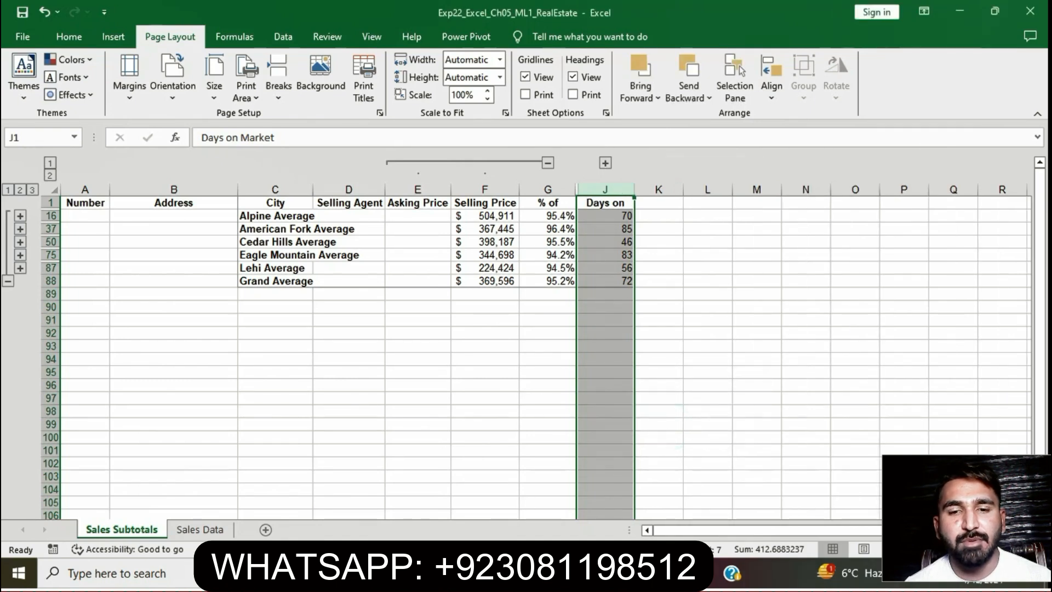
Step: Return to the Word instructions and mark the step 6 sentence about the first row's height
key(alt+Tab)
click(598, 200)
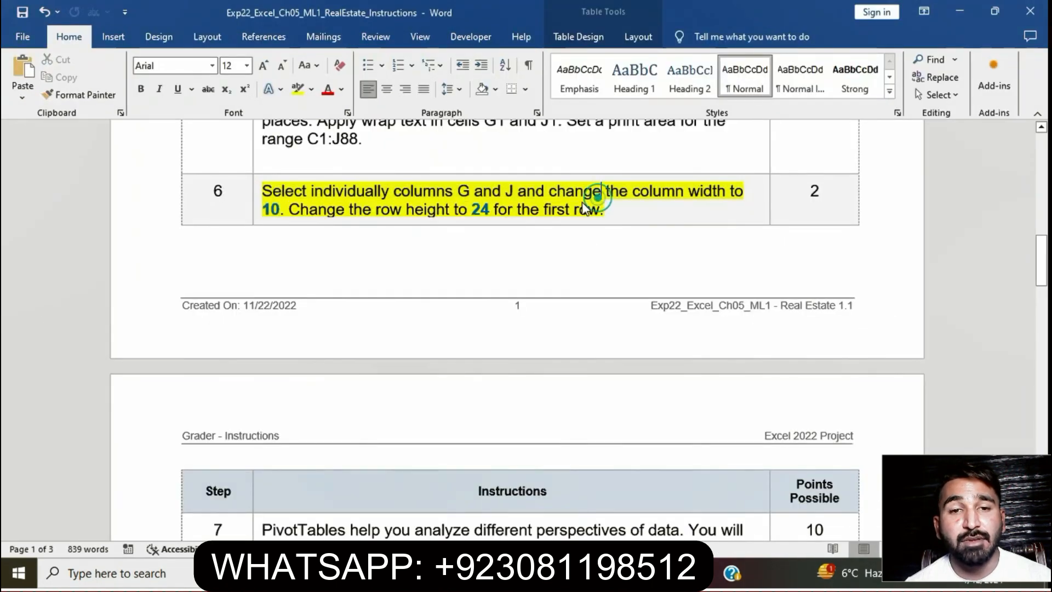
drag(296, 210, 617, 208)
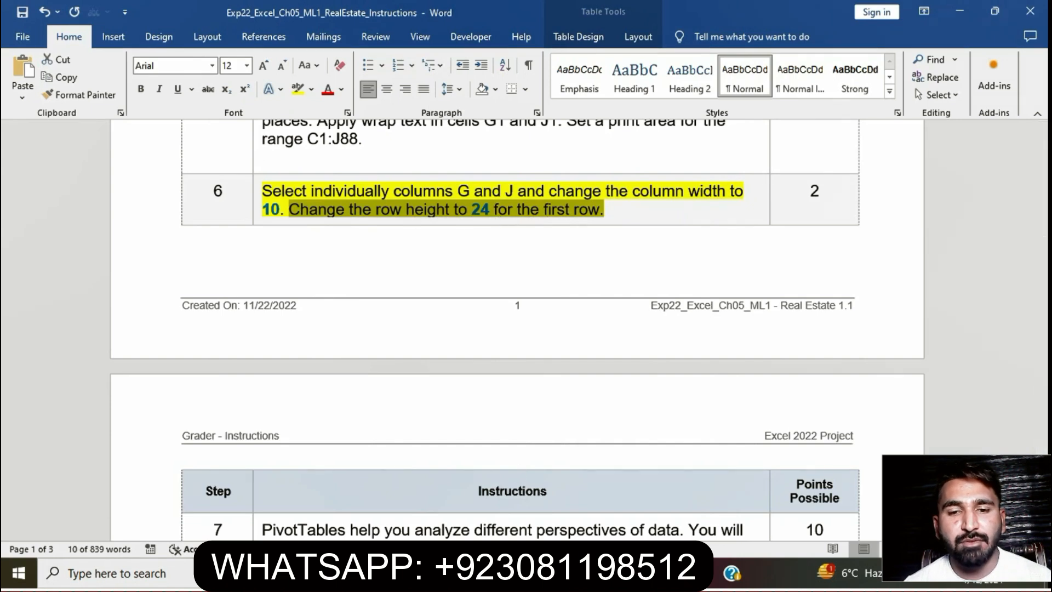
Step: Switch to Excel and set the height of header row 1 to 24
key(alt+Tab)
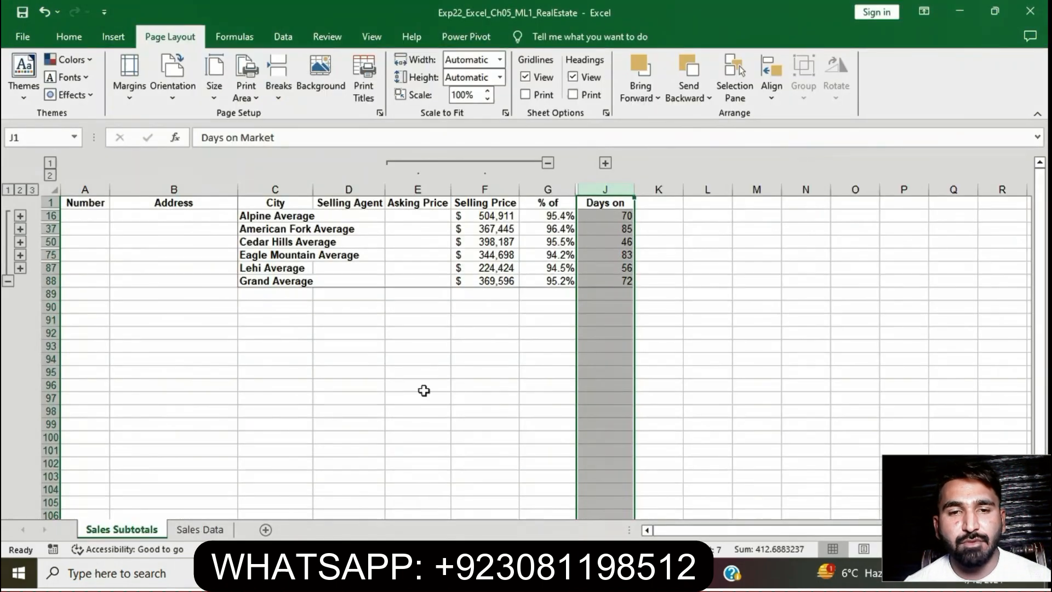
click(55, 202)
right_click(55, 203)
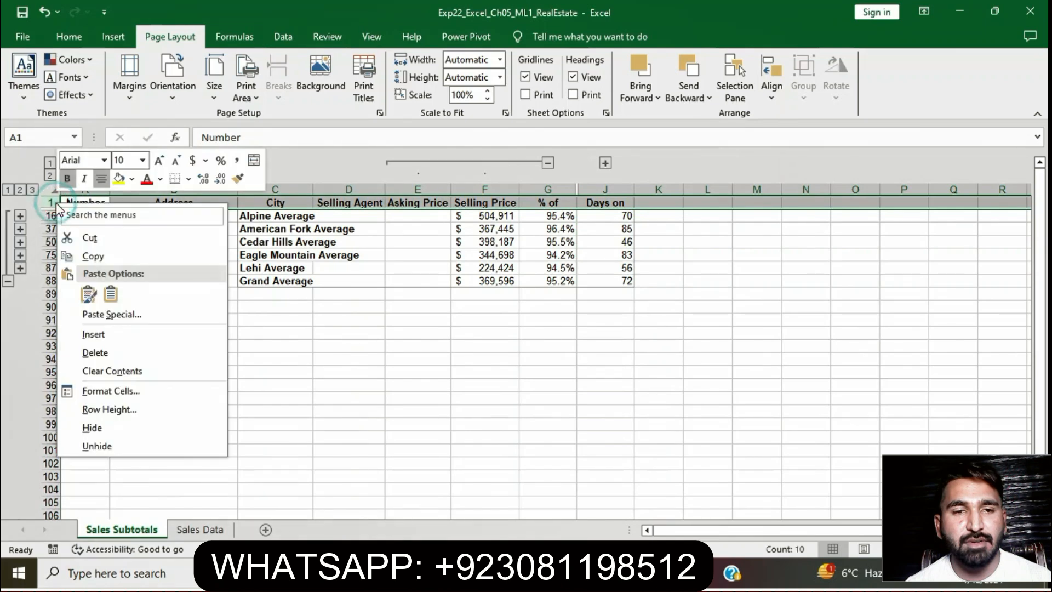
click(109, 410)
key(BackSpace)
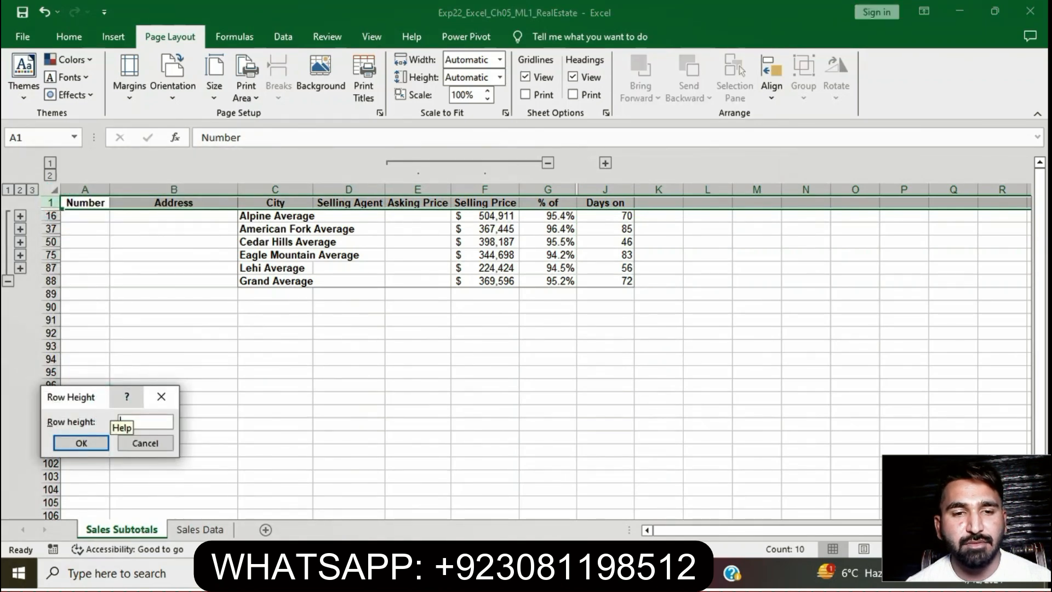
text(24)
click(94, 442)
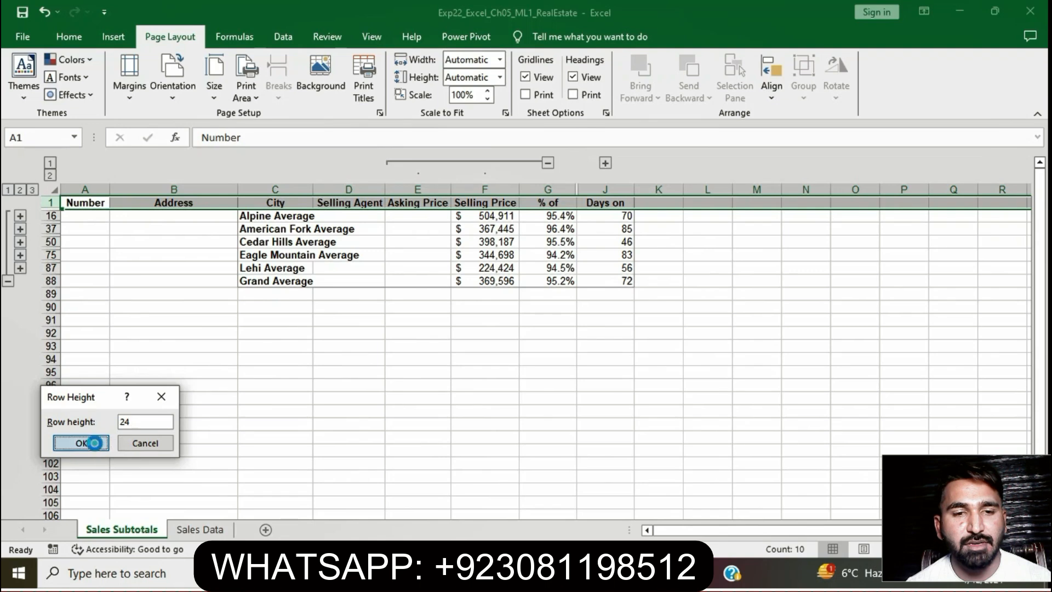
click(497, 398)
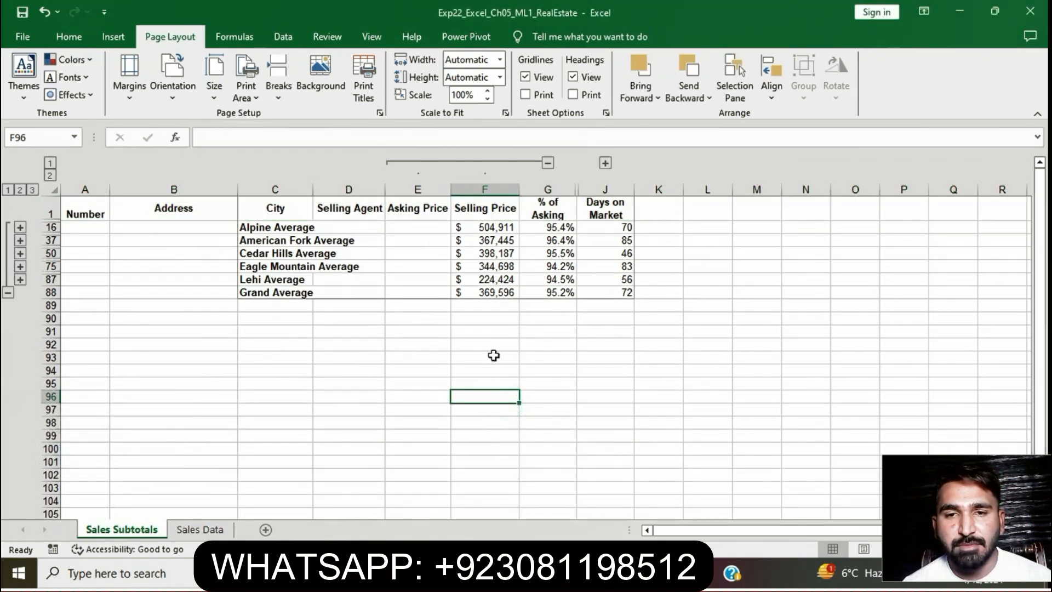
Step: Switch to the Word instructions and remove the yellow highlight from the whole step 6 text
click(475, 573)
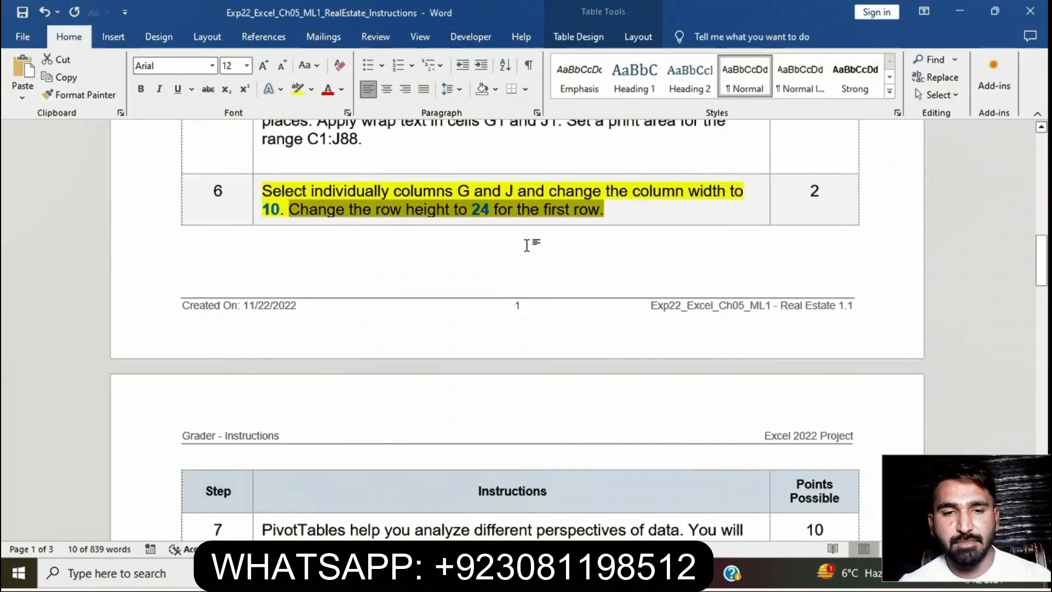
click(534, 224)
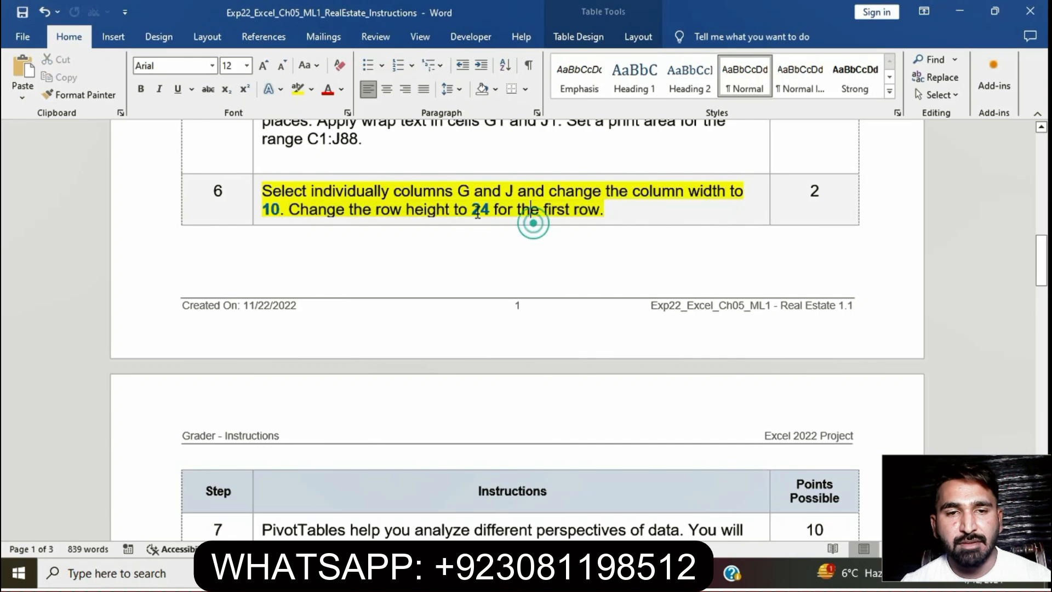
click(255, 192)
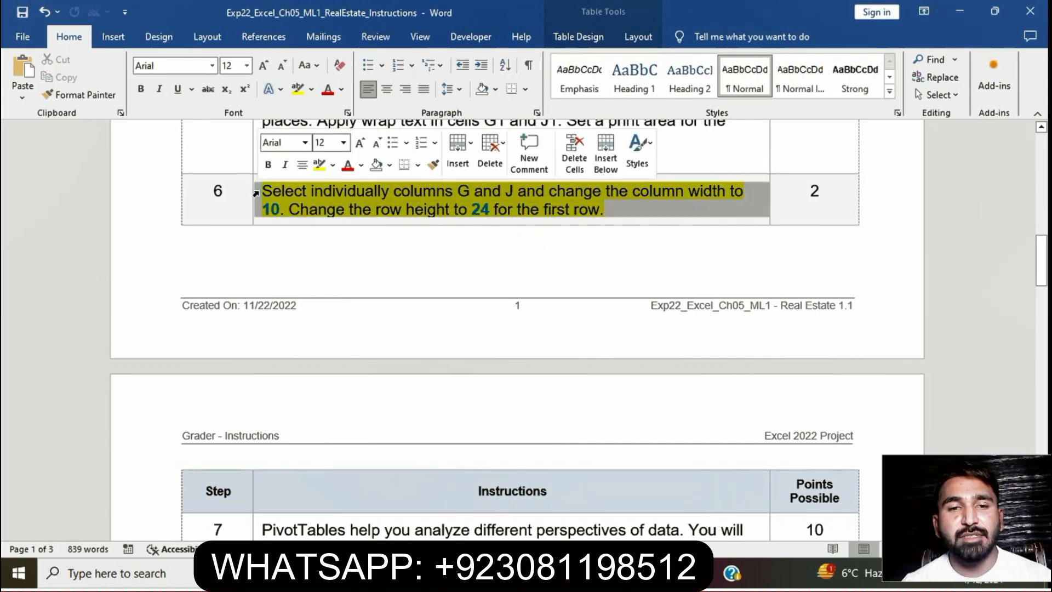
click(321, 170)
Step: Highlight the step 7 instructions in yellow and mark the words about displaying the Sales Data worksheet
scroll(506, 301, down, 5)
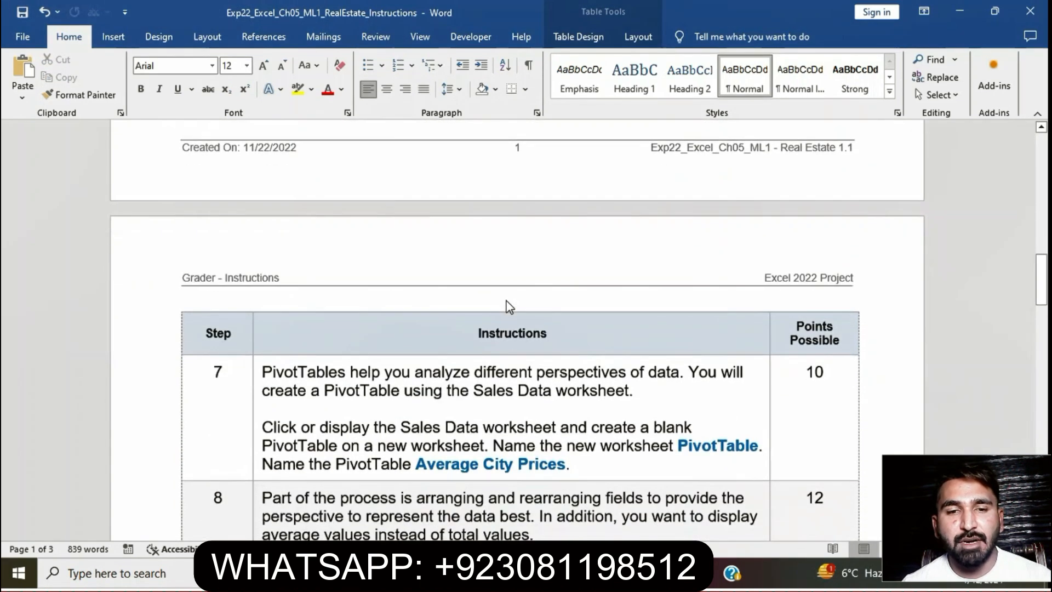
click(257, 263)
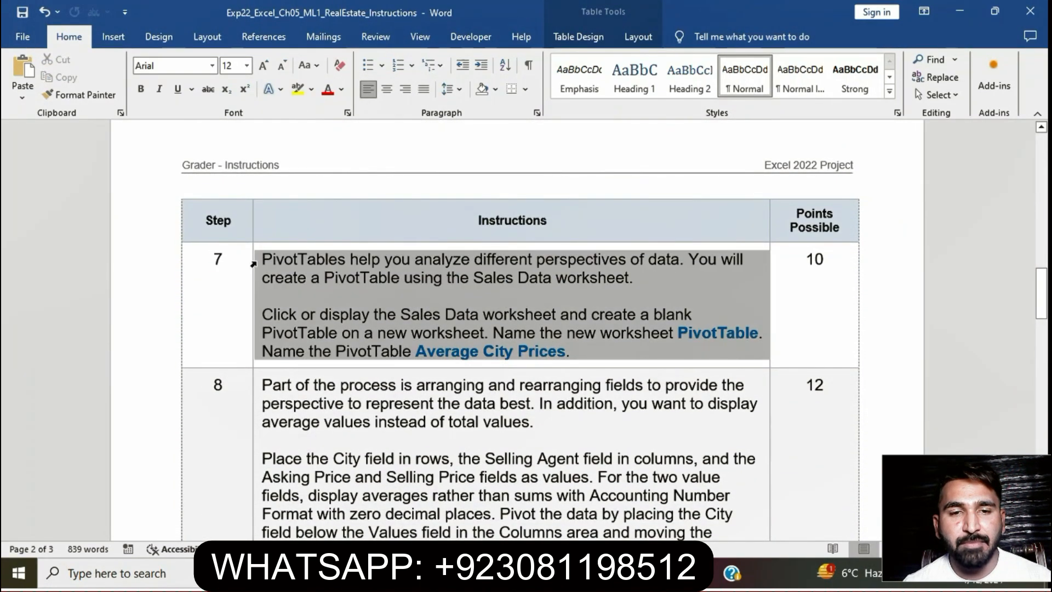
click(317, 235)
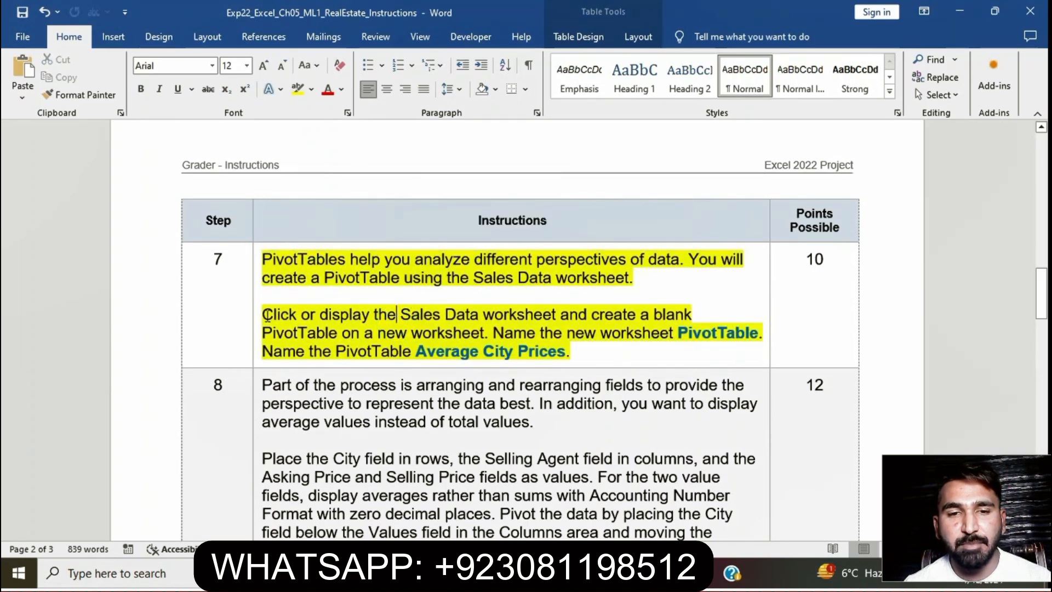
drag(263, 314, 559, 317)
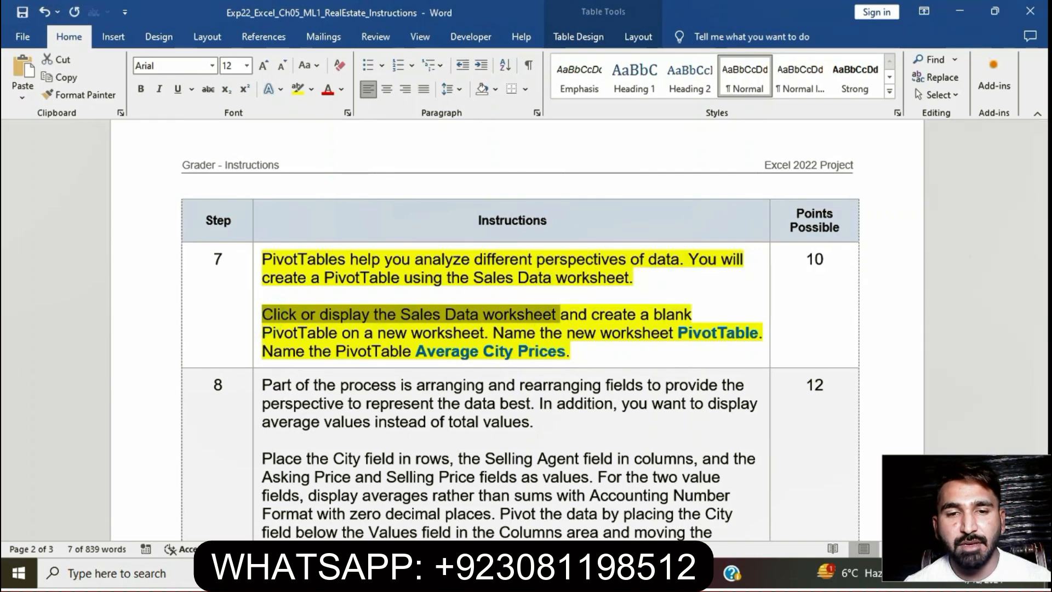
Step: Display the Sales Data worksheet in Excel and return to Word to mark the step 7 words "PivotTable on a new worksheet"
key(alt+Tab)
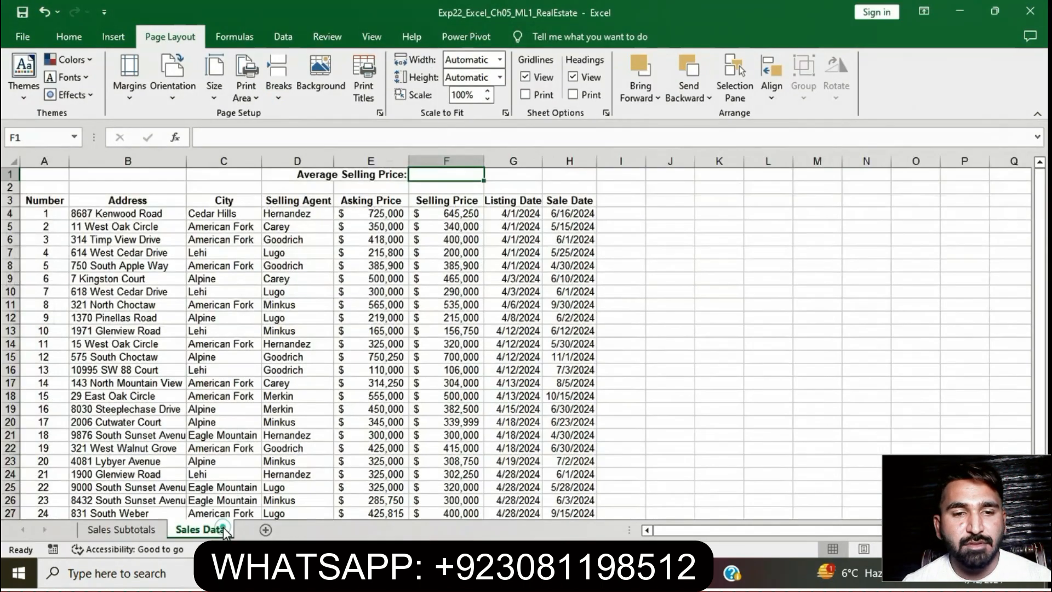
click(223, 527)
key(alt+Tab)
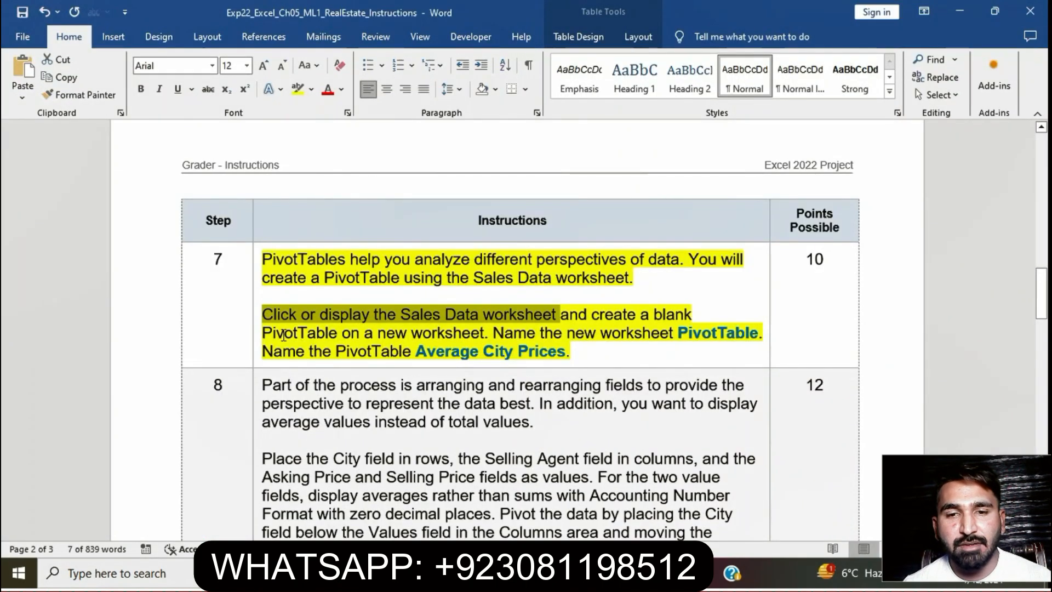
drag(267, 334, 485, 334)
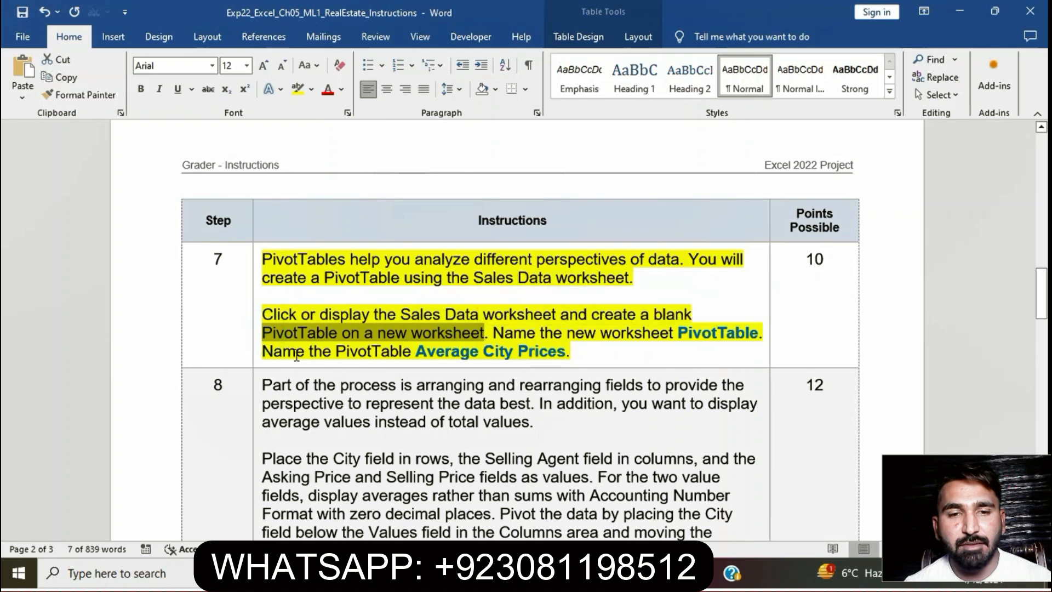
Step: Switch to Excel and create a blank PivotTable on a new worksheet from the Sales Data range A3:H84
key(alt+Tab)
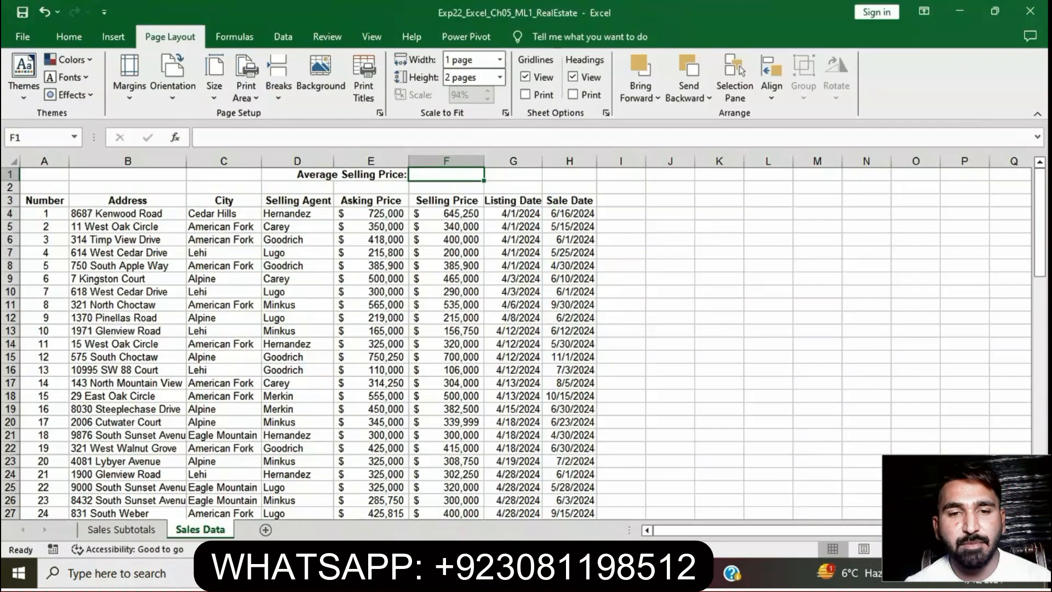
click(393, 396)
click(114, 37)
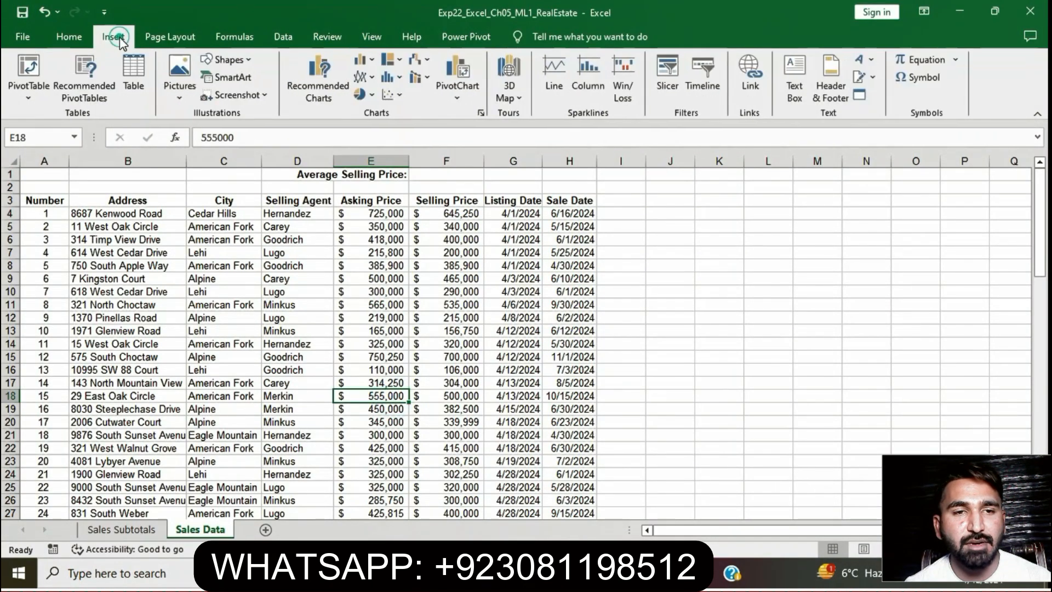
click(29, 65)
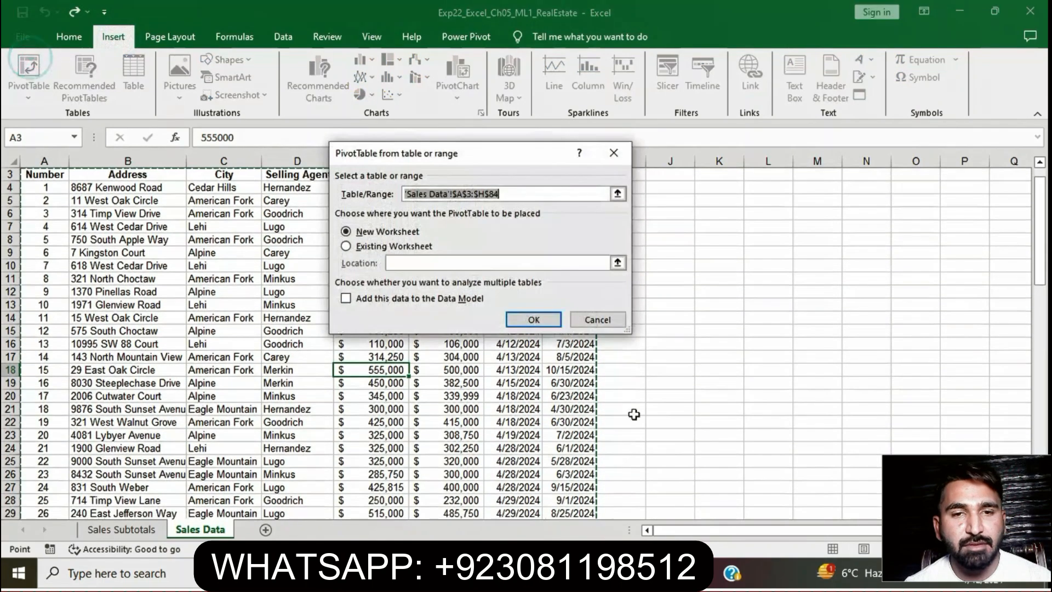
click(508, 320)
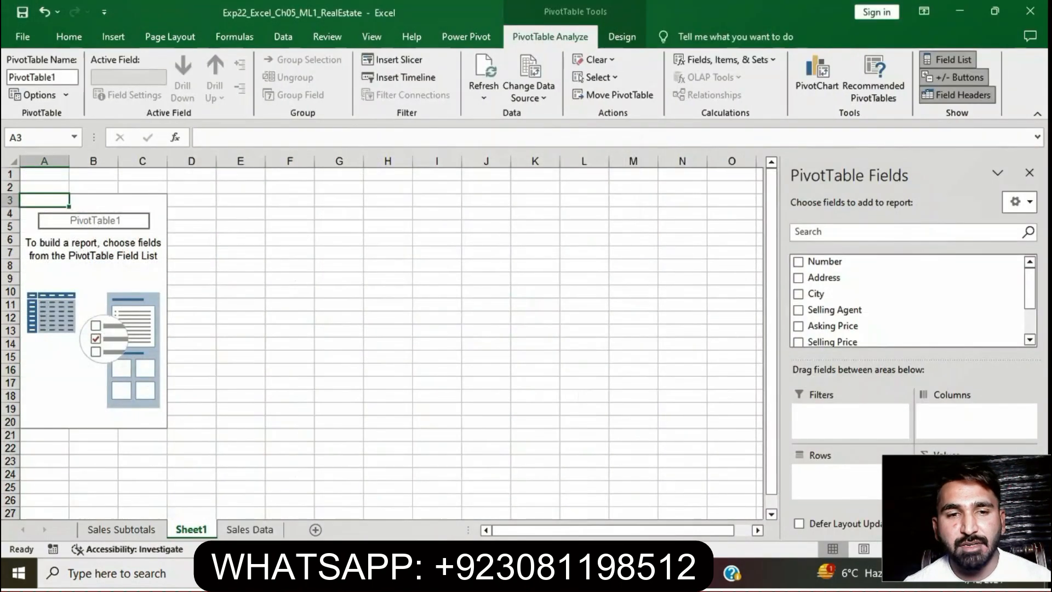
Step: Return to the Word instructions and select the new worksheet name "PivotTable" in step 7
click(488, 573)
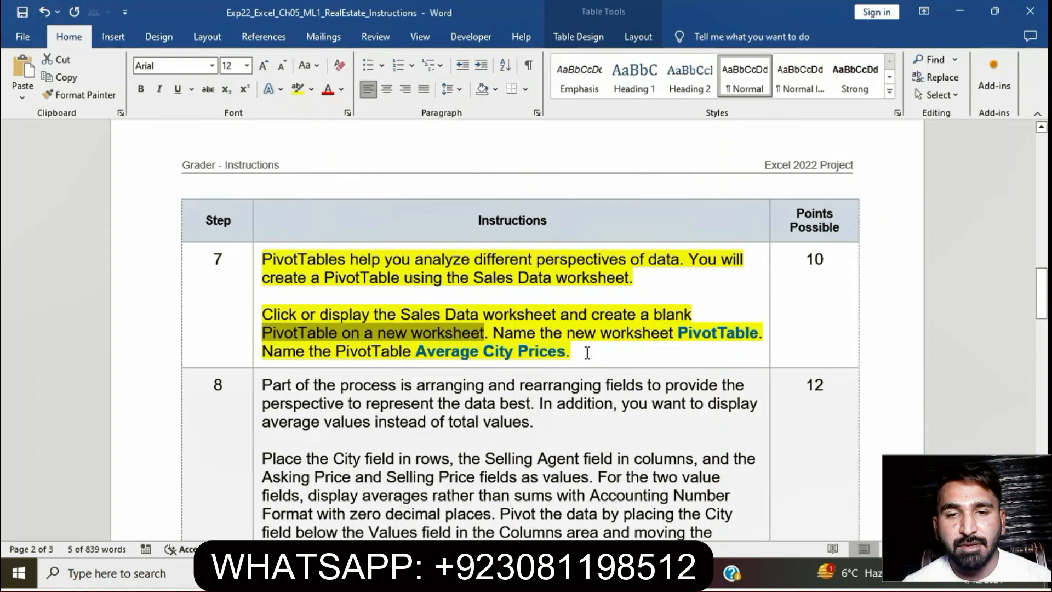
drag(679, 333, 759, 333)
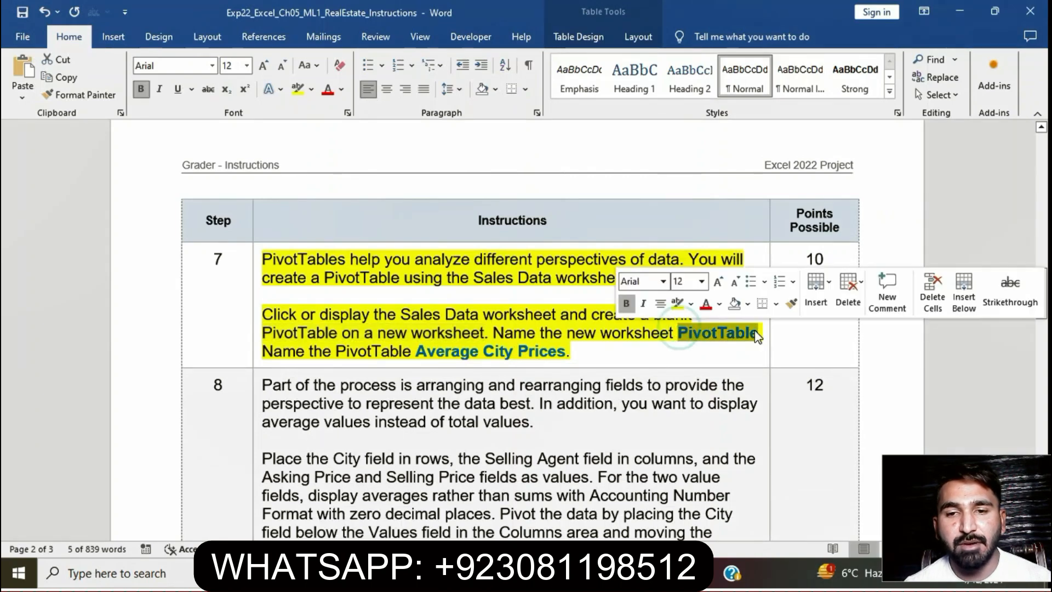
click(758, 333)
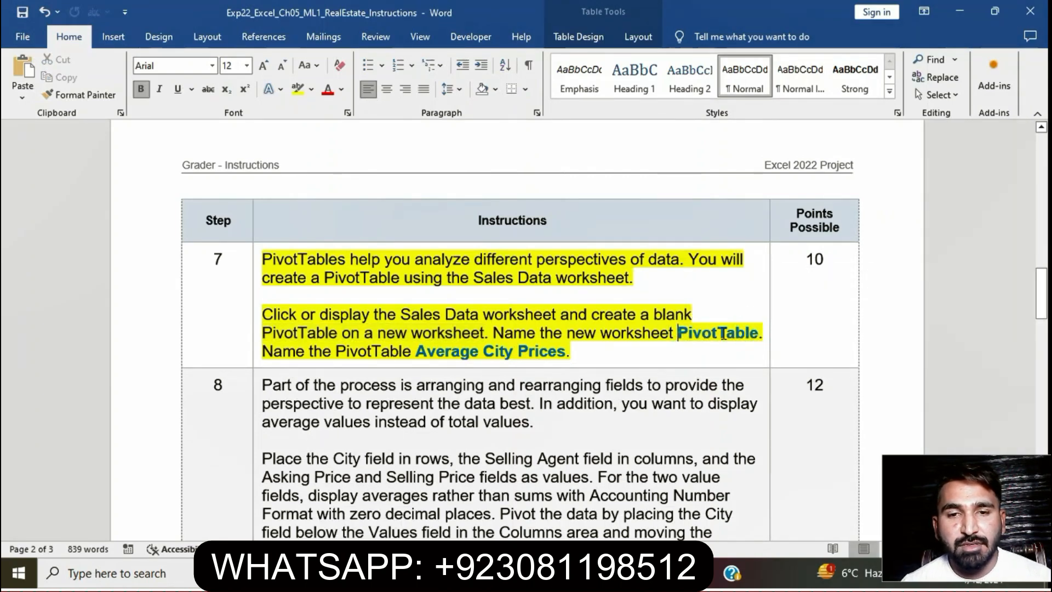
drag(680, 333, 771, 336)
click(752, 341)
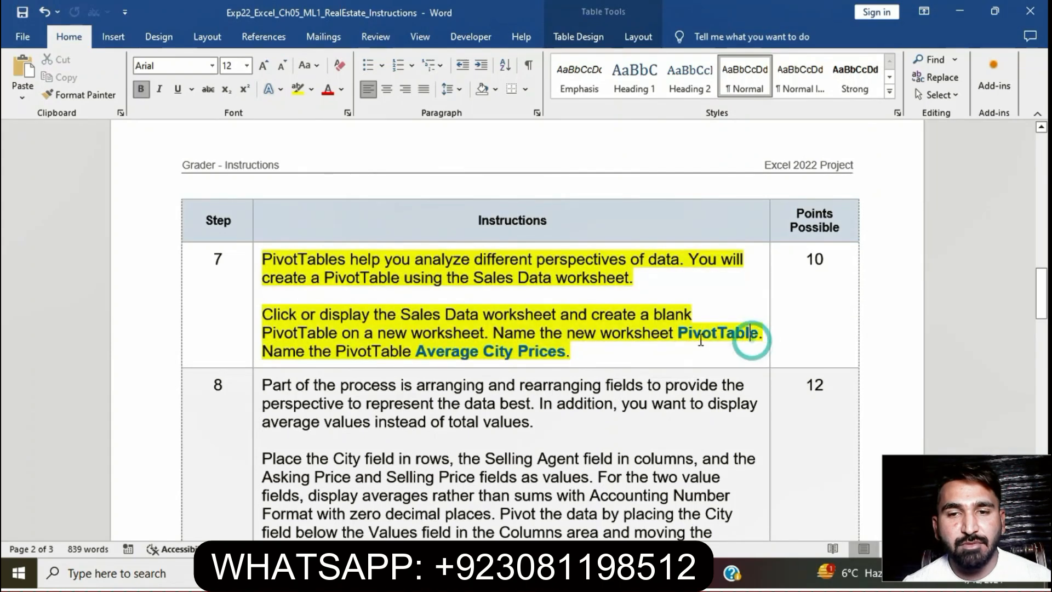
drag(679, 333, 758, 336)
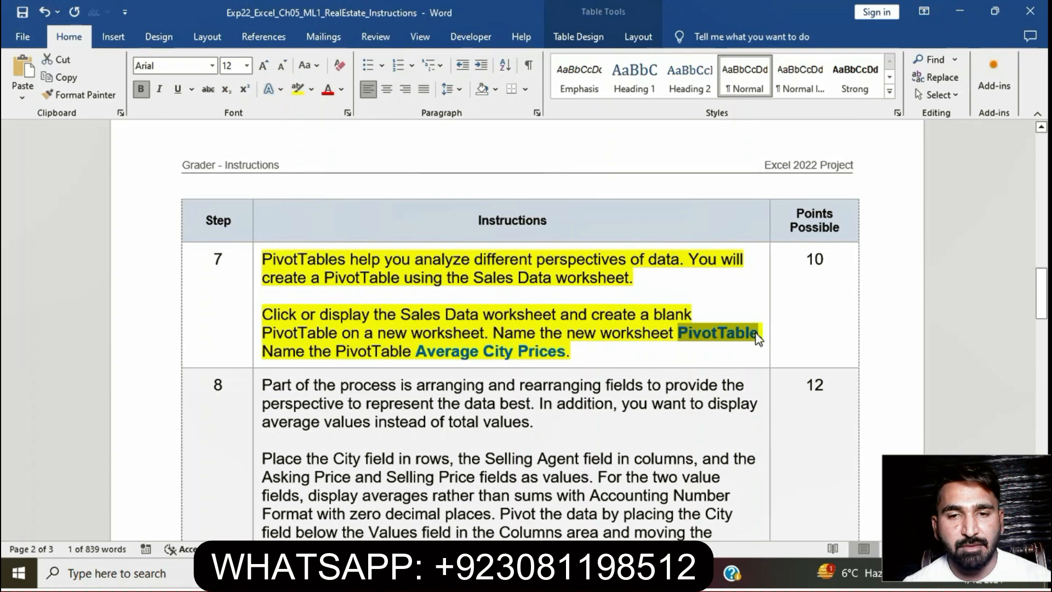
Step: Switch to Excel and rename the new worksheet Sheet1 as PivotTable
click(384, 574)
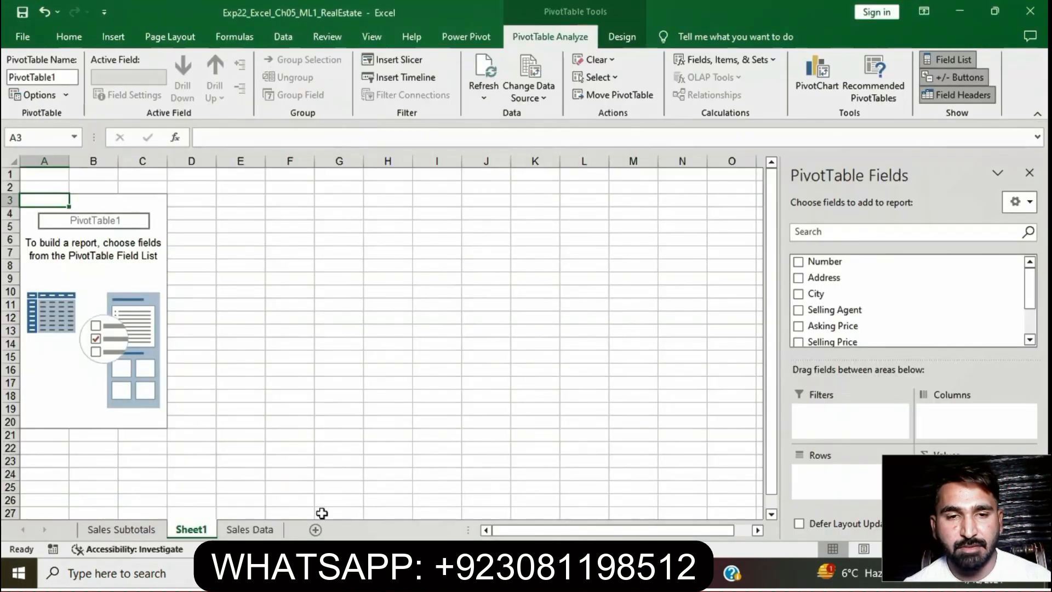
right_click(211, 531)
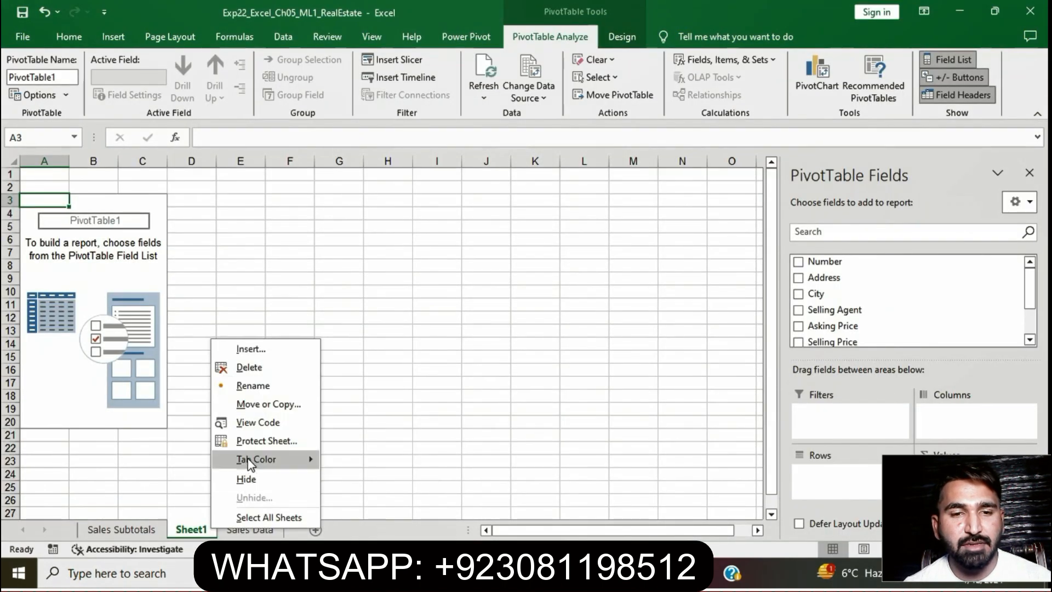
click(255, 387)
text(PivotTable)
key(Return)
click(255, 389)
Step: Return to Word and copy the PivotTable name "Average City Prices" from step 7
key(alt+Tab)
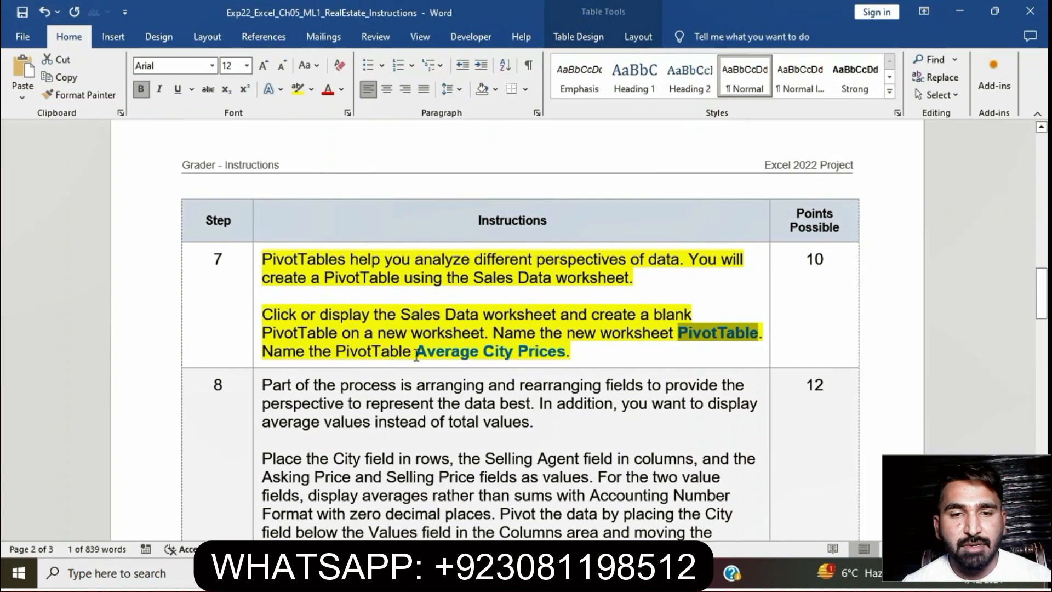
drag(417, 352, 554, 354)
key(ctrl+c)
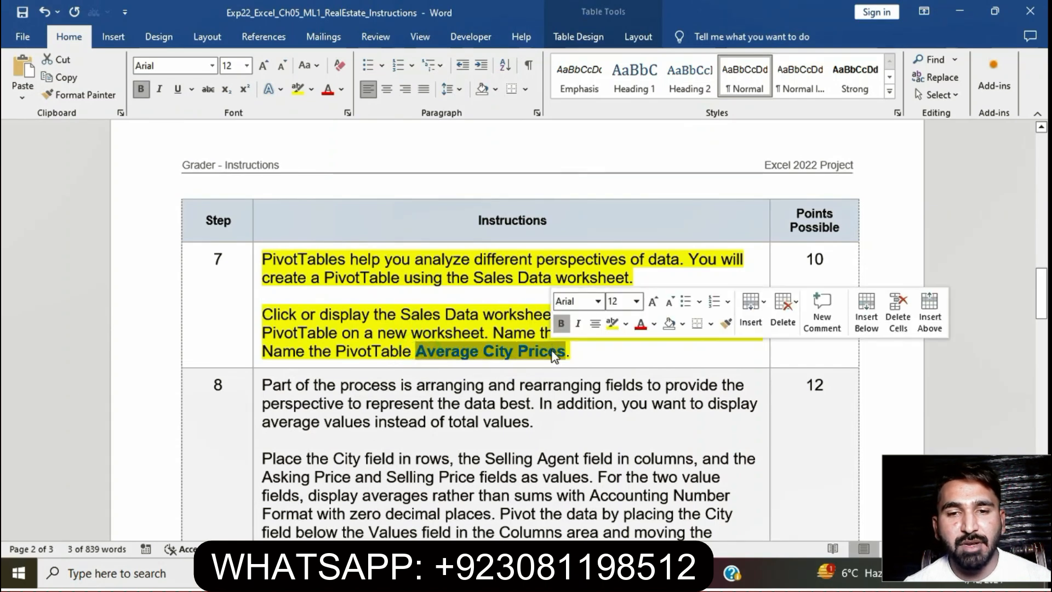
Step: Switch to Excel and name the blank PivotTable Average City Prices
key(alt+Tab)
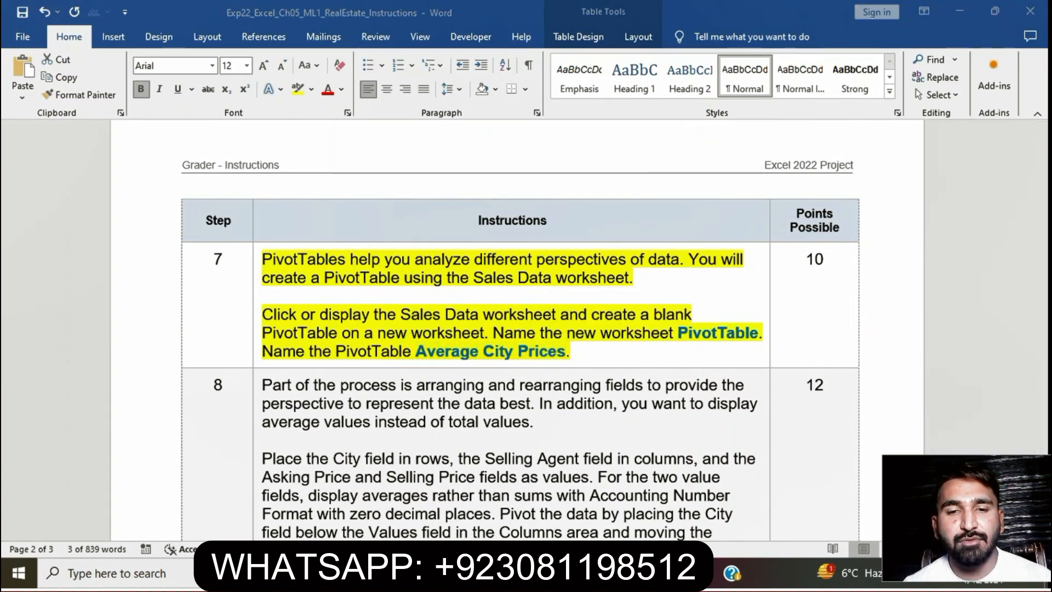
click(166, 205)
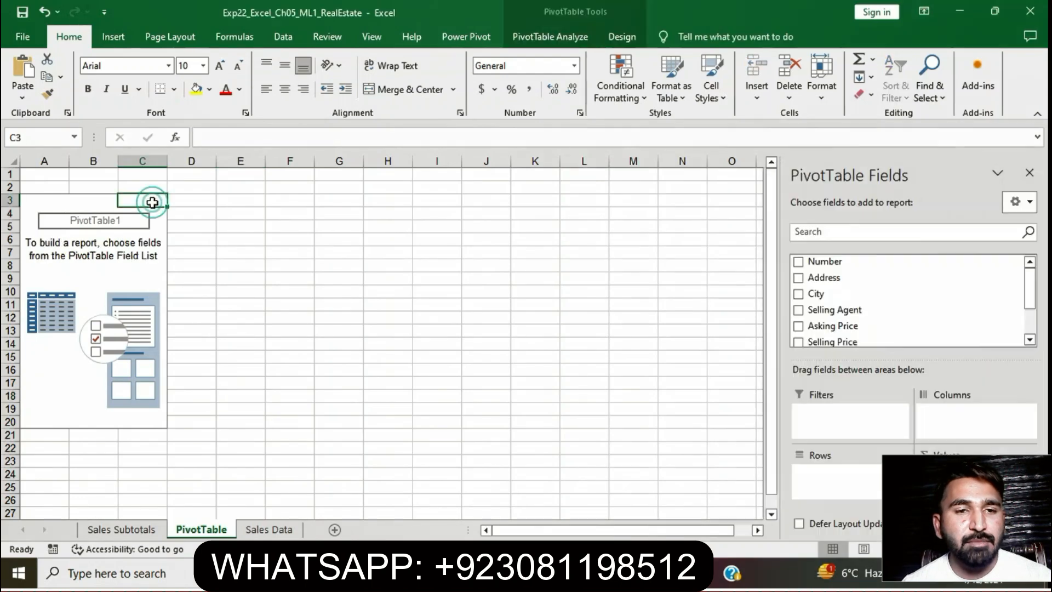
click(551, 42)
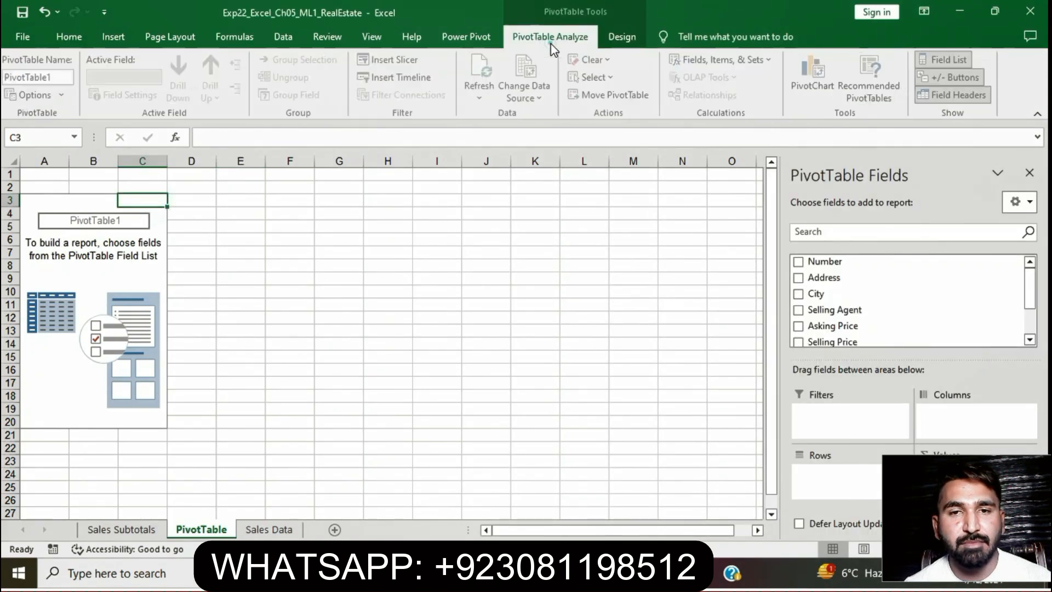
click(74, 77)
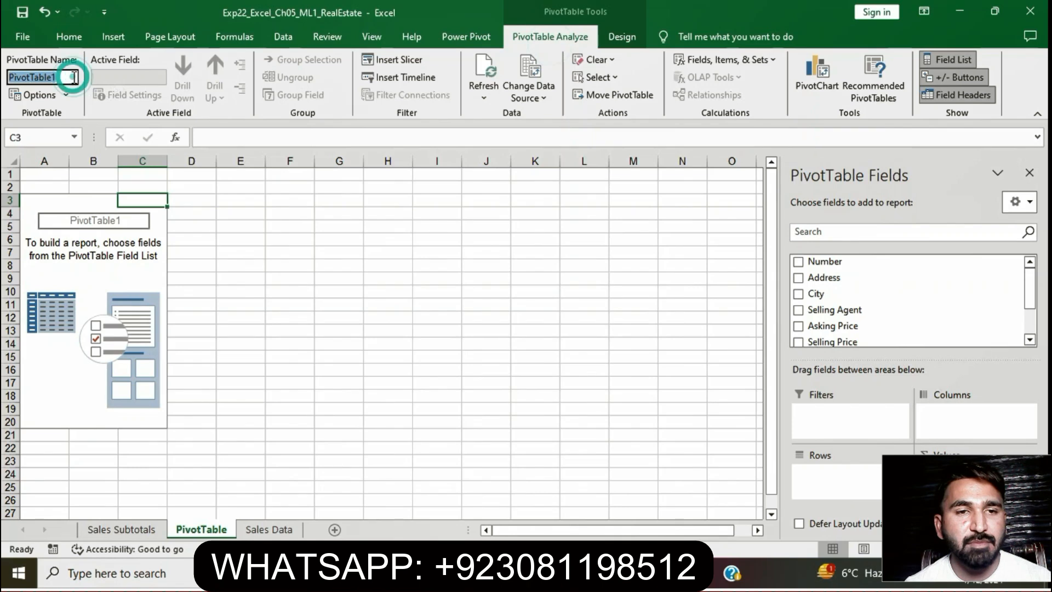
key(ctrl+v)
click(518, 387)
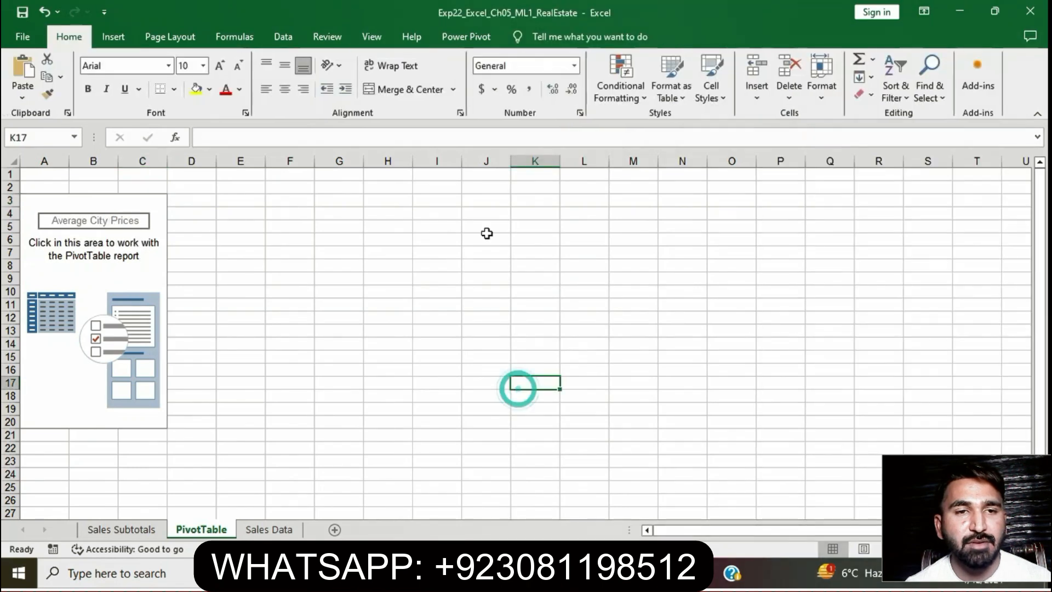
Step: Return to the Word instructions and remove the yellow highlight from the step 7 text
key(alt+Tab)
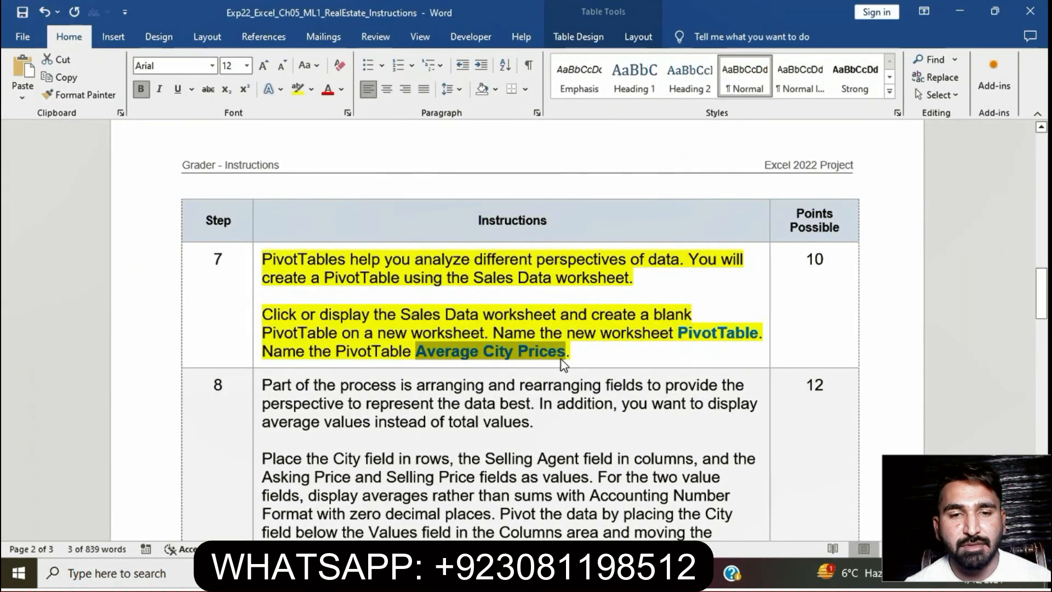
click(561, 359)
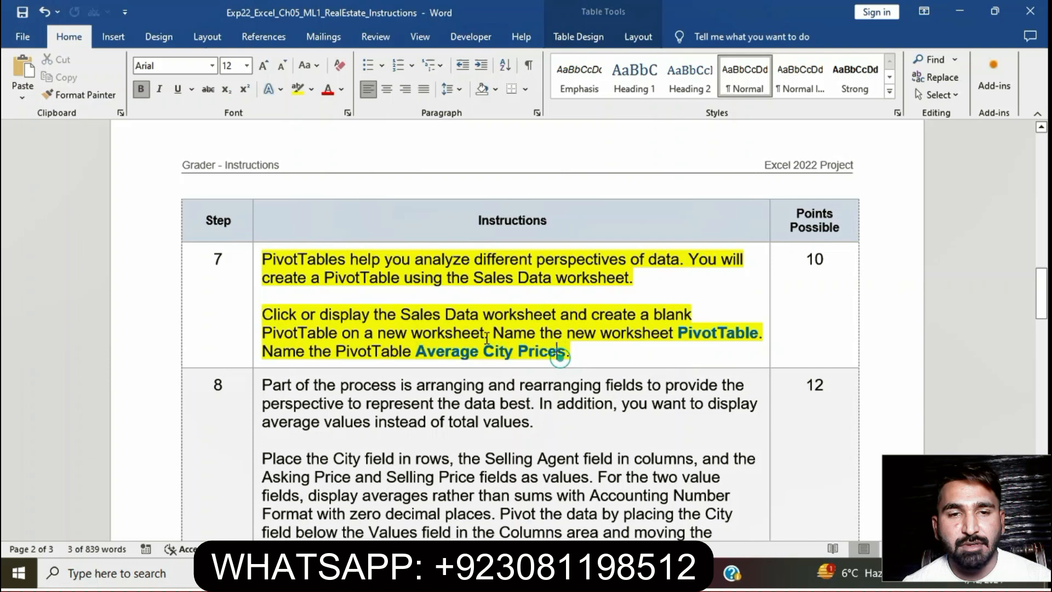
click(255, 263)
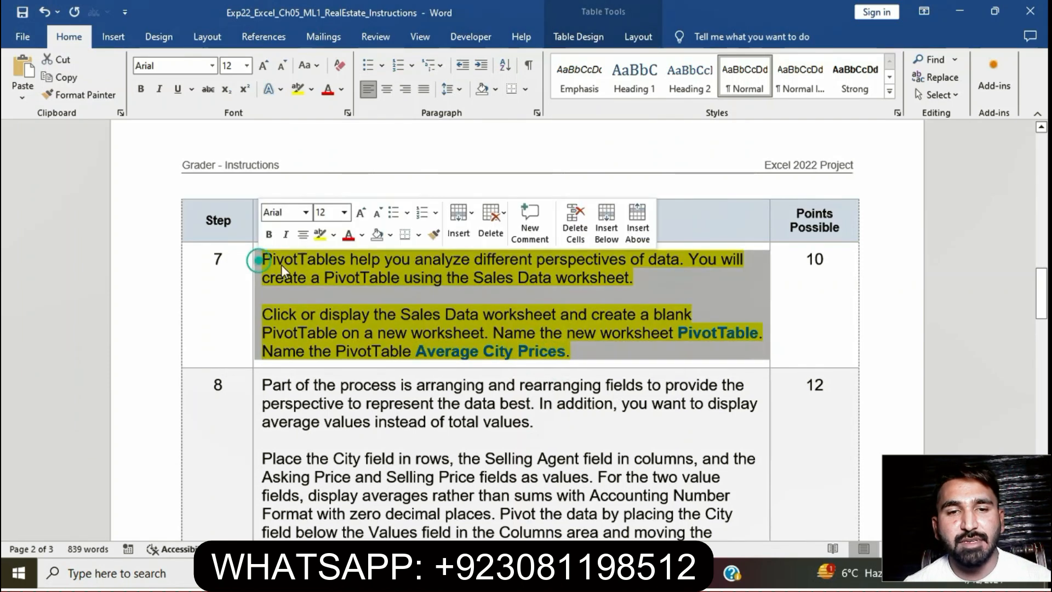
click(319, 242)
Step: Highlight the step 8 instructions in yellow and mark the words "Place the City field in rows"
scroll(461, 331, down, 5)
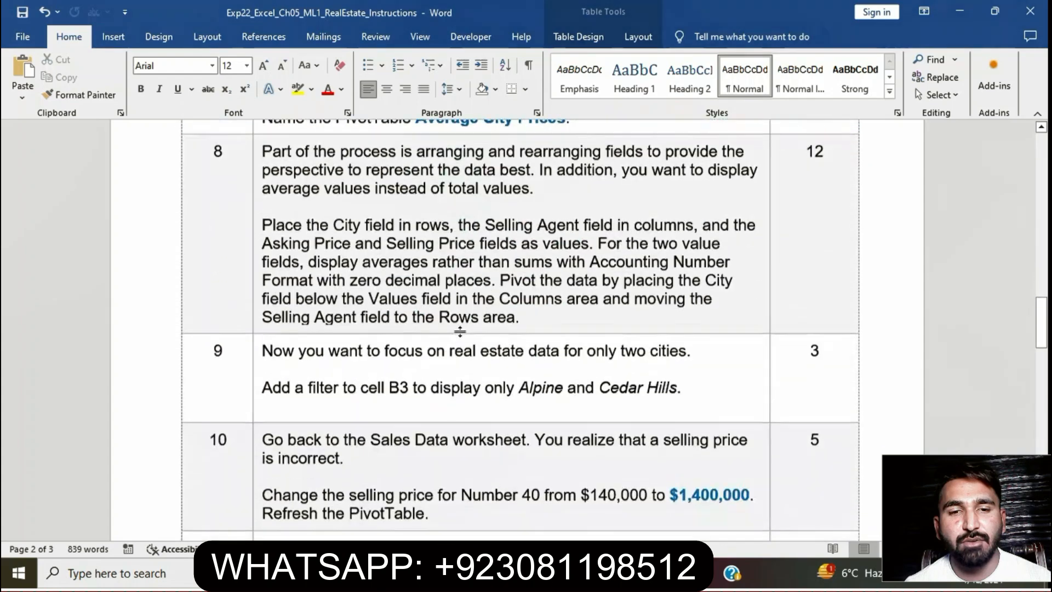
scroll(462, 332, up, 1)
click(257, 173)
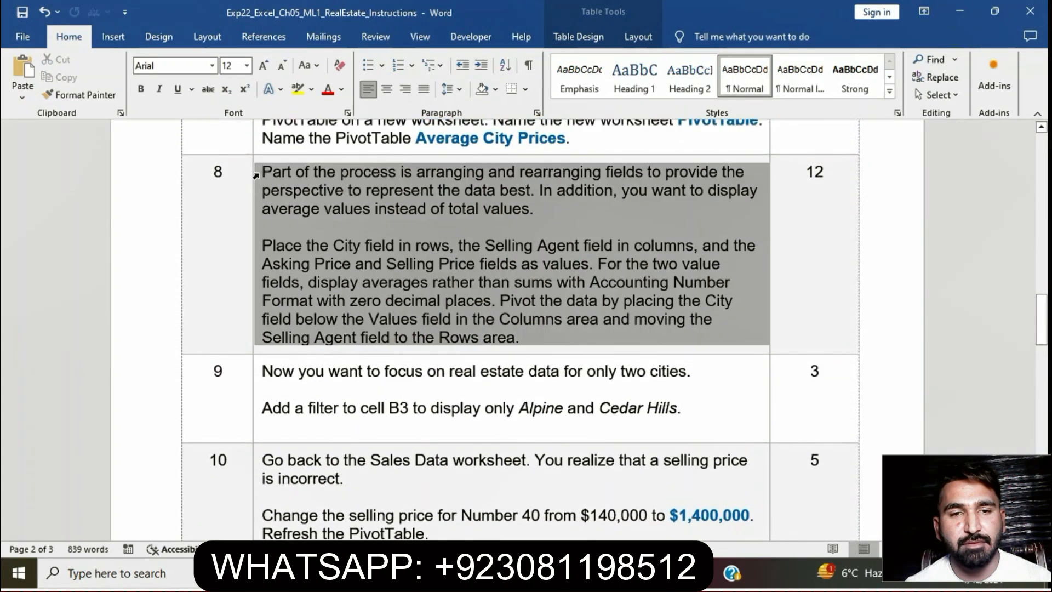
click(319, 146)
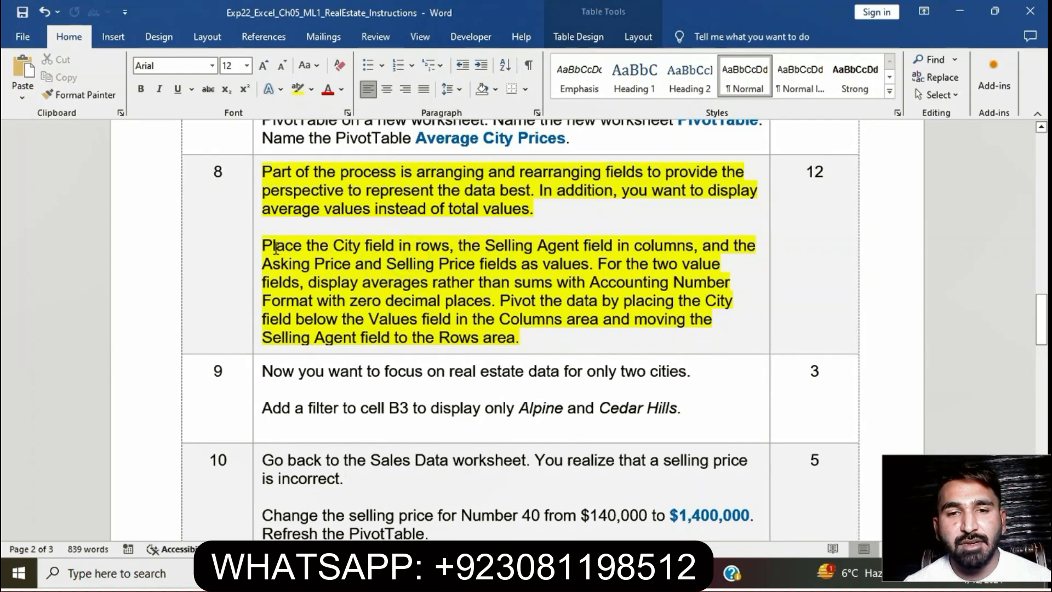
drag(265, 244, 449, 247)
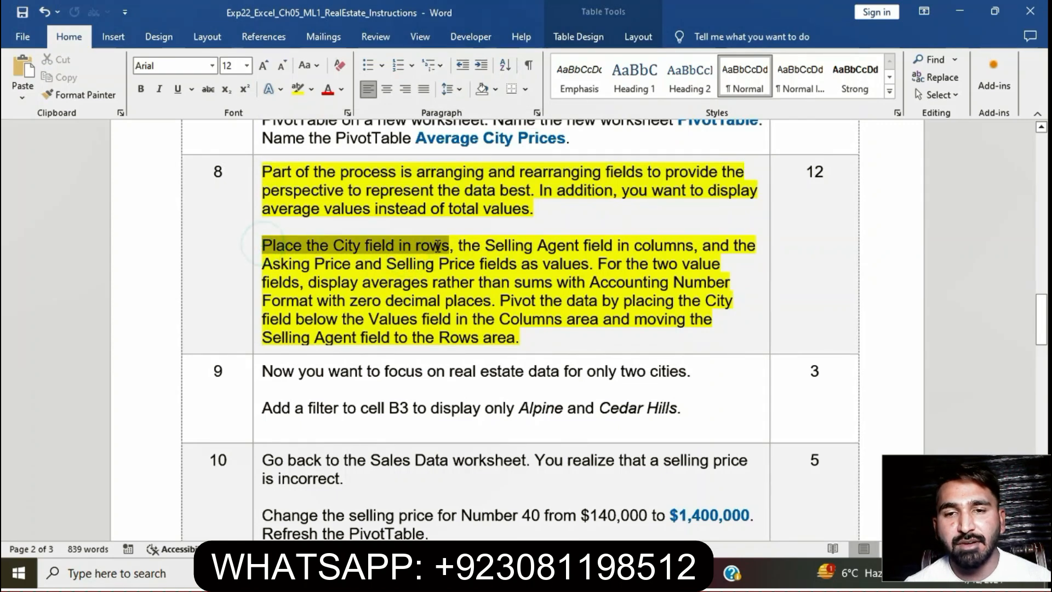
Step: Switch to Excel and place the City field in the Rows area of the Average City Prices PivotTable
key(alt+Tab)
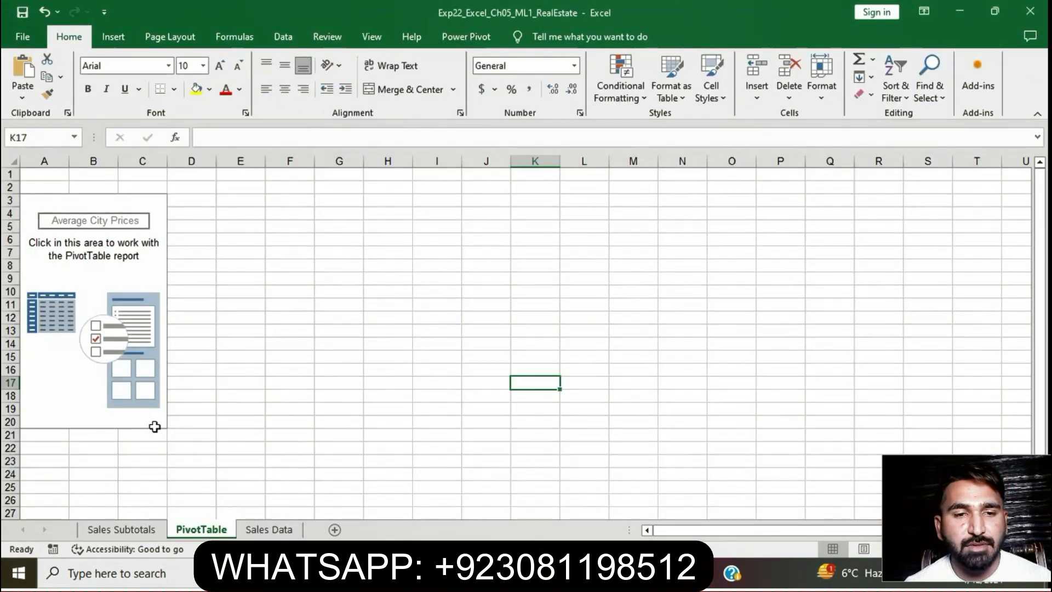
click(142, 419)
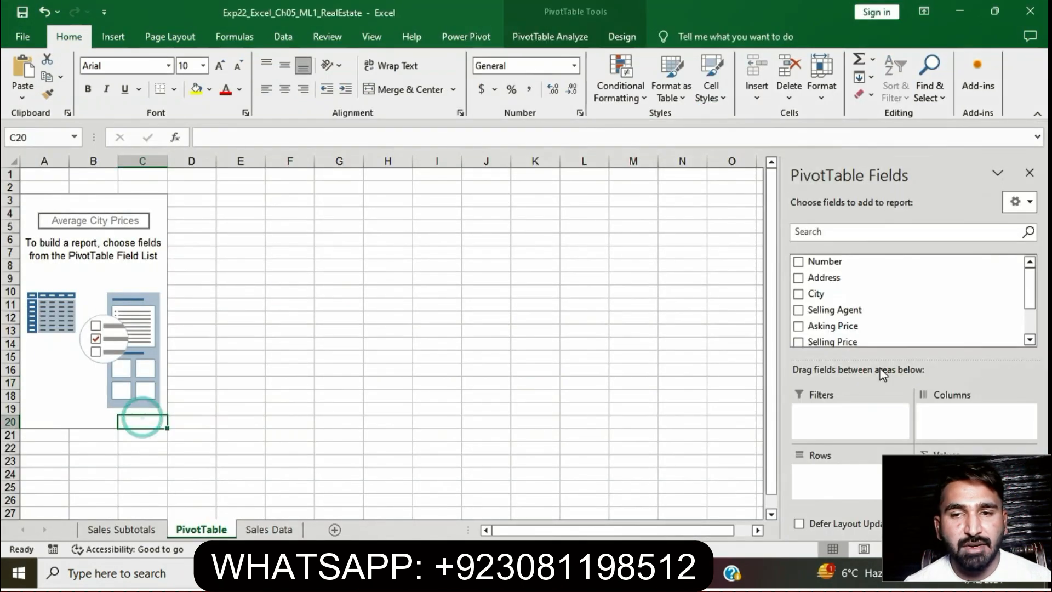
drag(845, 296, 831, 476)
Step: Mark "Selling Agent field in columns" in the Word instructions, and place the Selling Agent field in the Columns area in Excel
key(alt+Tab)
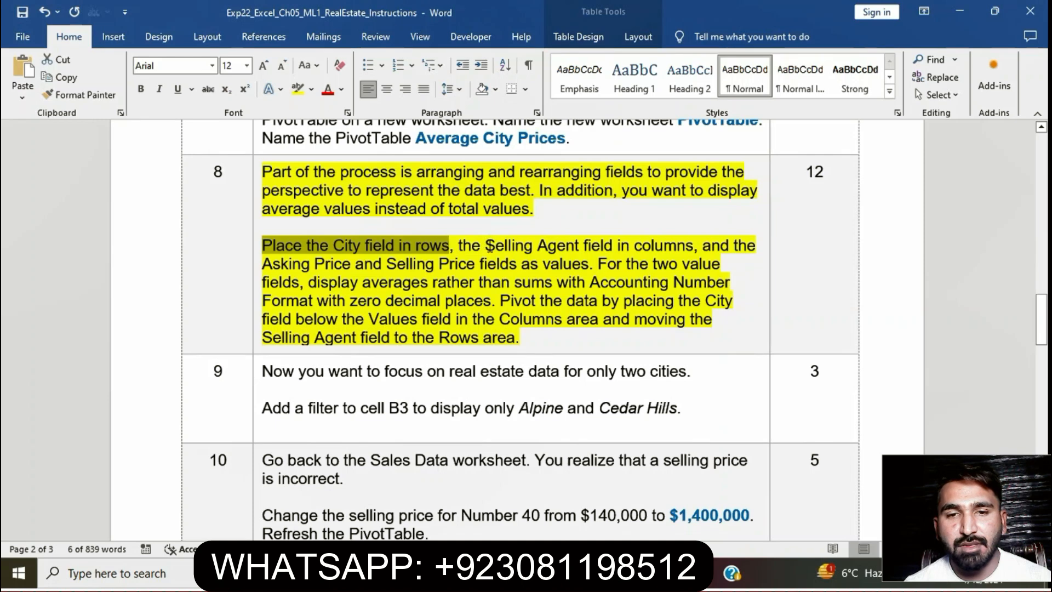
drag(485, 246, 693, 246)
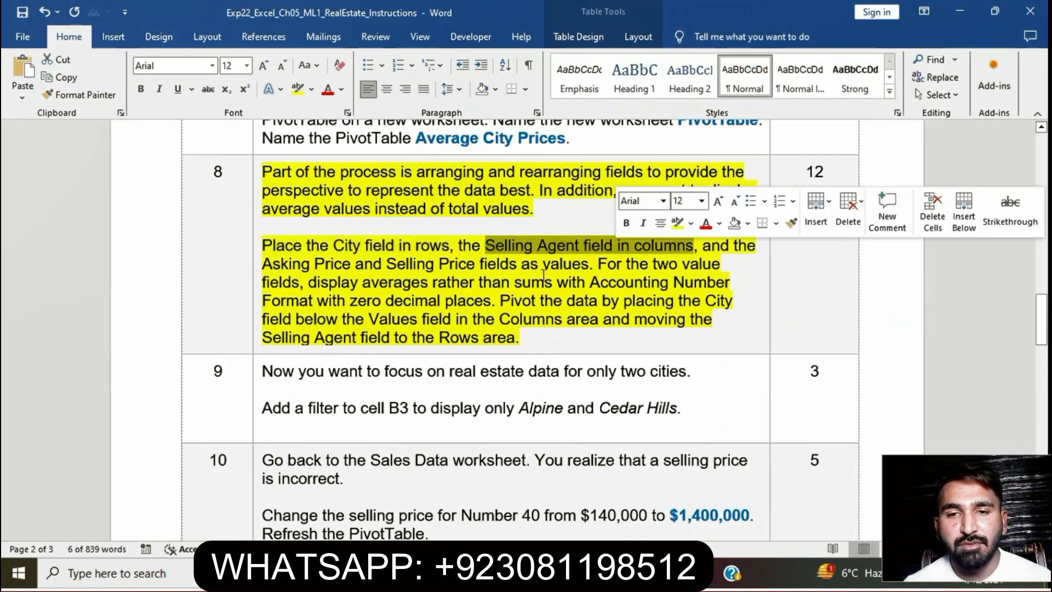
key(alt+Tab)
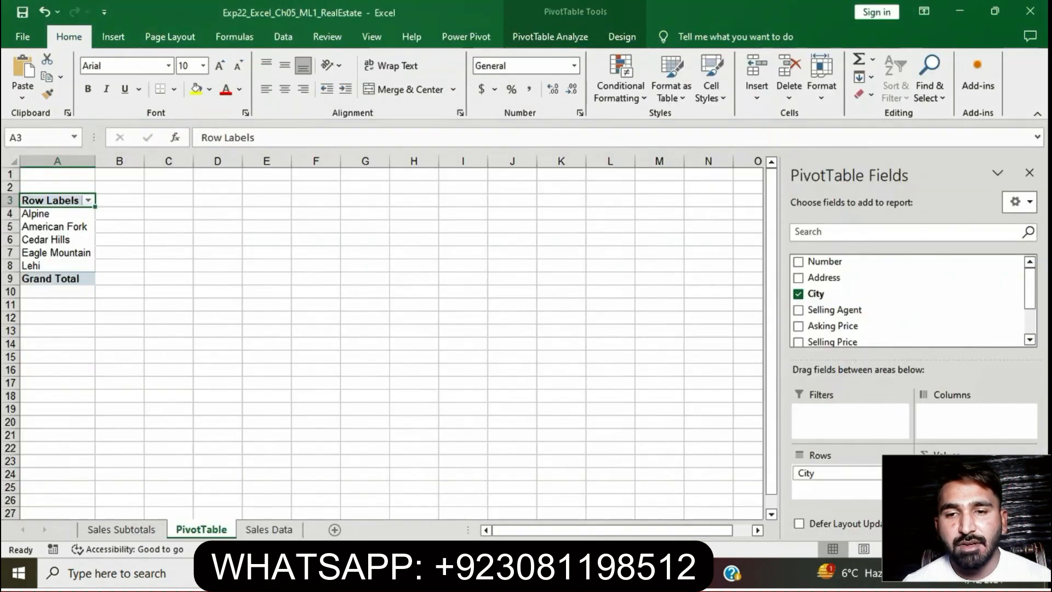
drag(847, 313, 953, 415)
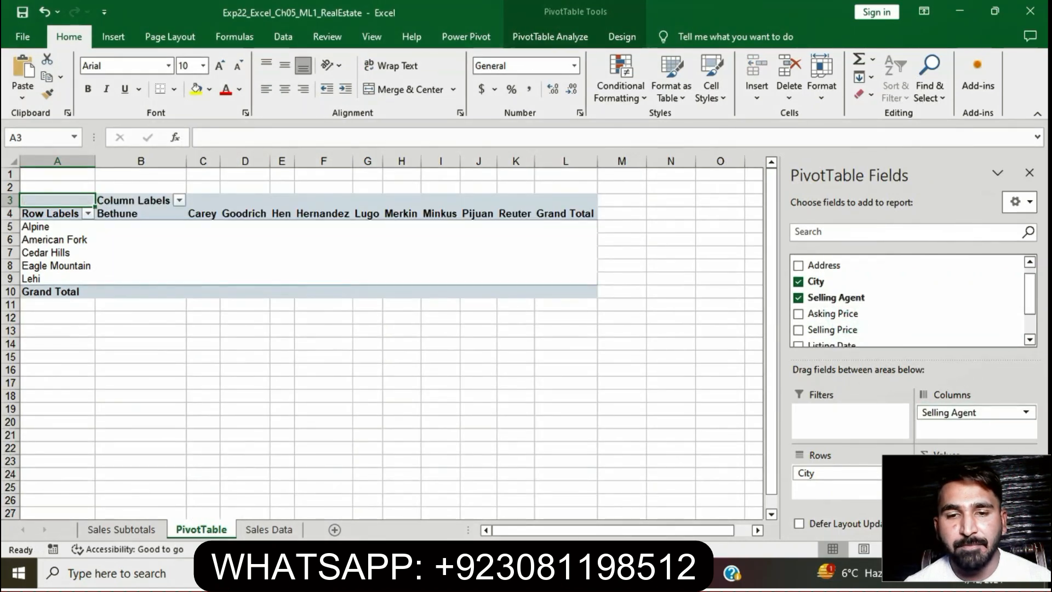
Step: Mark the Asking Price and Selling Price wording in Word, and add both fields to the PivotTable's Values area in Excel
key(alt+Tab)
drag(486, 246, 694, 248)
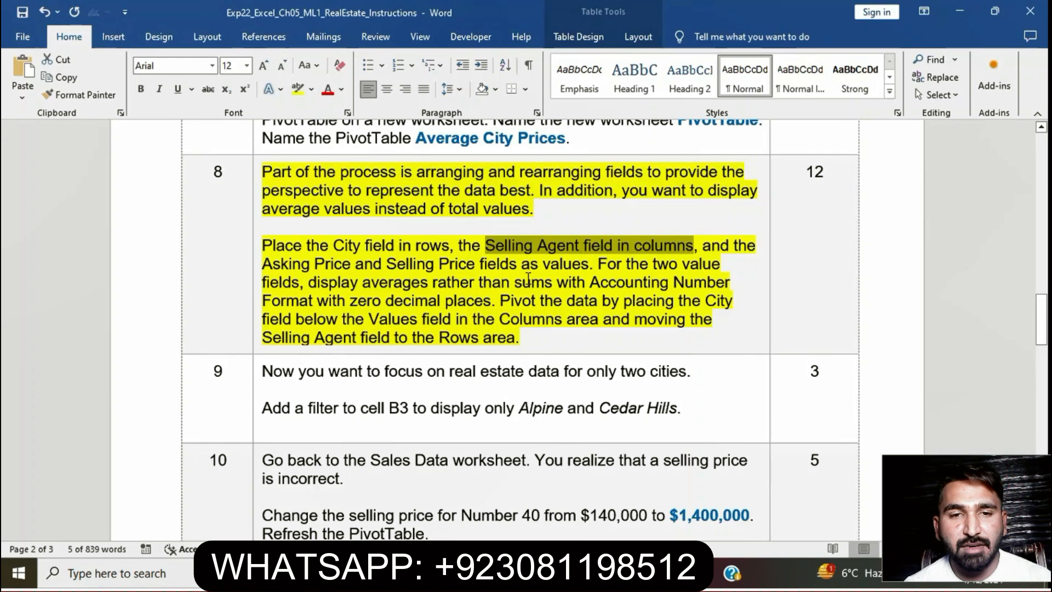
drag(262, 264, 587, 264)
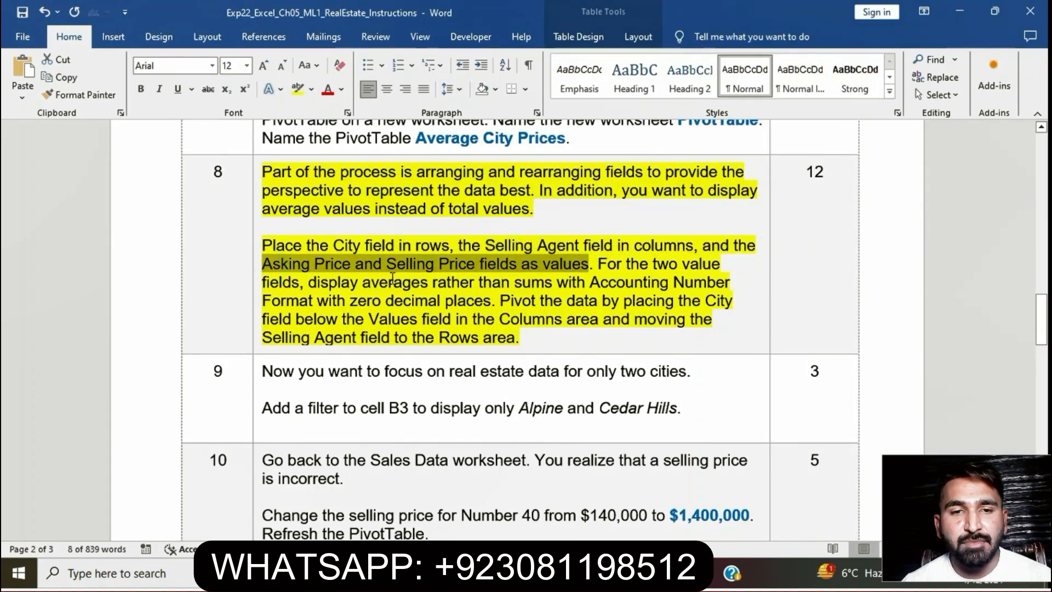
key(alt+Tab)
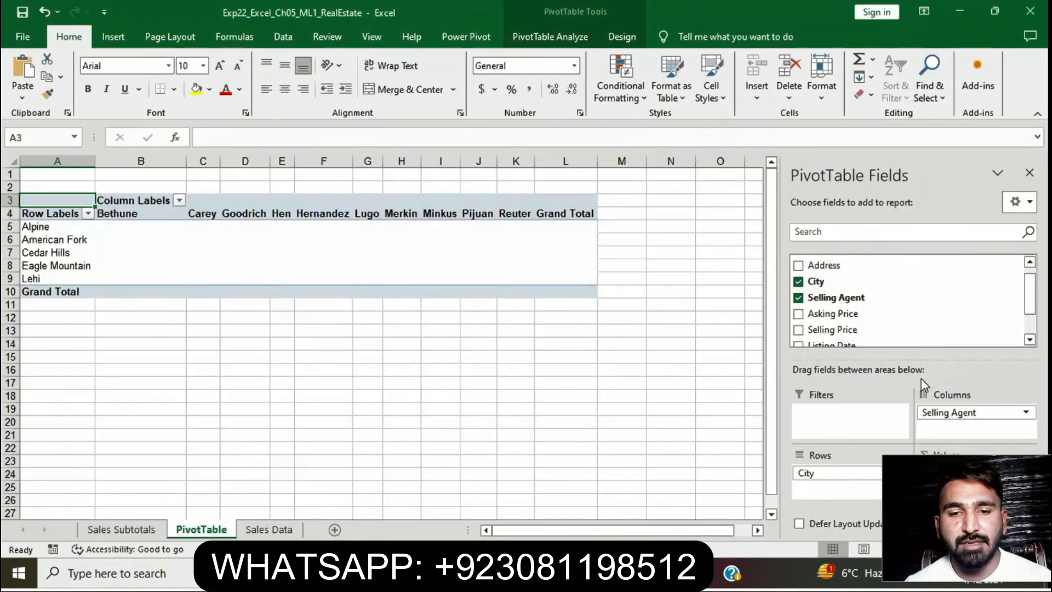
drag(847, 318, 943, 482)
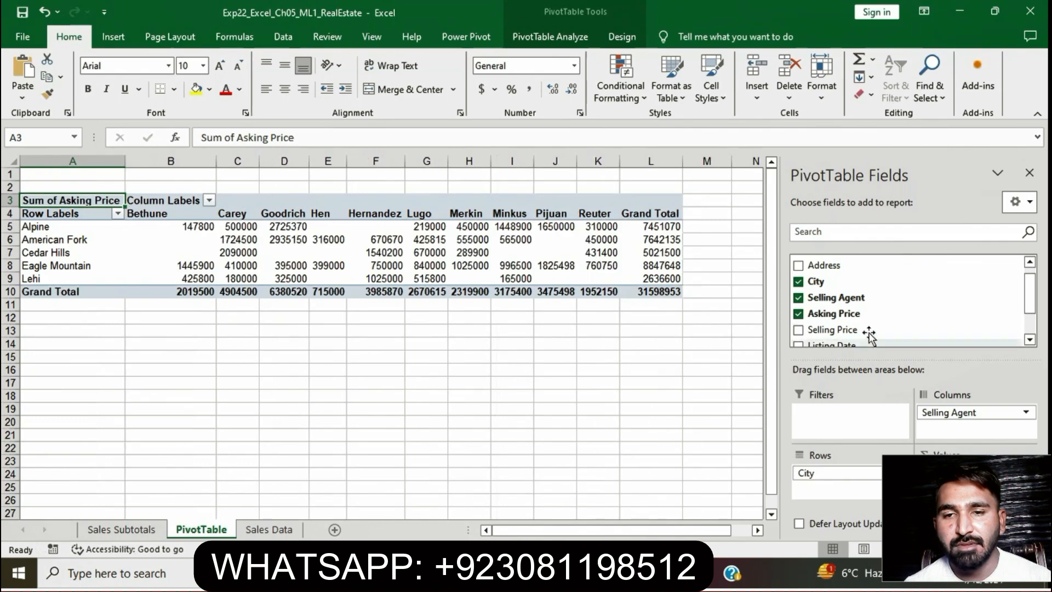
drag(852, 330, 954, 485)
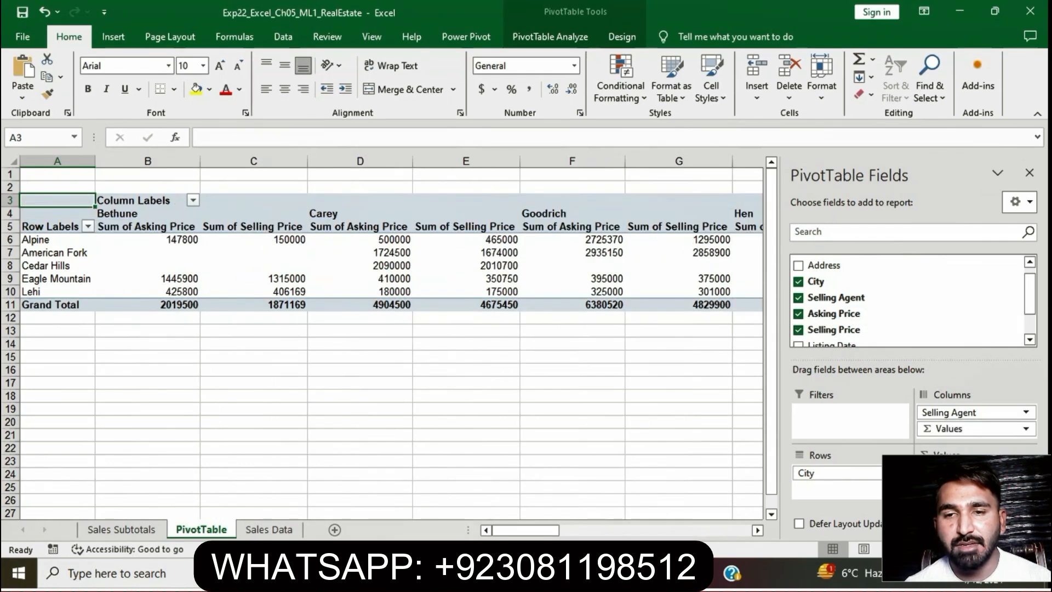
Step: Return to Word and mark the step 8 passage on averages with Accounting Number Format and zero decimal places
click(529, 573)
drag(262, 264, 589, 264)
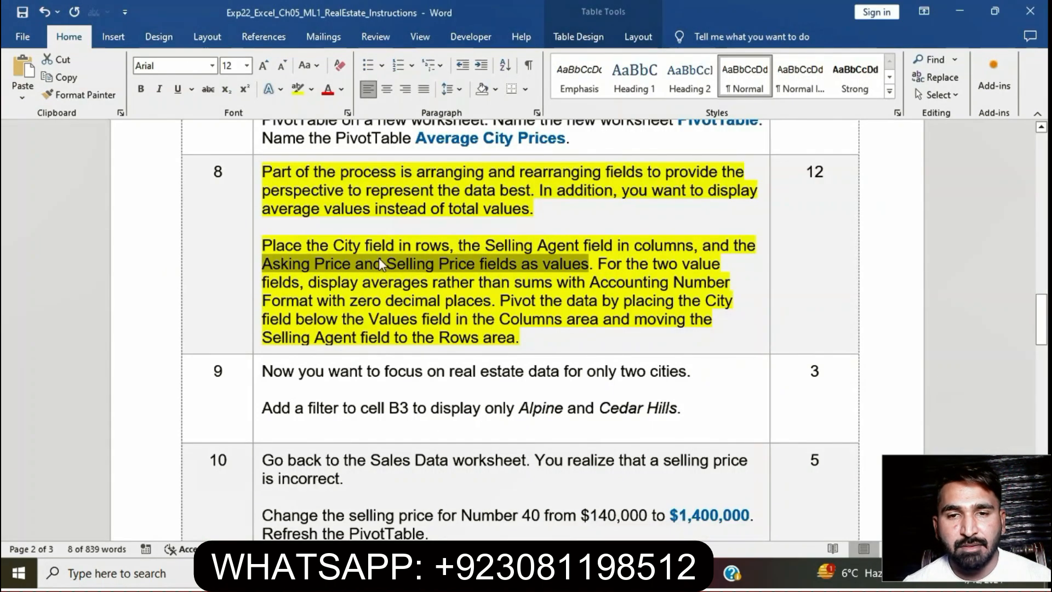
click(630, 288)
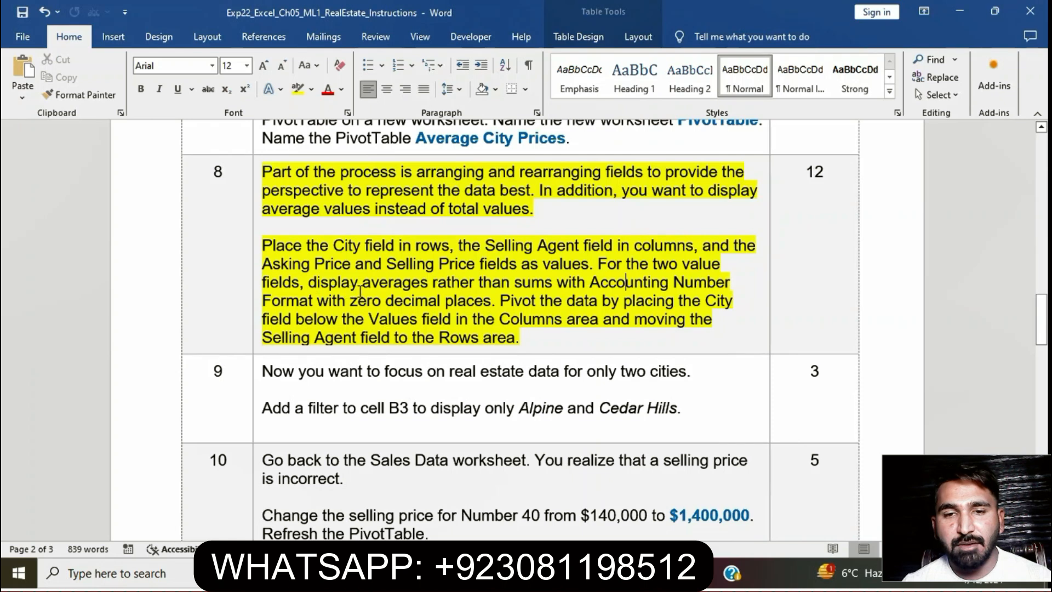
click(366, 285)
drag(366, 284, 499, 300)
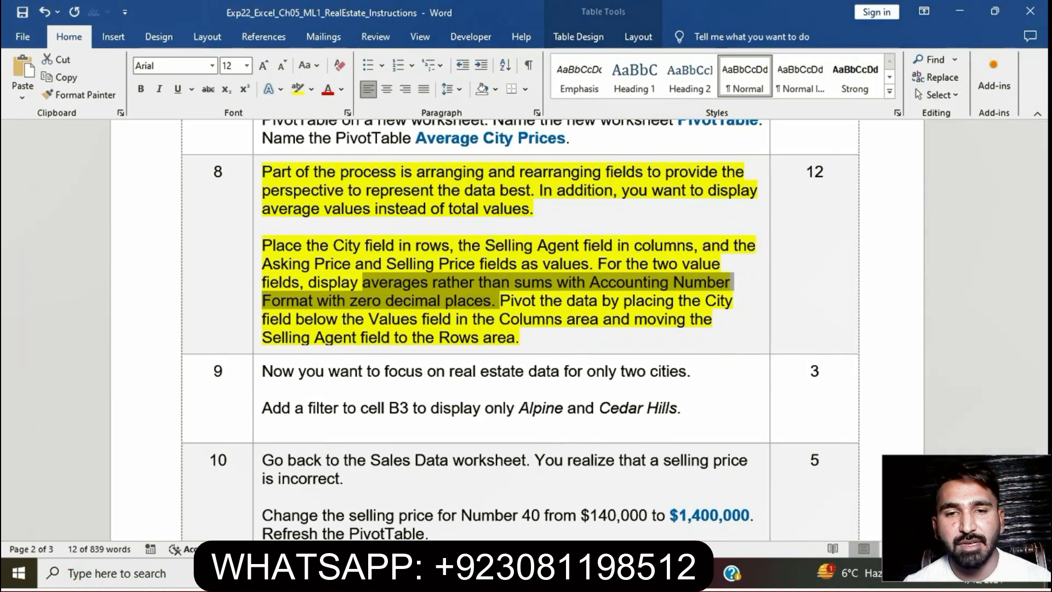
Step: In Excel, summarize the Asking Price value field by Average and give it the Number format with 0 decimal places
mouse_move(504, 573)
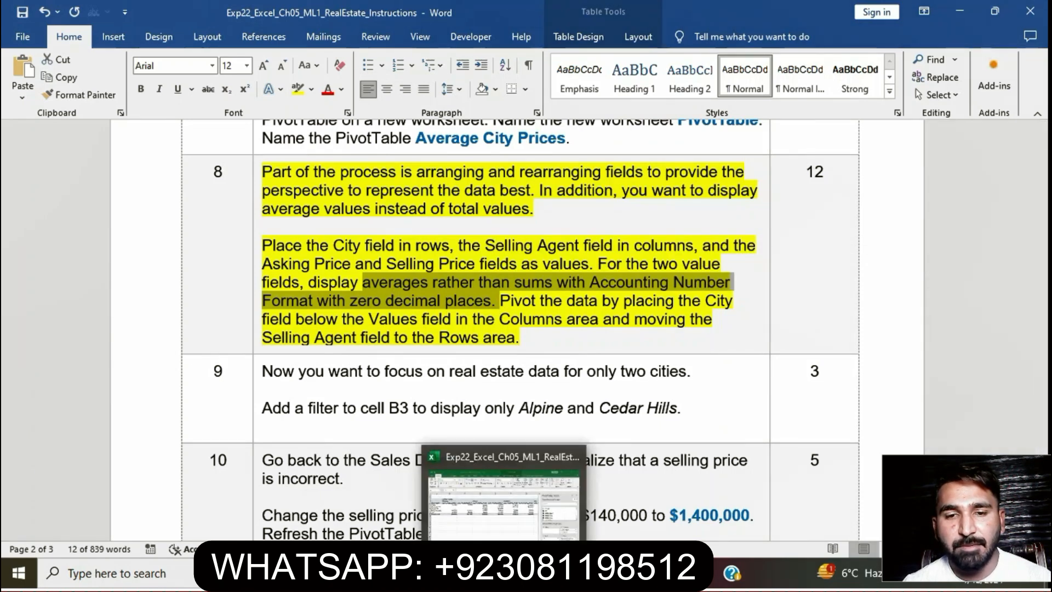
click(504, 573)
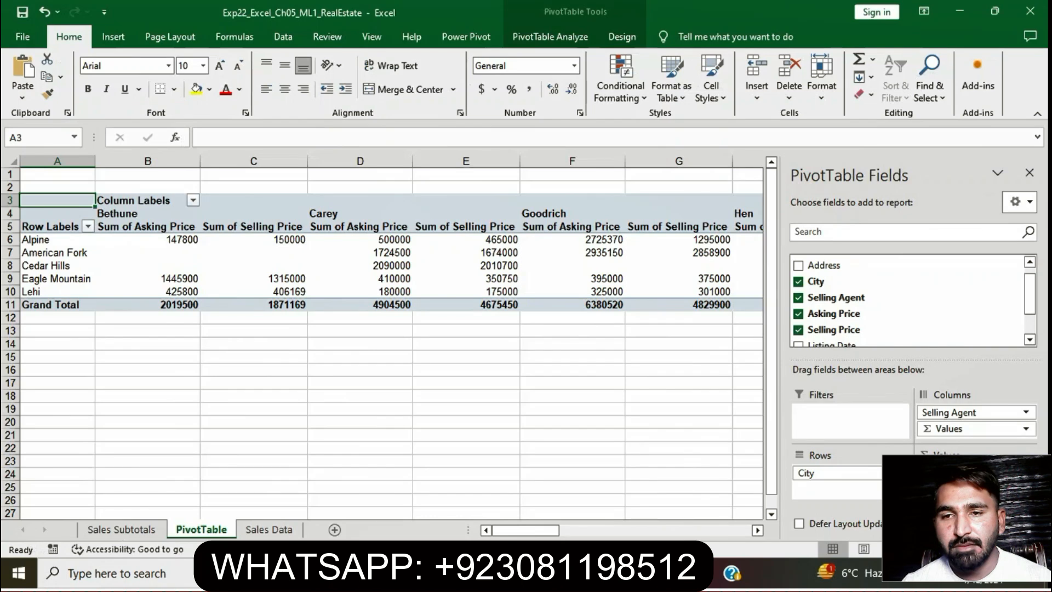
click(965, 472)
click(997, 450)
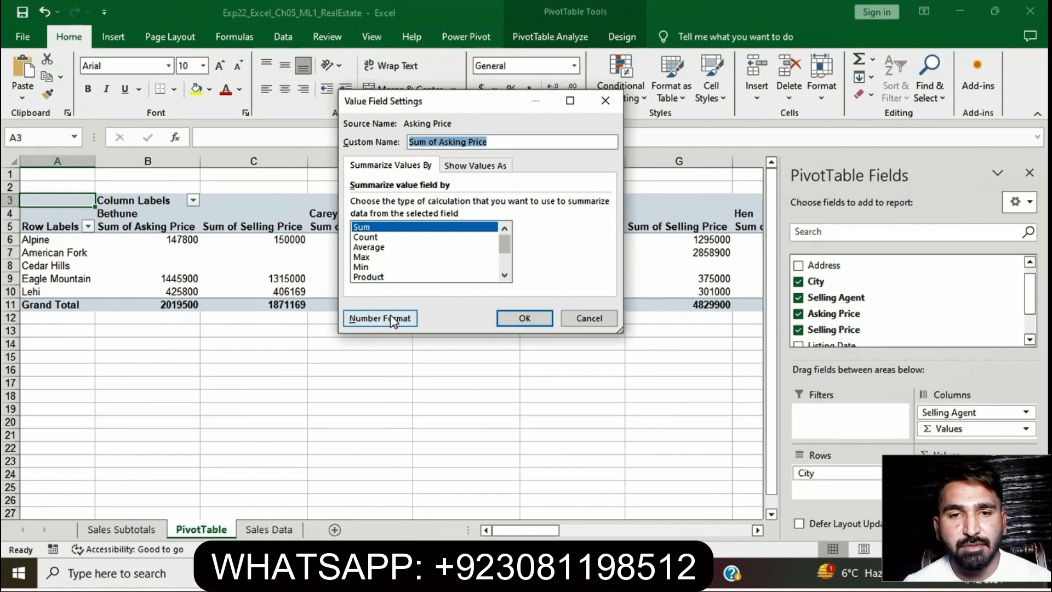
click(372, 247)
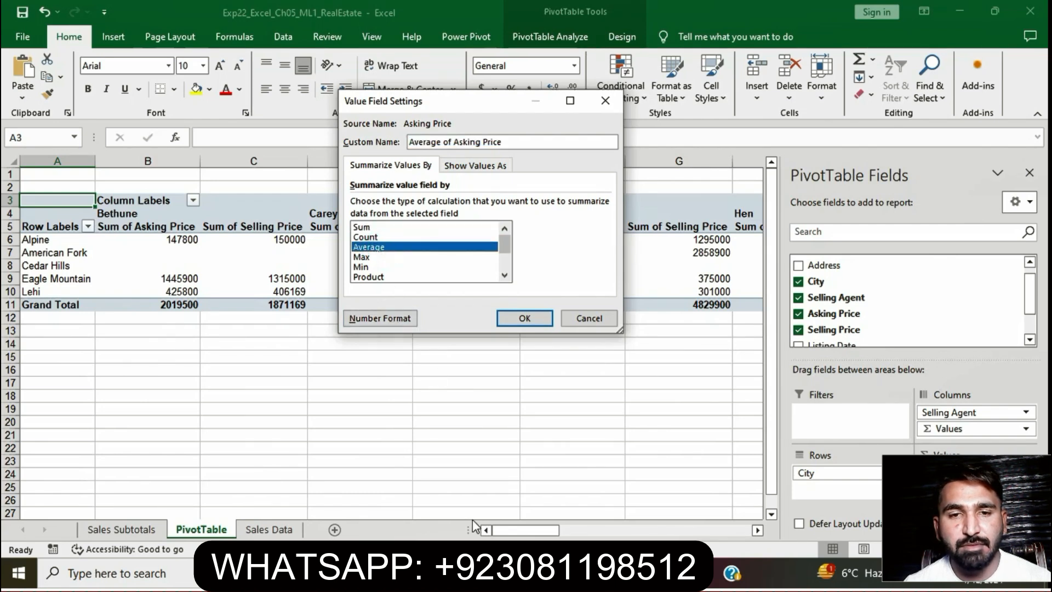
key(alt+Tab)
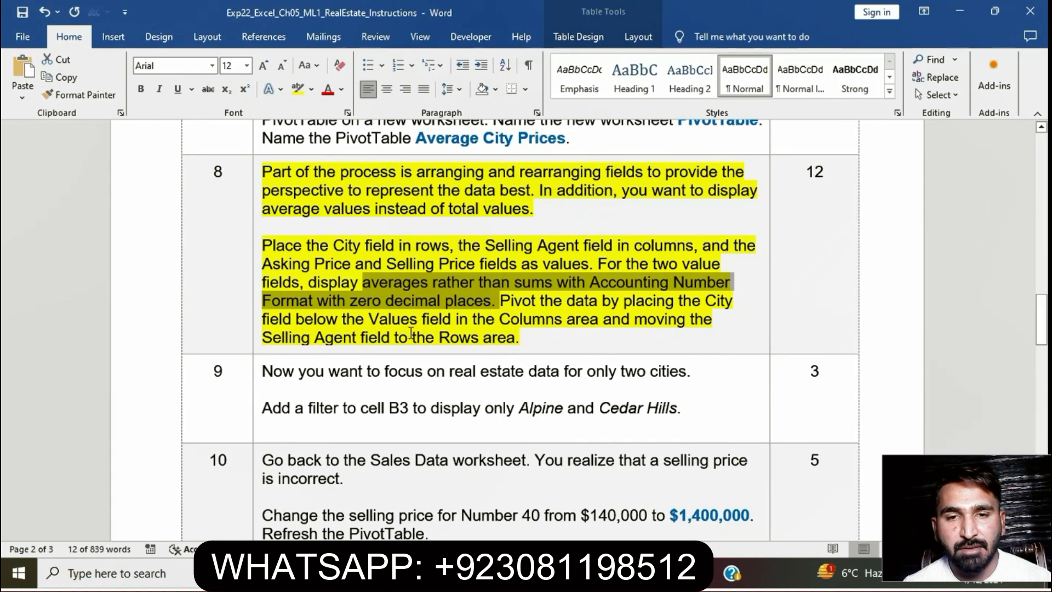
key(alt+Tab)
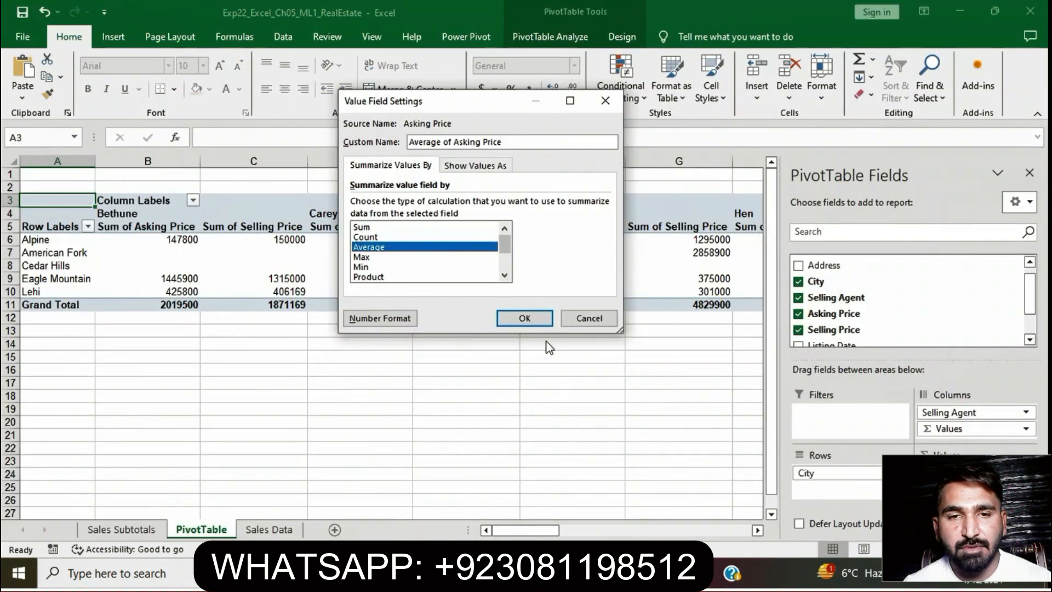
click(411, 318)
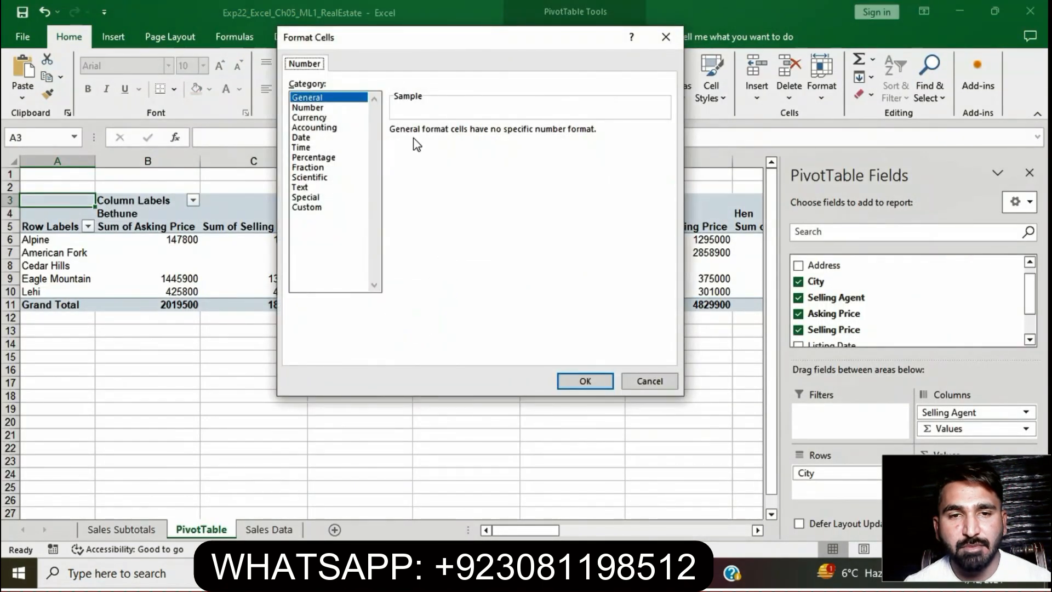
click(328, 107)
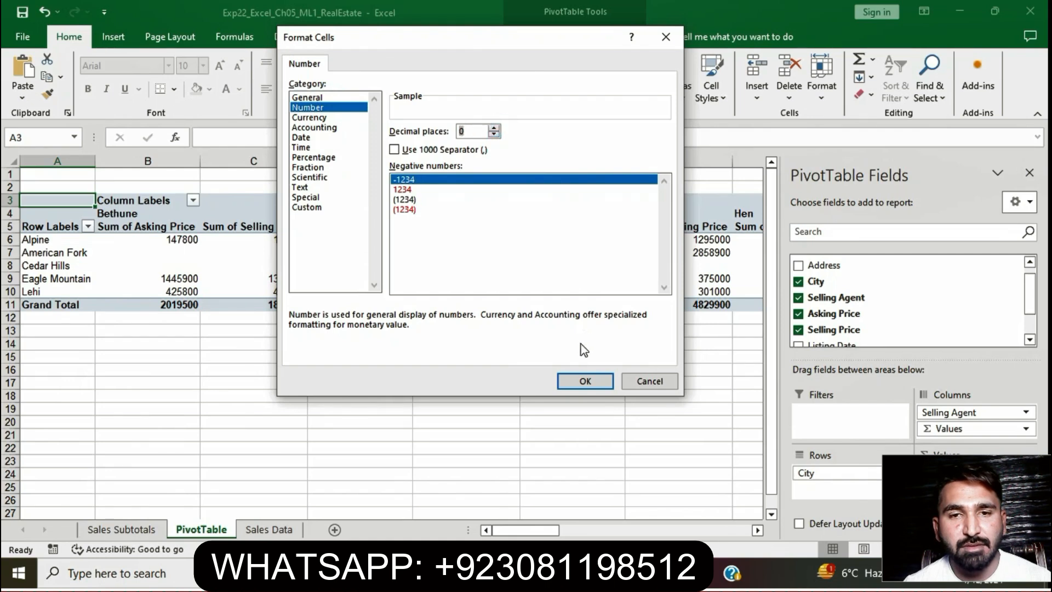
click(573, 383)
click(525, 318)
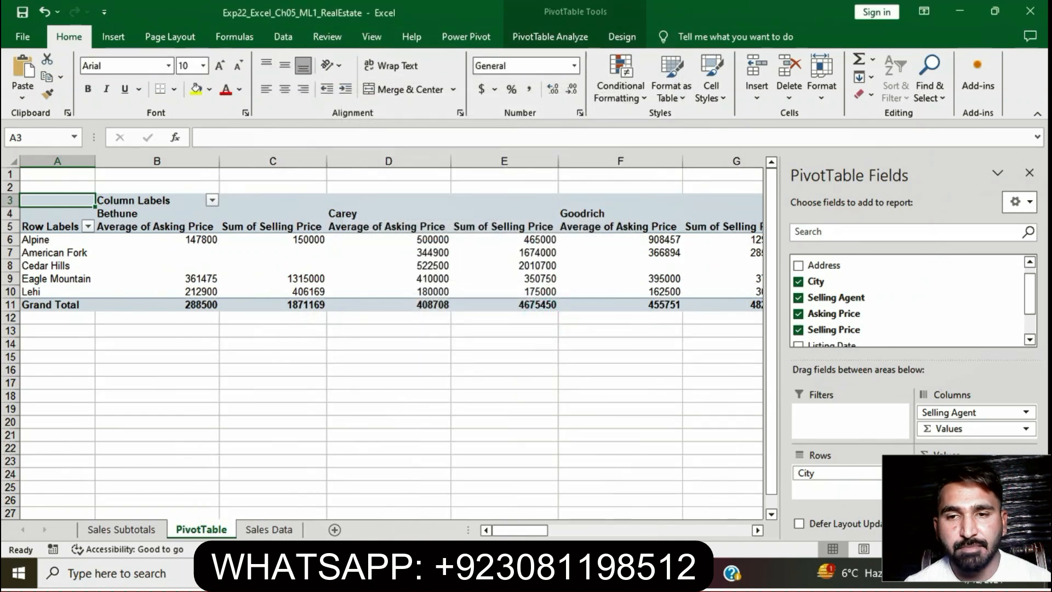
Step: Summarize the Selling Price value field by Average and give it the Number format with 0 decimal places
click(1026, 490)
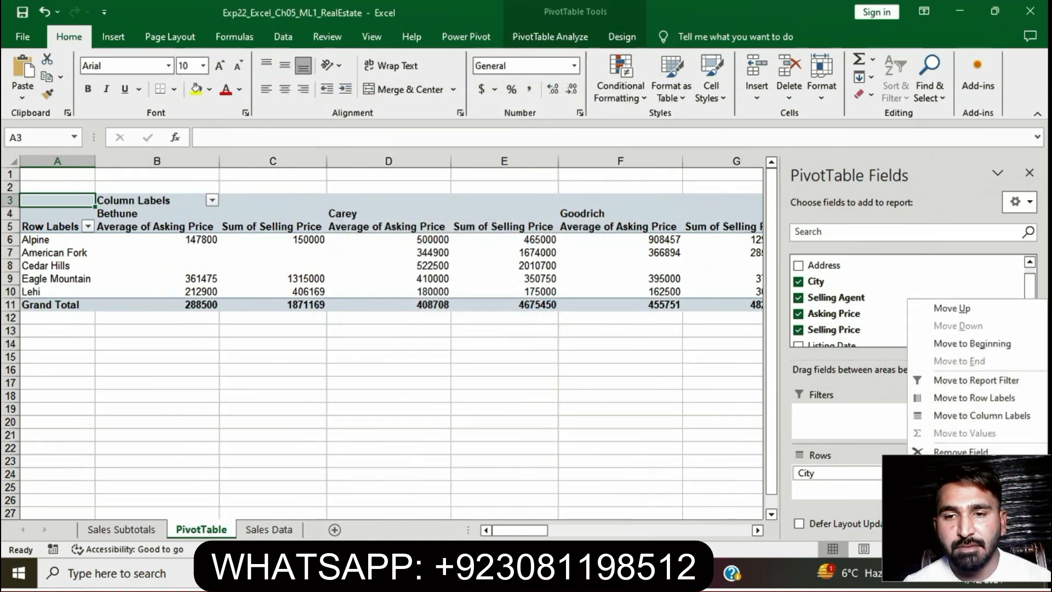
click(964, 472)
click(385, 248)
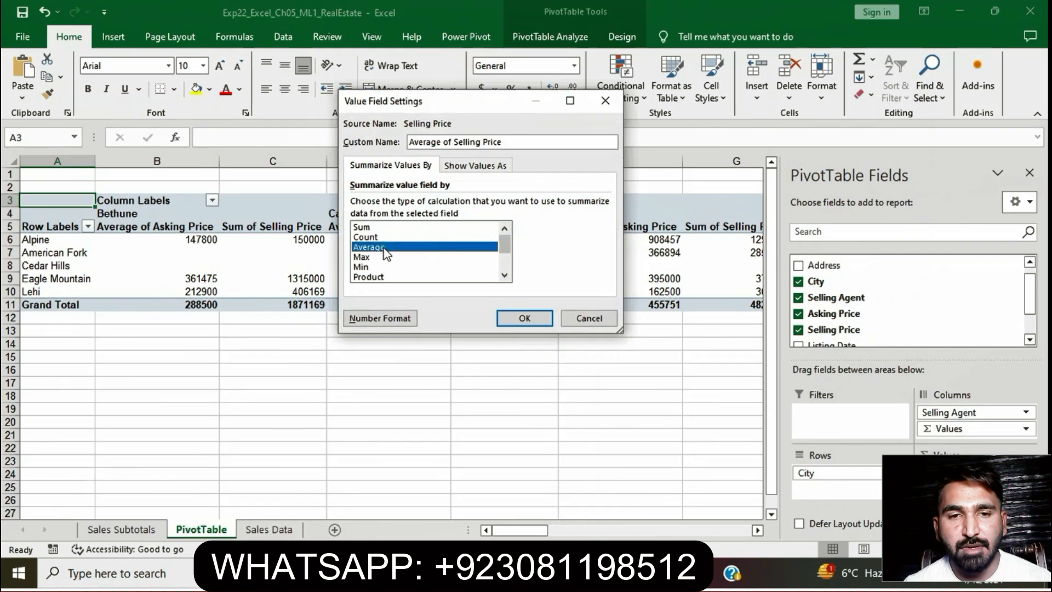
click(396, 319)
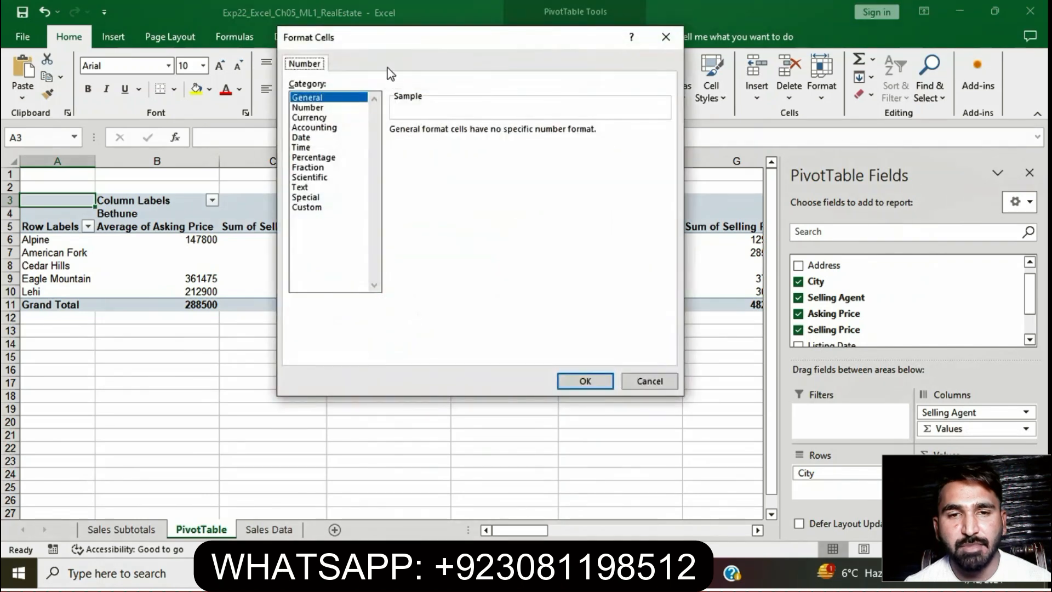
click(332, 108)
click(494, 134)
click(494, 133)
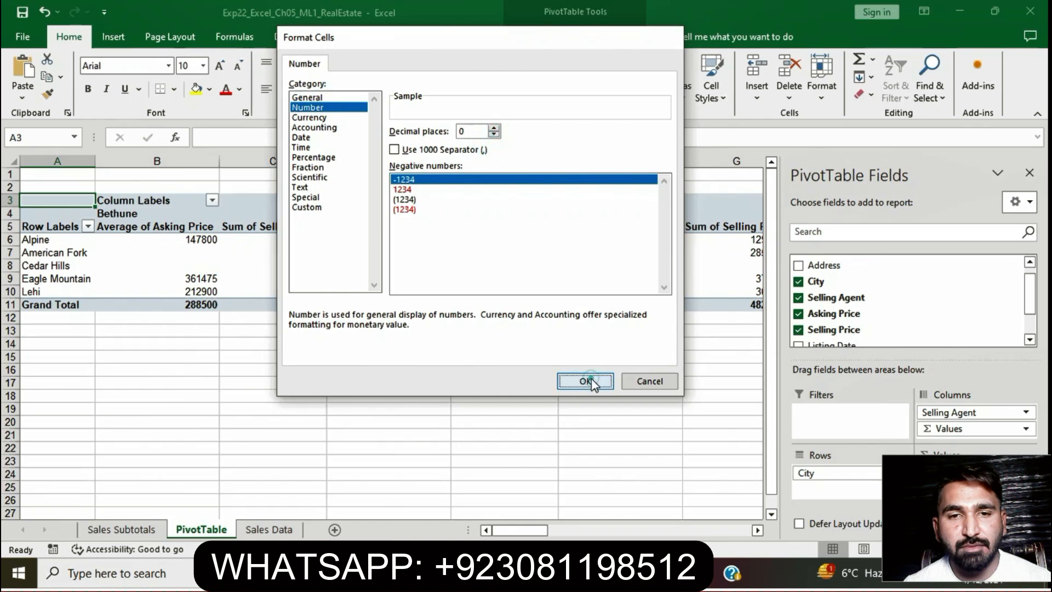
click(586, 380)
click(524, 319)
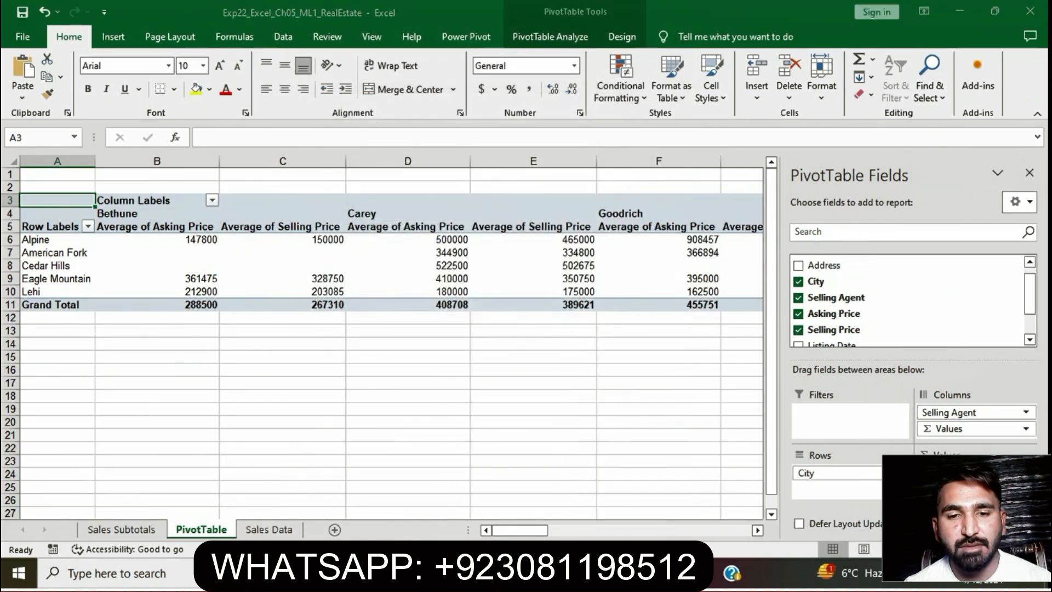
Step: Return to Word and mark the step 8 wording on placing the City field below the Values field in the Columns area
key(alt+Tab)
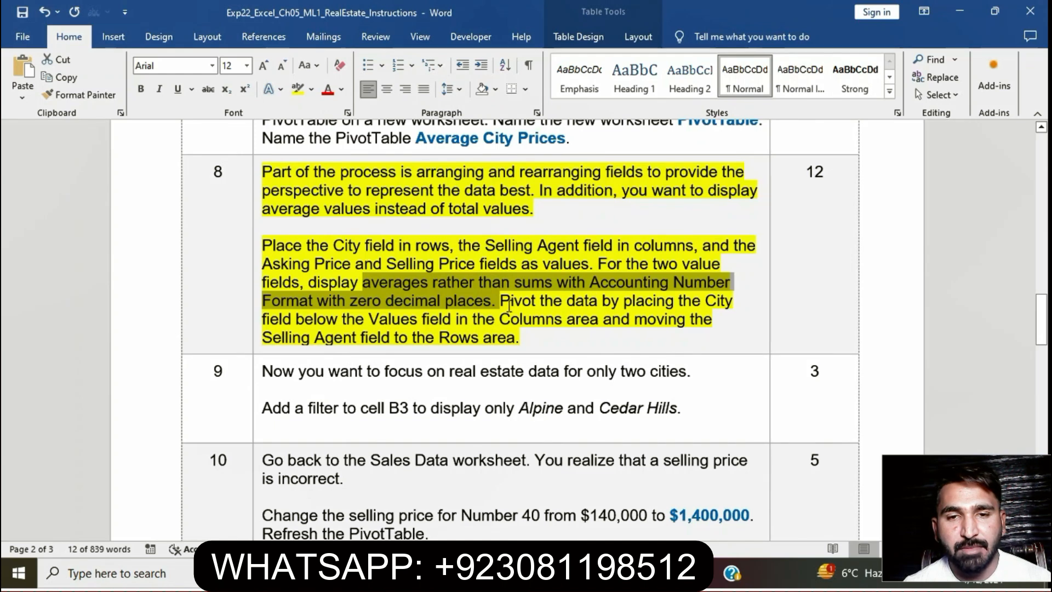
drag(500, 301, 449, 324)
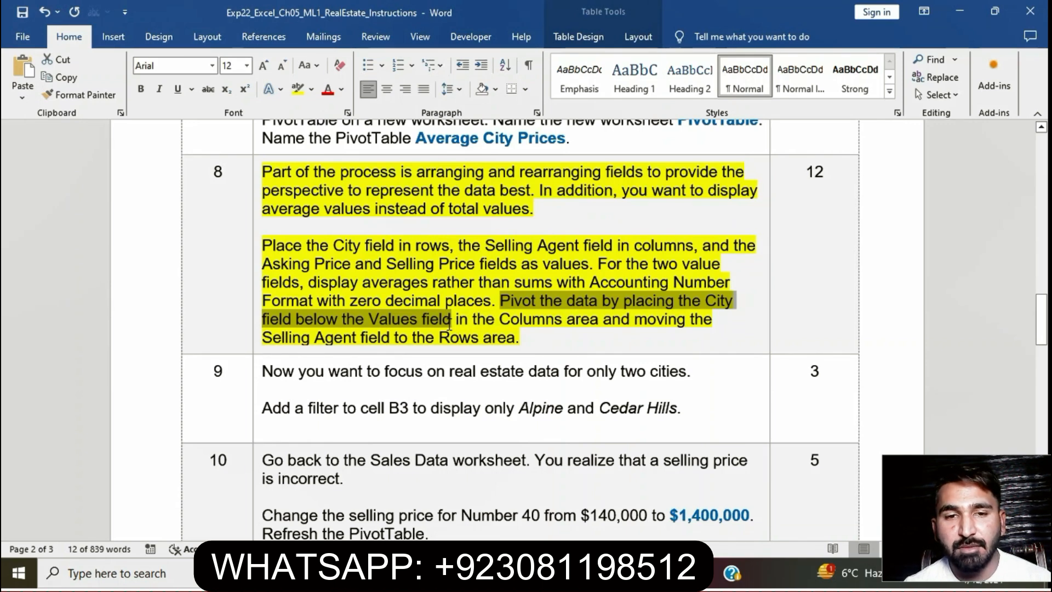
drag(450, 323, 589, 328)
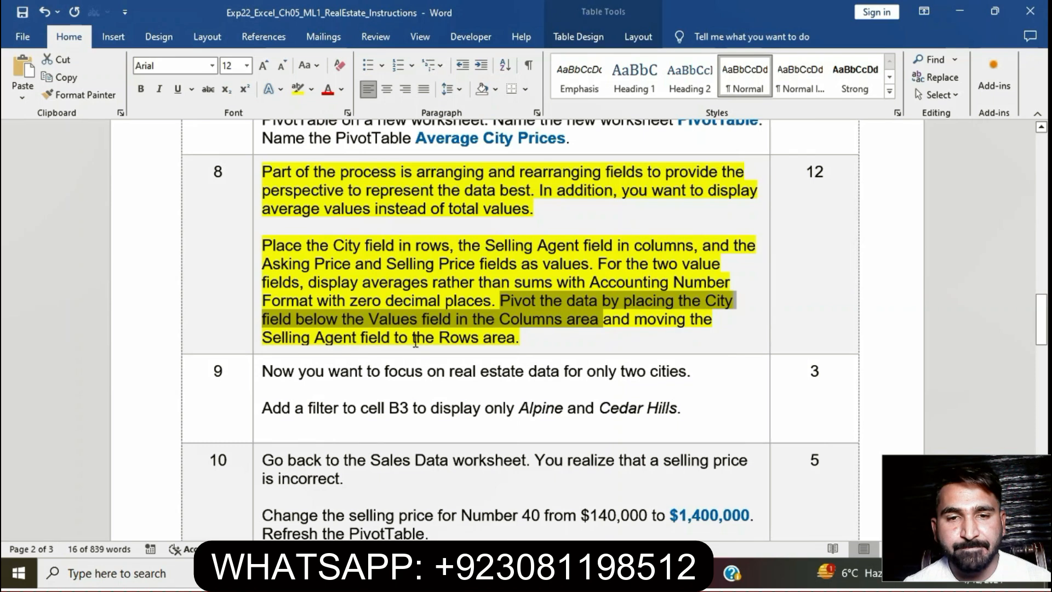
Step: In Excel, move the City field from Rows to below Values in the Columns area, and return to the Word instructions
key(alt+Tab)
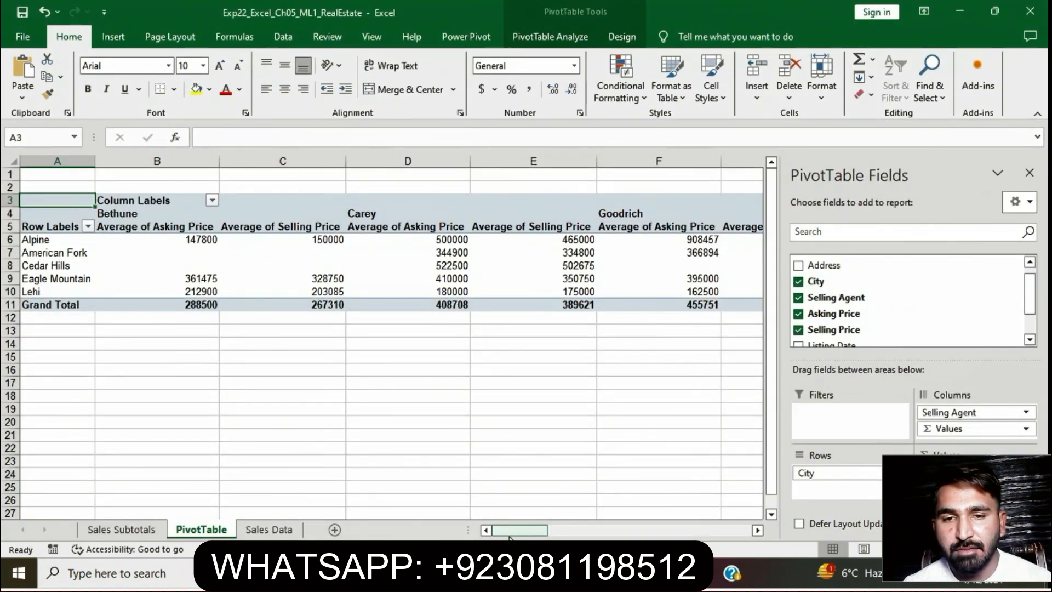
key(alt+Tab)
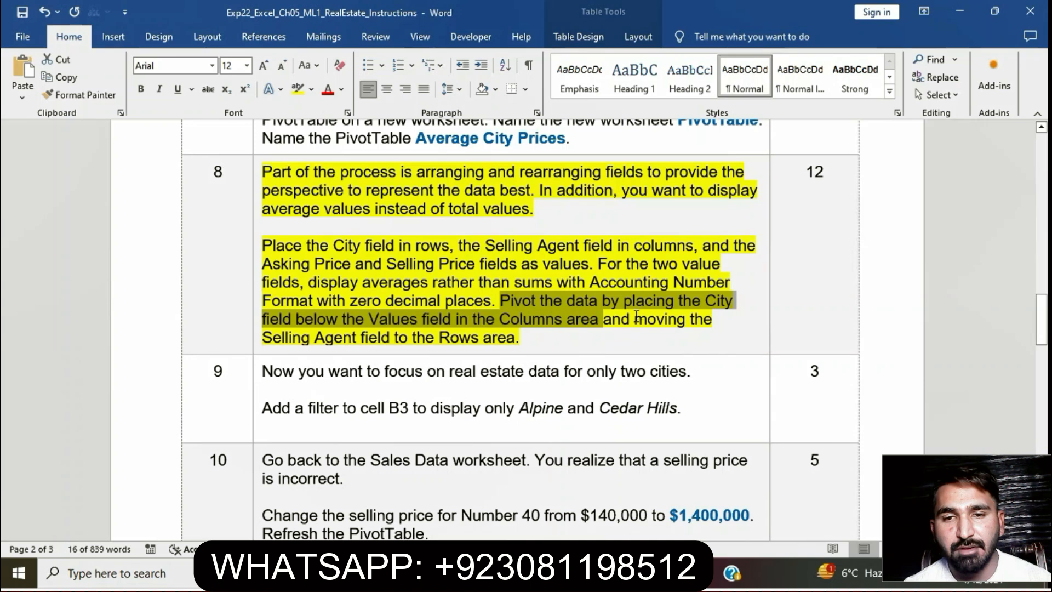
key(alt+Tab)
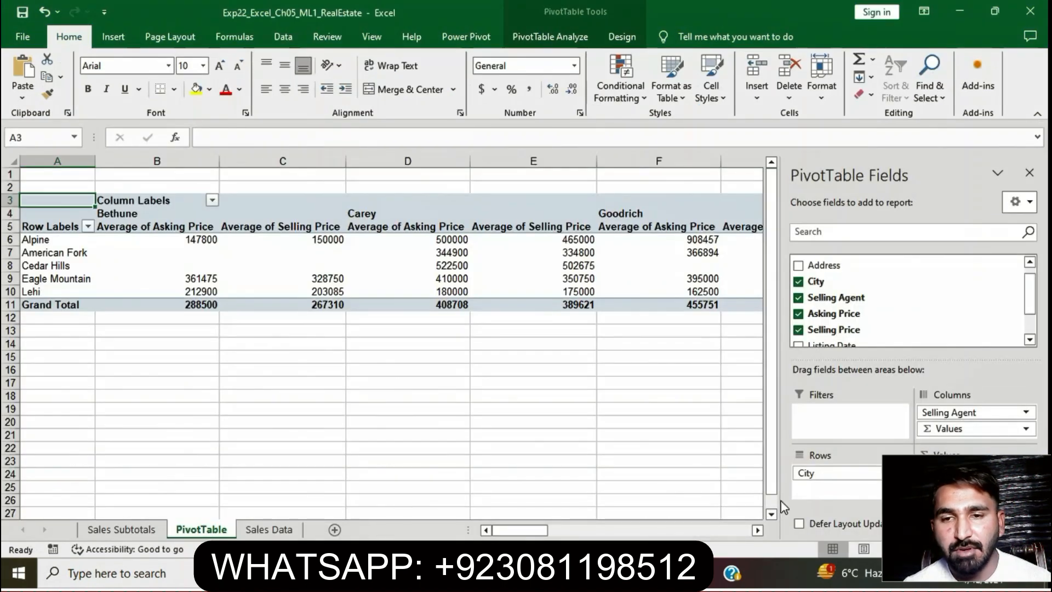
drag(834, 477, 941, 438)
key(alt+Tab)
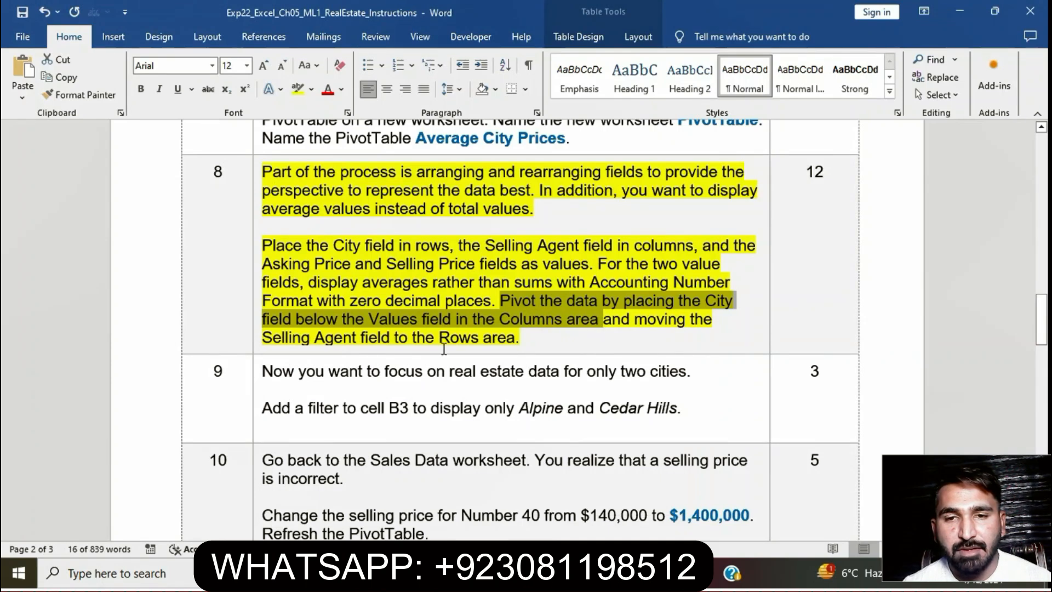
Step: Mark the step 8 wording on moving Selling Agent, and in Excel move the Selling Agent field from Columns to the Rows area
drag(266, 337, 521, 337)
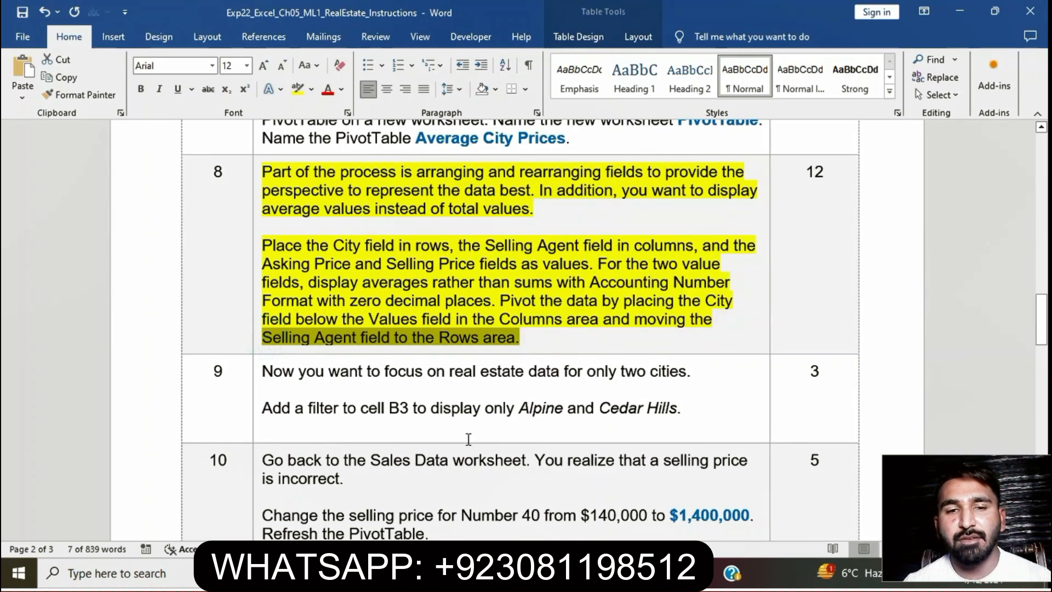
key(alt+Tab)
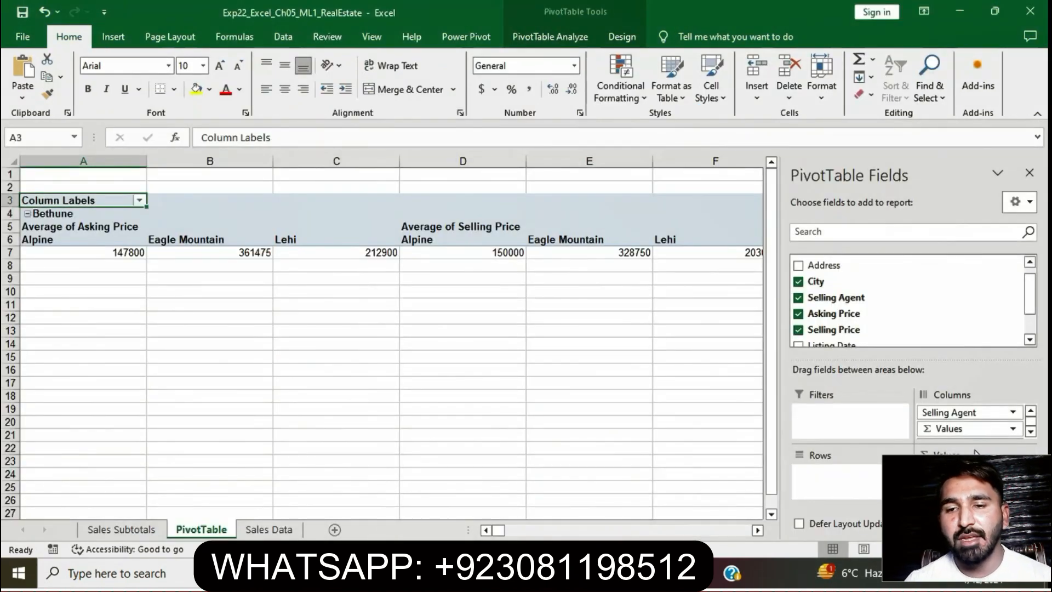
drag(965, 412, 826, 486)
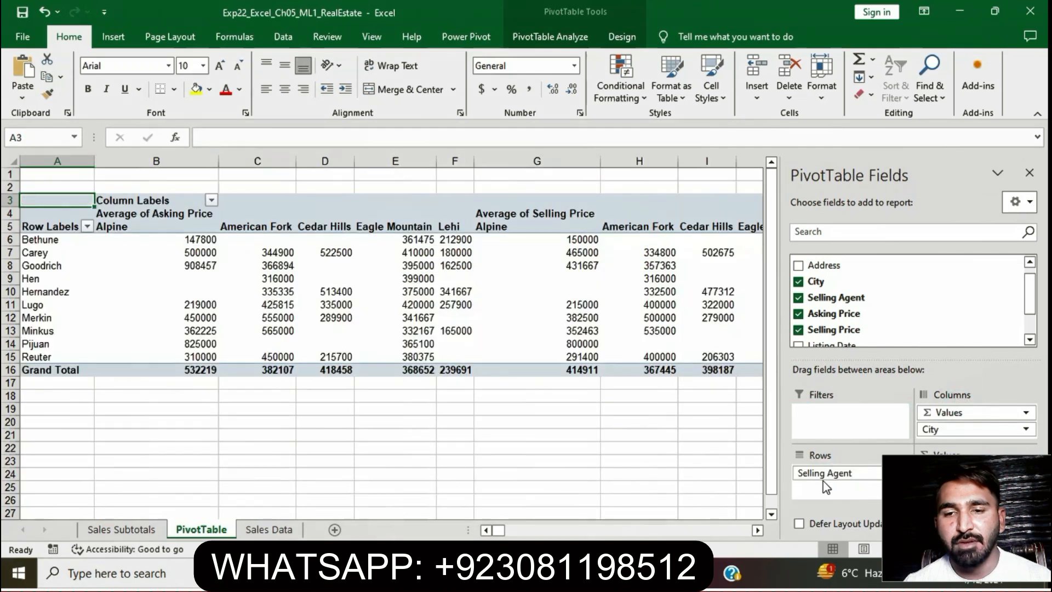
Step: Return to the Word instructions and remove the yellow highlighting from the step 8 text
key(alt+Tab)
click(537, 248)
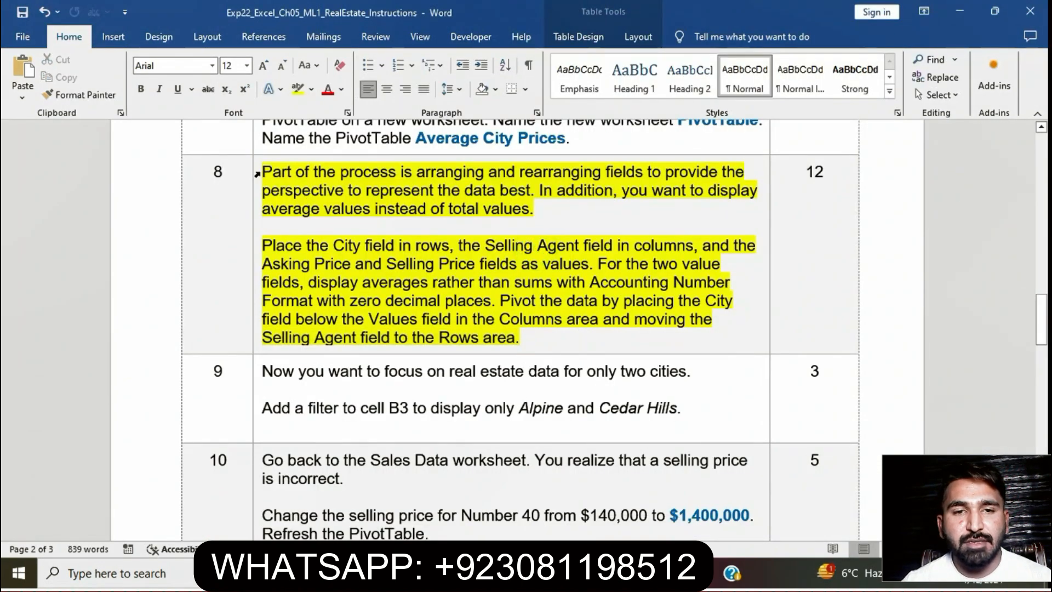
click(256, 174)
click(321, 148)
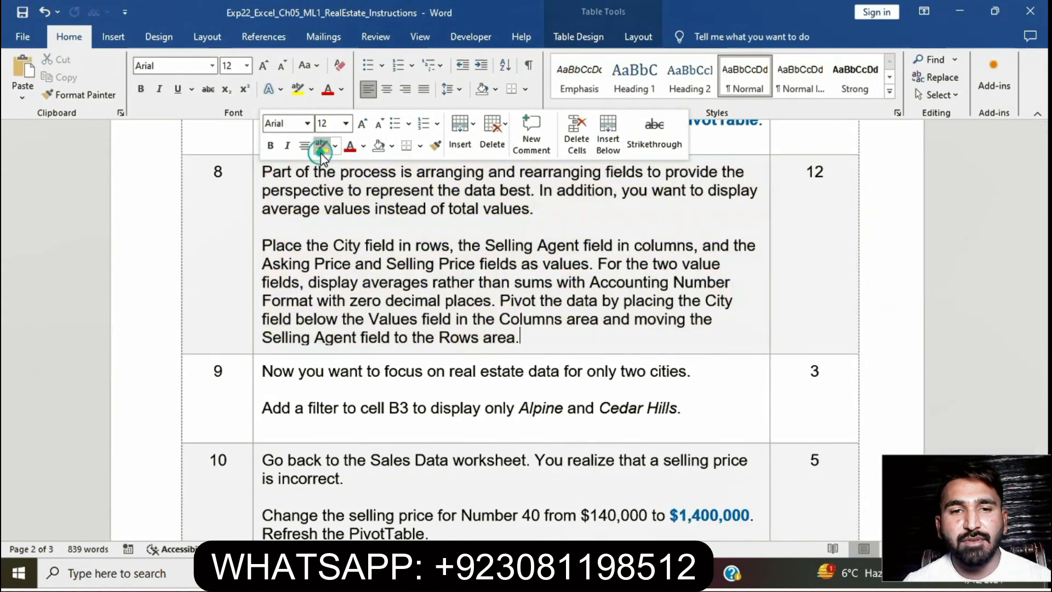
Step: Highlight the step 9 text in yellow and mark its sentence on filtering cell B3 for Alpine and Cedar Hills
scroll(442, 316, down, 3)
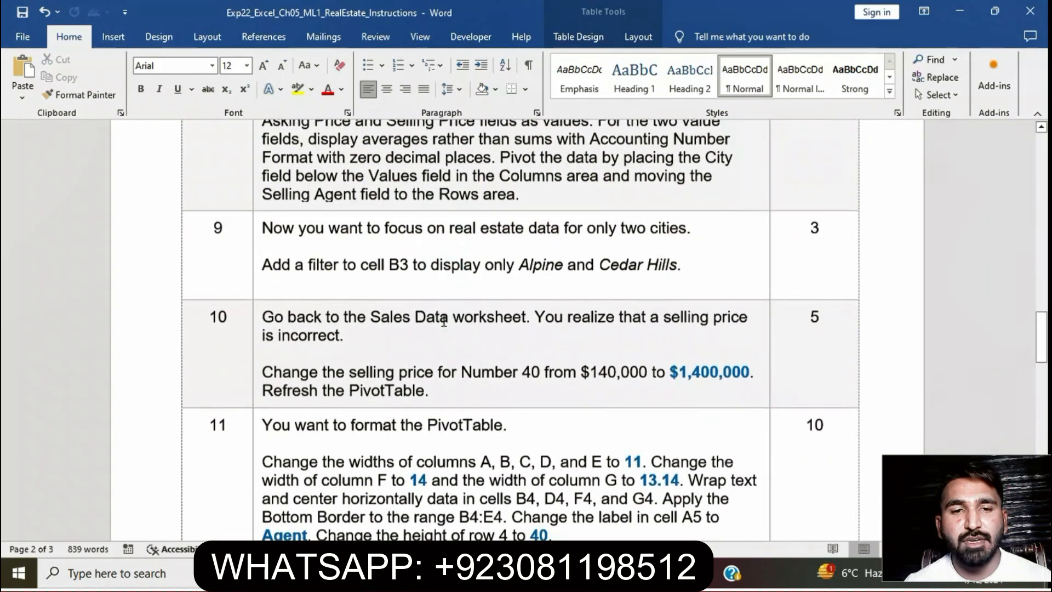
click(256, 235)
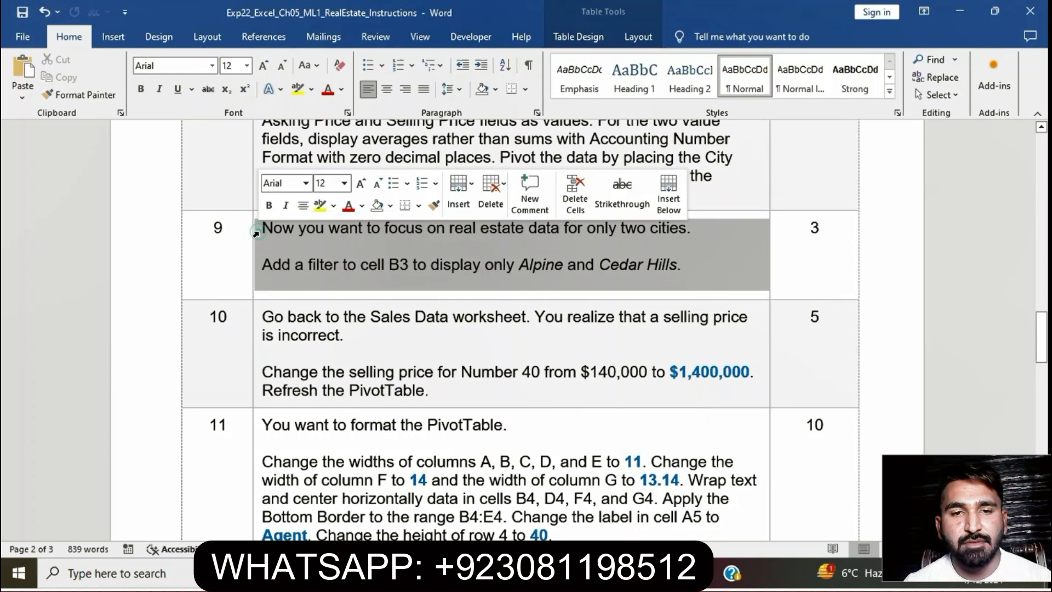
click(318, 212)
click(373, 255)
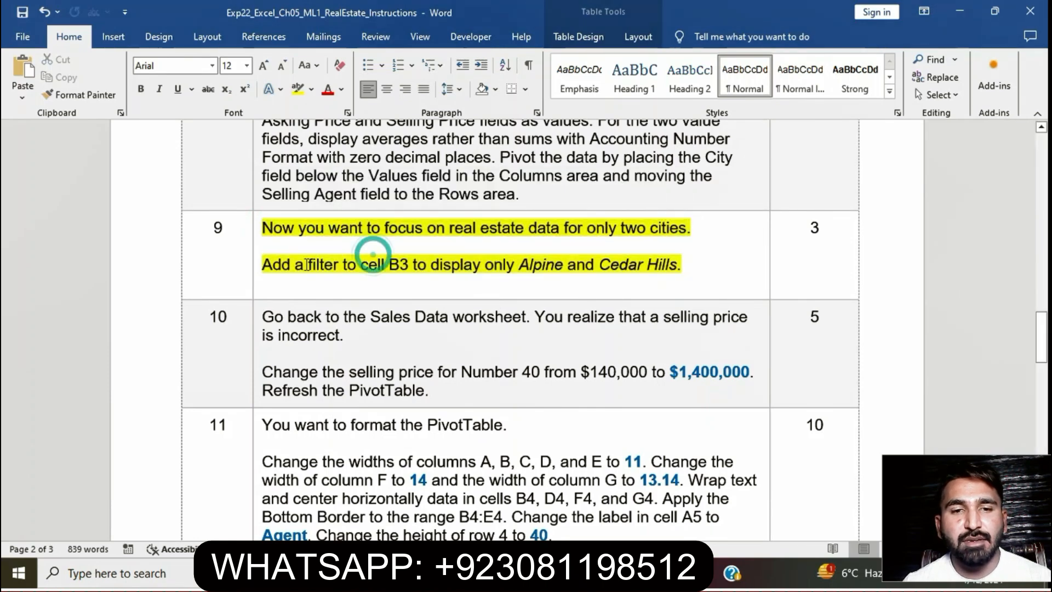
drag(266, 266, 684, 266)
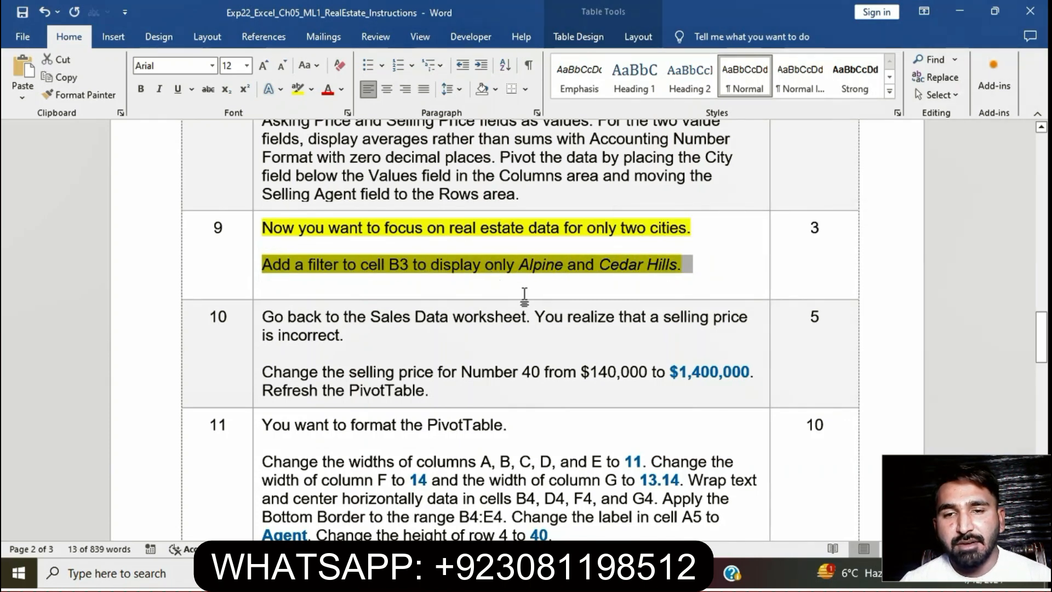
Step: In Excel, filter the PivotTable's City column labels in cell B3 to display only Alpine
key(alt+Tab)
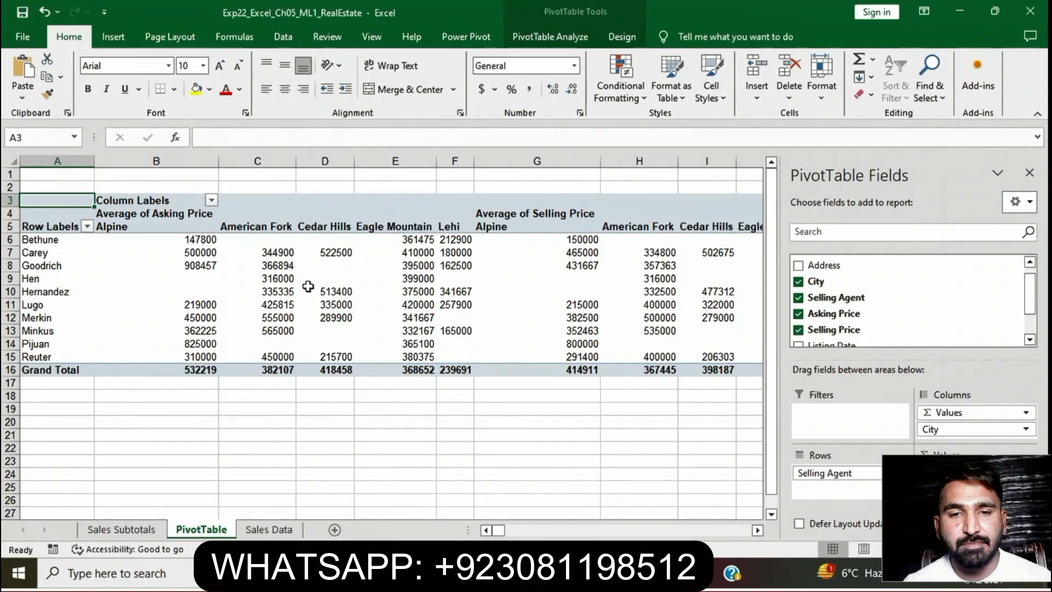
mouse_move(187, 243)
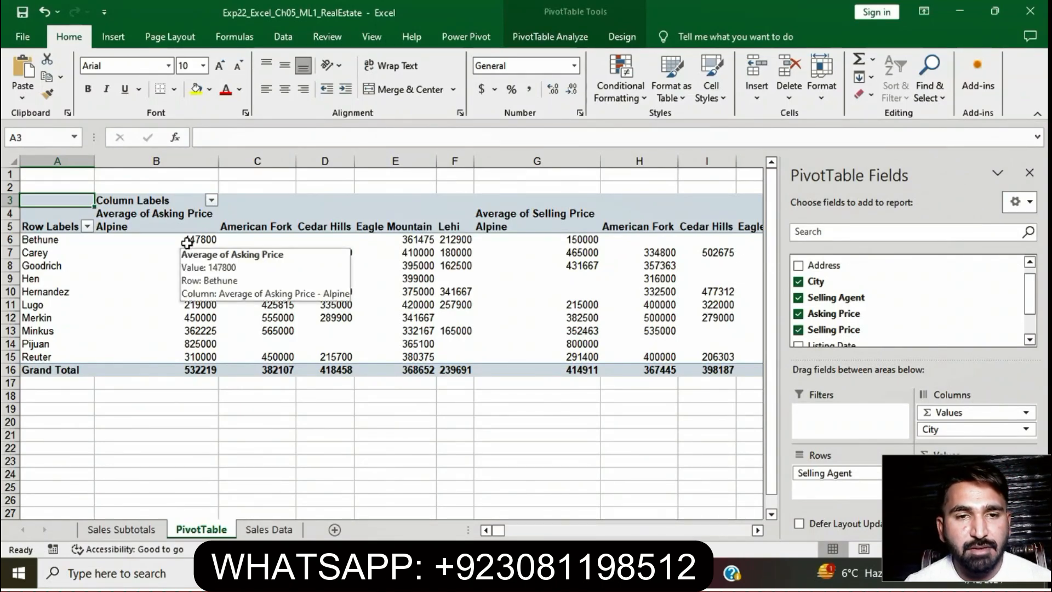
click(187, 242)
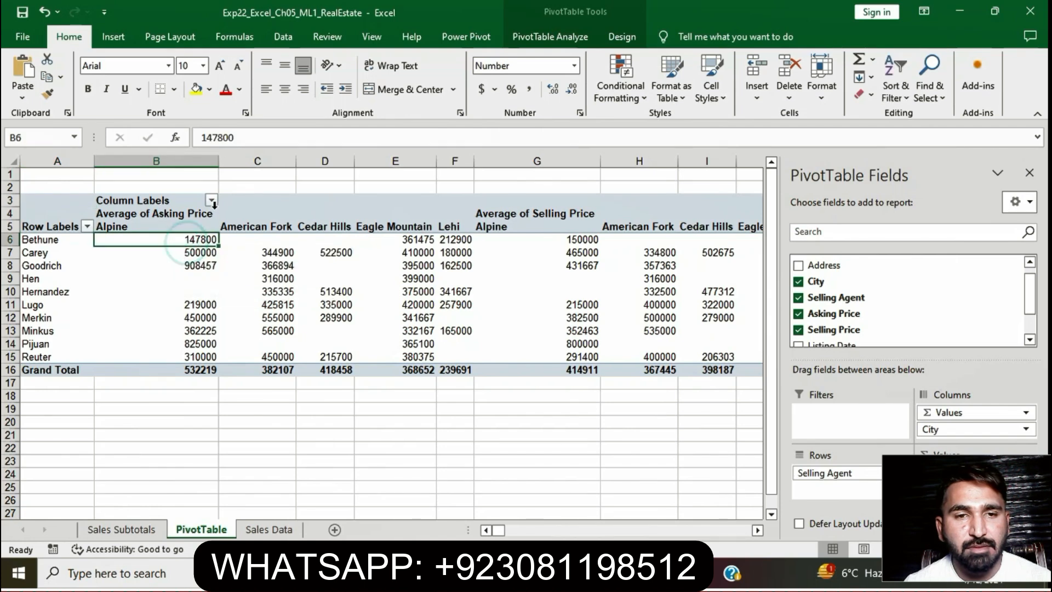
click(214, 205)
click(211, 201)
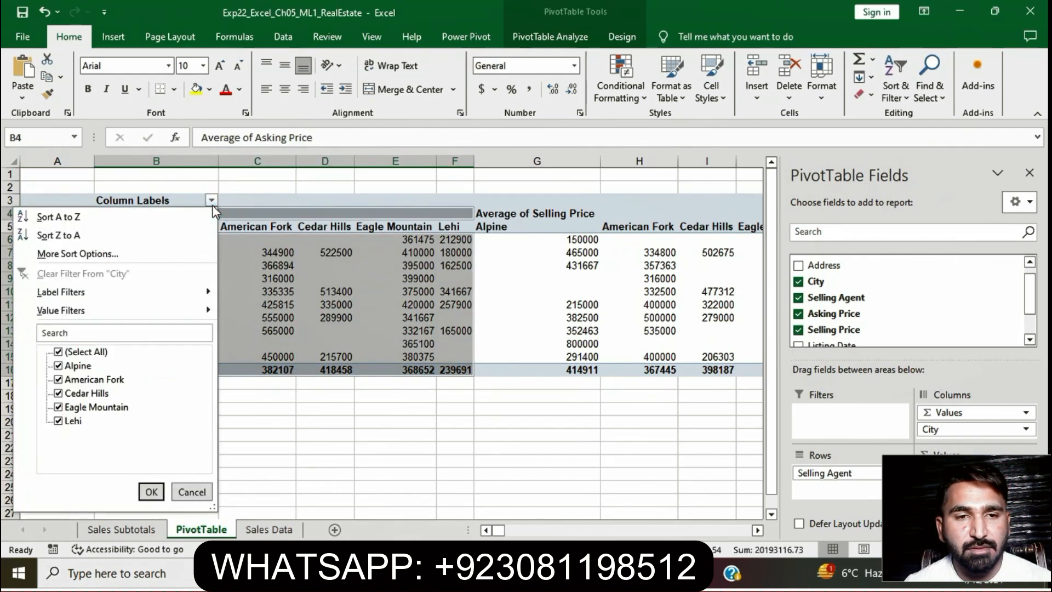
click(58, 351)
click(58, 366)
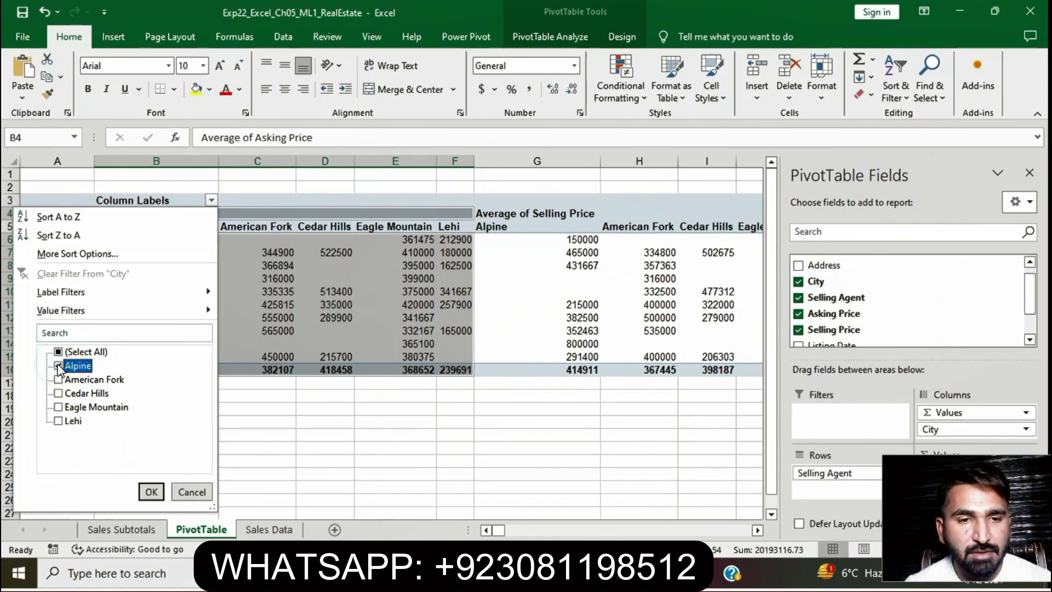
click(60, 394)
click(150, 488)
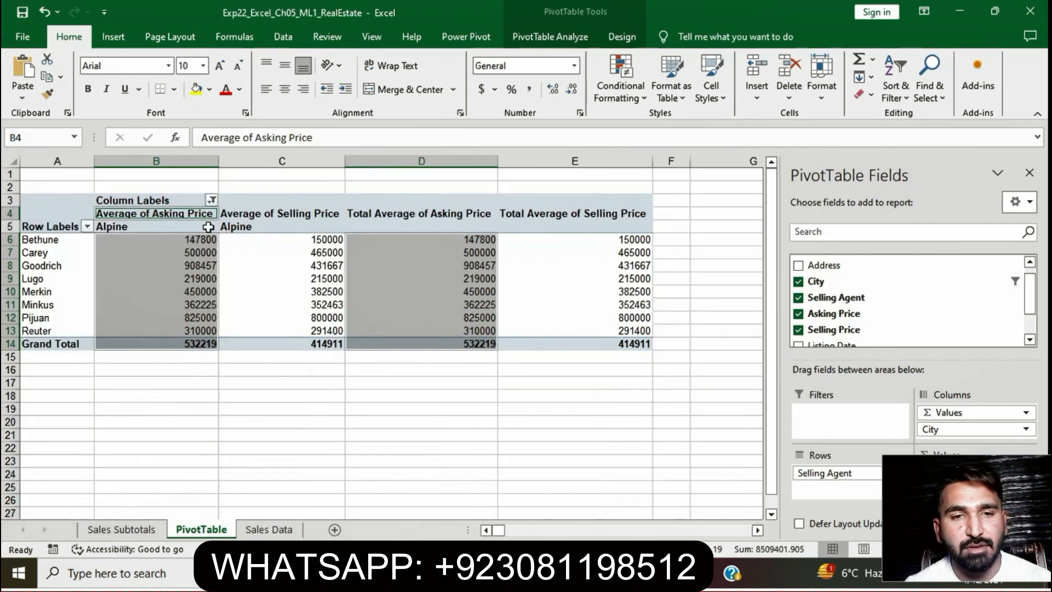
Step: Add Cedar Hills to the City column labels filter in cell B3, keeping Alpine selected
click(211, 200)
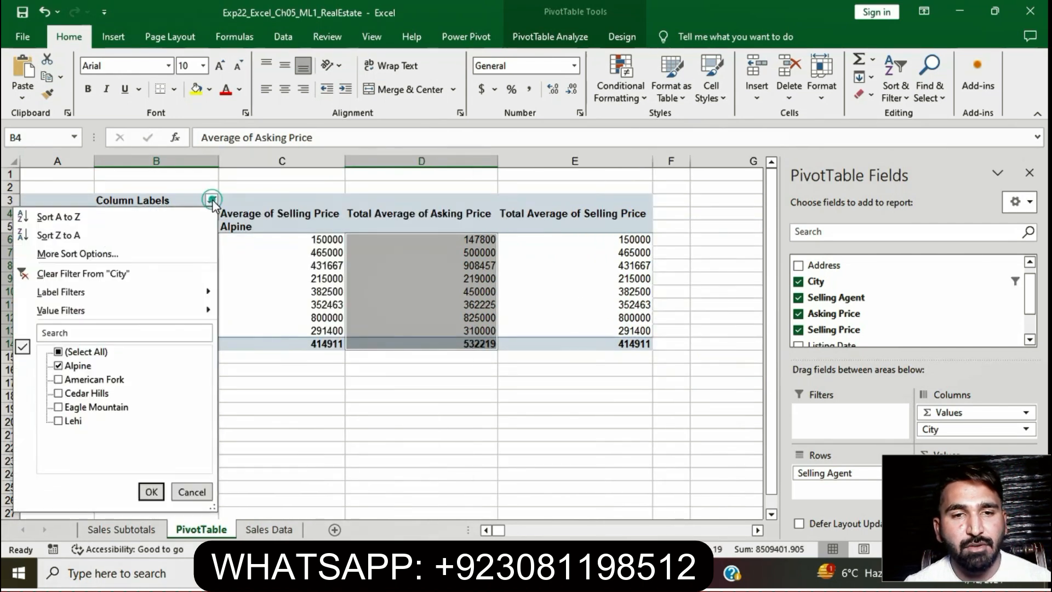
click(59, 393)
click(151, 491)
click(446, 451)
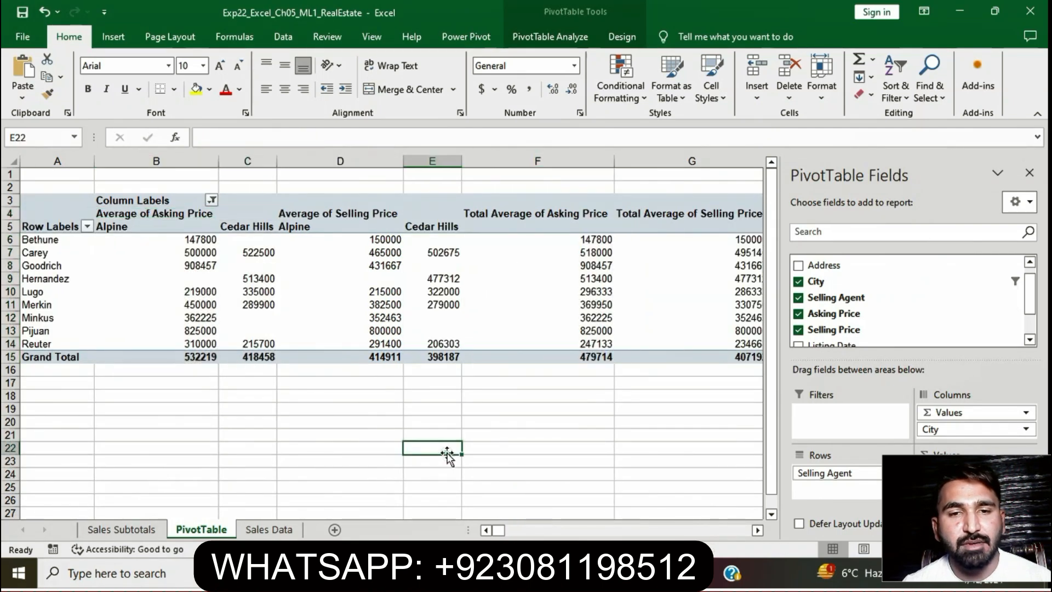
Step: Return to the Word instructions and remove the yellow highlighting from the step 9 text
key(alt+Tab)
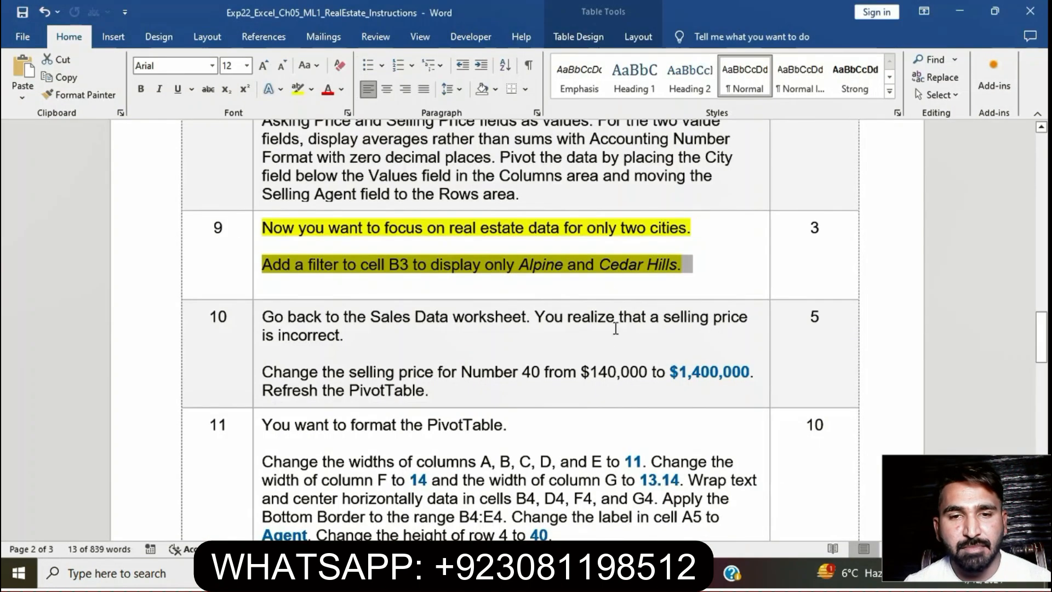
click(588, 249)
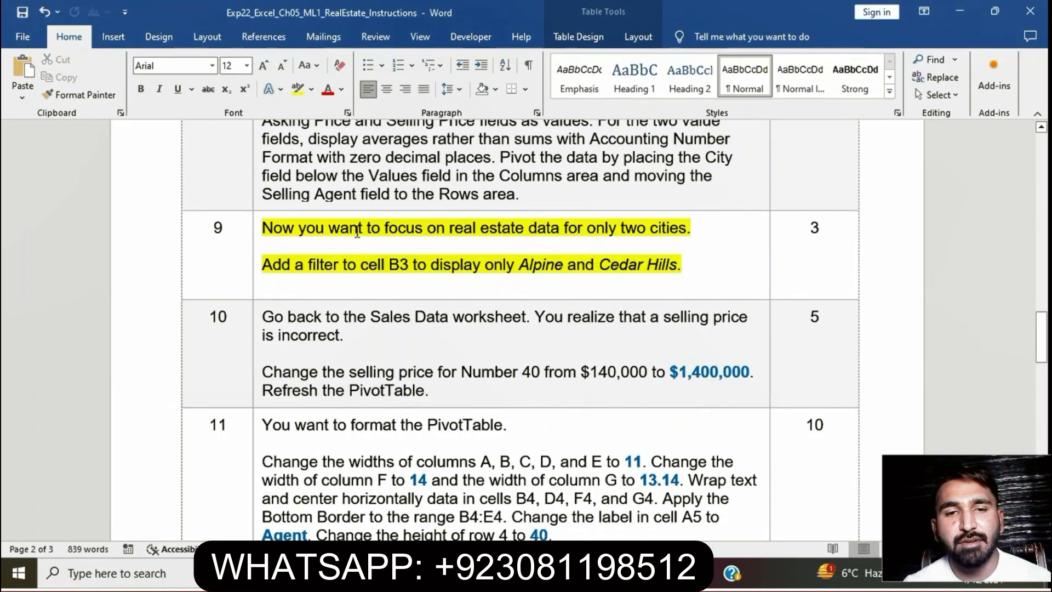
click(260, 227)
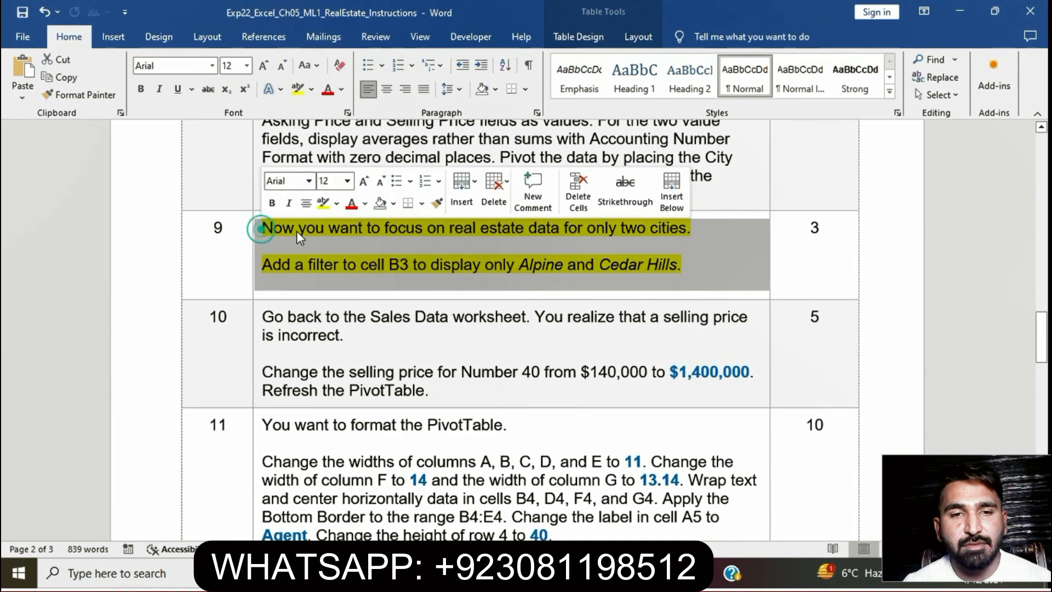
click(324, 206)
click(441, 270)
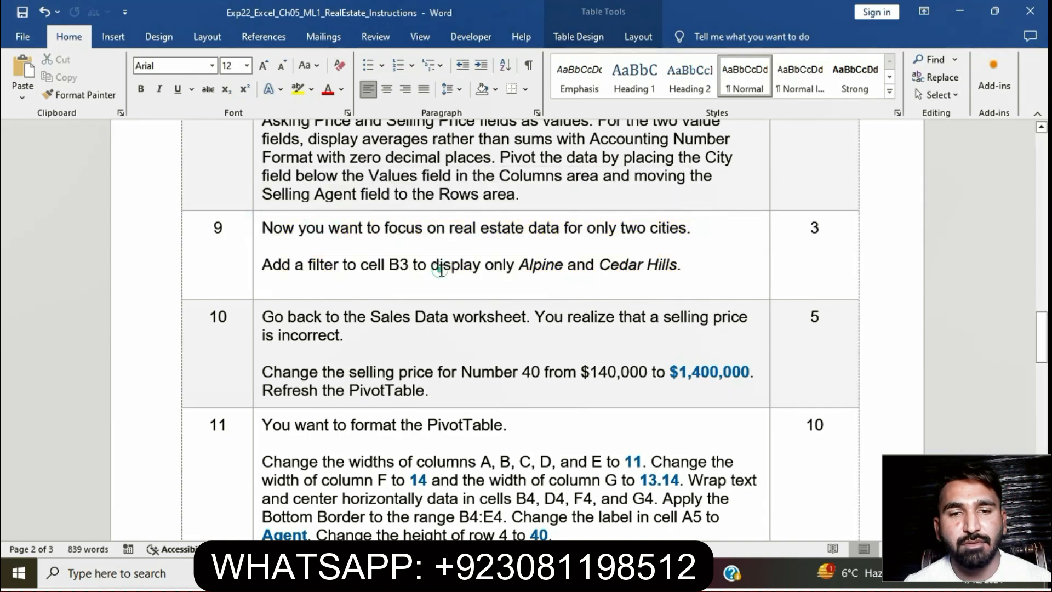
Step: Highlight the step 10 text in yellow and mark its wording on changing Number 40's selling price to $1,400,000
scroll(441, 270, down, 3)
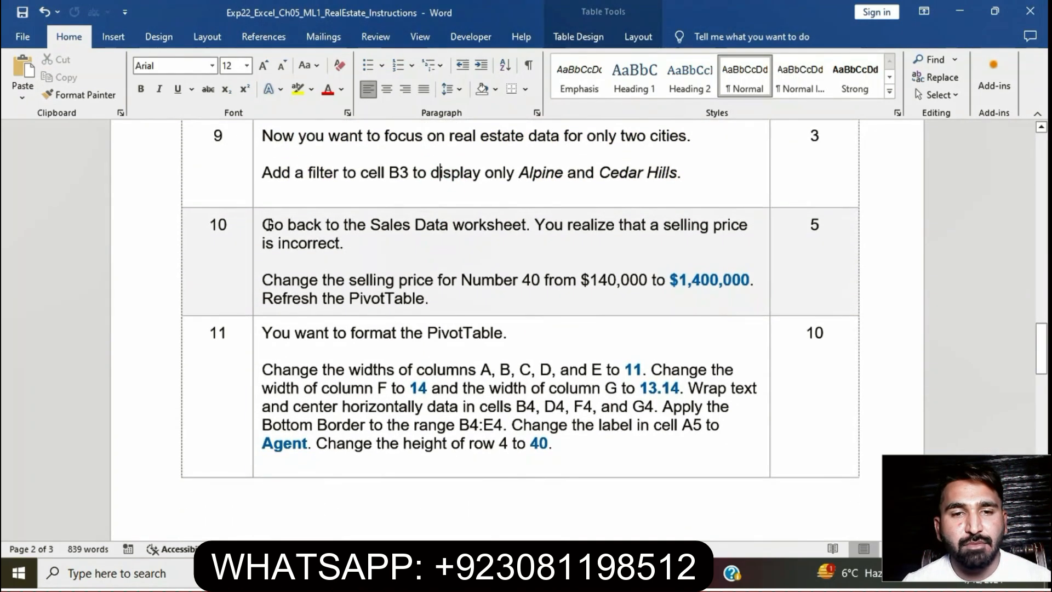
click(257, 226)
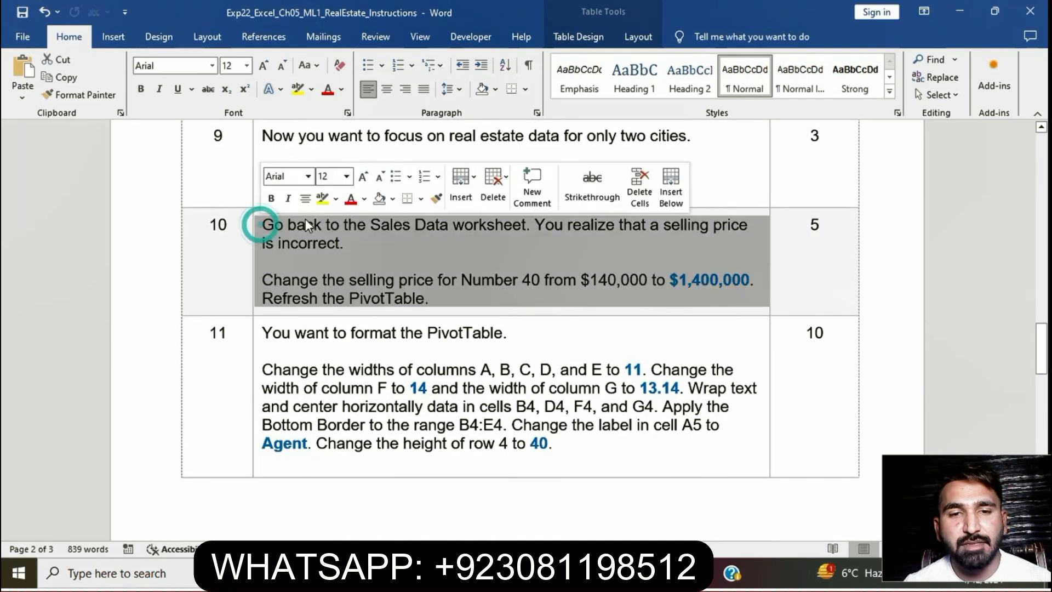
click(321, 200)
click(396, 270)
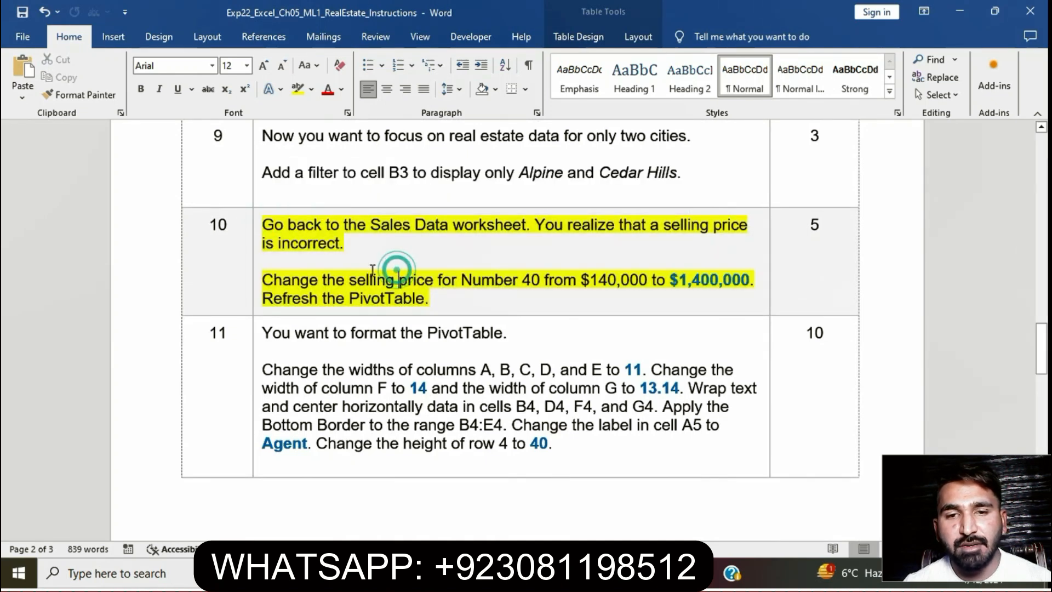
drag(285, 281, 617, 280)
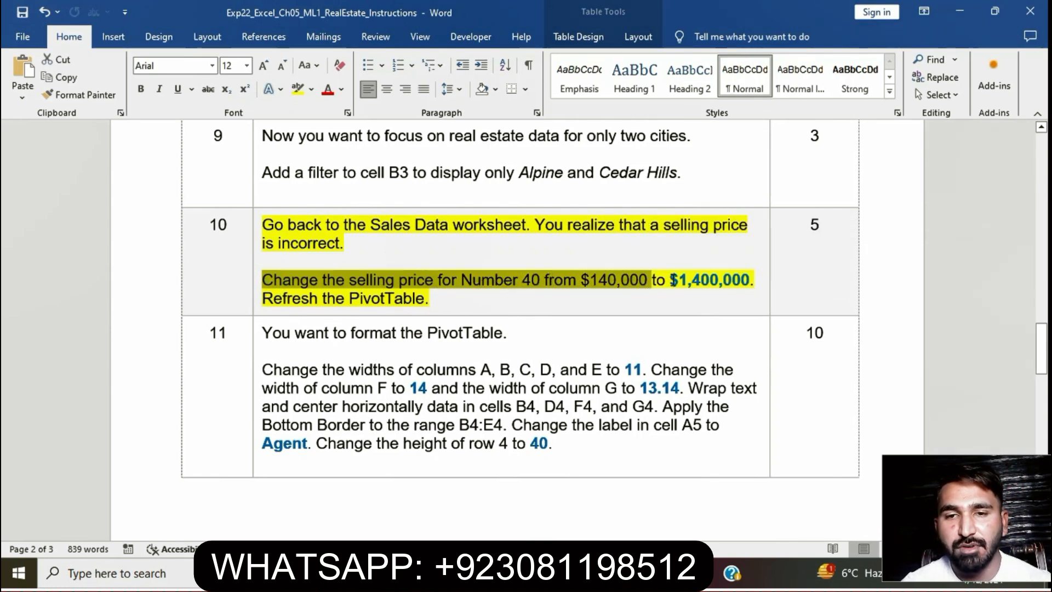
click(671, 279)
drag(706, 278, 749, 281)
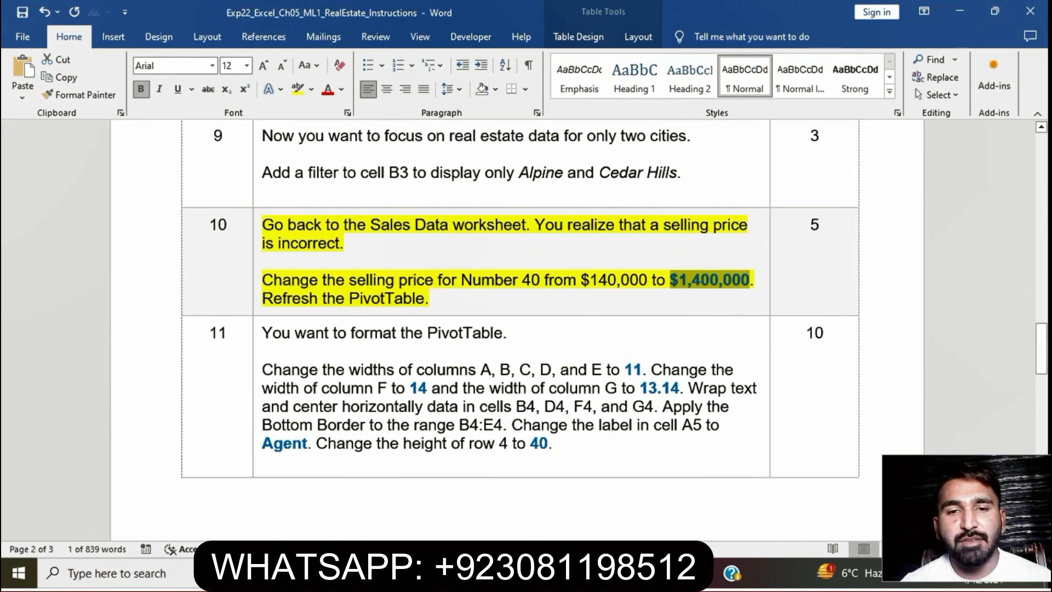
Step: In Excel, set the selling price for Number 40 in cell F43 of the Sales Data sheet to 1,400,000
key(alt+Tab)
click(256, 530)
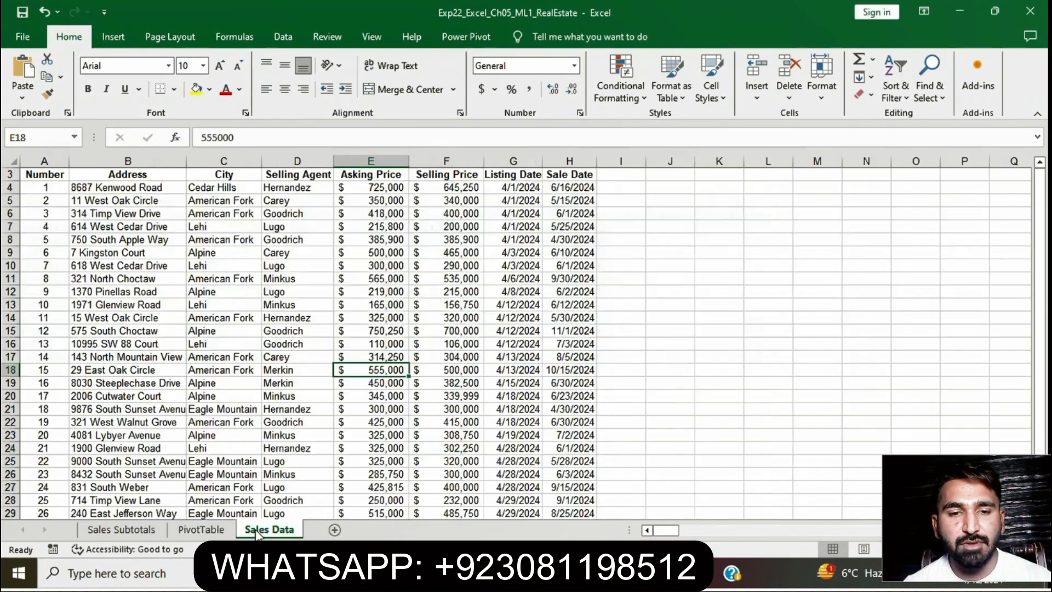
scroll(360, 422, down, 6)
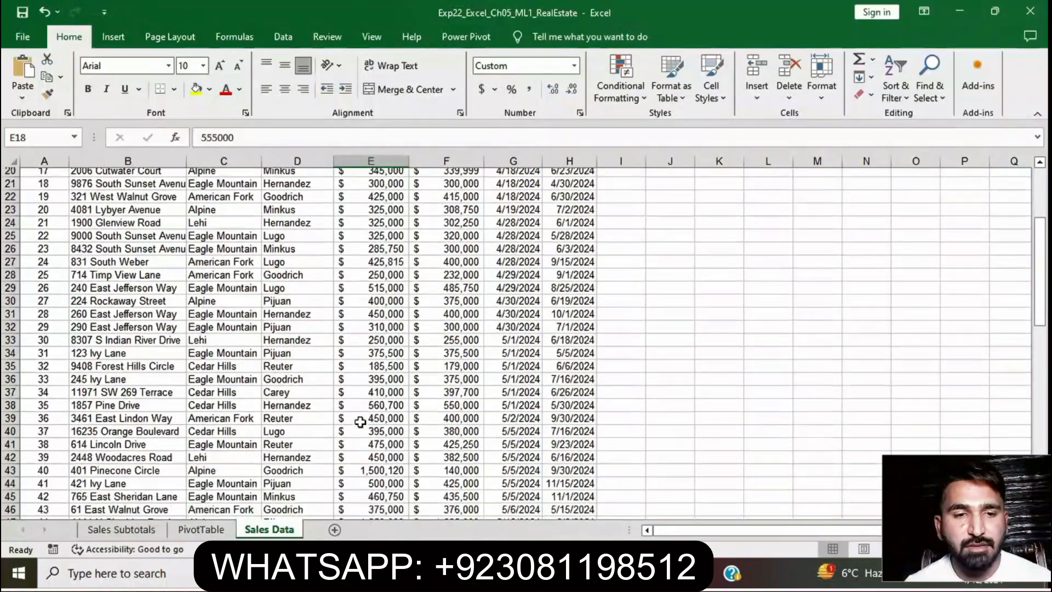
scroll(360, 422, down, 1)
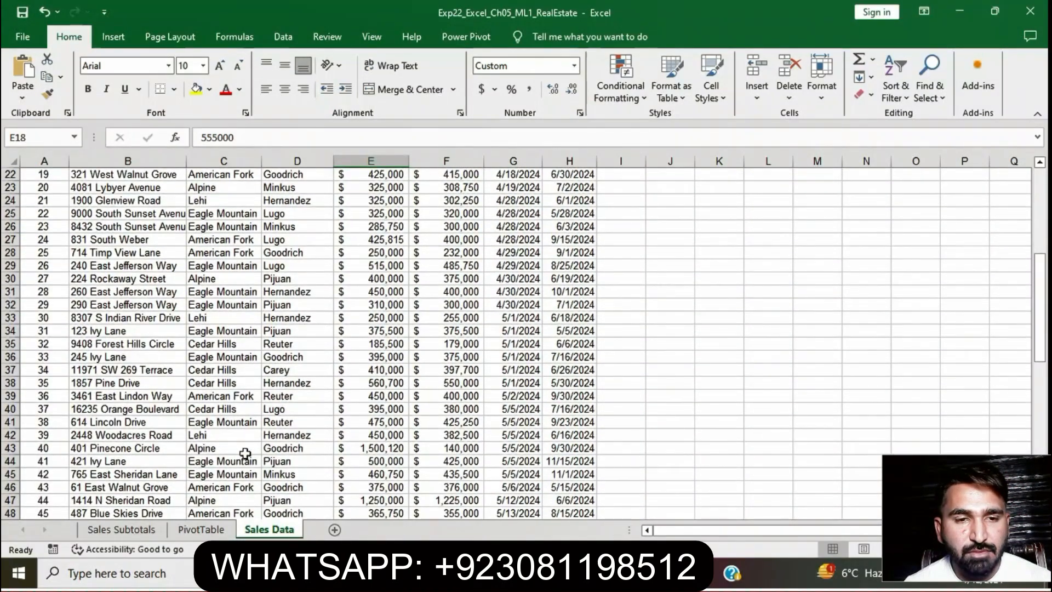
click(449, 449)
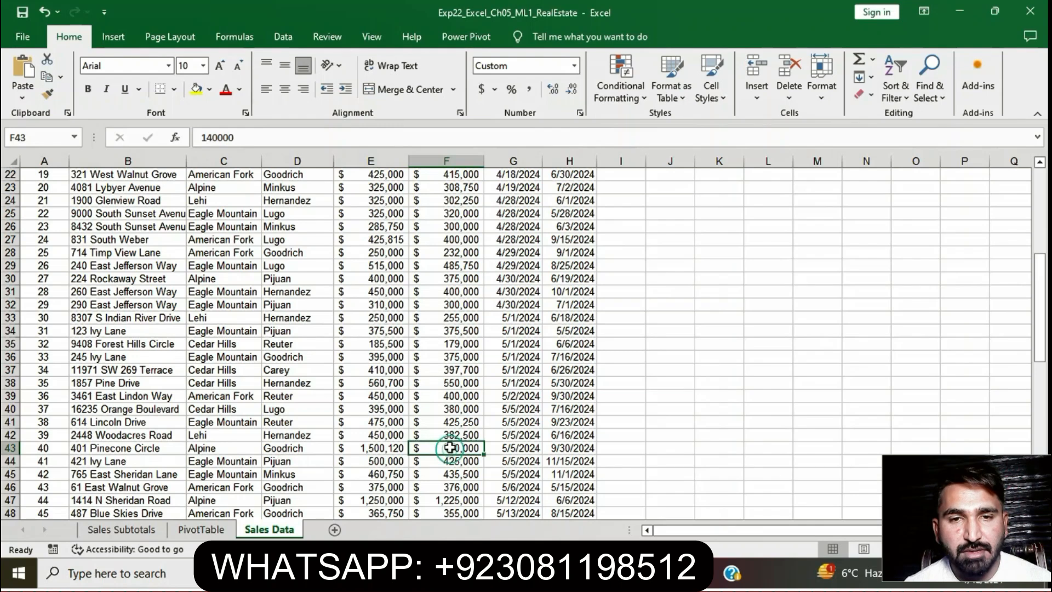
click(286, 136)
key(BackSpace)
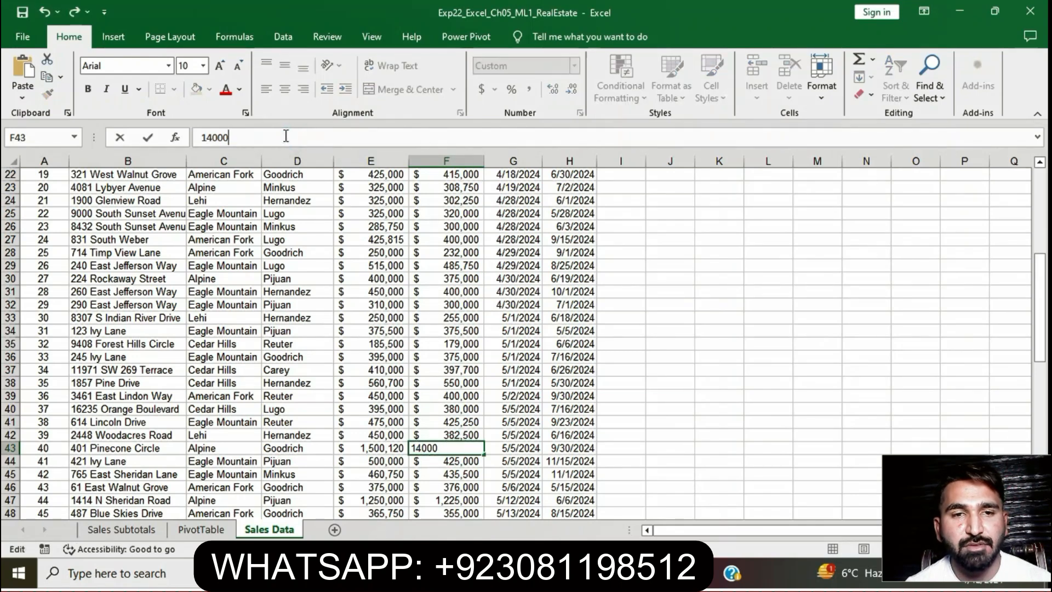
text(1,400,000)
key(Return)
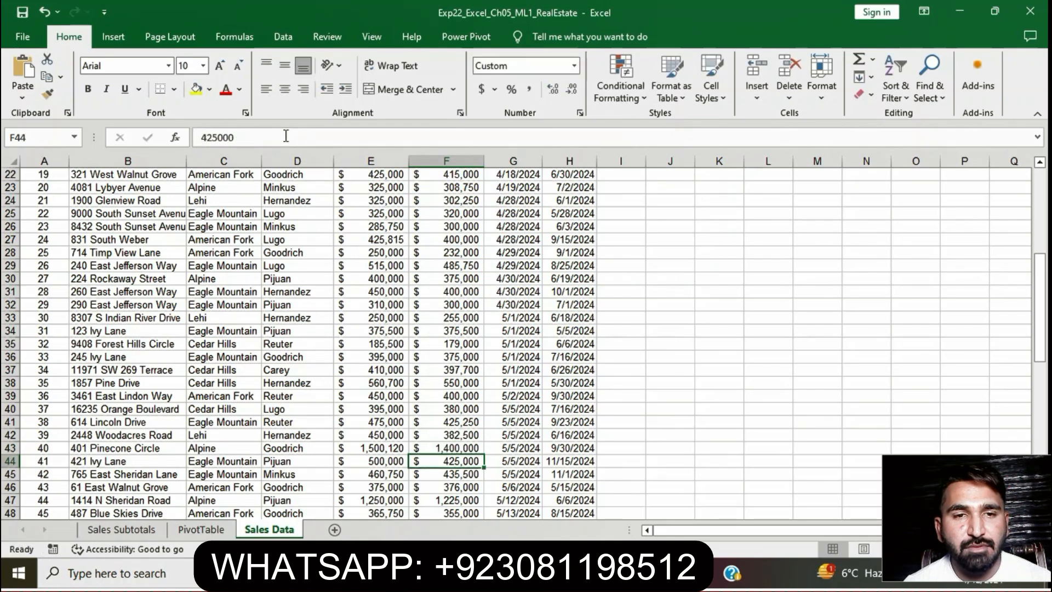
Step: Return to Word, mark the step 10 sentence on refreshing the PivotTable, and switch back to Excel
key(alt+Tab)
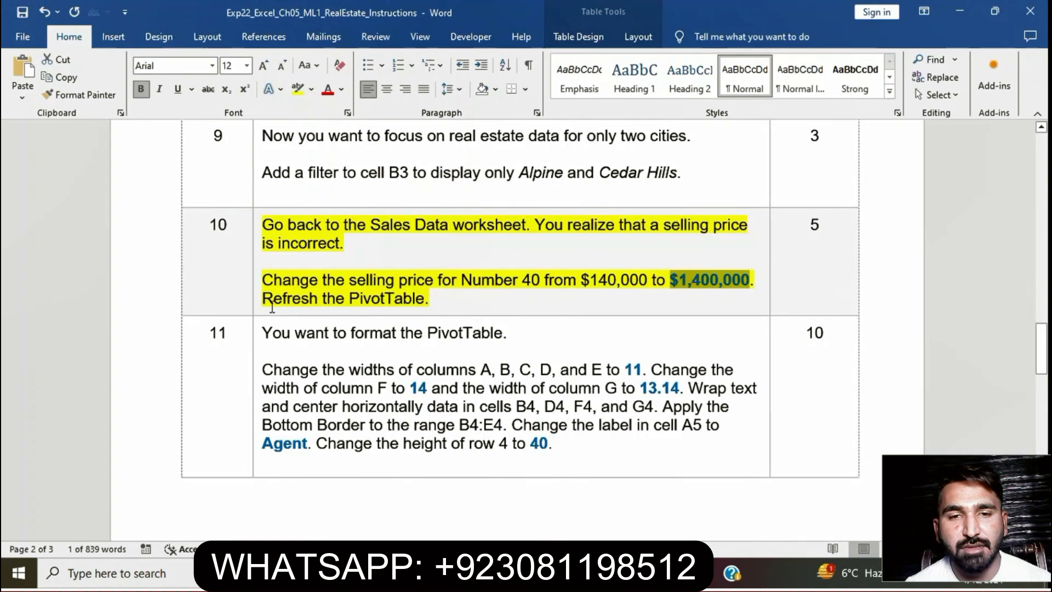
drag(263, 299, 418, 303)
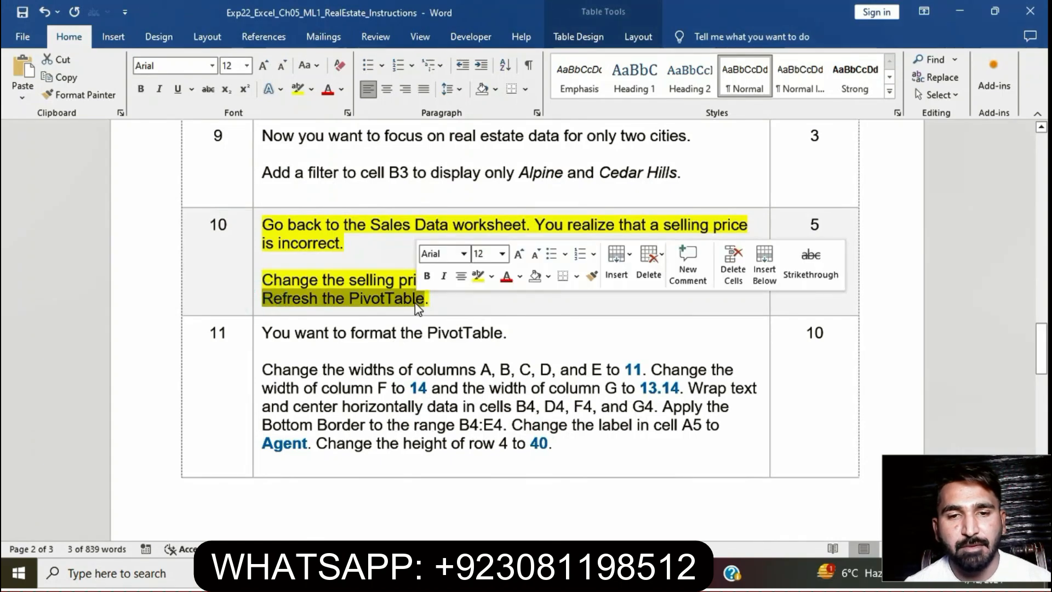
key(alt+Tab)
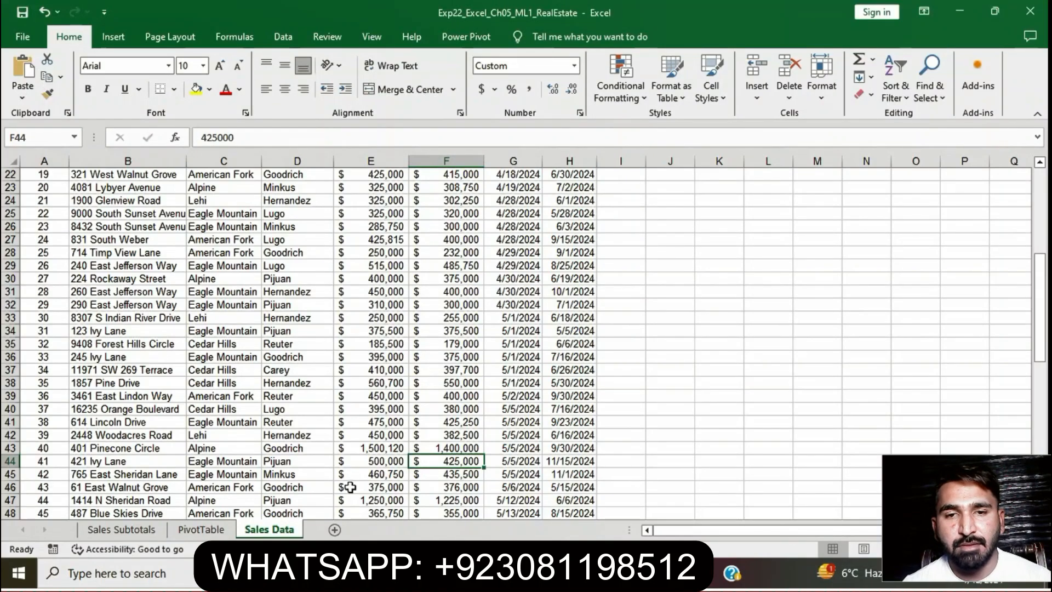
Step: Refresh the PivotTable on the PivotTable sheet
click(201, 530)
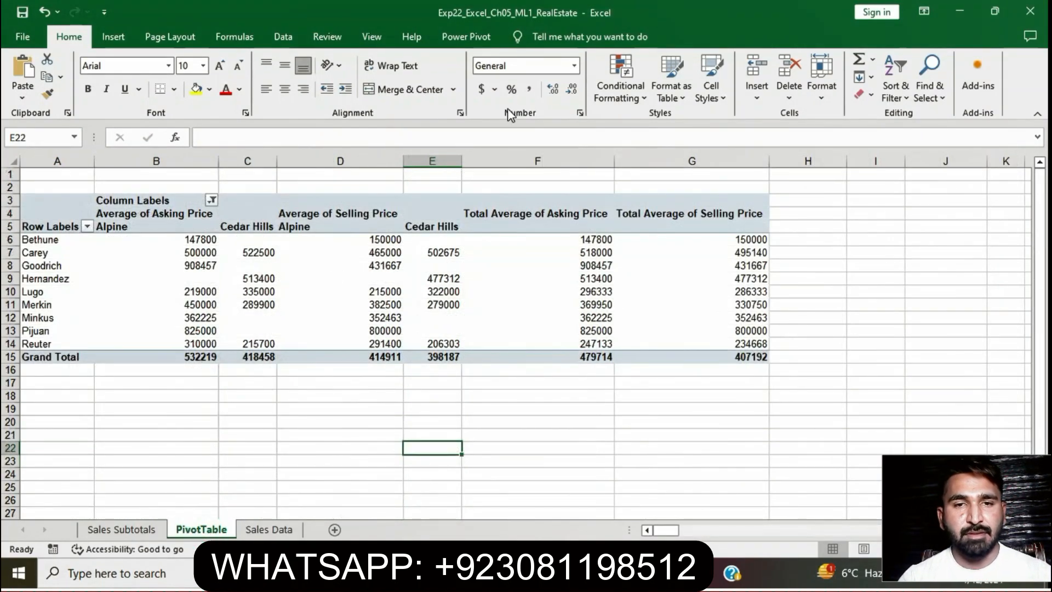
click(258, 240)
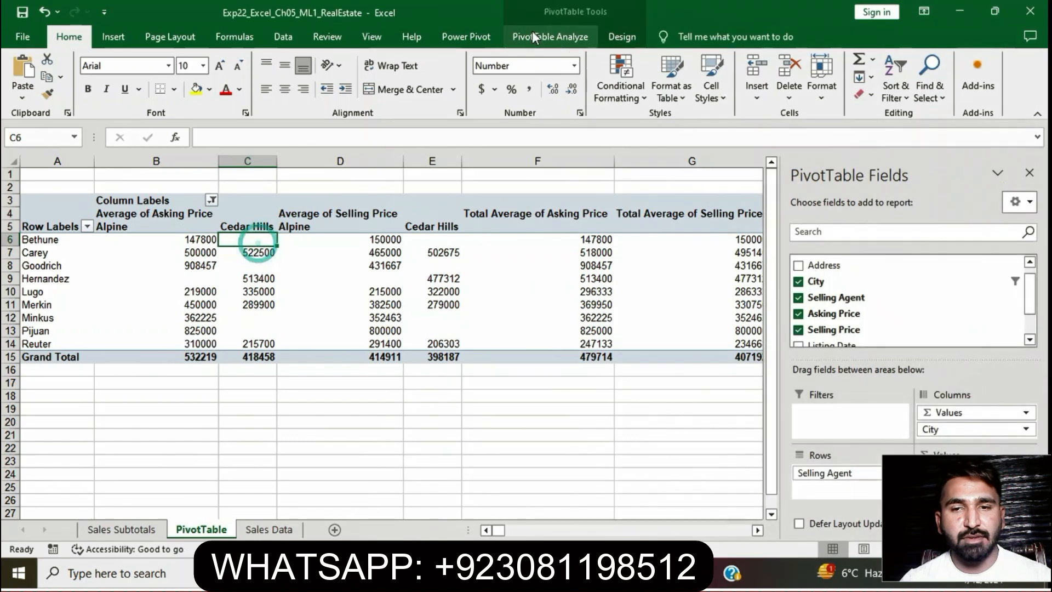
click(531, 34)
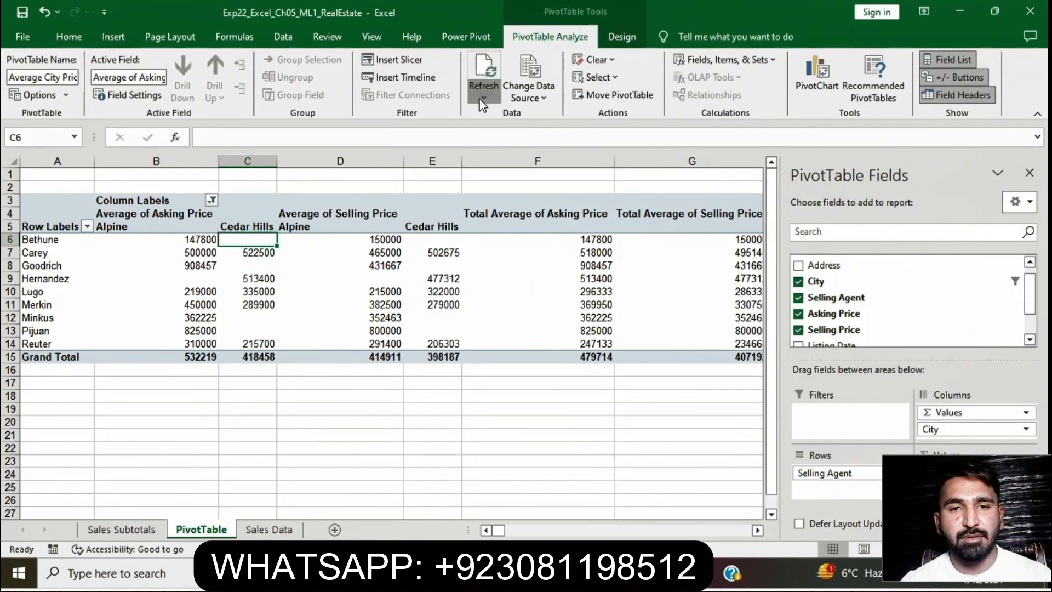
click(481, 100)
click(496, 116)
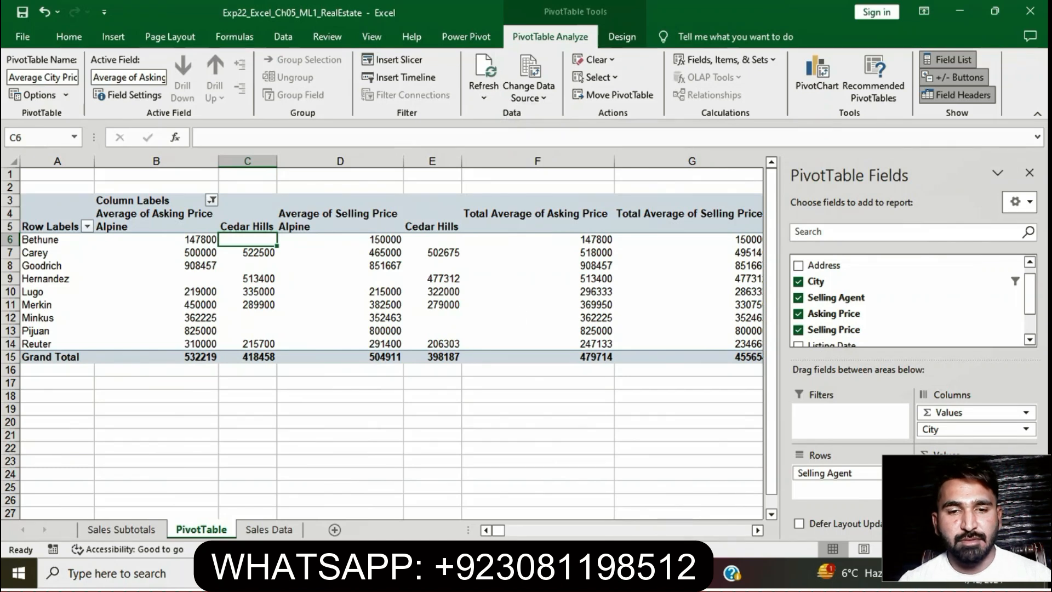
Step: Switch to the Word instructions and remove the yellow highlighting from the step 10 text
click(482, 573)
click(476, 288)
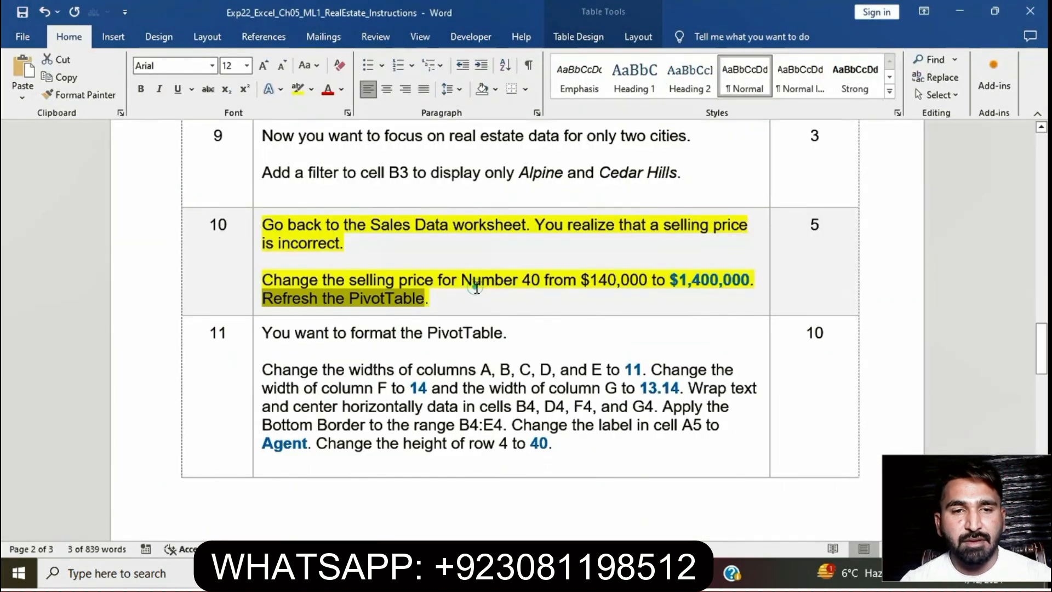
click(258, 225)
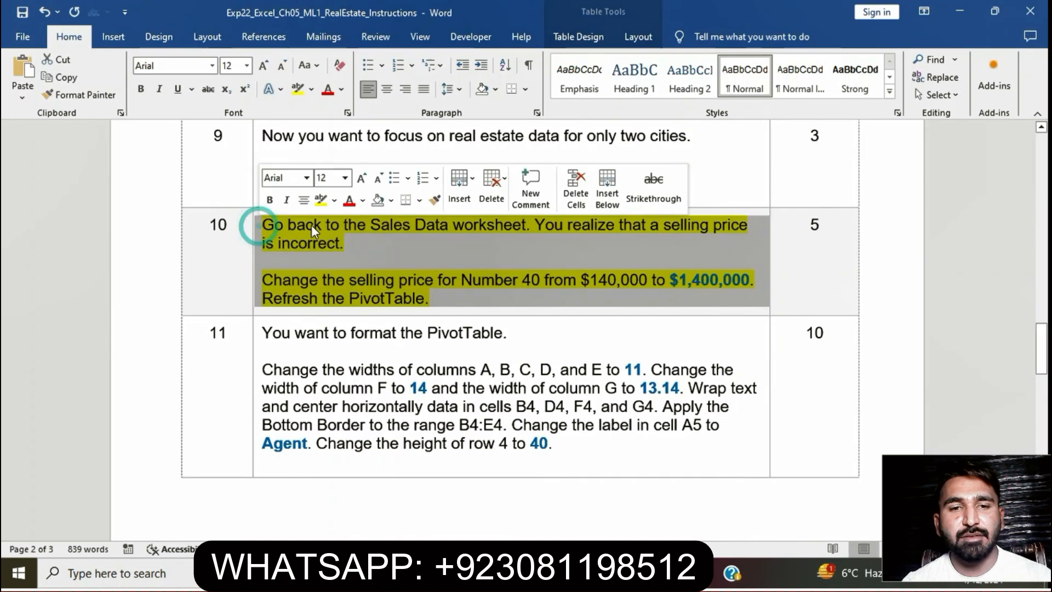
click(322, 203)
click(452, 382)
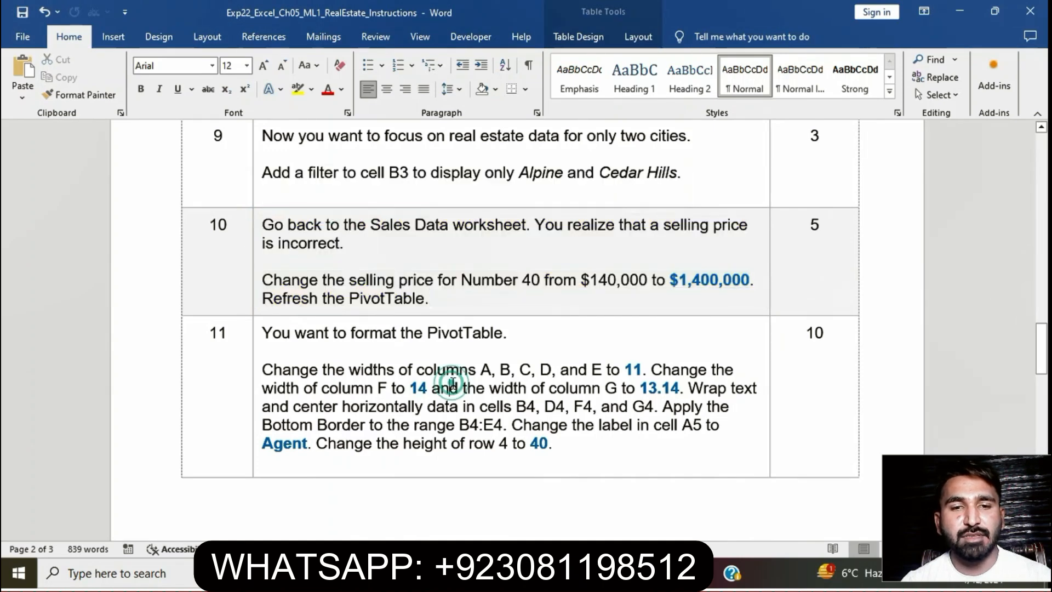
Step: Highlight the step 11 text in yellow, mark its sentence on the widths of columns A to E, and switch to Excel
scroll(453, 382, down, 2)
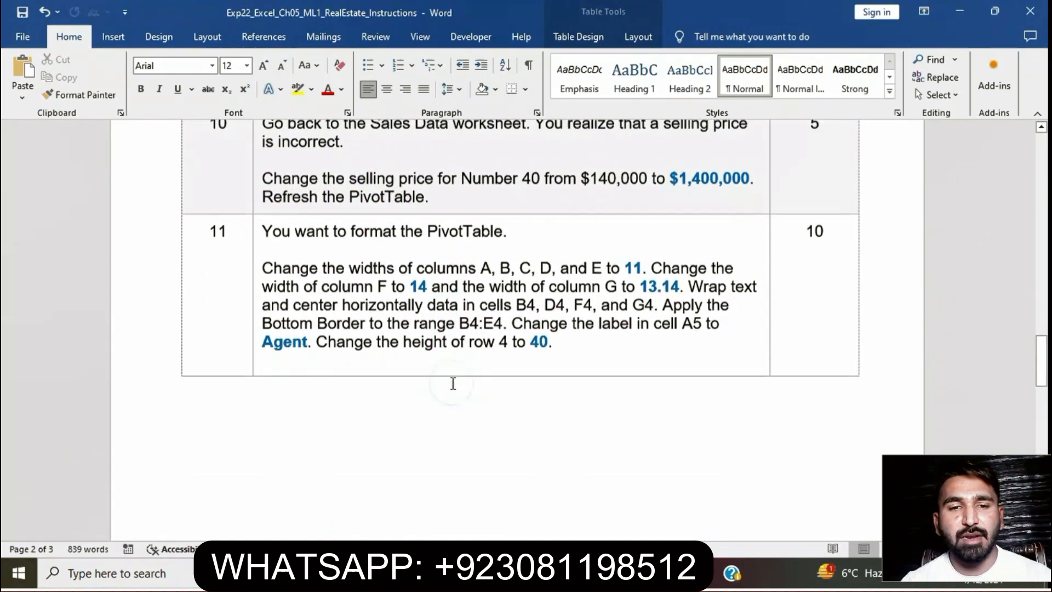
click(256, 232)
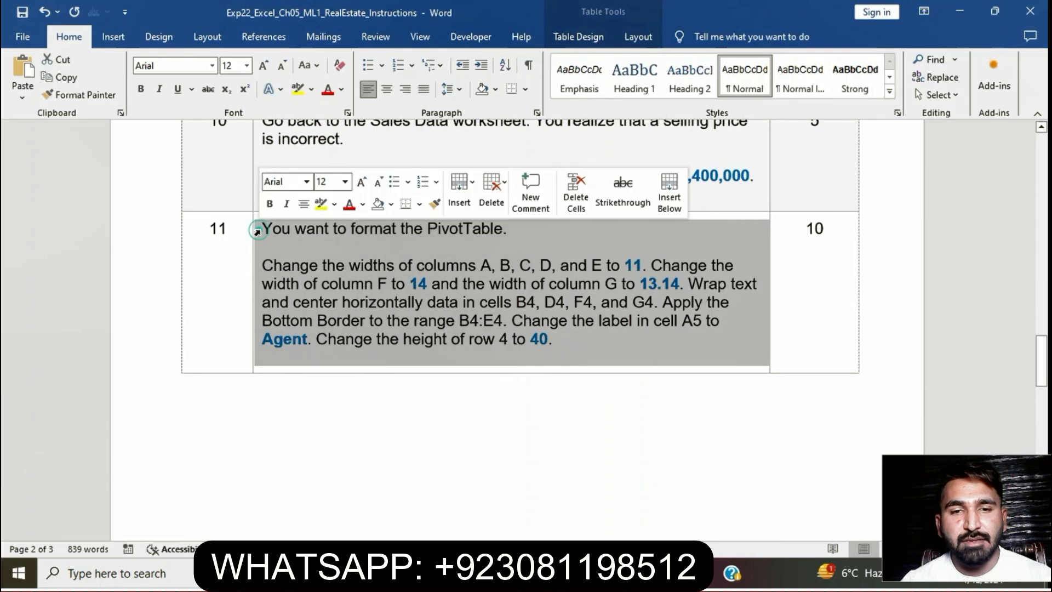
click(322, 205)
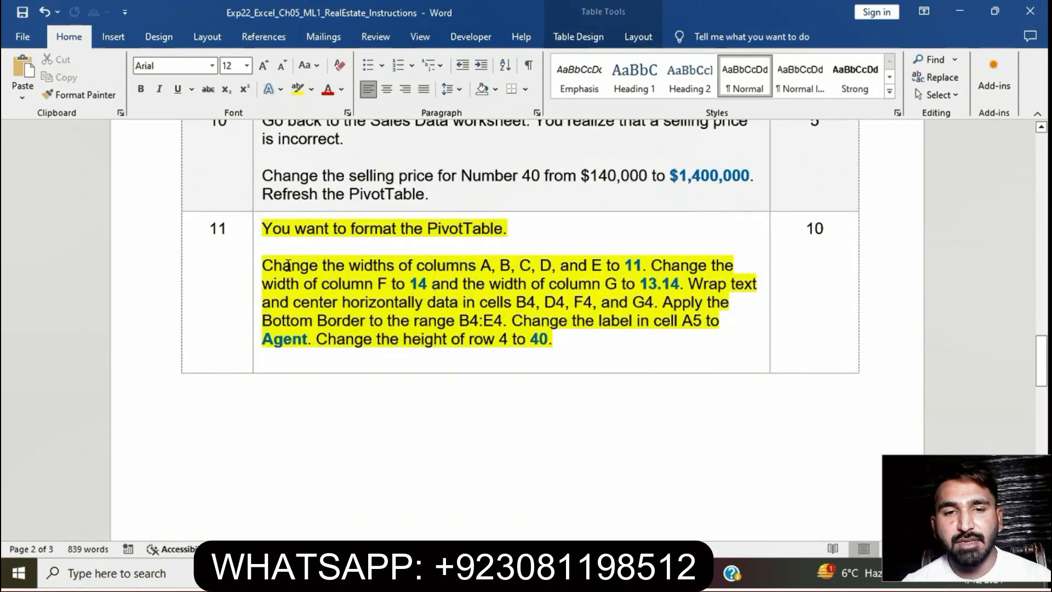
drag(267, 266, 638, 261)
click(469, 573)
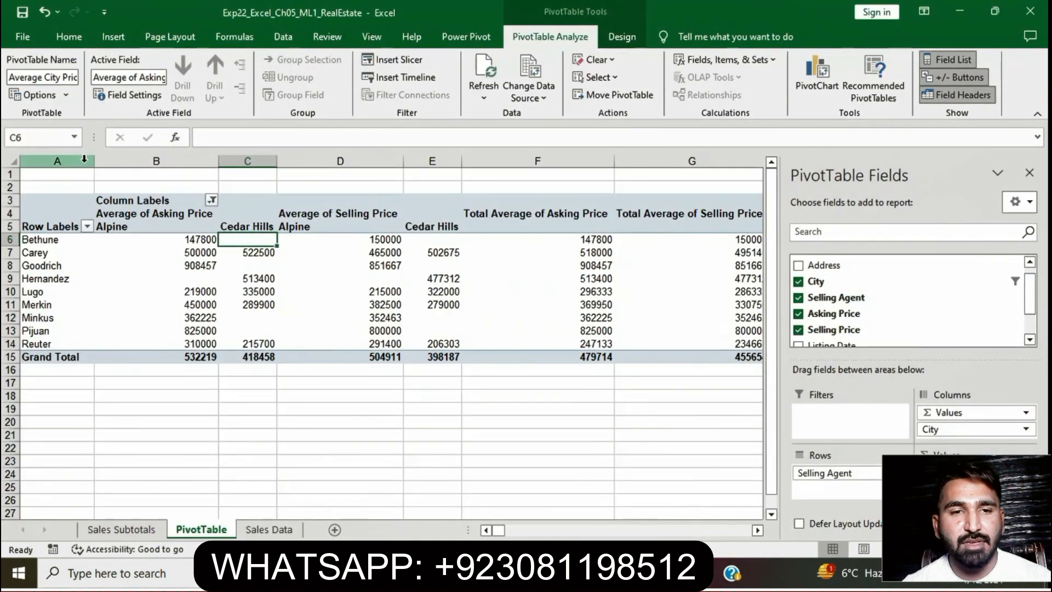
Step: Set the width of column A on the PivotTable sheet to 11
click(83, 160)
right_click(84, 160)
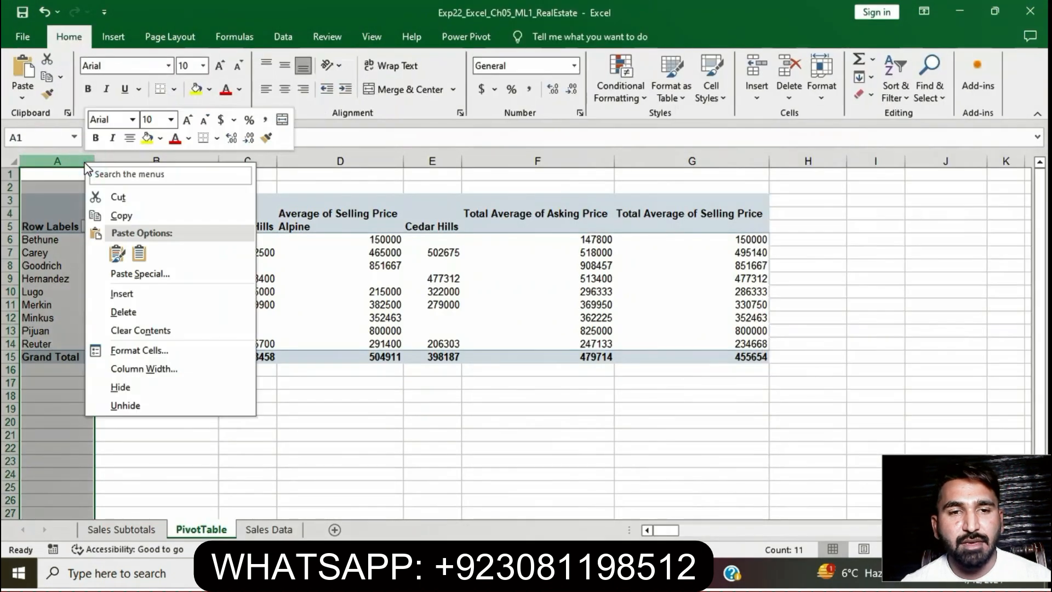
click(159, 368)
key(BackSpace)
text(11)
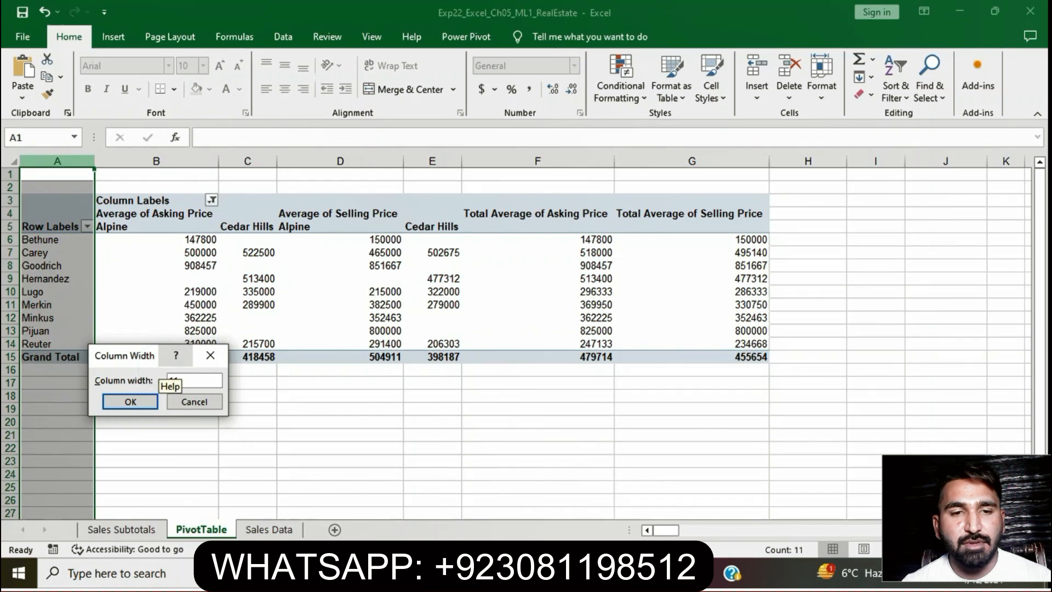
click(131, 402)
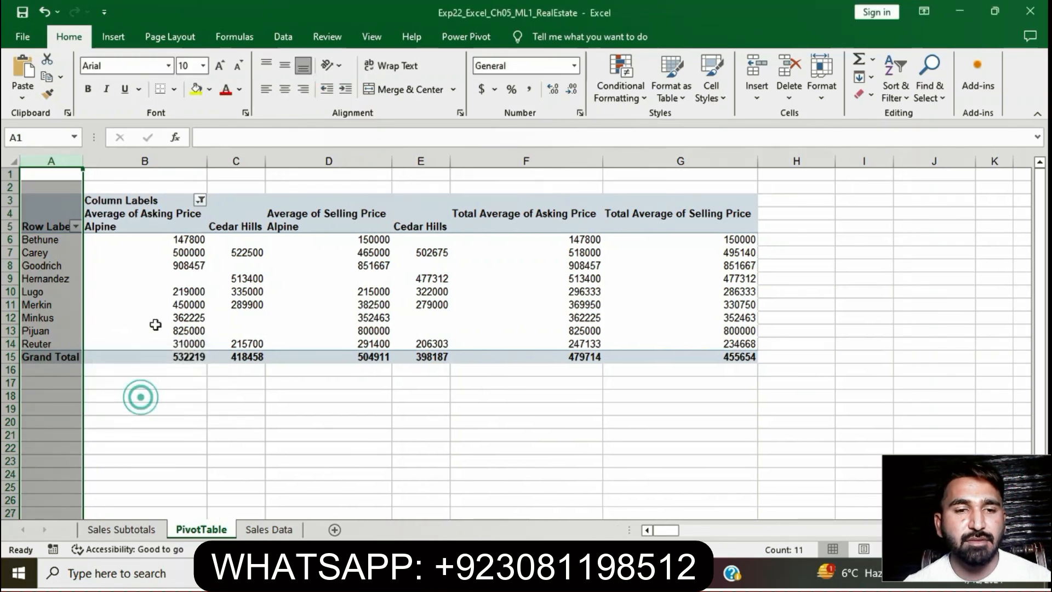
Step: Set the width of column B on the PivotTable sheet to 11
click(156, 160)
right_click(158, 162)
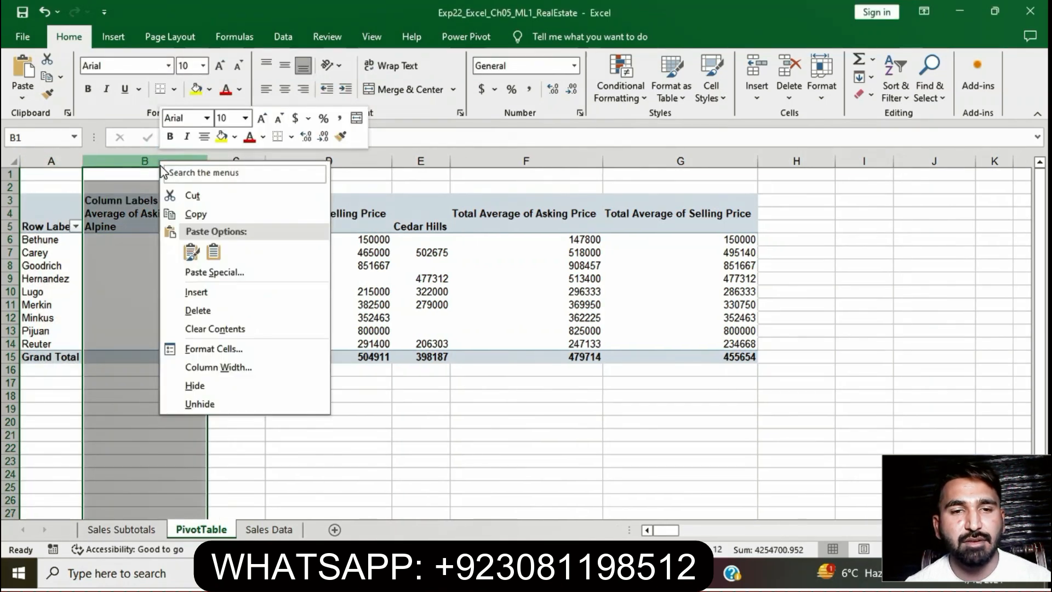
click(218, 368)
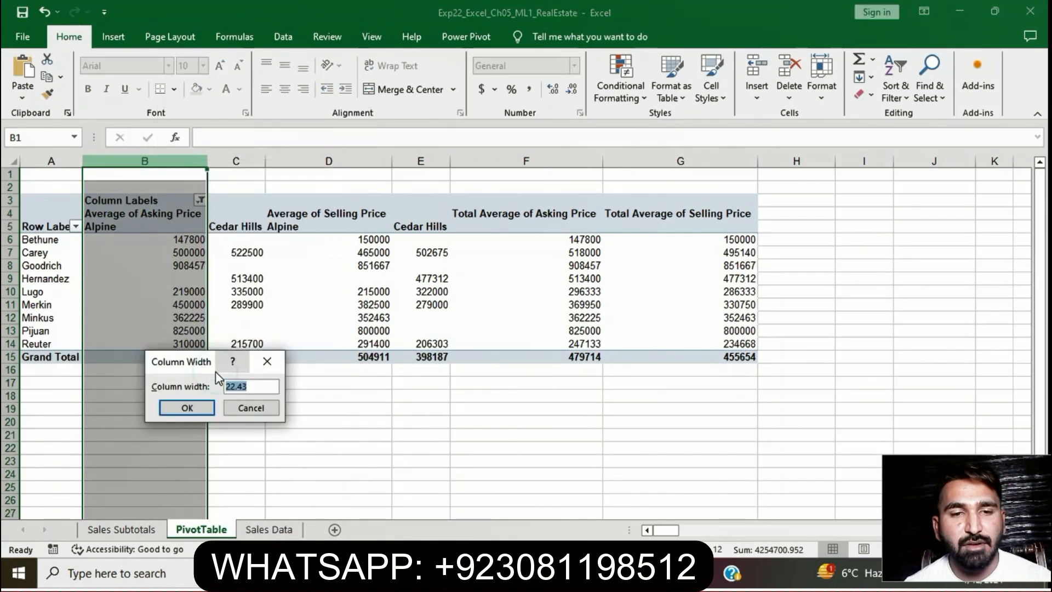
text(11)
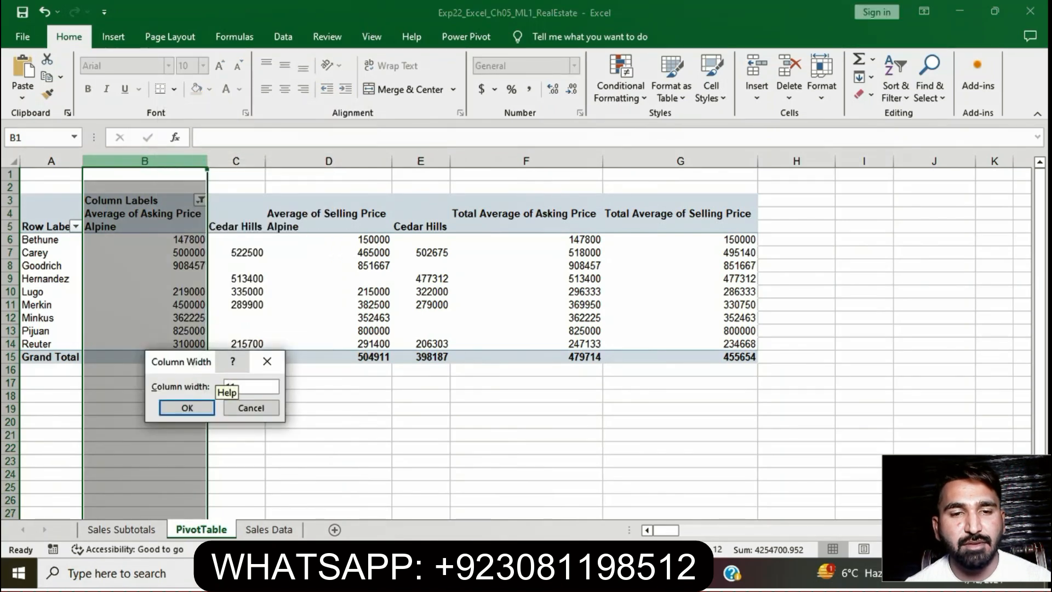
click(199, 407)
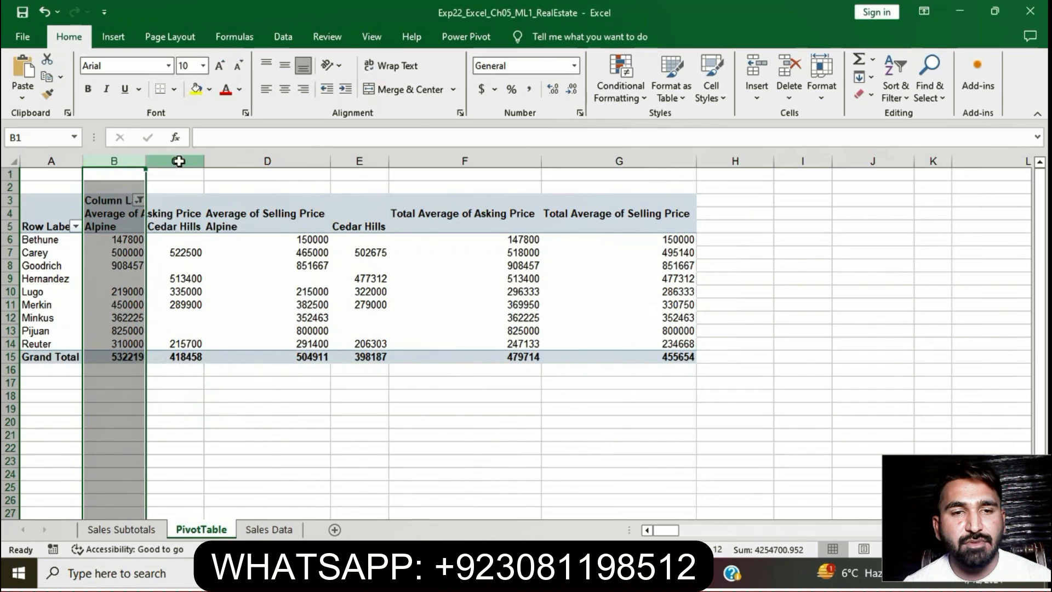
Step: Set the width of column C on the PivotTable sheet to 11
click(176, 160)
right_click(177, 161)
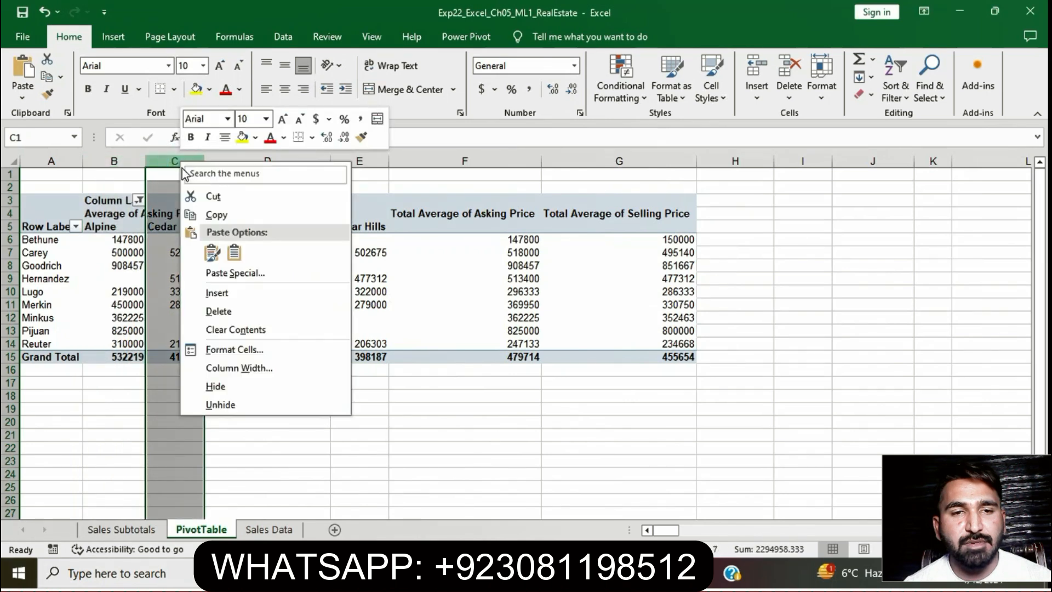
click(257, 368)
text(11)
click(236, 399)
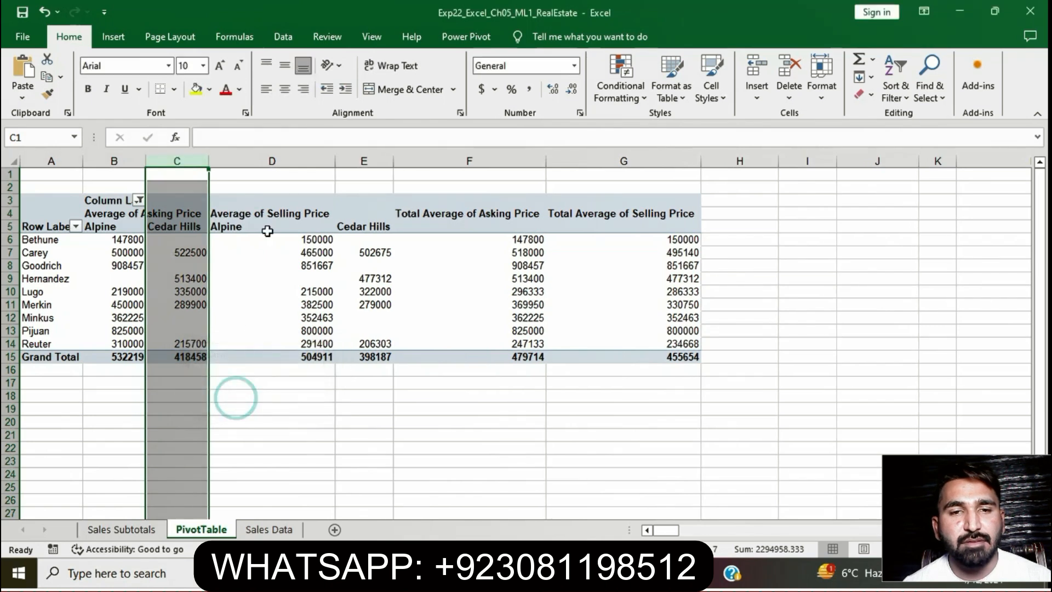
Step: Set the width of column D to 11 and dismiss the media player's Open dialog
key(ctrl+o)
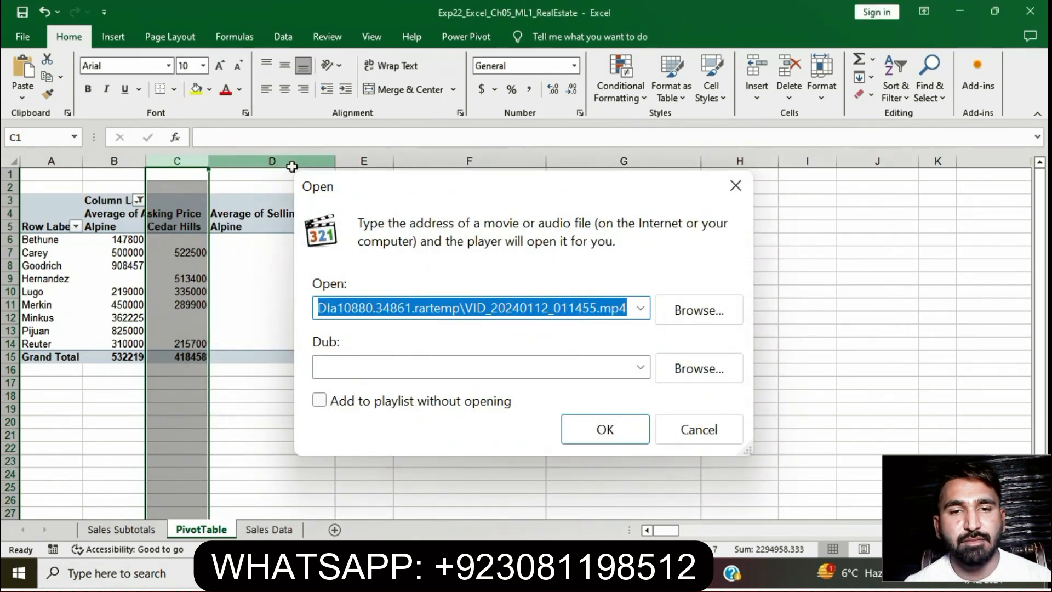
right_click(292, 163)
click(336, 371)
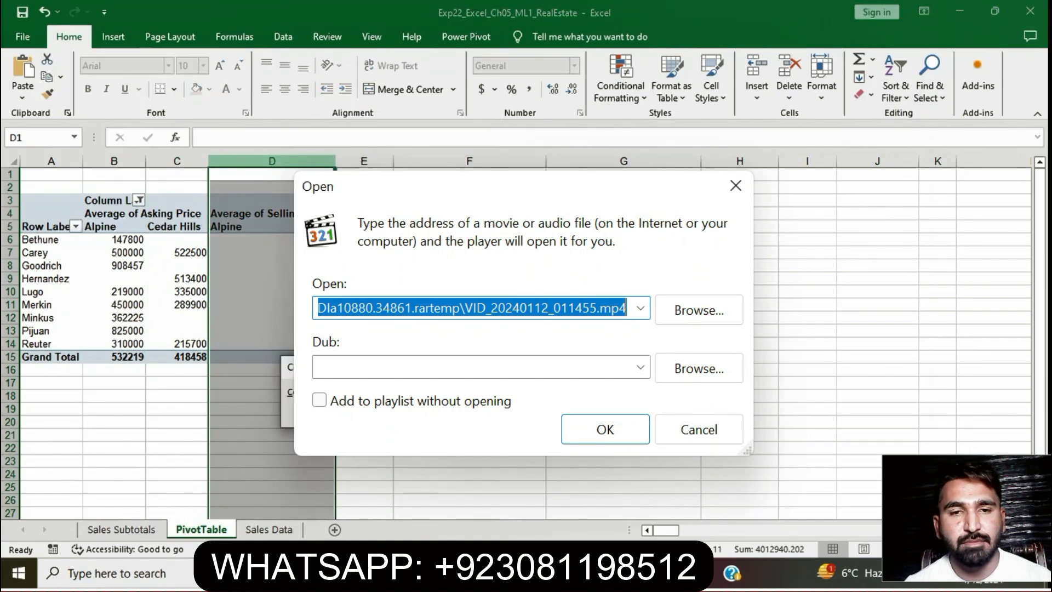
key(Return)
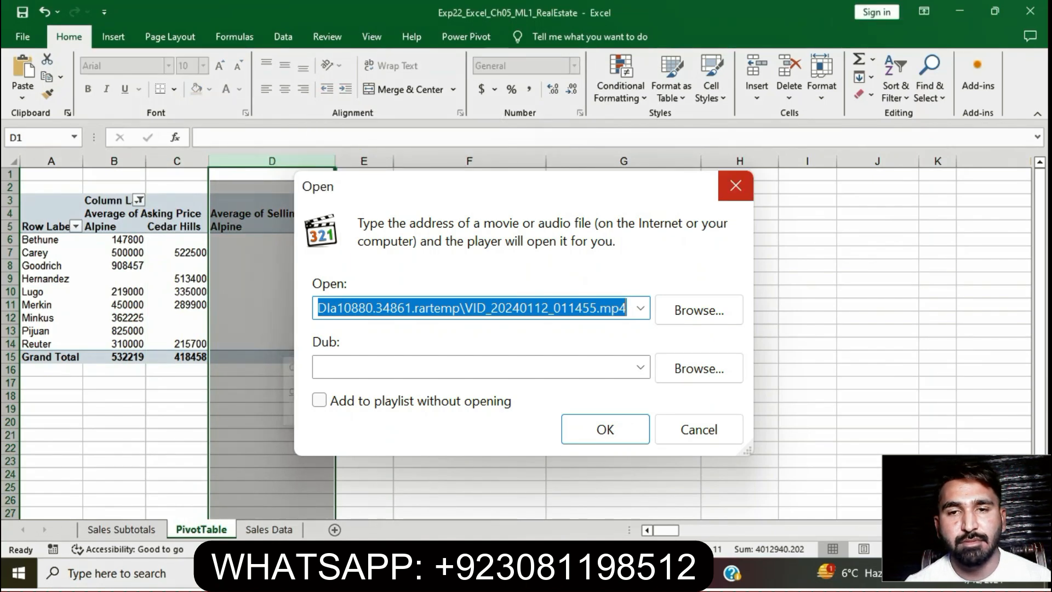
click(736, 186)
Step: Set the width of column E on the PivotTable sheet to 11
right_click(316, 161)
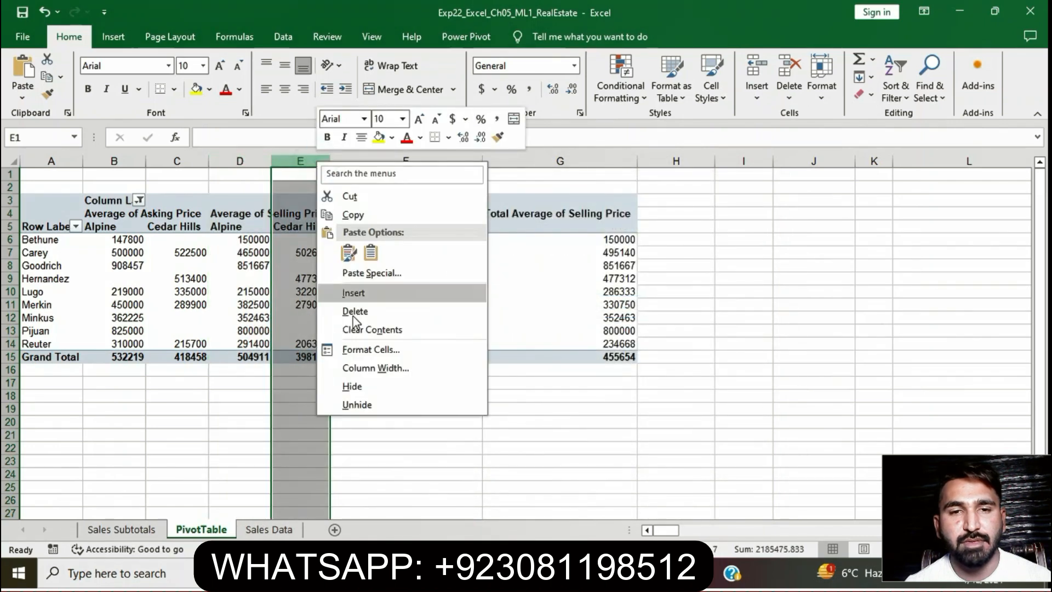
click(356, 368)
text(11)
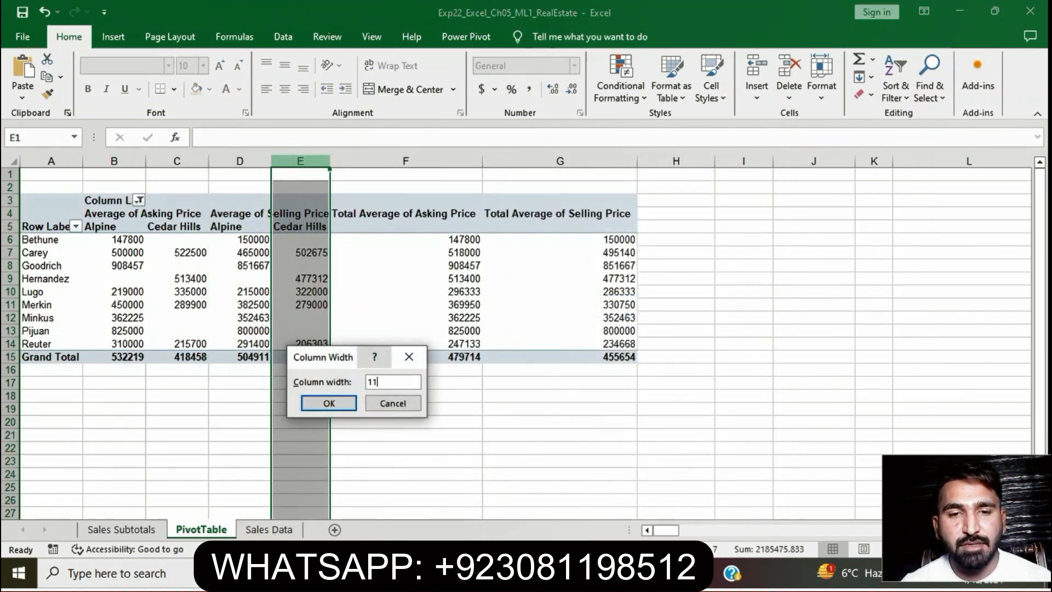
click(329, 404)
Step: Mark the step 11 wording on column F in Word and set that column's width to 14 in Excel
key(alt+Tab)
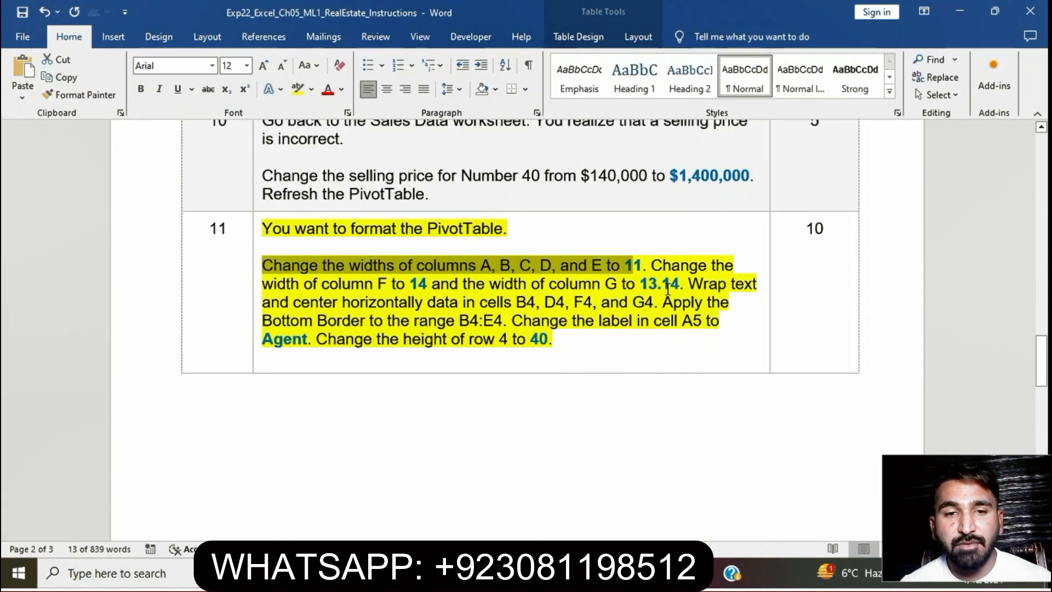
drag(277, 286, 429, 285)
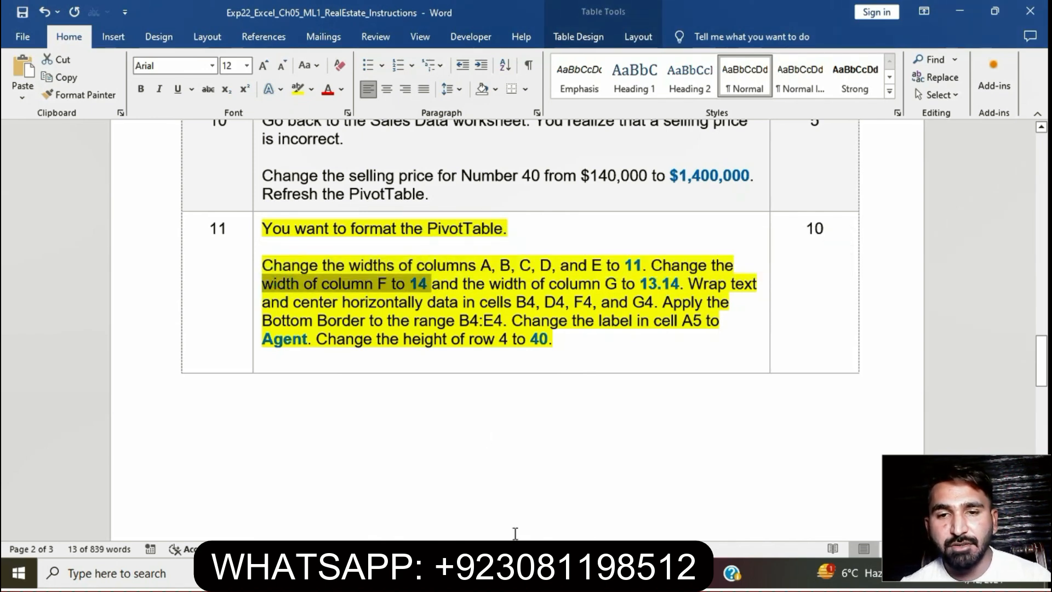
click(511, 573)
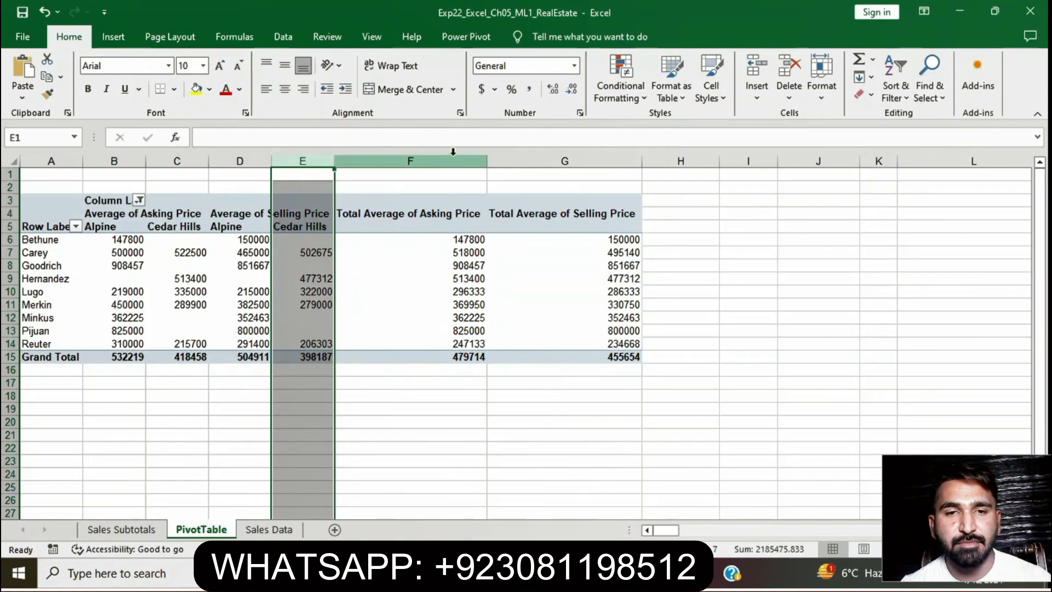
click(453, 153)
right_click(454, 159)
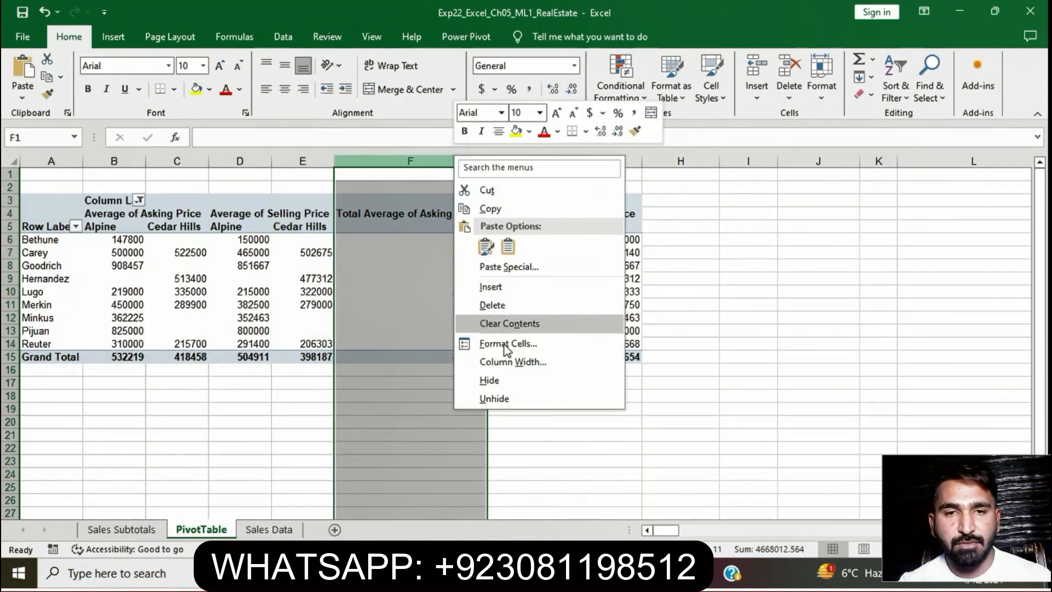
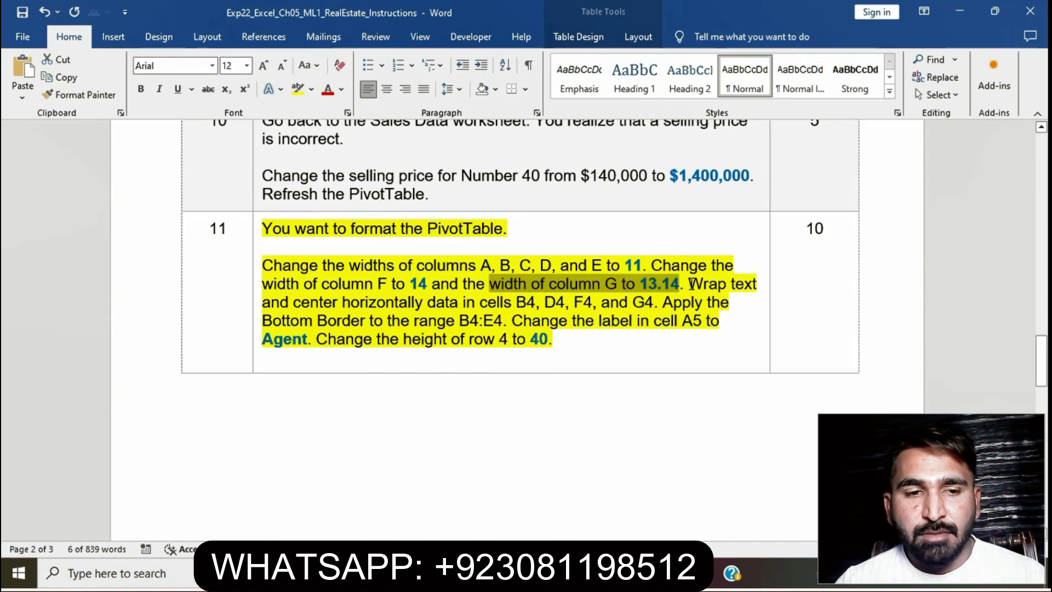
Step: Mark the step 11 sentence on wrapping and centering in Word, and in Excel wrap and horizontally center the text in cell B4
drag(688, 284, 661, 302)
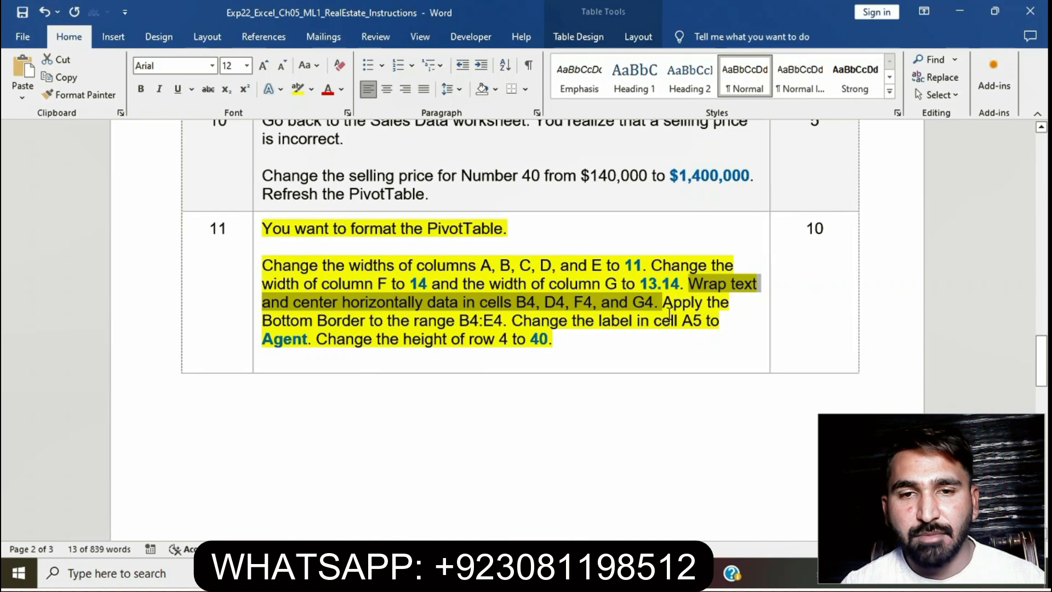
key(alt+Tab)
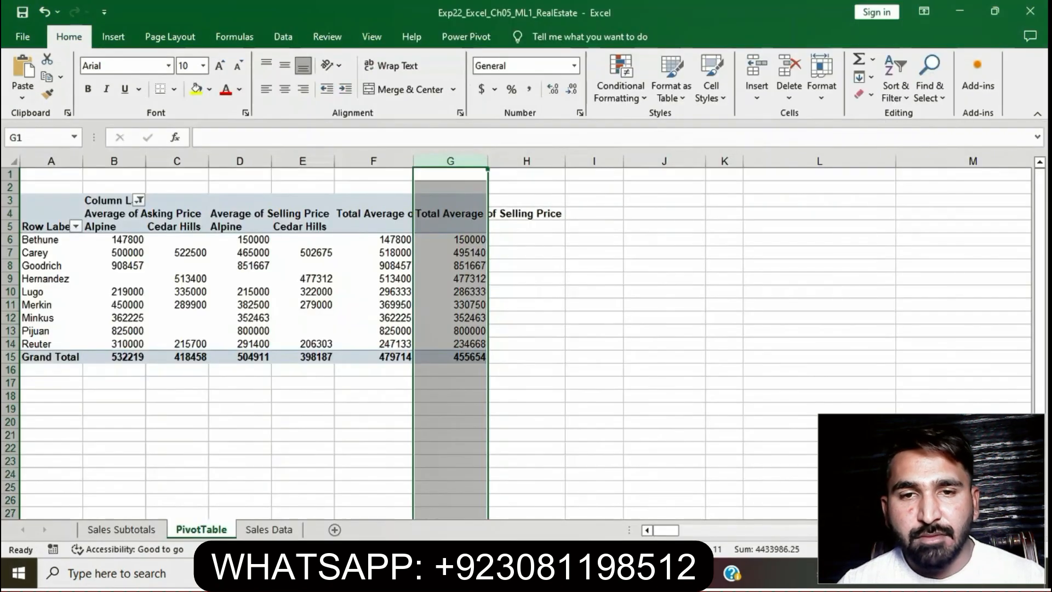
click(121, 214)
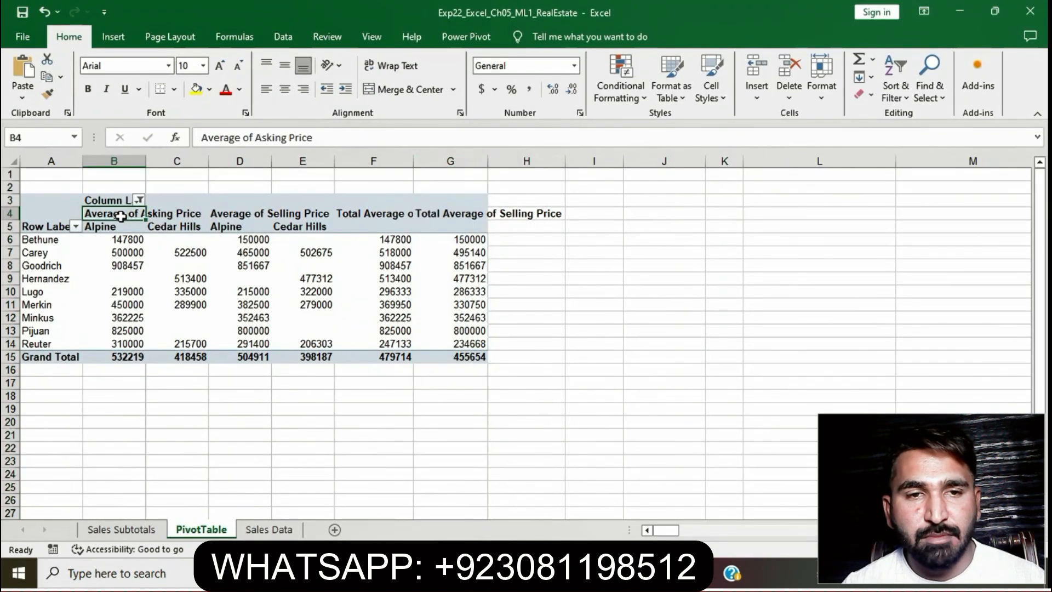
click(396, 66)
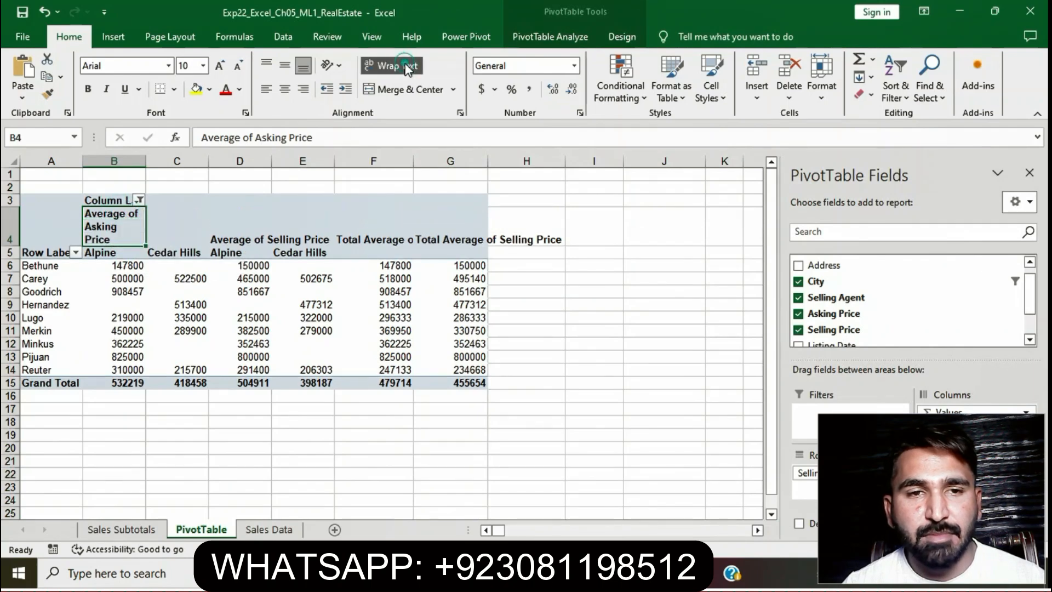
click(285, 93)
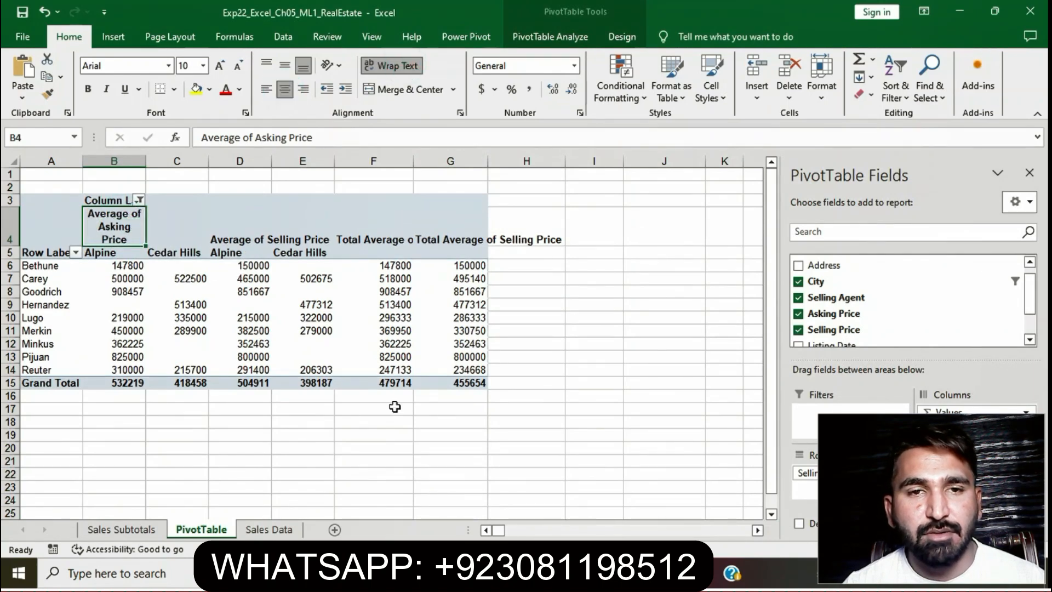
Step: Check the step 11 cell list in Word, and in Excel wrap and horizontally center the text in cell D4
key(alt+Tab)
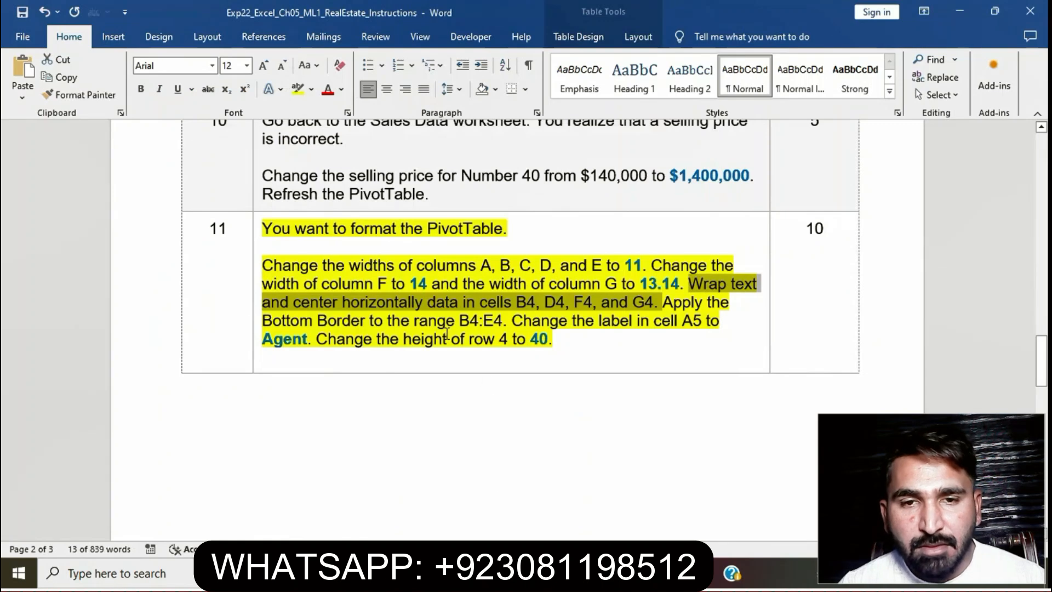
key(alt+Tab)
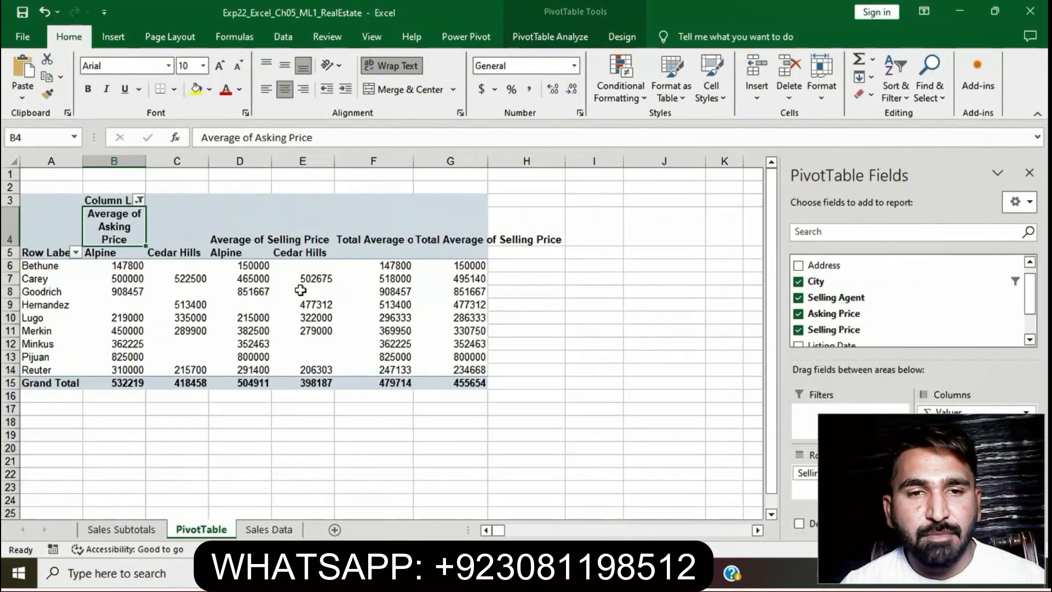
click(224, 240)
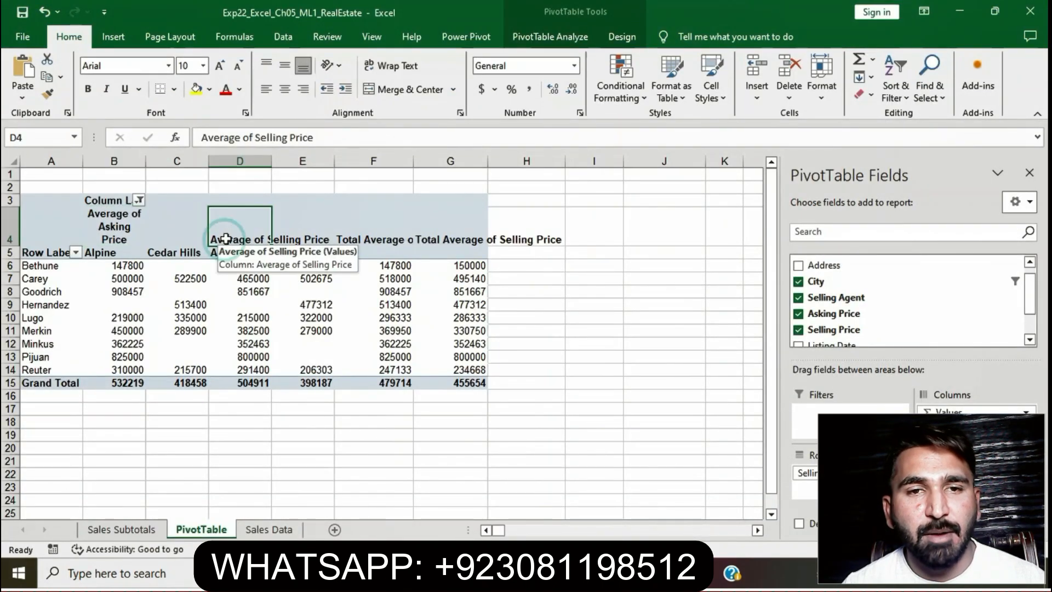
click(415, 66)
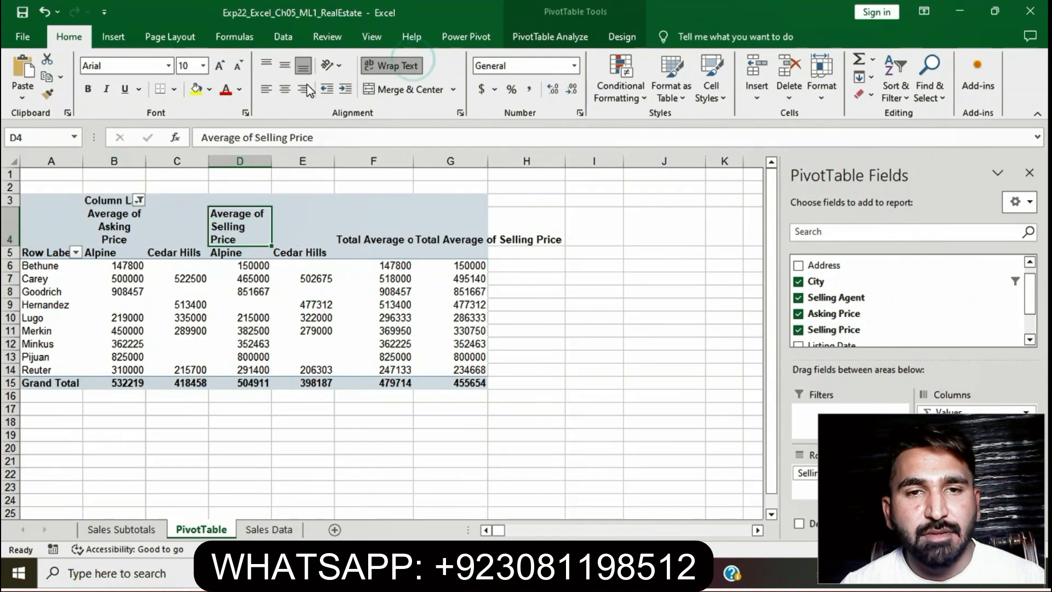
click(285, 89)
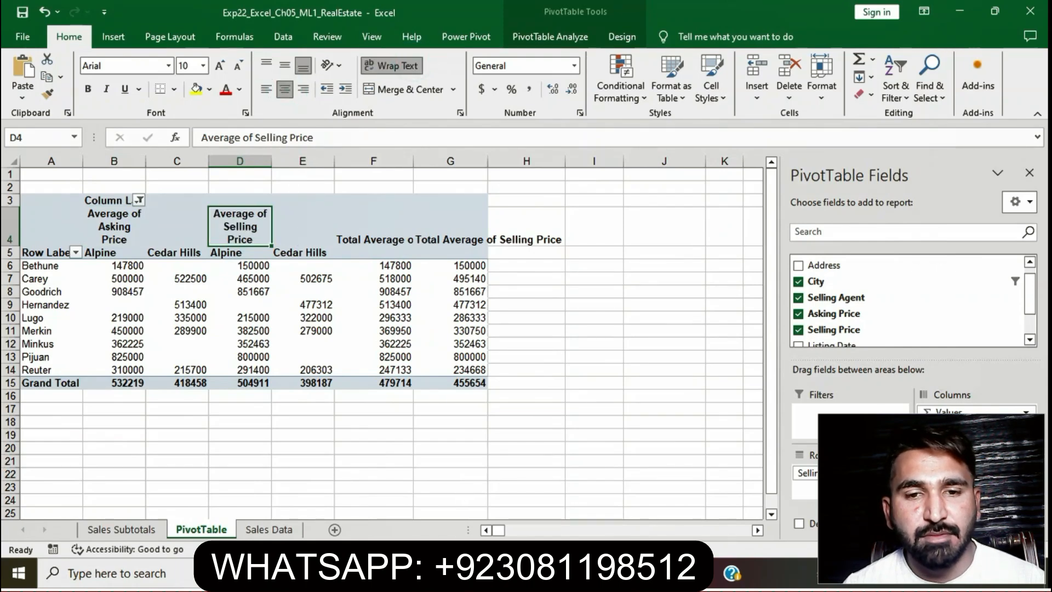
Step: Recheck the step 11 wording in Word, and in Excel wrap and horizontally center the text in cell F4
key(alt+Tab)
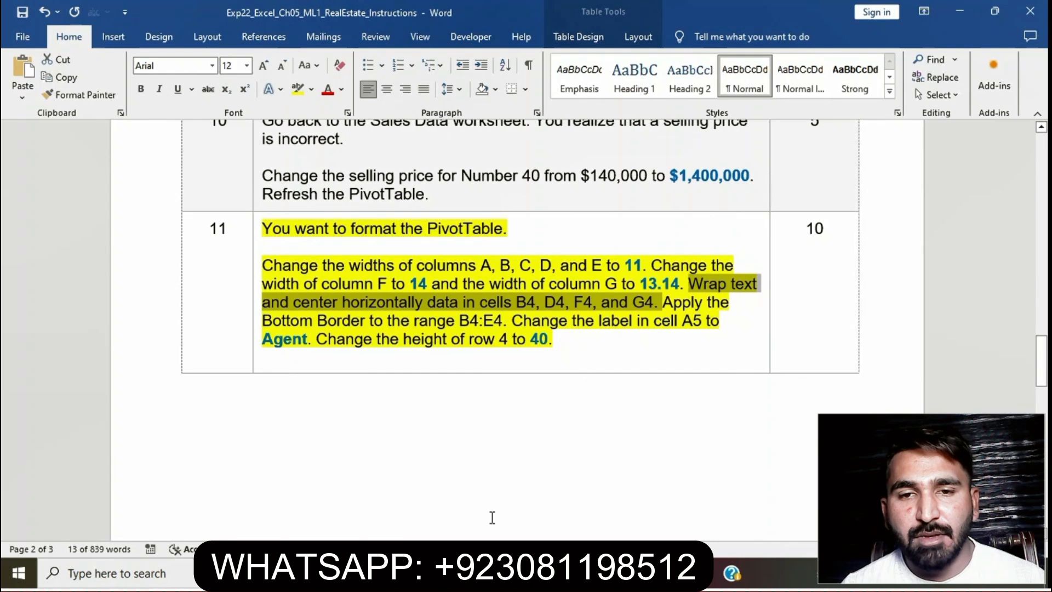
click(389, 311)
key(alt+Tab)
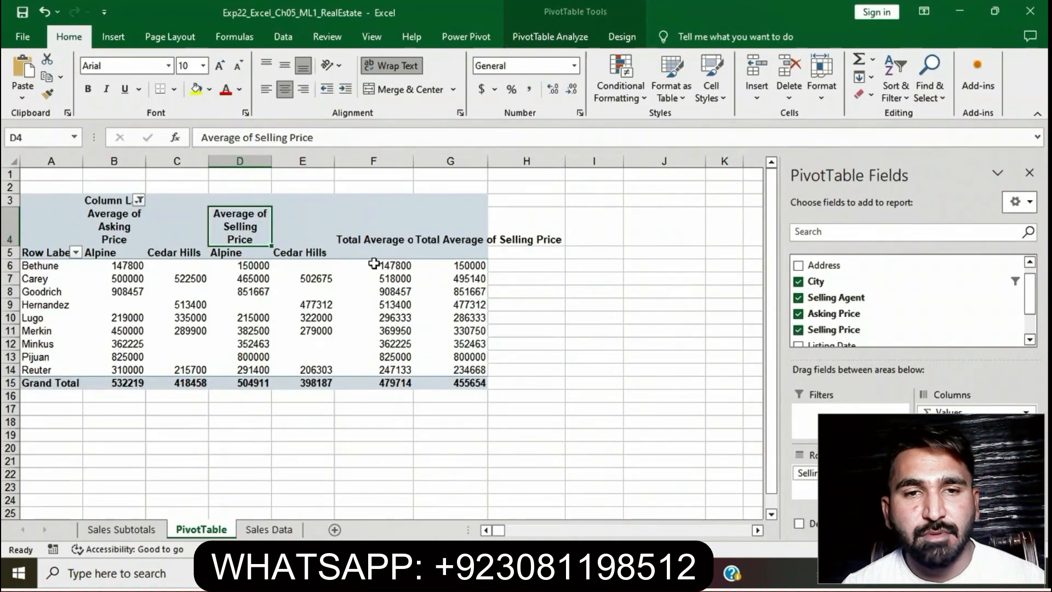
click(359, 238)
click(393, 67)
click(284, 89)
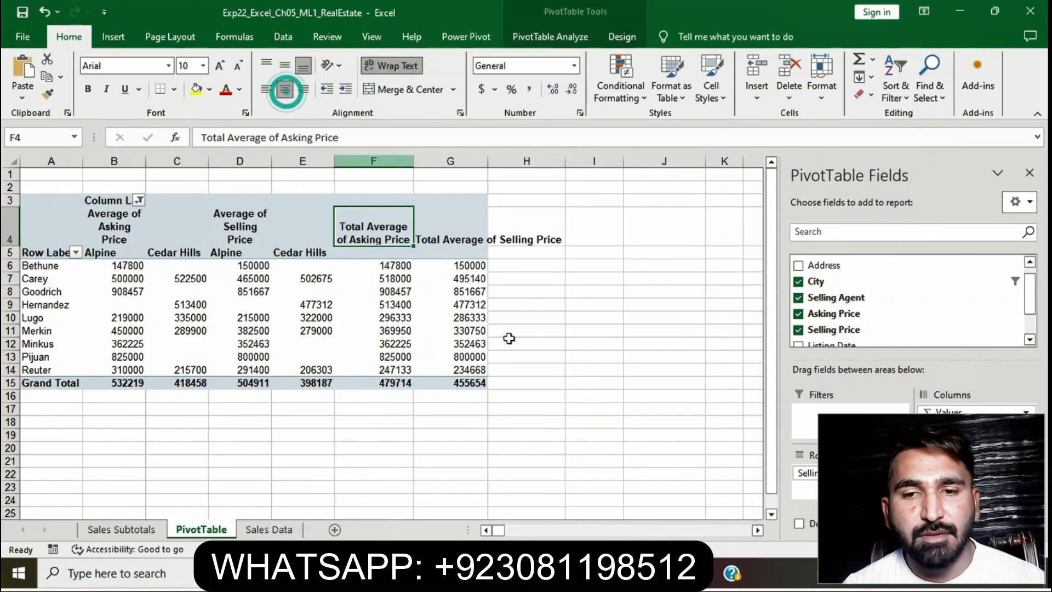
Step: Consult the step 11 cell list in Word once more, and in Excel wrap and horizontally center cell G4
key(alt+Tab)
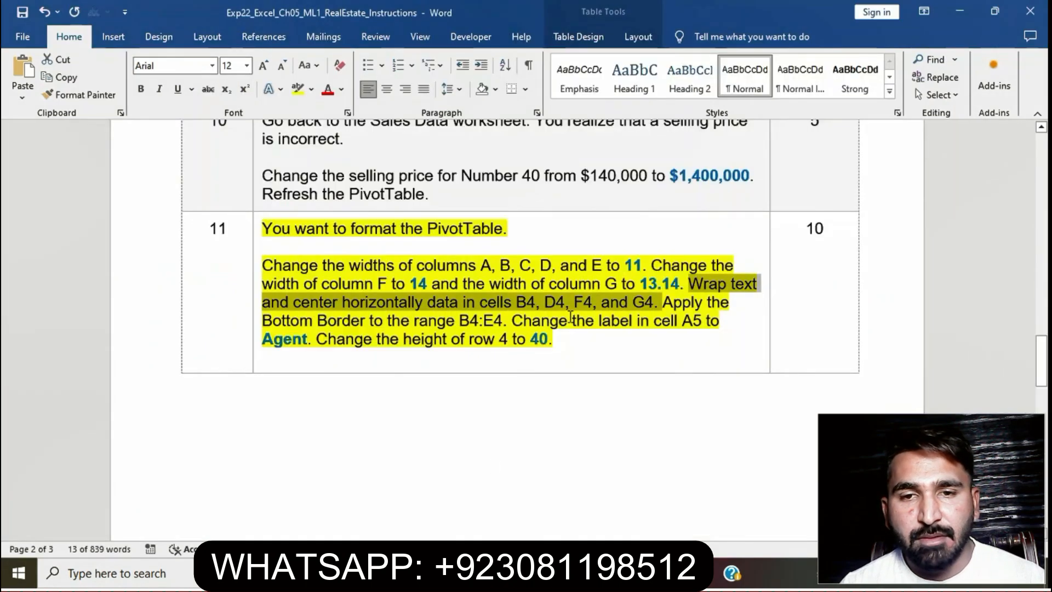
key(alt+Tab)
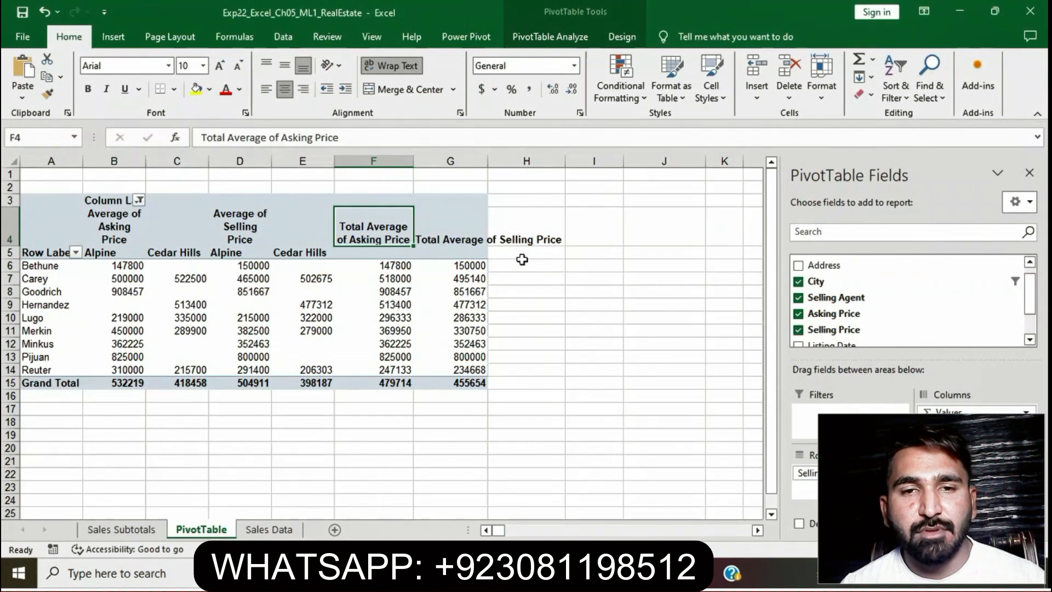
click(459, 238)
click(402, 64)
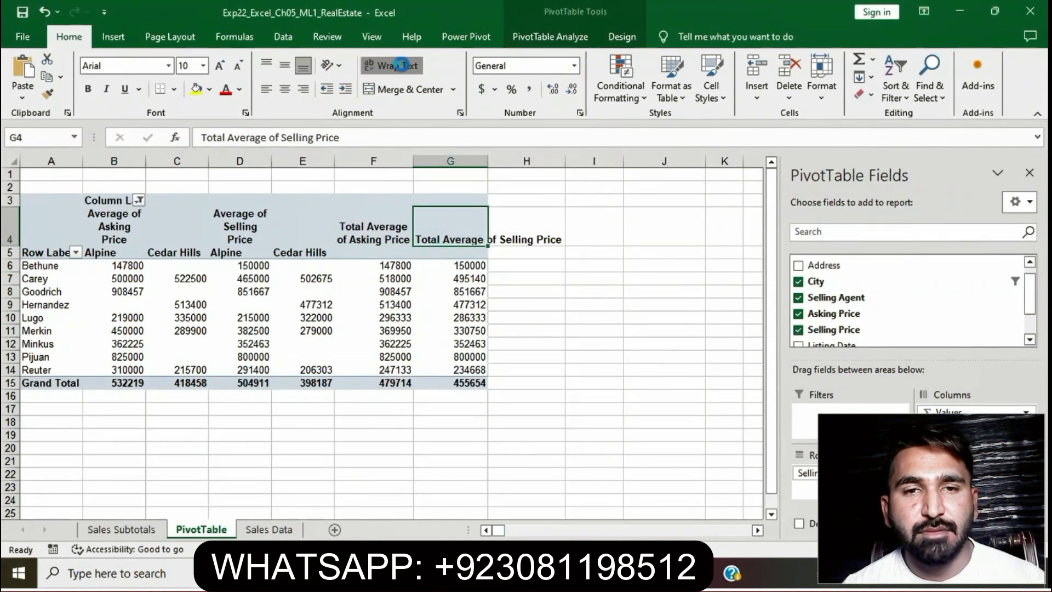
click(283, 90)
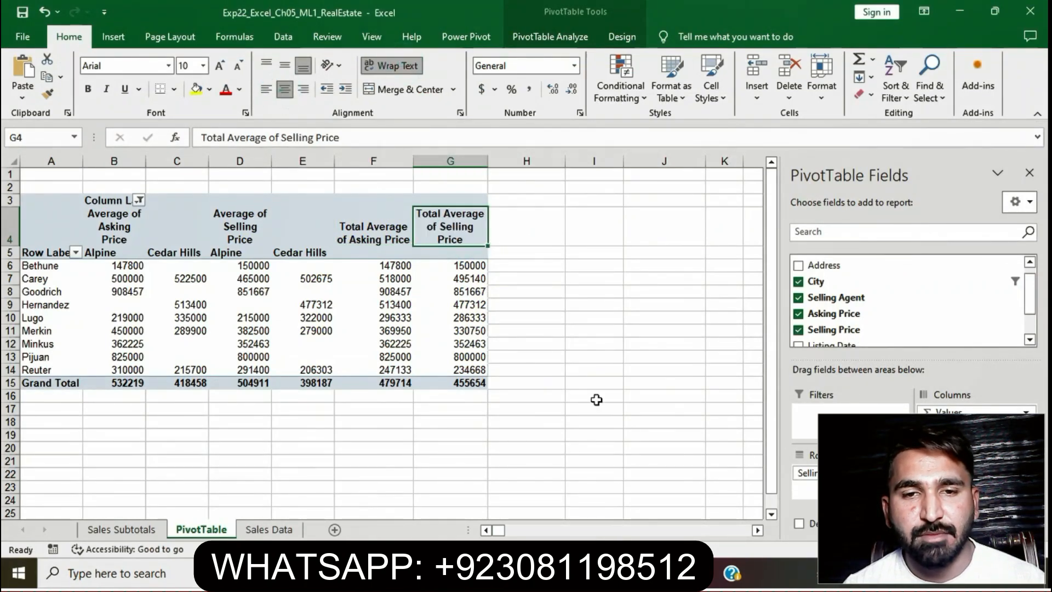
Step: Copy the range reference B4:E4 from step 11 in Word, and in Excel select that range and apply a Bottom Border
click(540, 573)
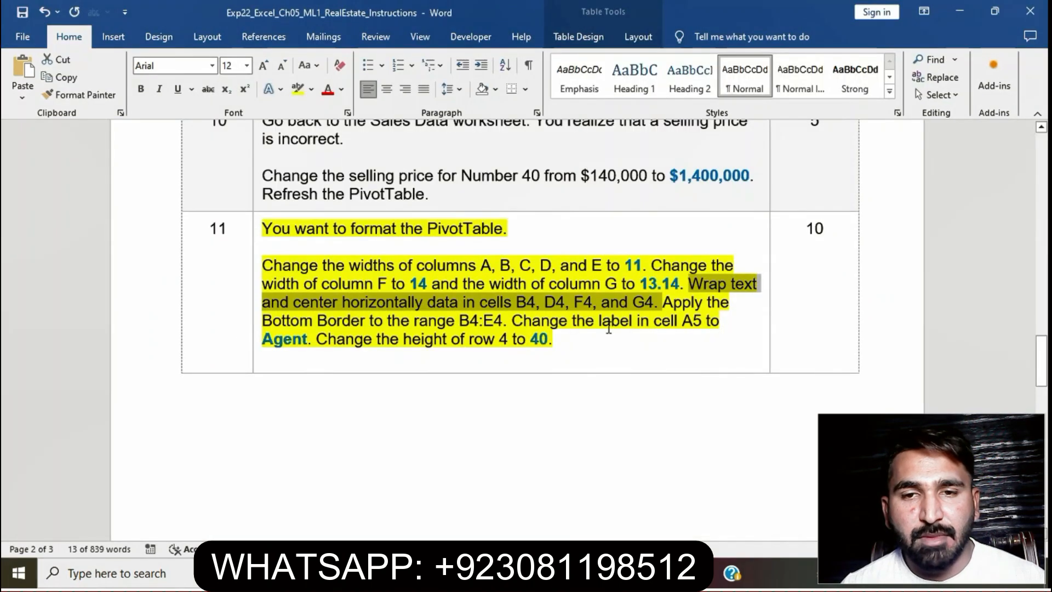
click(608, 325)
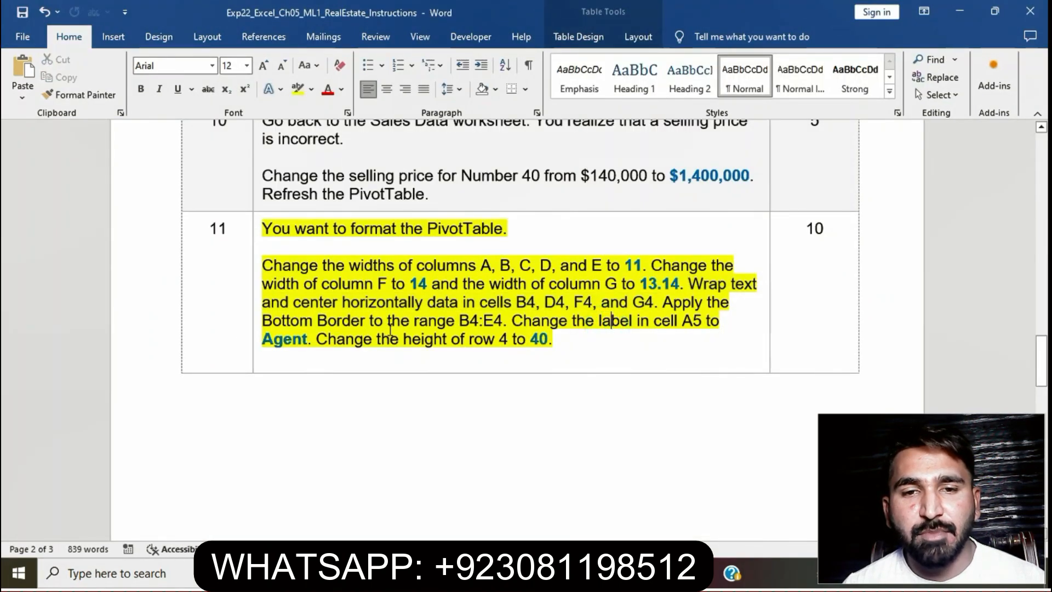
drag(458, 319, 498, 323)
key(ctrl+c)
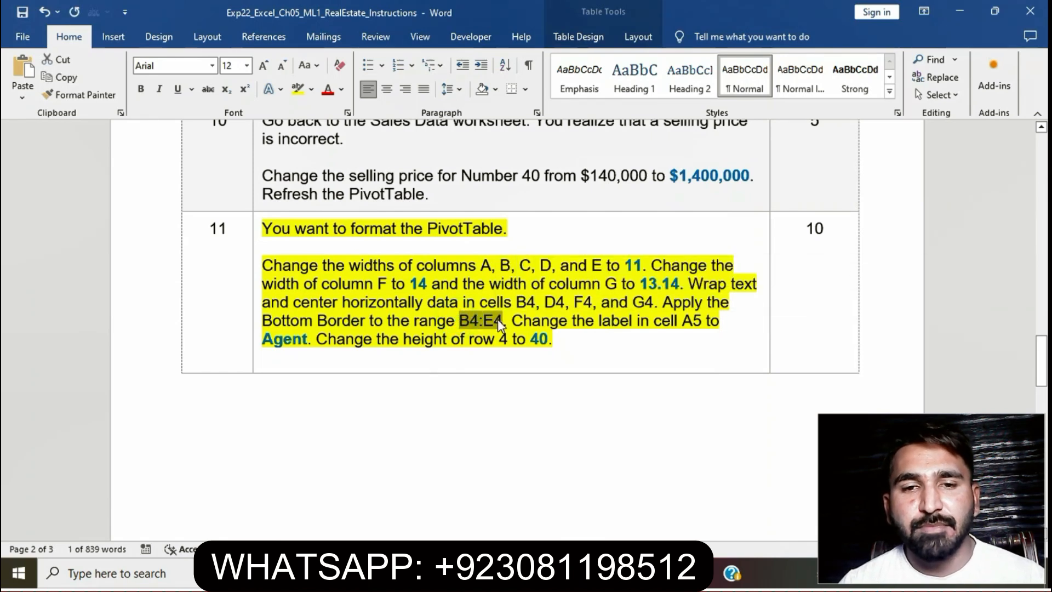
key(alt+Tab)
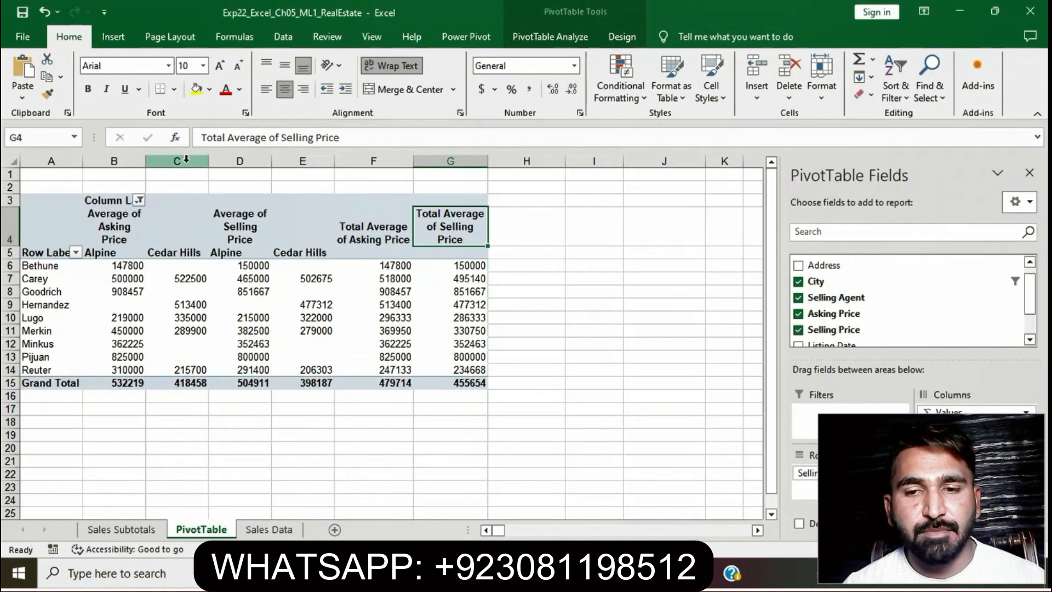
click(53, 137)
key(ctrl+v)
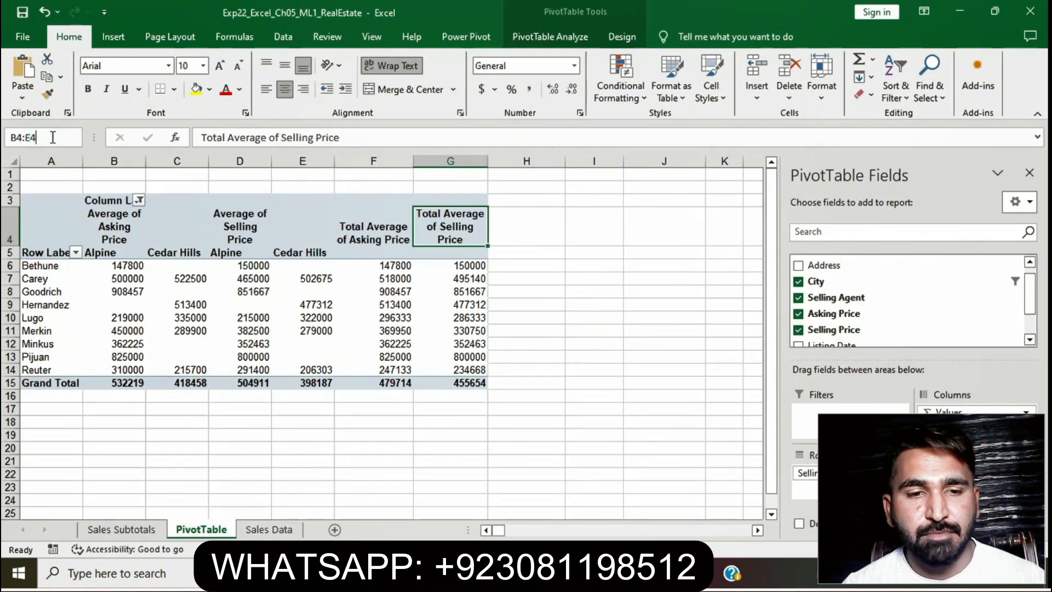
key(Return)
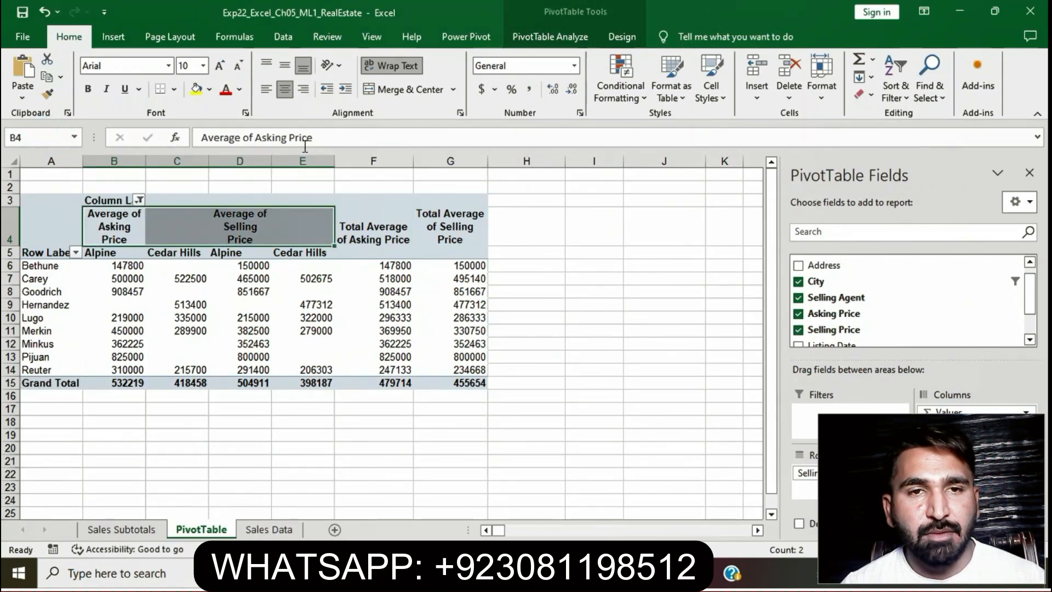
click(174, 90)
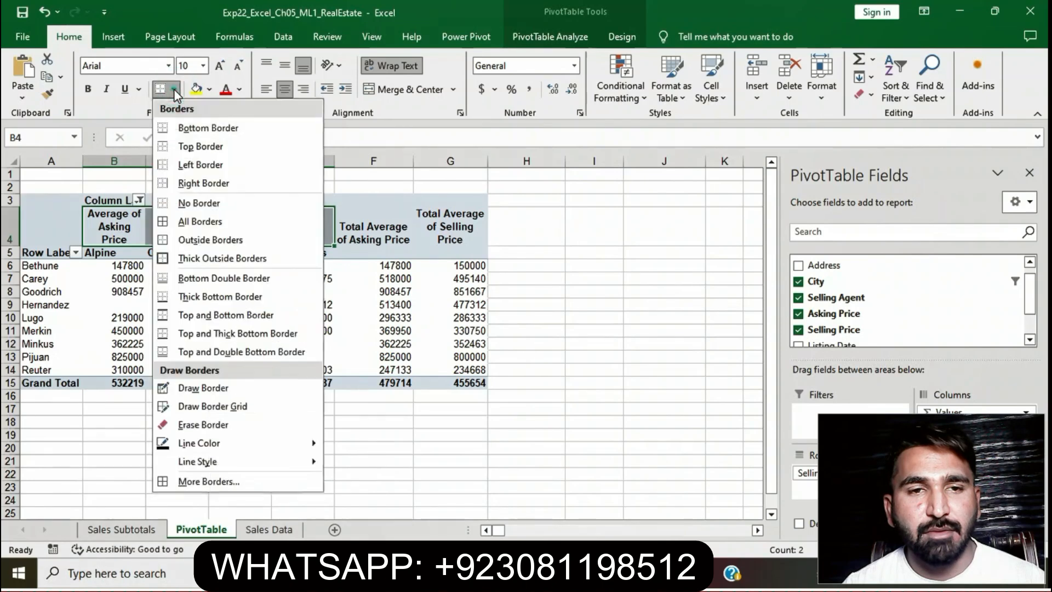
click(198, 129)
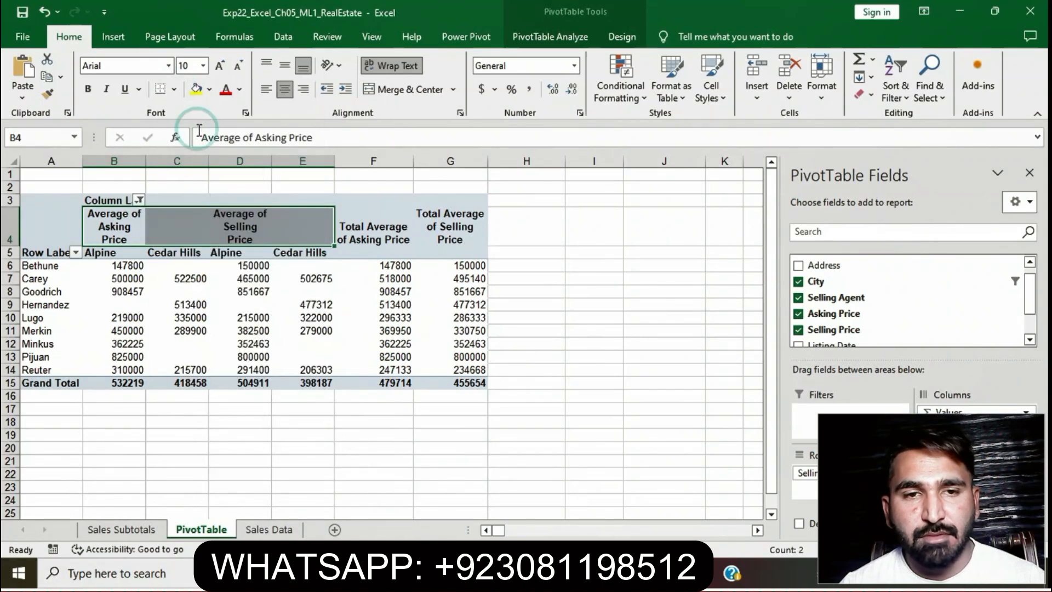
click(645, 384)
Step: Mark the word Agent in step 11 in Word, and in Excel change the label in cell A5 to Agent
click(477, 573)
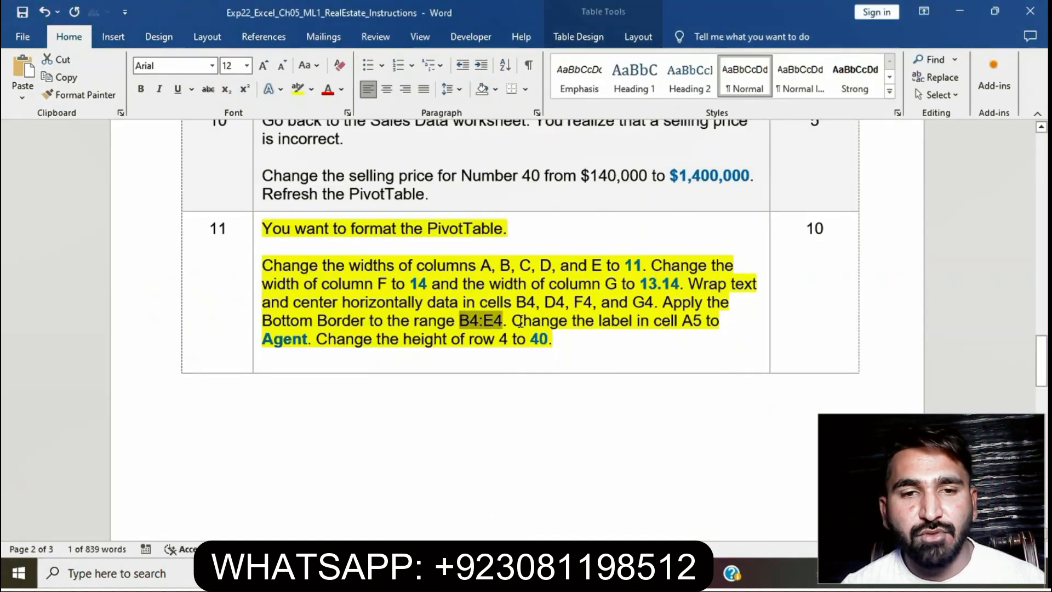
double_click(266, 340)
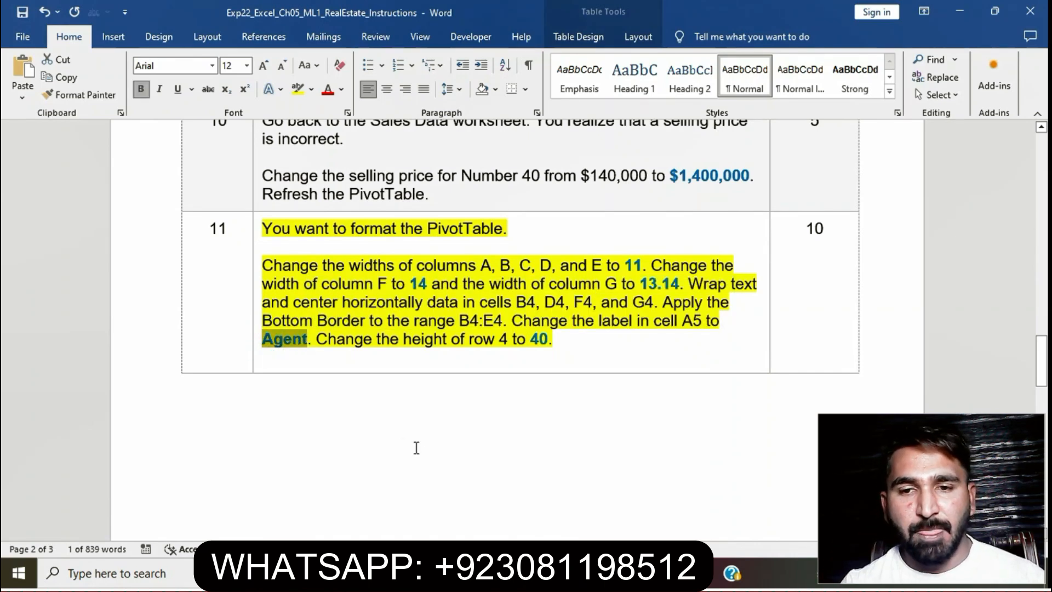
key(alt+Tab)
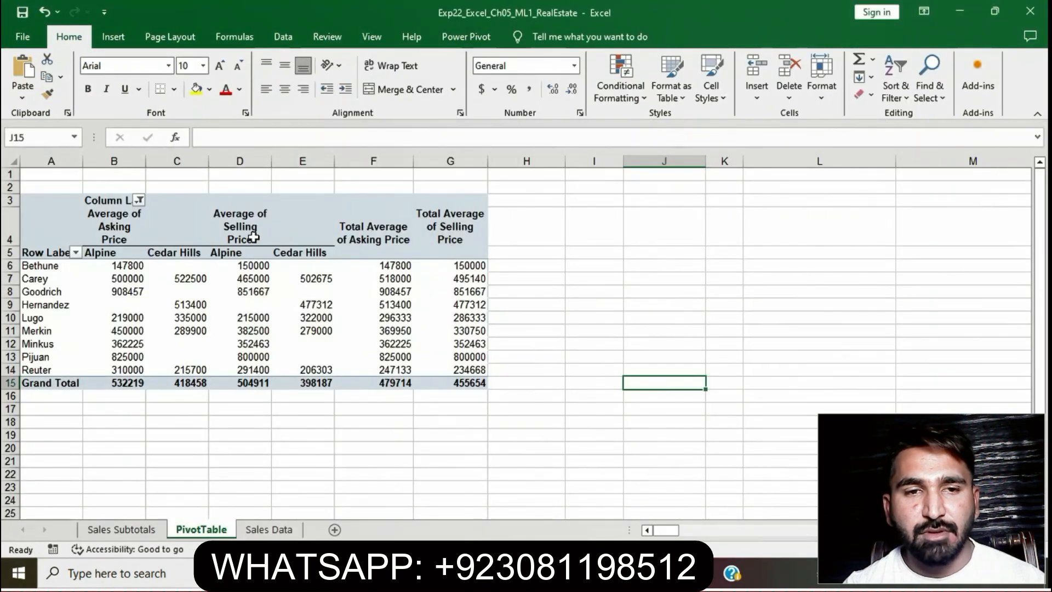
click(45, 255)
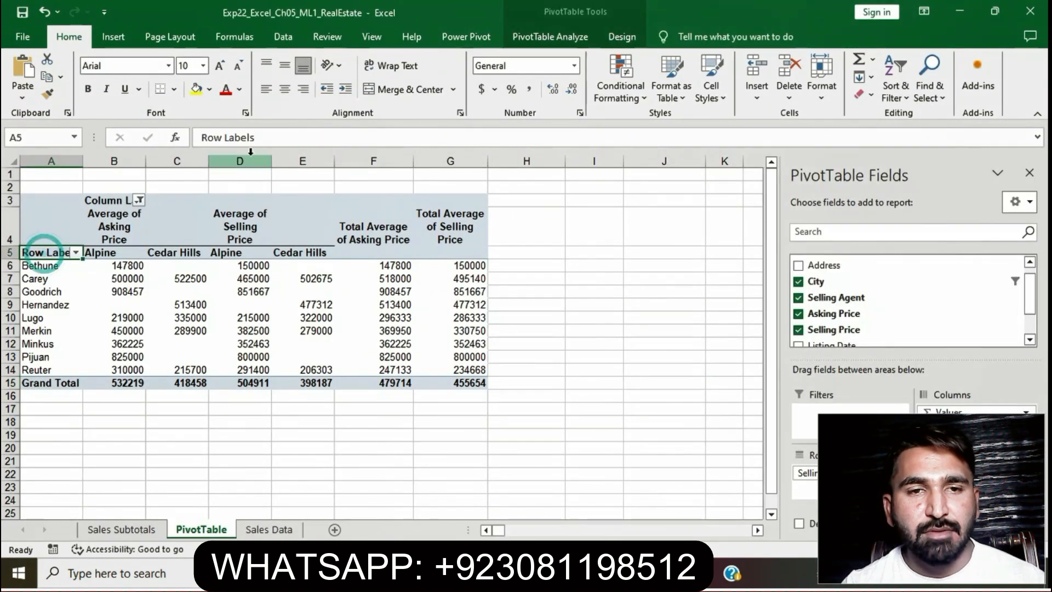
click(264, 141)
key(BackSpace)
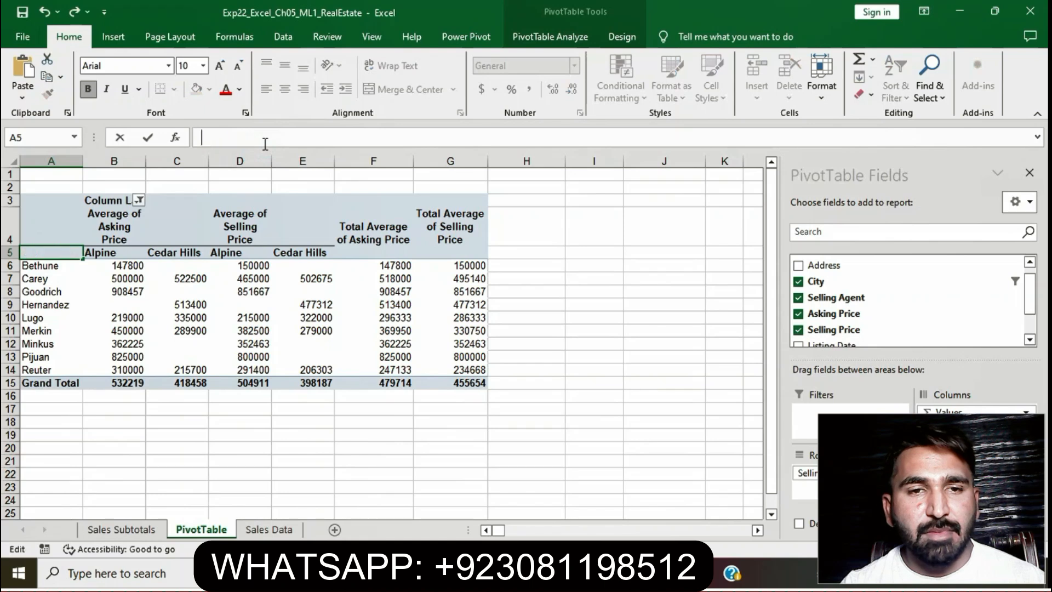
key(Return)
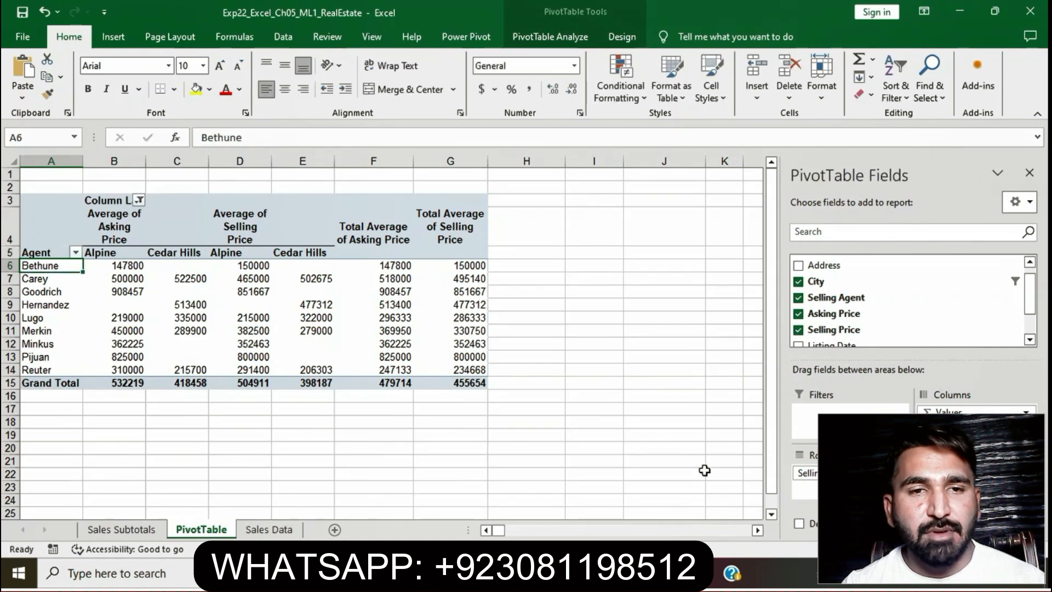
Step: Check the row height instruction in Word, and in Excel set the height of row 4 to 40
key(alt+Tab)
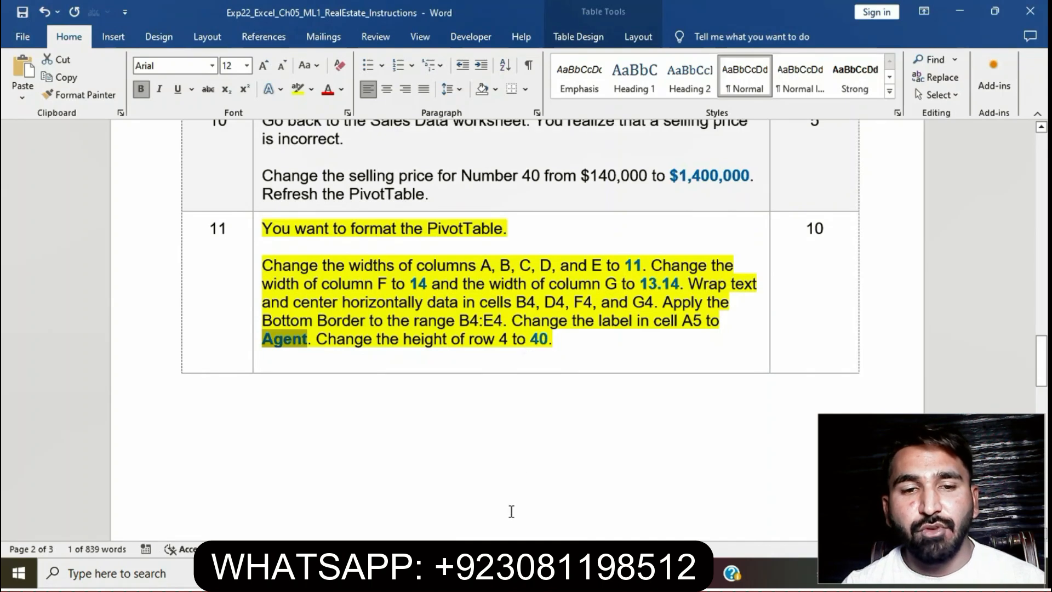
key(alt+Tab)
click(10, 226)
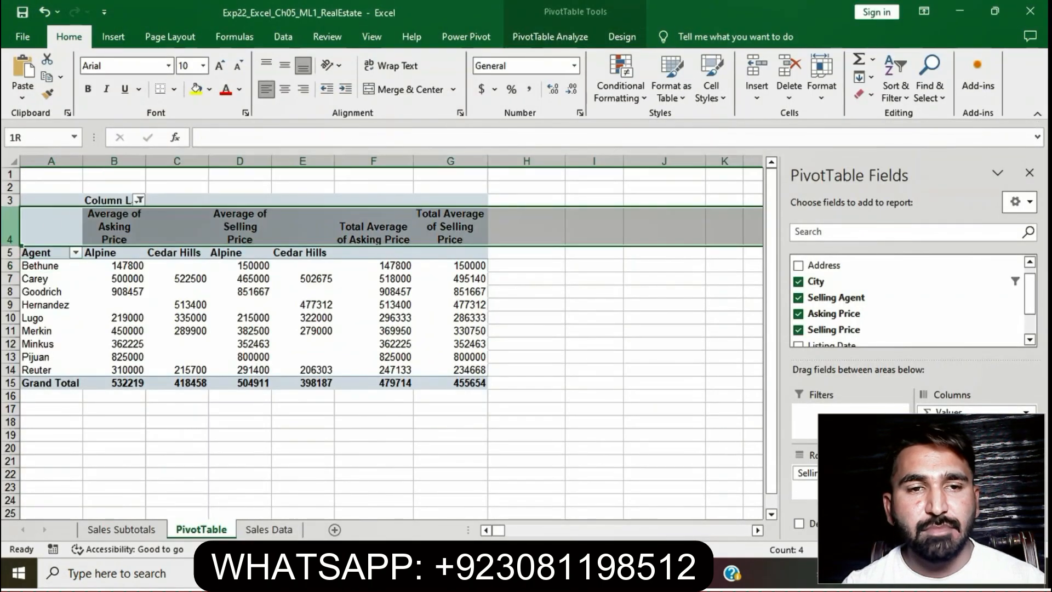
right_click(10, 226)
click(66, 440)
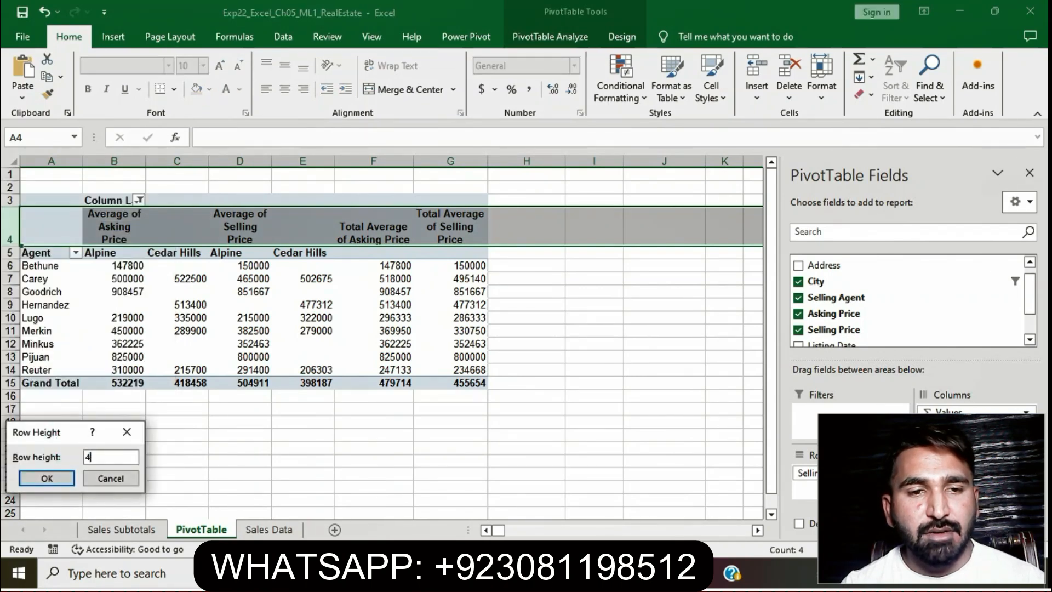
click(47, 478)
click(475, 471)
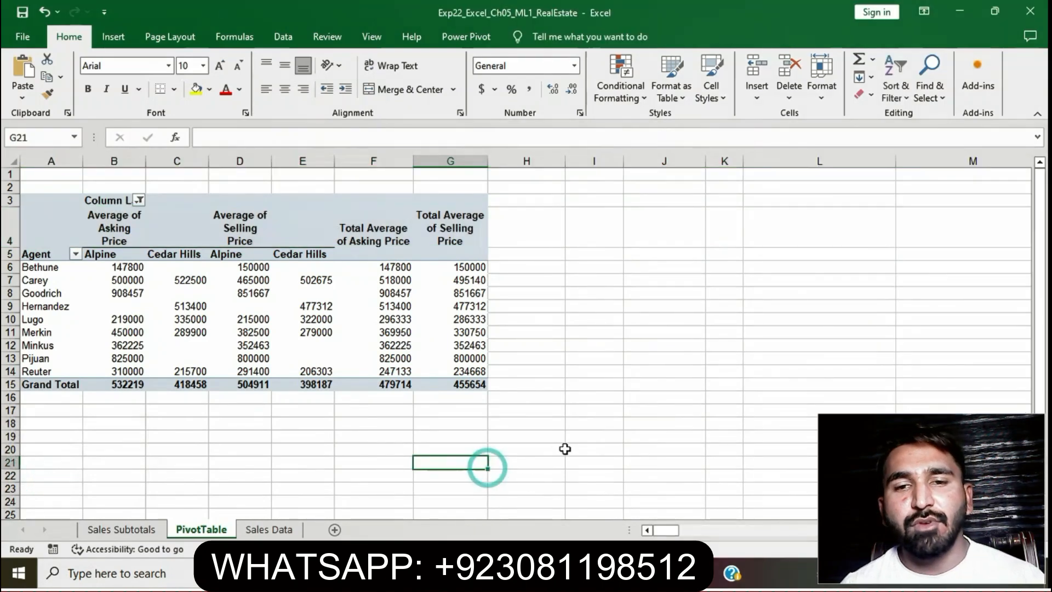
Step: Remove the yellow highlighting from the step 11 instructions in Word and move on to the step 12 instructions
key(alt+Tab)
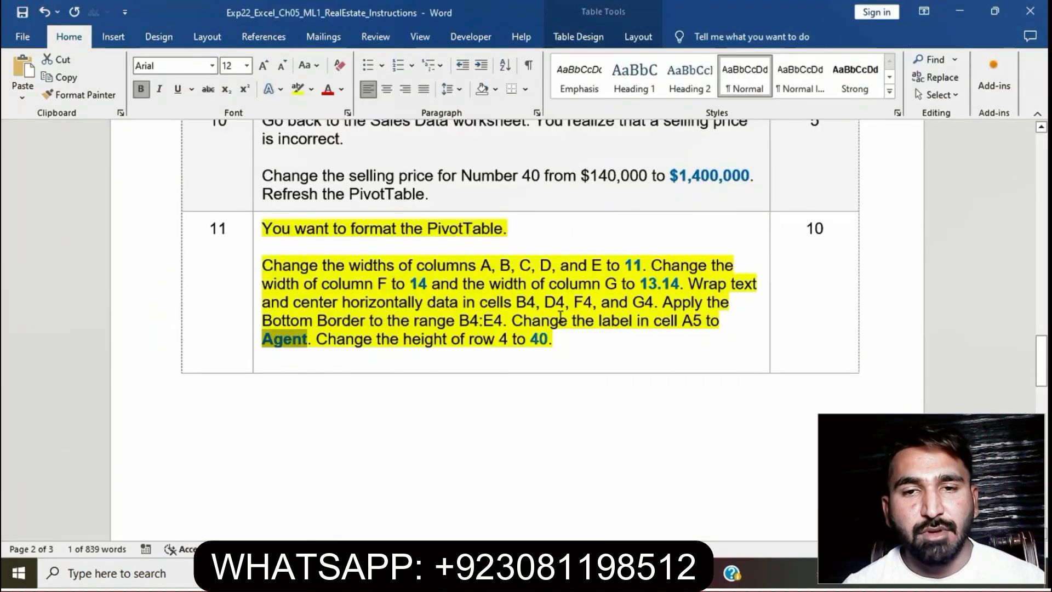
click(560, 316)
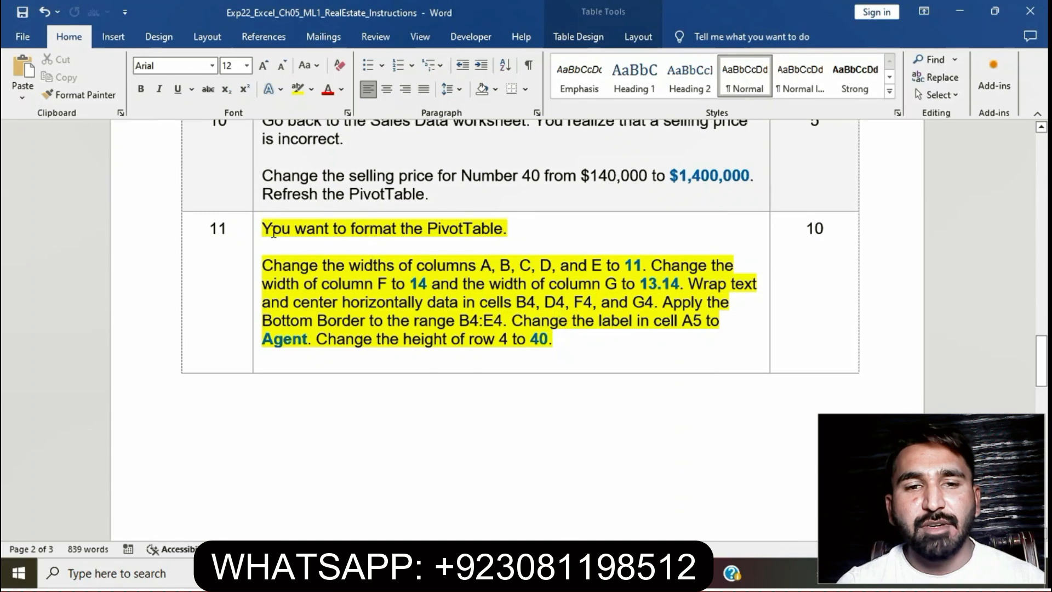
click(256, 231)
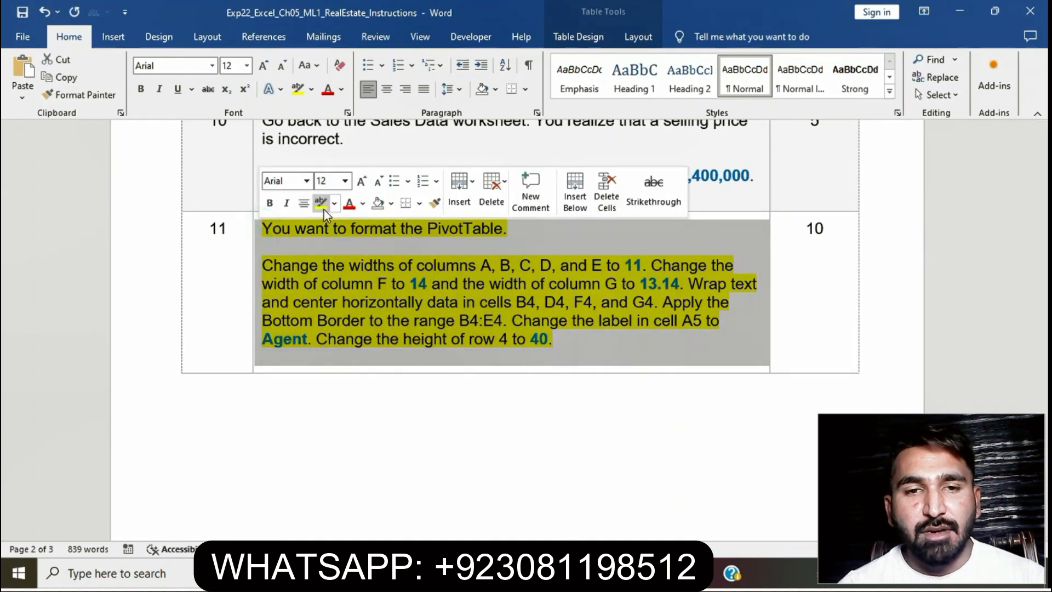
click(324, 209)
click(432, 290)
scroll(433, 289, down, 10)
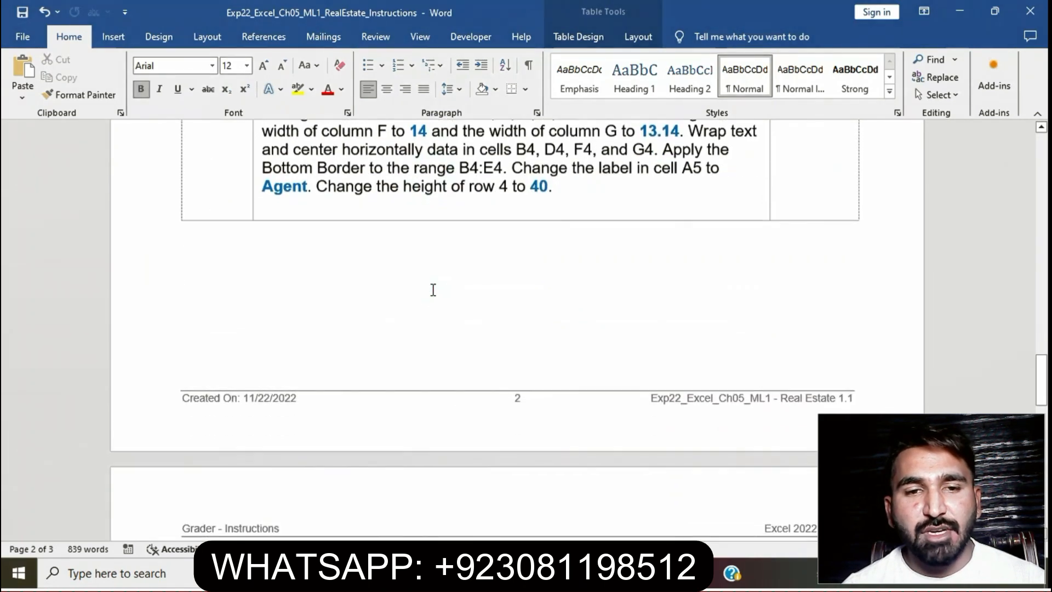
scroll(433, 289, down, 3)
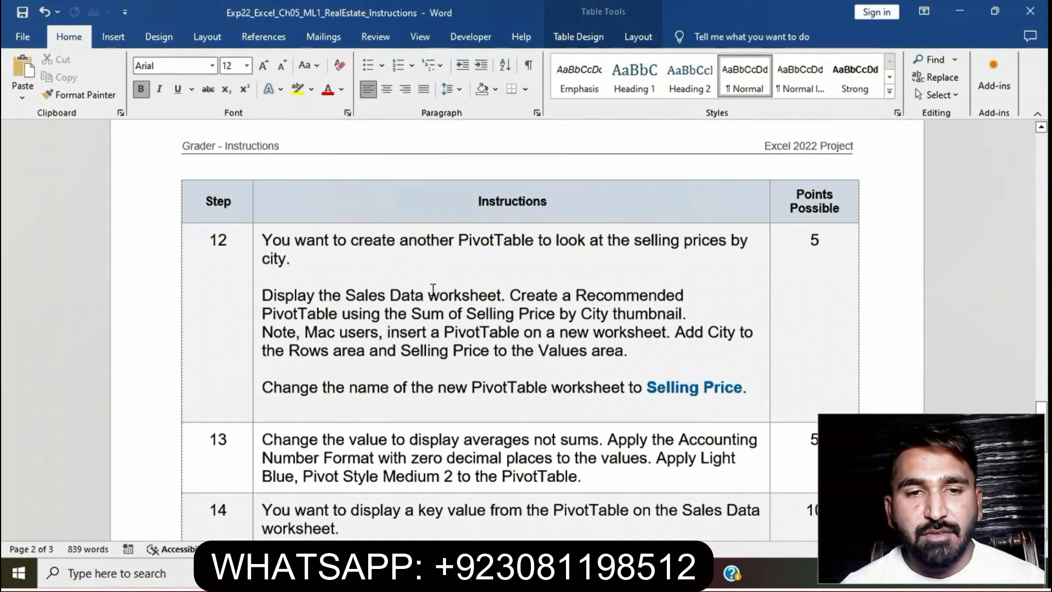
Step: Highlight the whole step 12 instruction cell in yellow
click(256, 241)
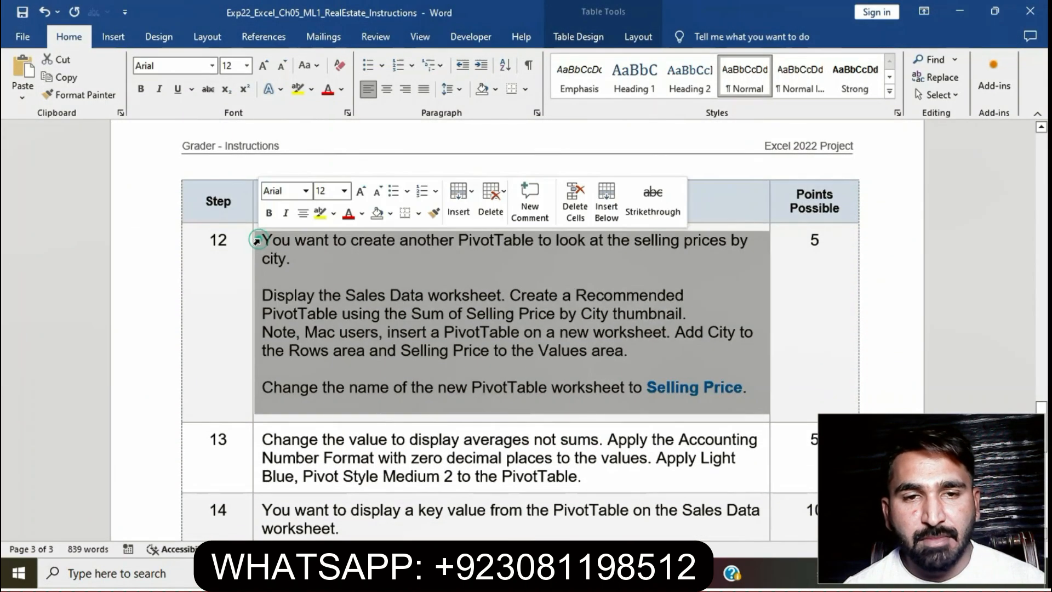
click(323, 219)
click(419, 329)
Step: Mark the sentence about displaying the Sales Data worksheet in Word, and in Excel show the start of the Sales Data sheet
drag(263, 296, 500, 296)
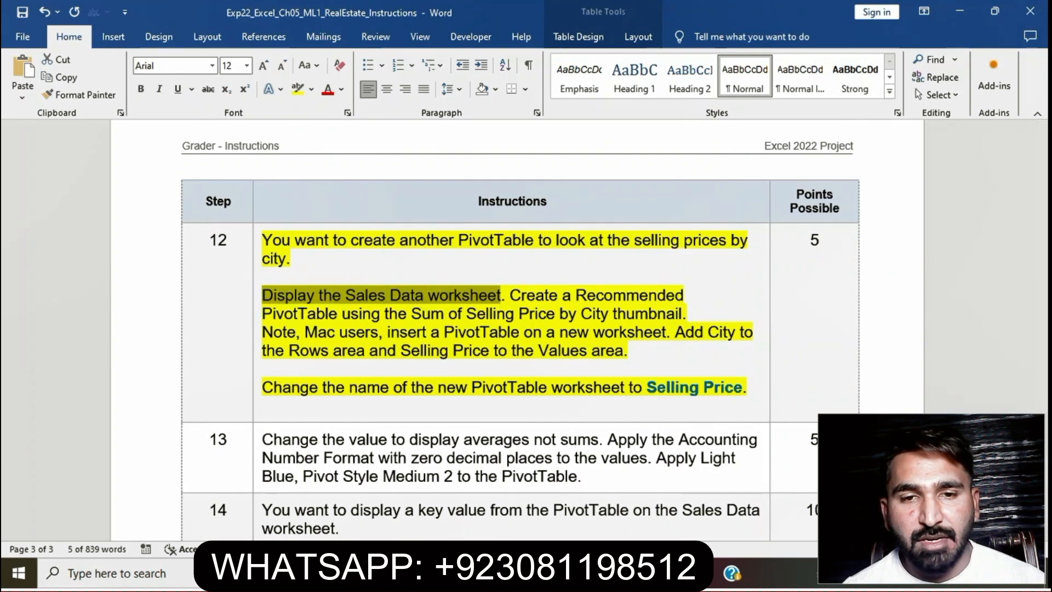
key(alt+Tab)
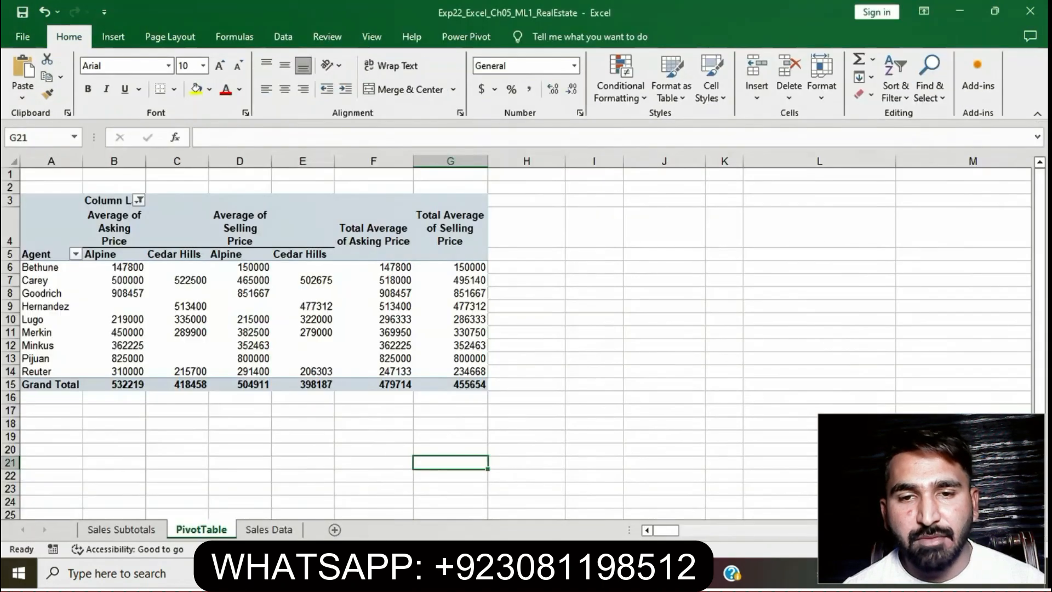
click(262, 529)
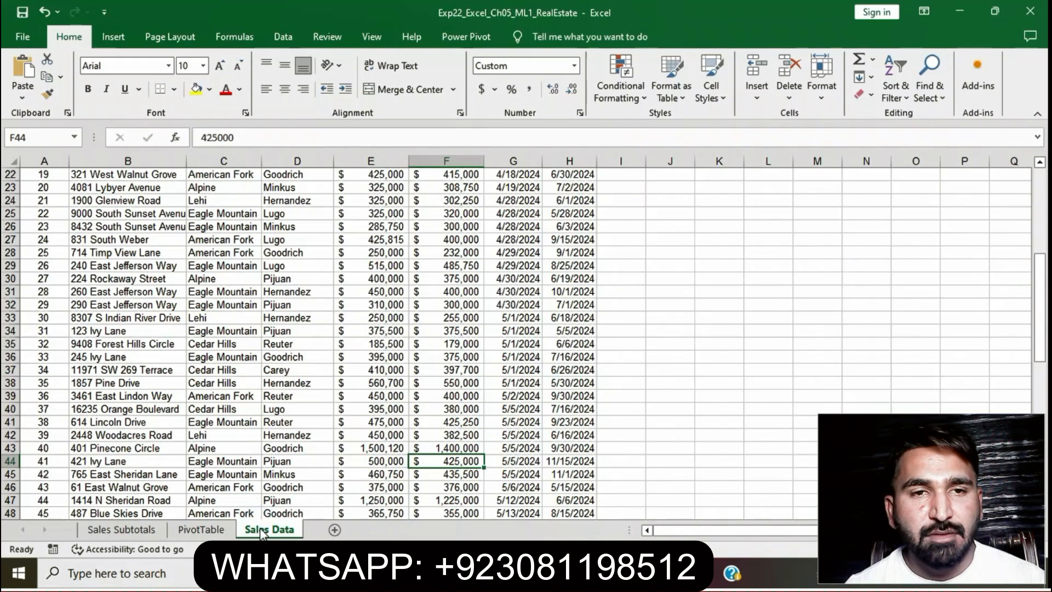
scroll(298, 429, up, 7)
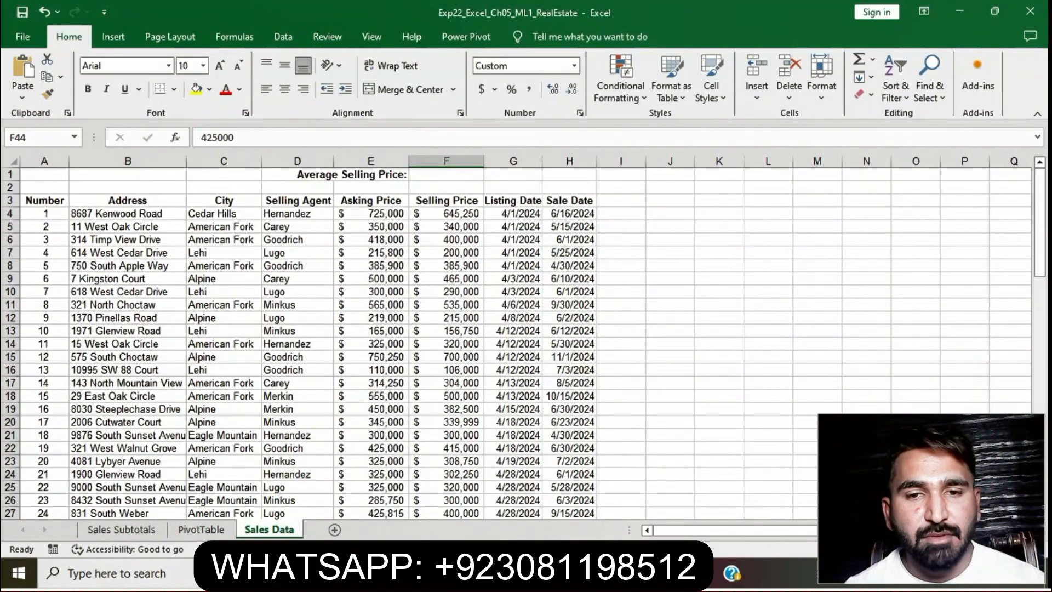
Step: Mark the Recommended PivotTable instruction in Word, and in Excel insert the recommended Sum of Asking Price by City PivotTable from the sales data
key(alt+Tab)
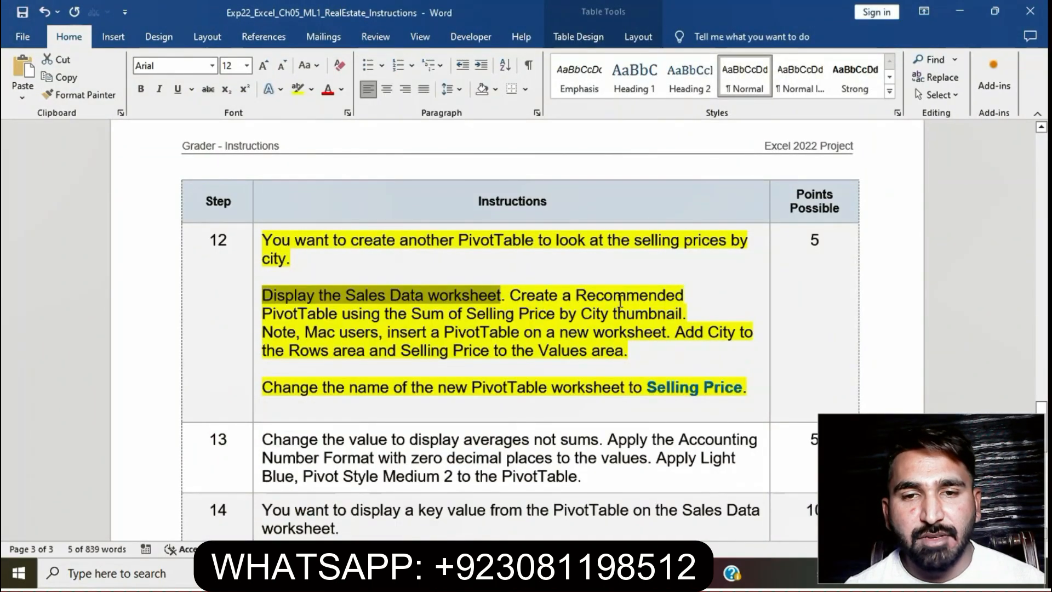
drag(577, 295, 689, 321)
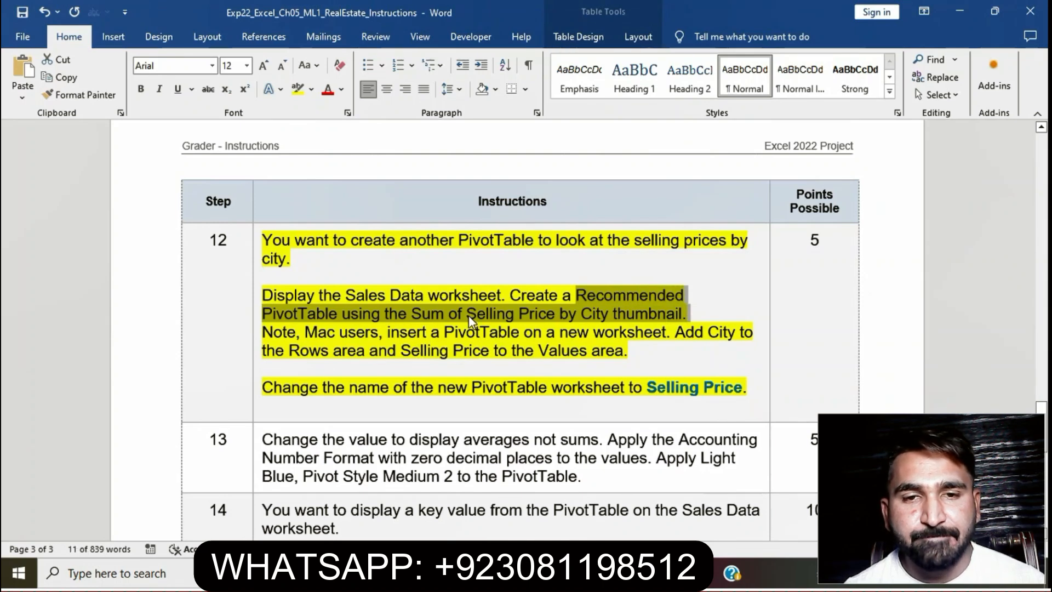
key(alt+Tab)
click(181, 293)
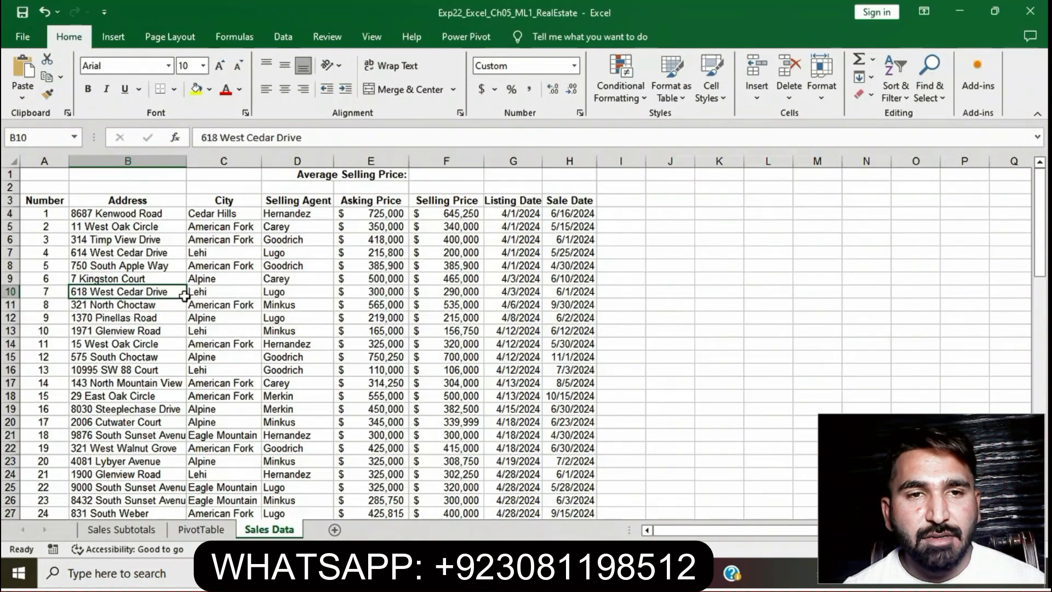
click(114, 38)
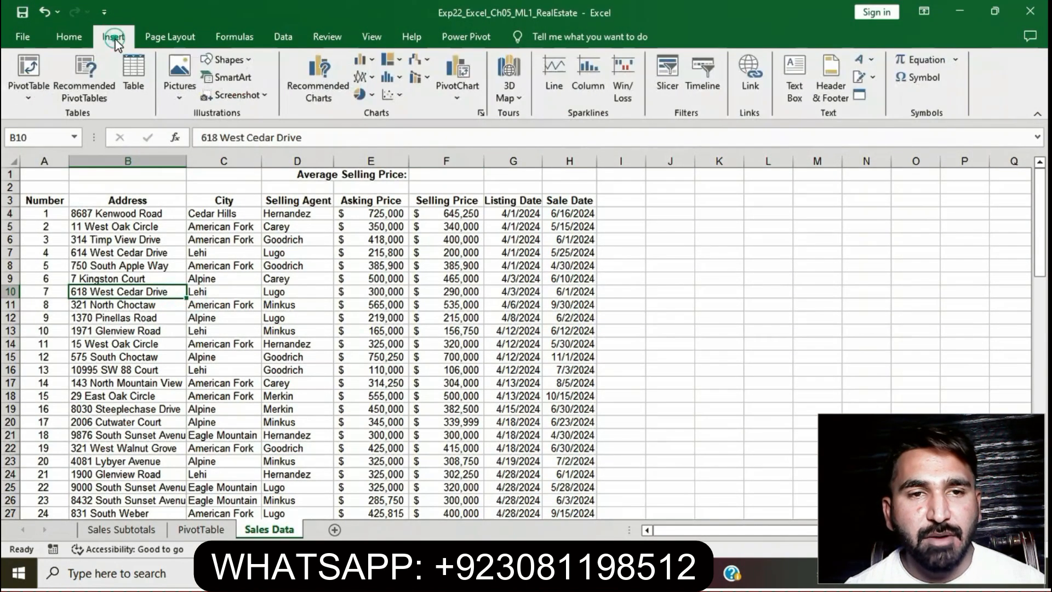
click(96, 61)
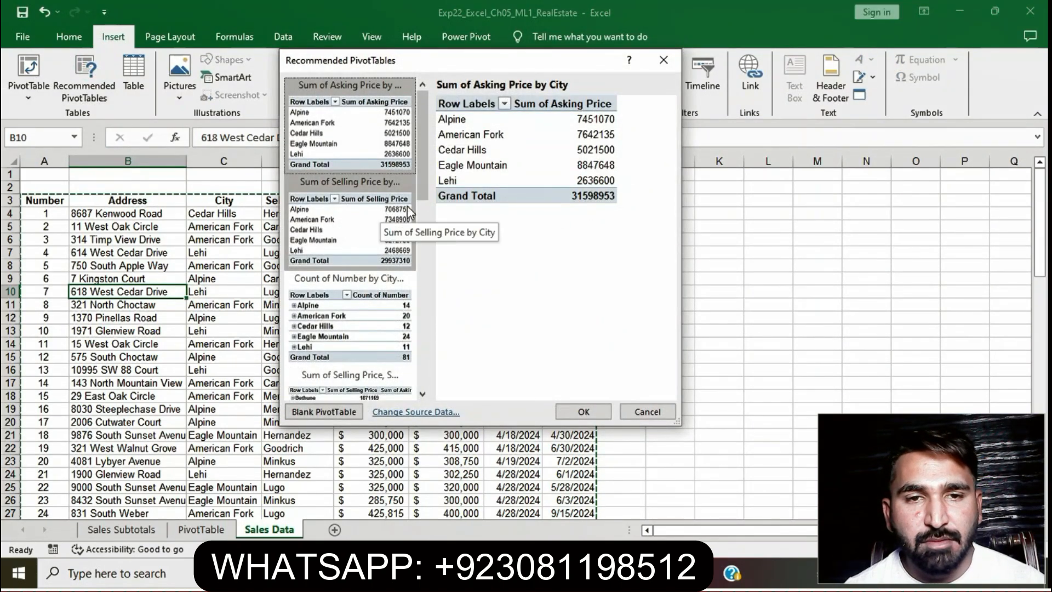
click(583, 412)
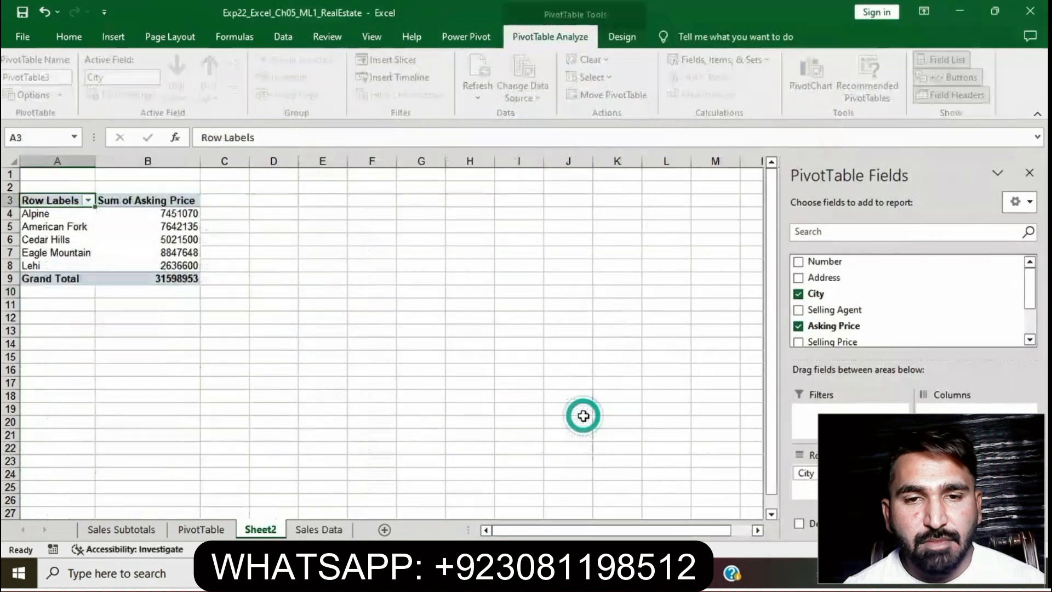
Step: Mark the City and Selling Price field instruction in step 12 in Word, and in Excel add the Selling Price field to the new PivotTable
key(alt+Tab)
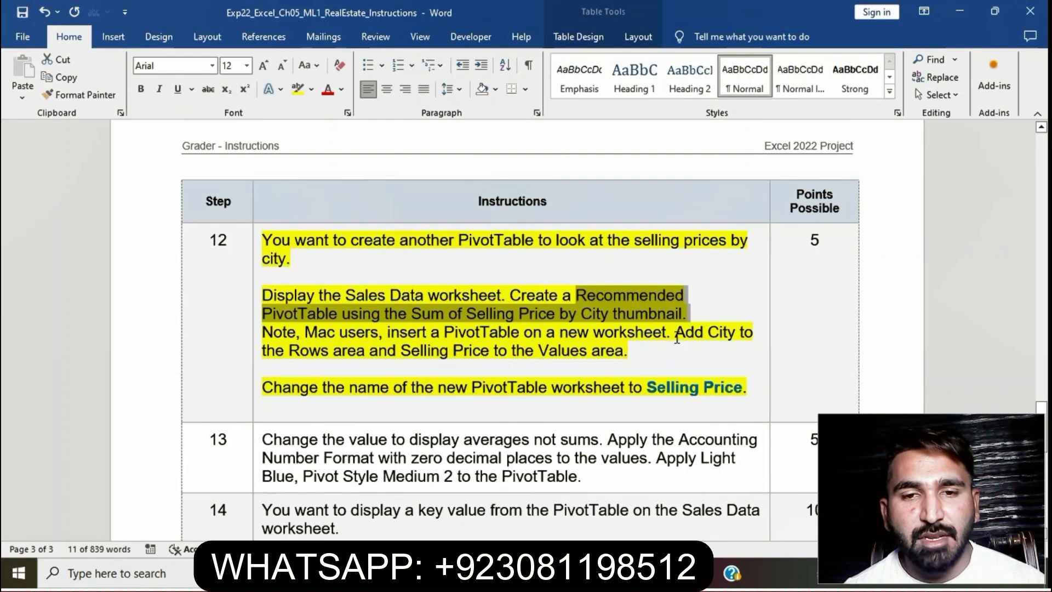
drag(676, 333, 636, 351)
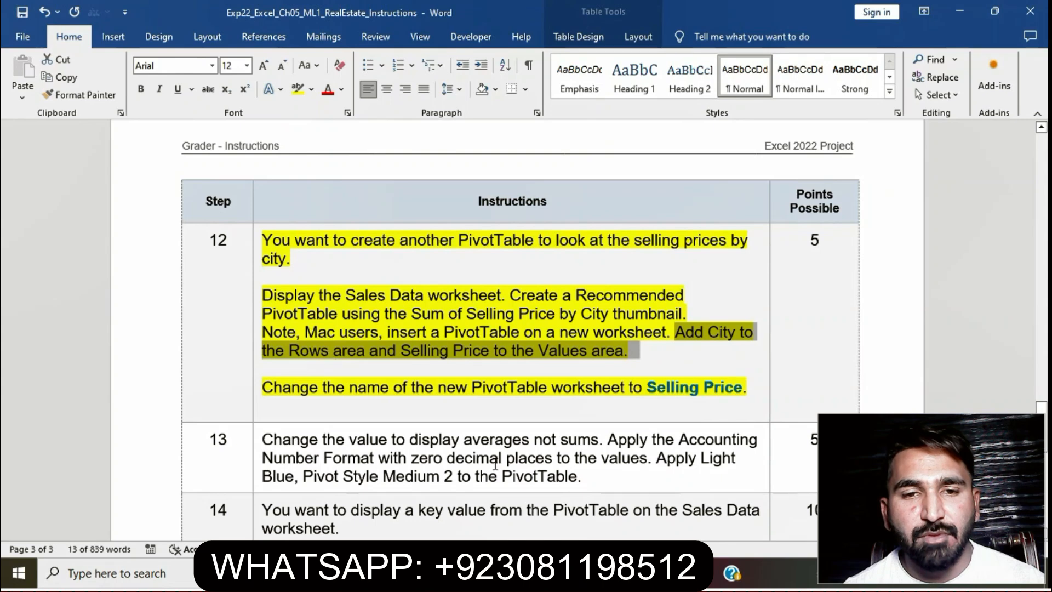
key(alt+Tab)
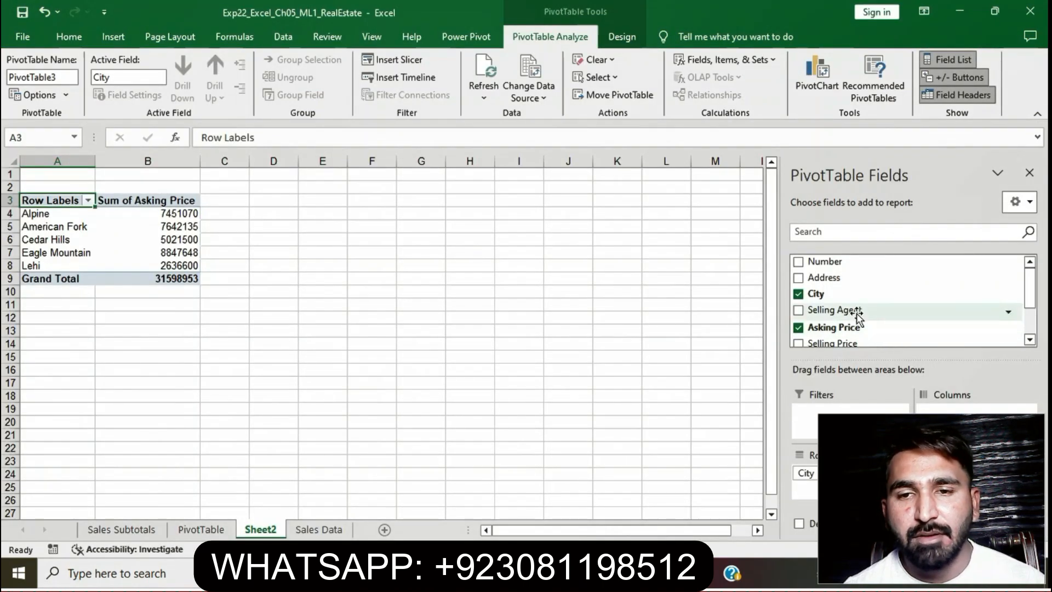
key(alt+Tab)
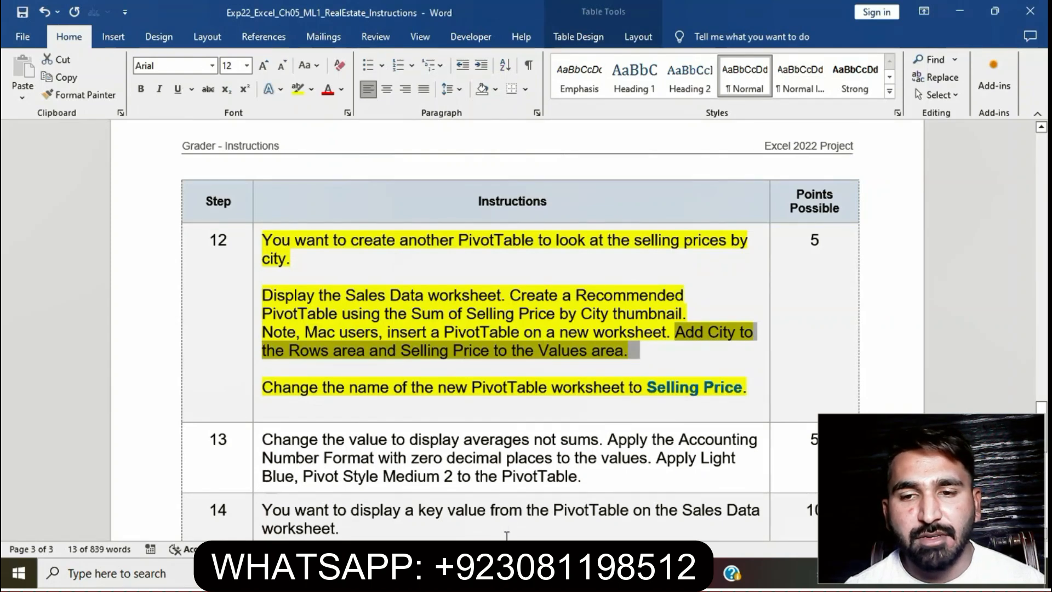
key(alt+Tab)
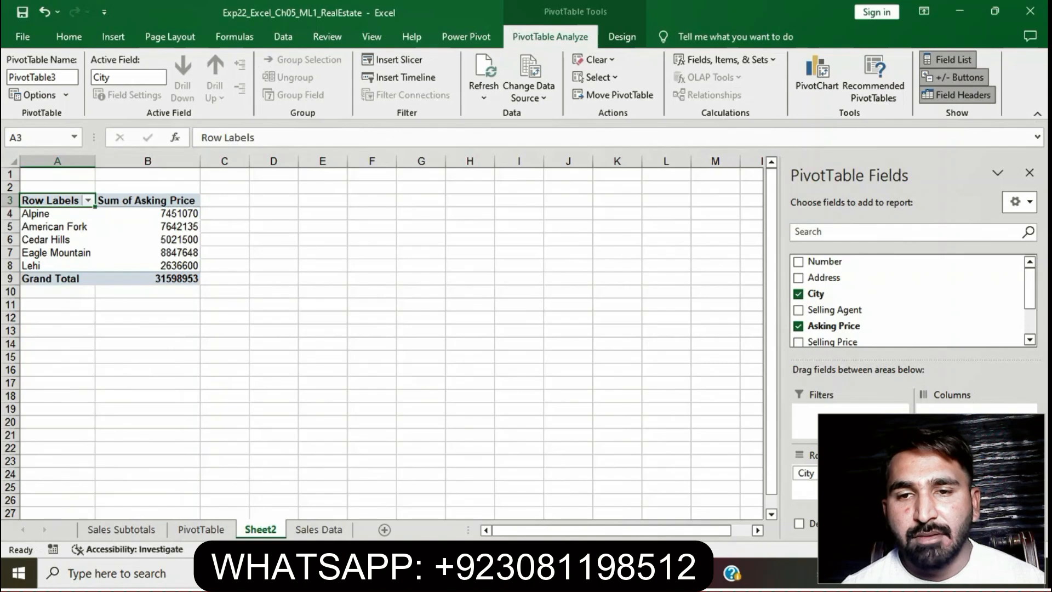
key(alt+Tab)
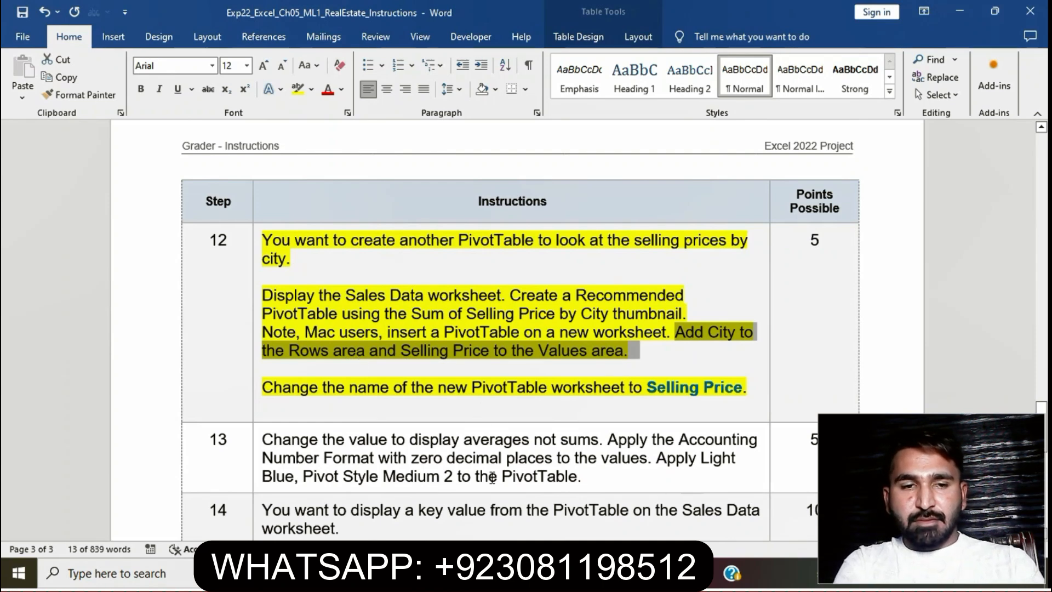
key(alt+Tab)
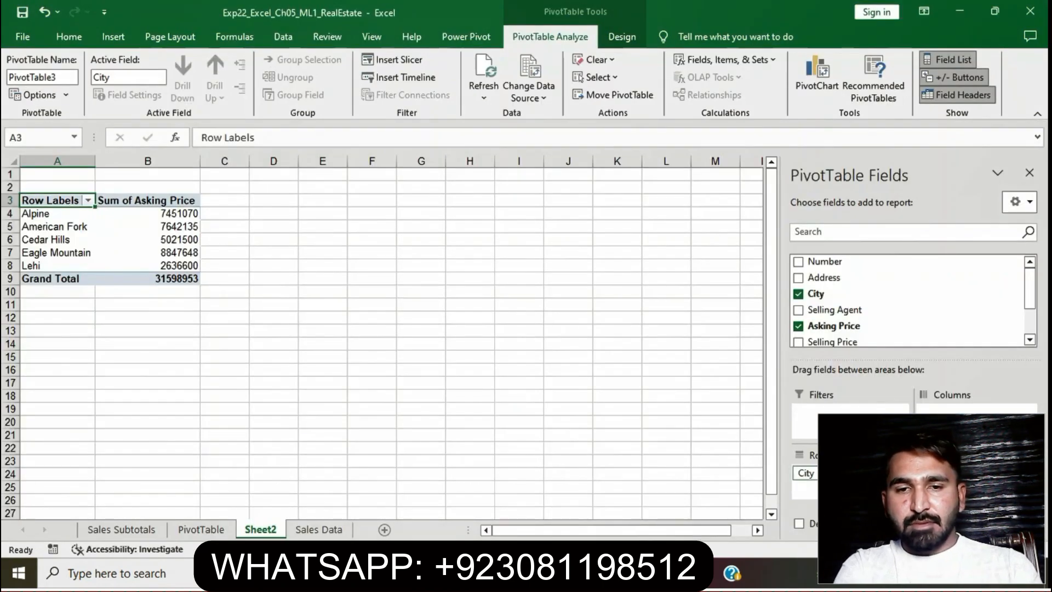
key(alt+Tab)
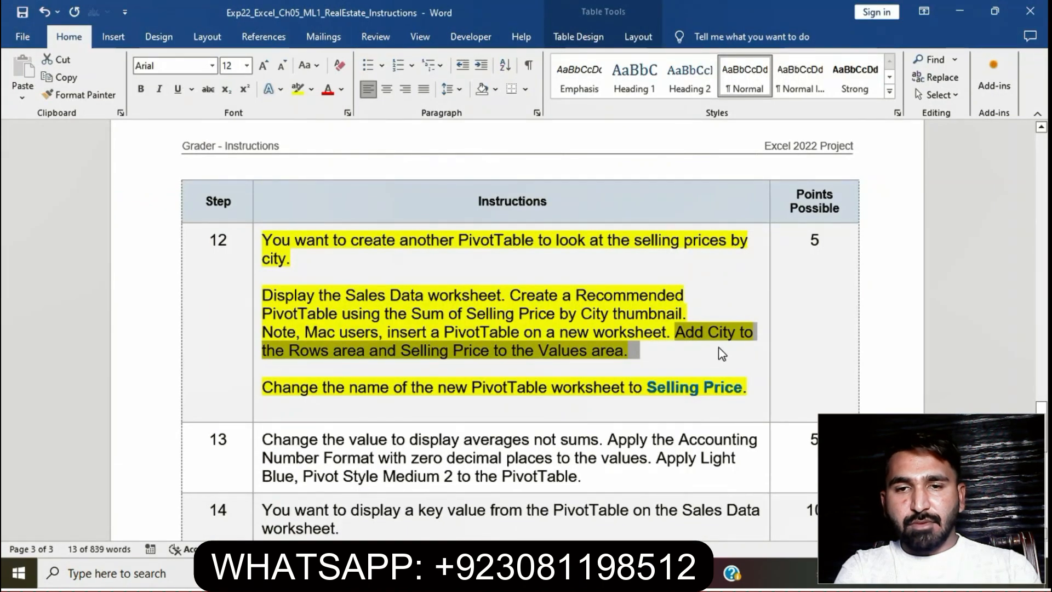
key(alt+Tab)
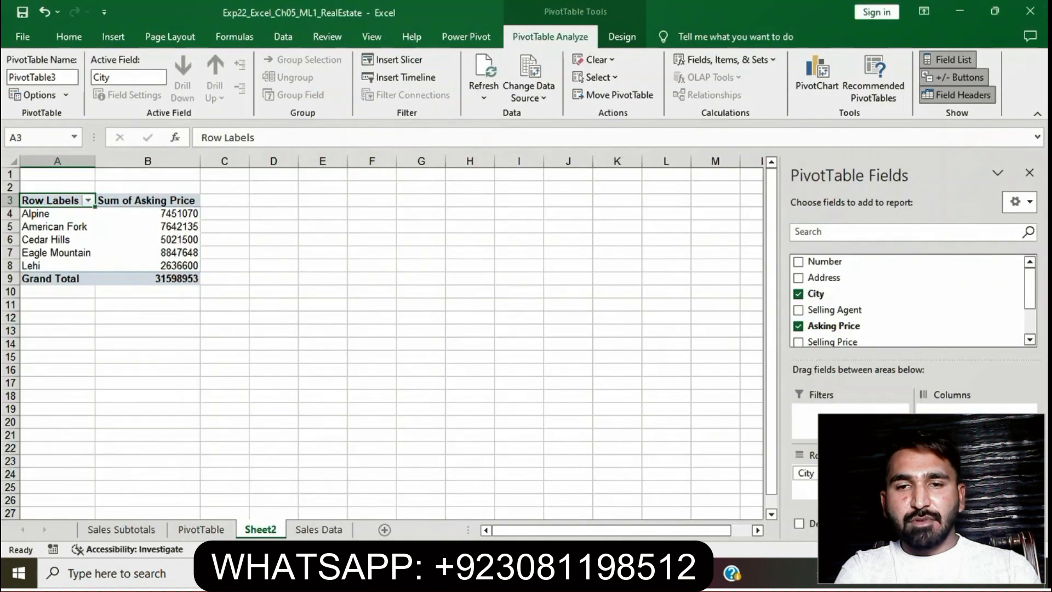
key(alt+Tab)
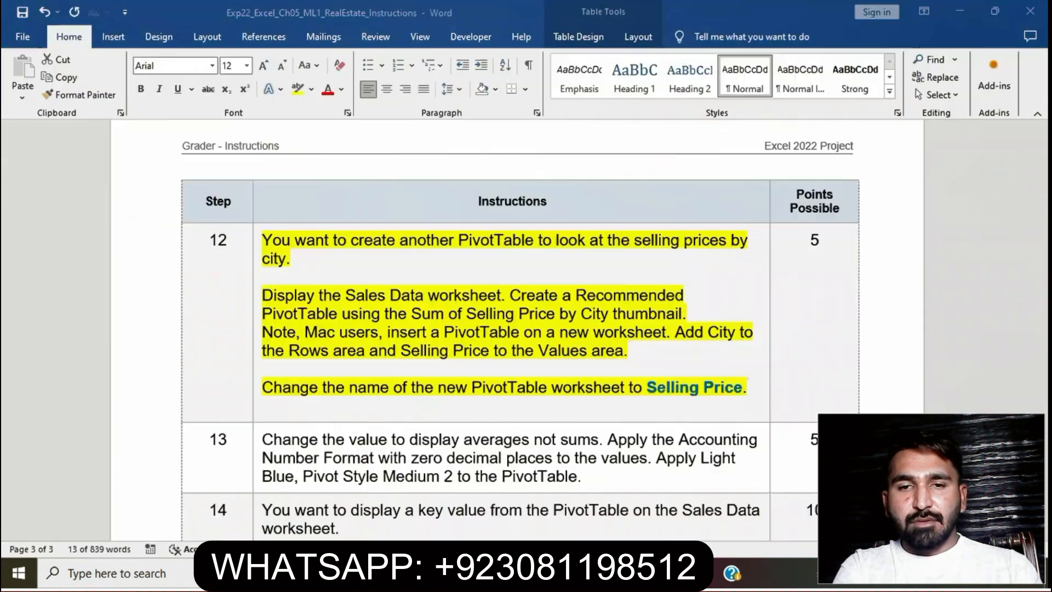
key(alt+Tab)
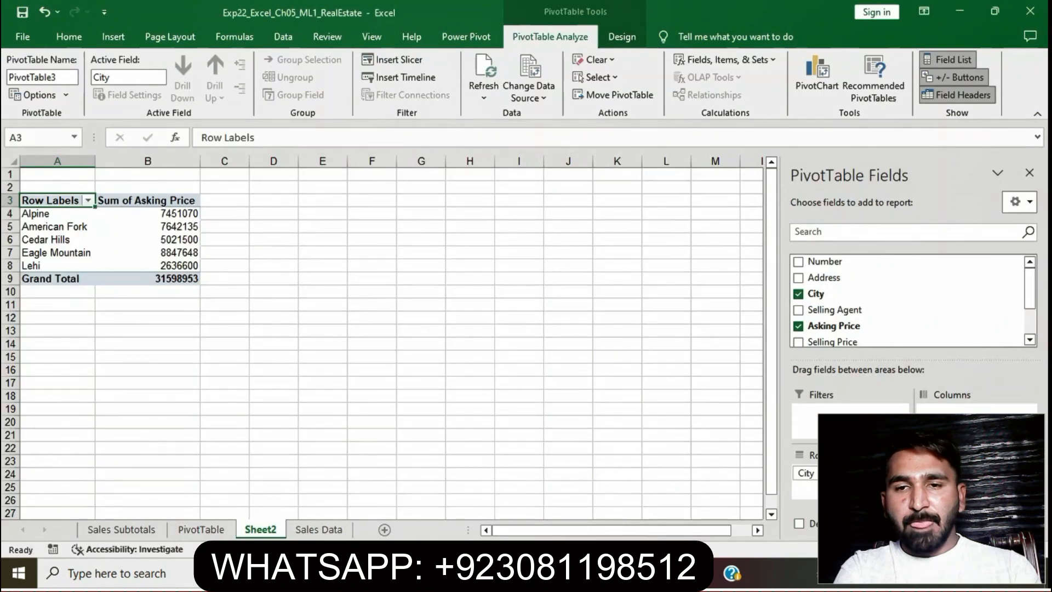
click(847, 343)
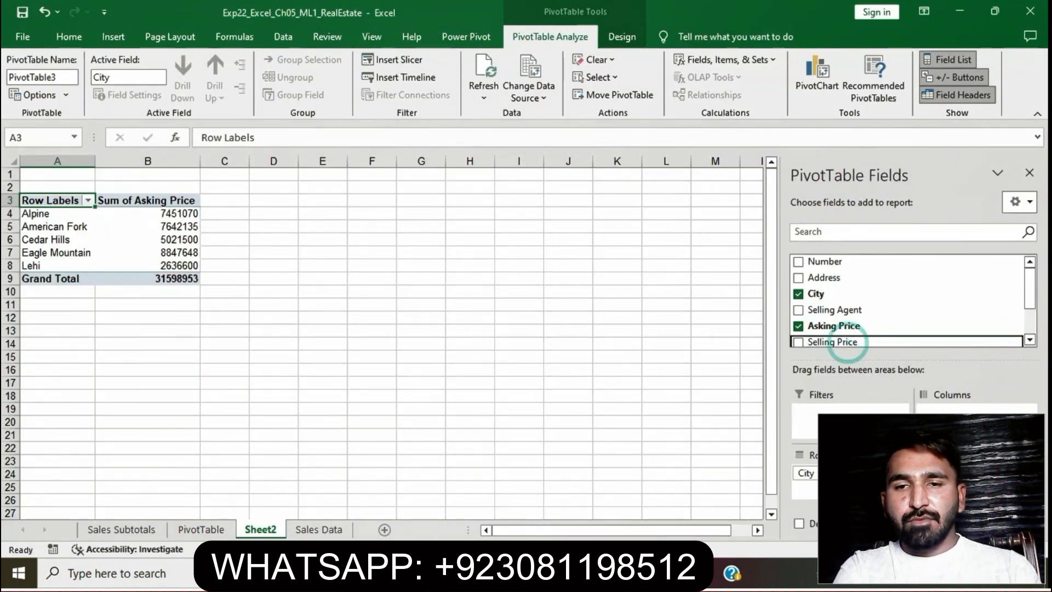
Step: Mark the worksheet name in step 12 in Word, and in Excel rename Sheet2 as Selling Price
key(alt+Tab)
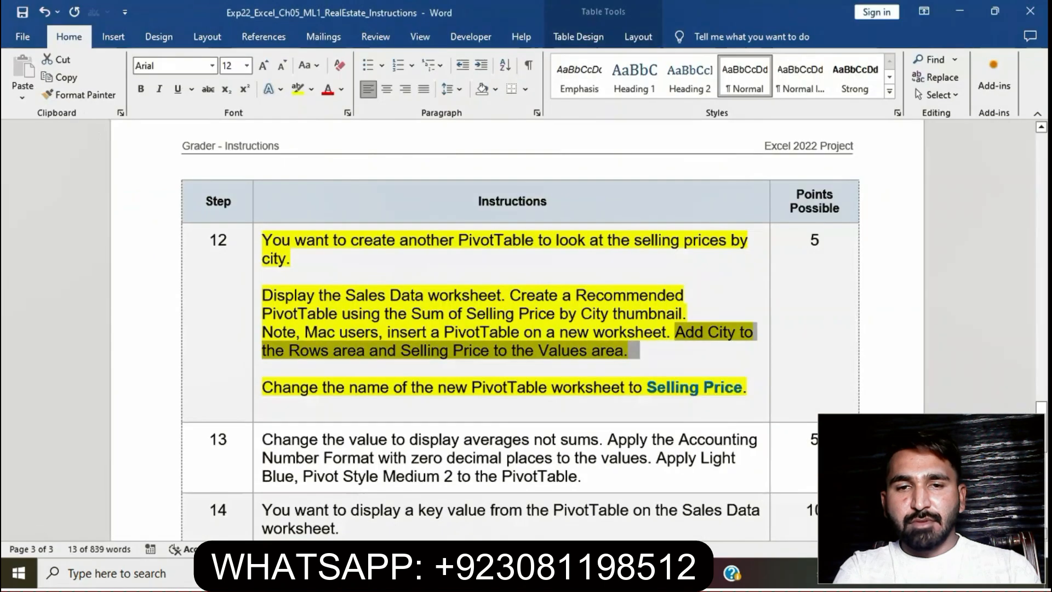
click(587, 377)
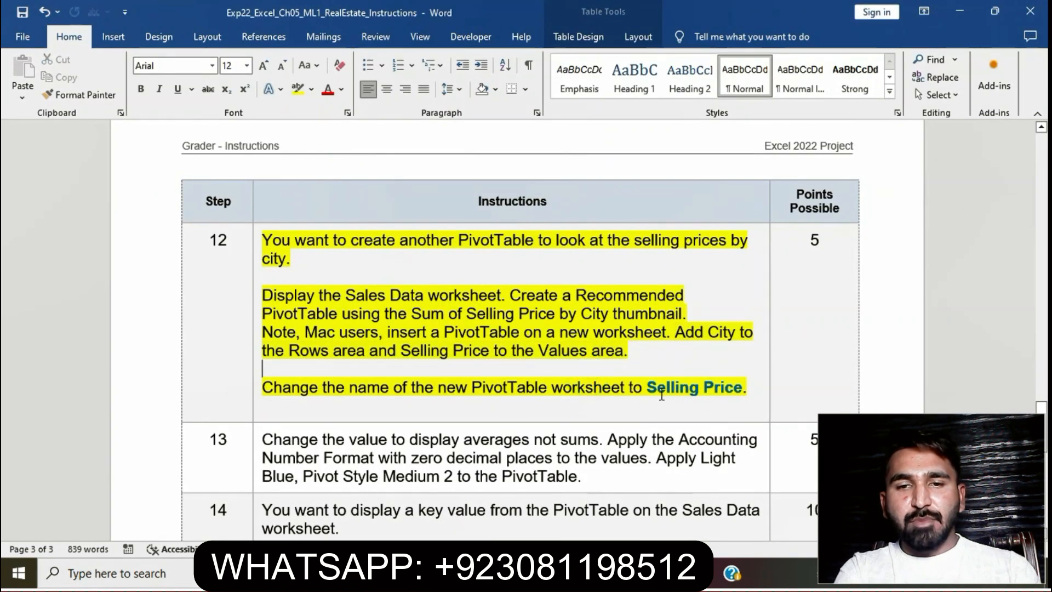
drag(647, 388, 741, 390)
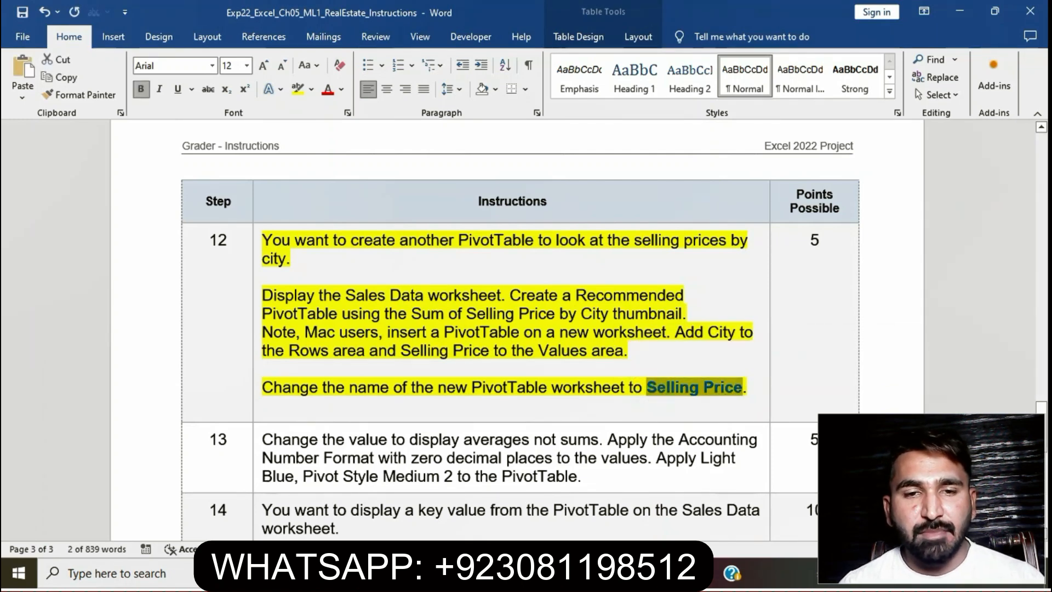
key(alt+Tab)
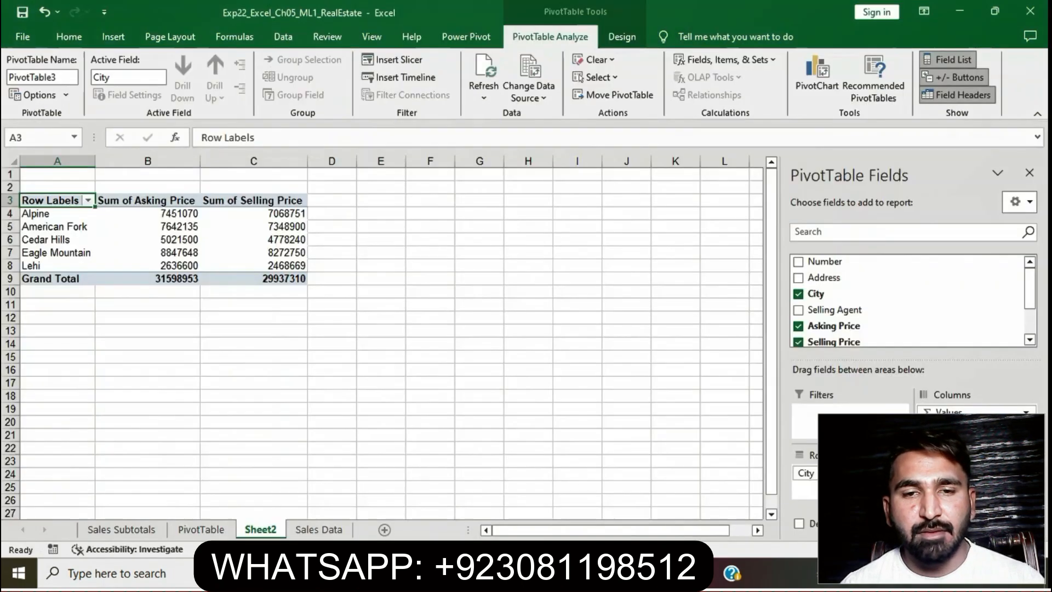
right_click(279, 533)
click(328, 384)
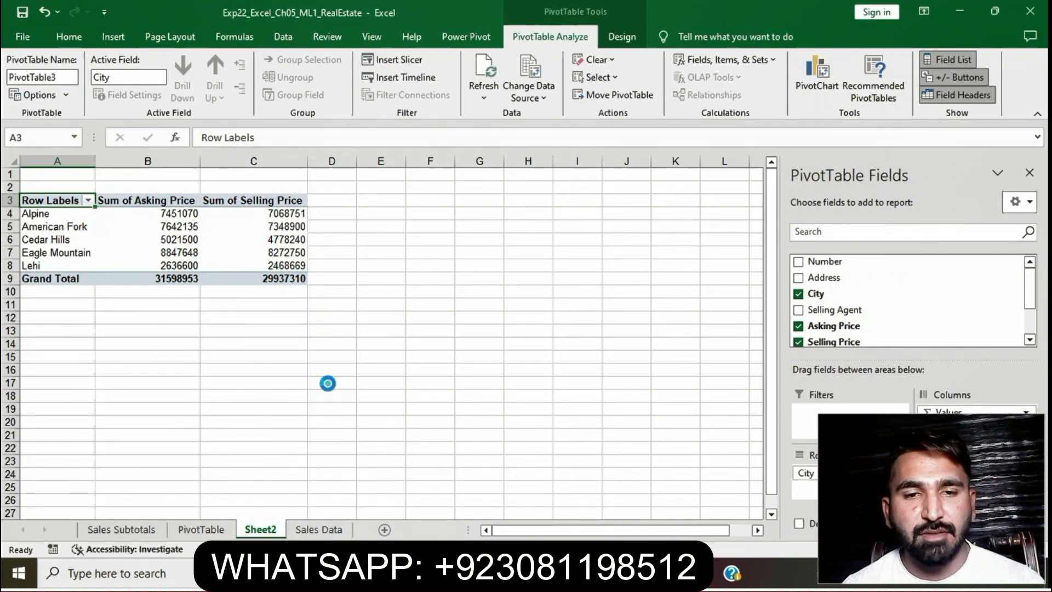
text(Selling Price)
click(328, 384)
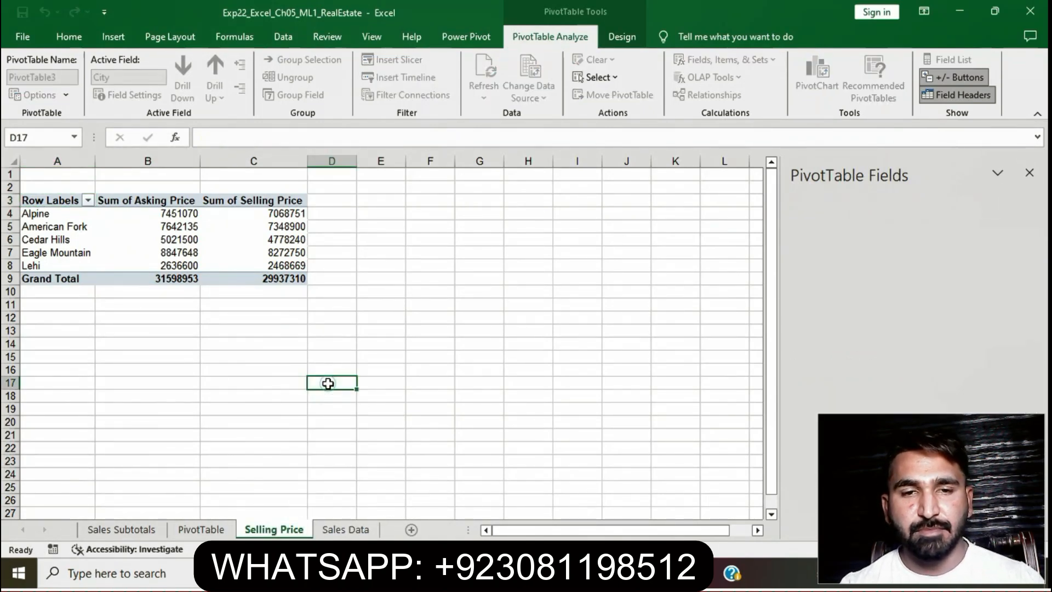
Step: Switch to Word and remove the yellow highlighting from the step 12 instructions
key(alt+Tab)
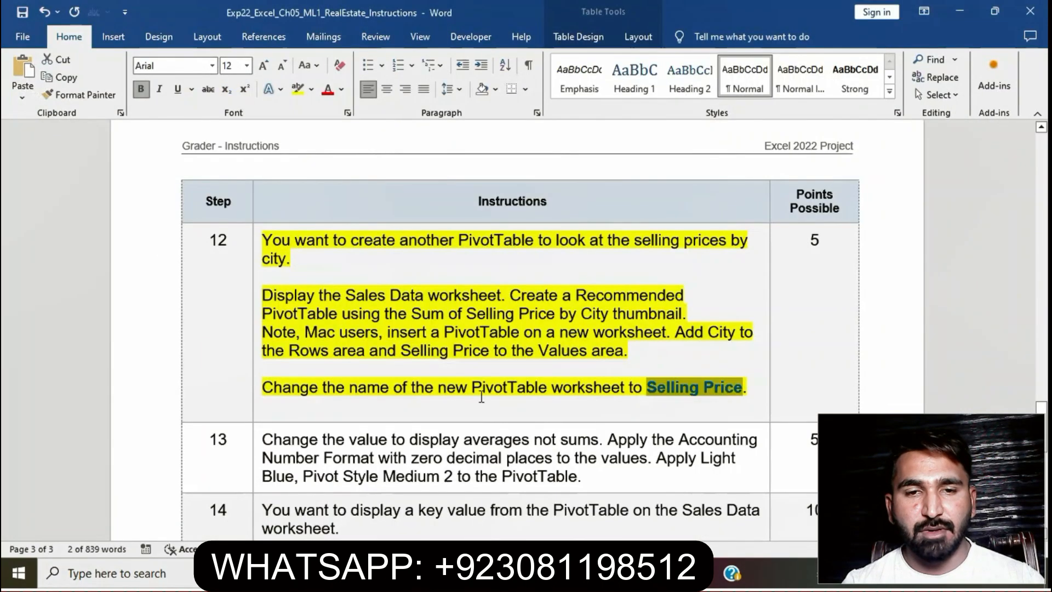
click(480, 390)
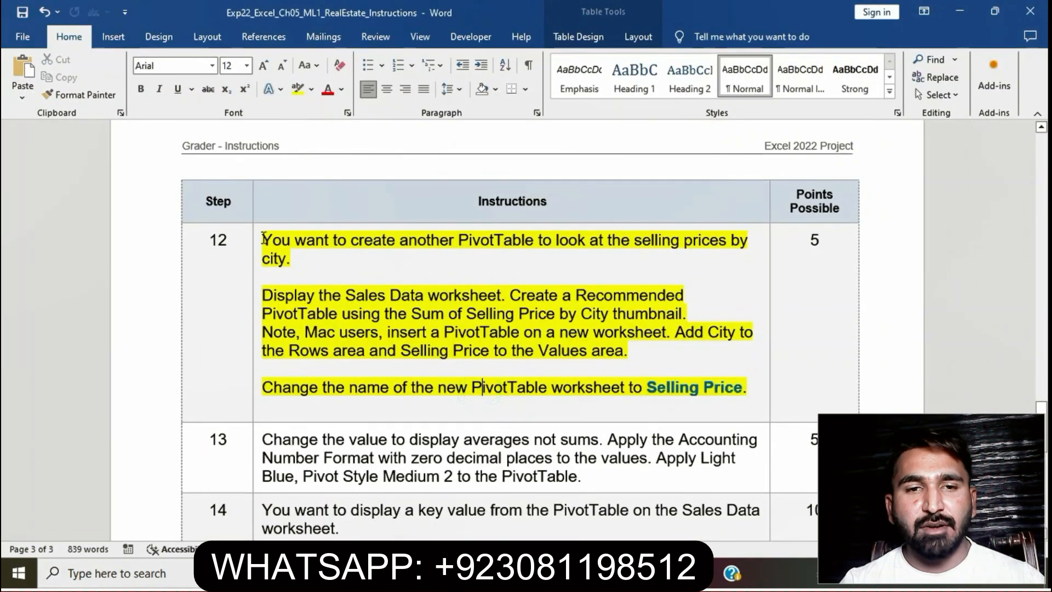
click(258, 239)
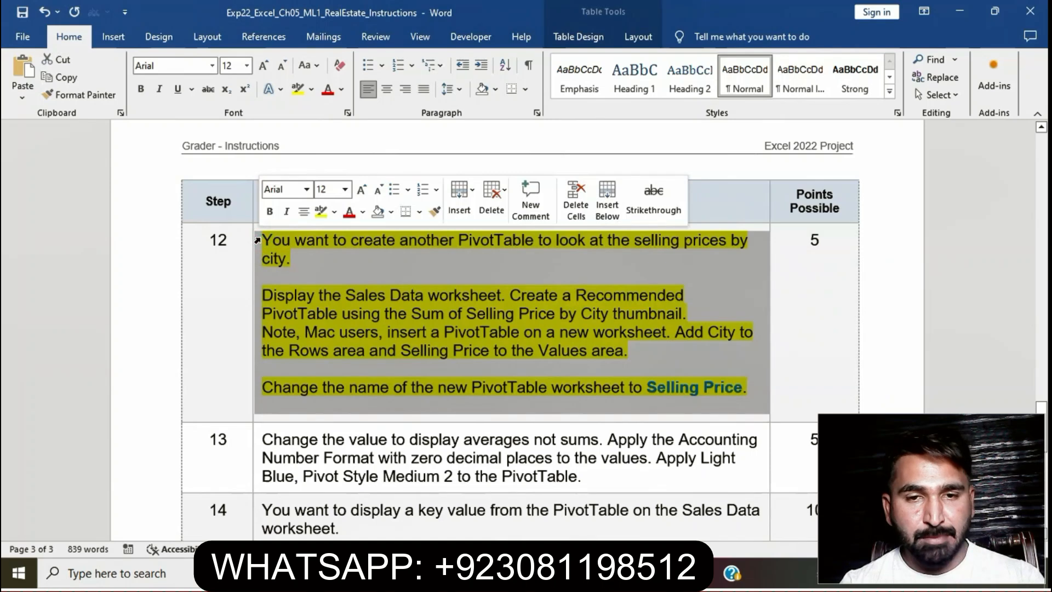
click(327, 218)
Step: Highlight the step 13 instructions in yellow
scroll(453, 397, down, 5)
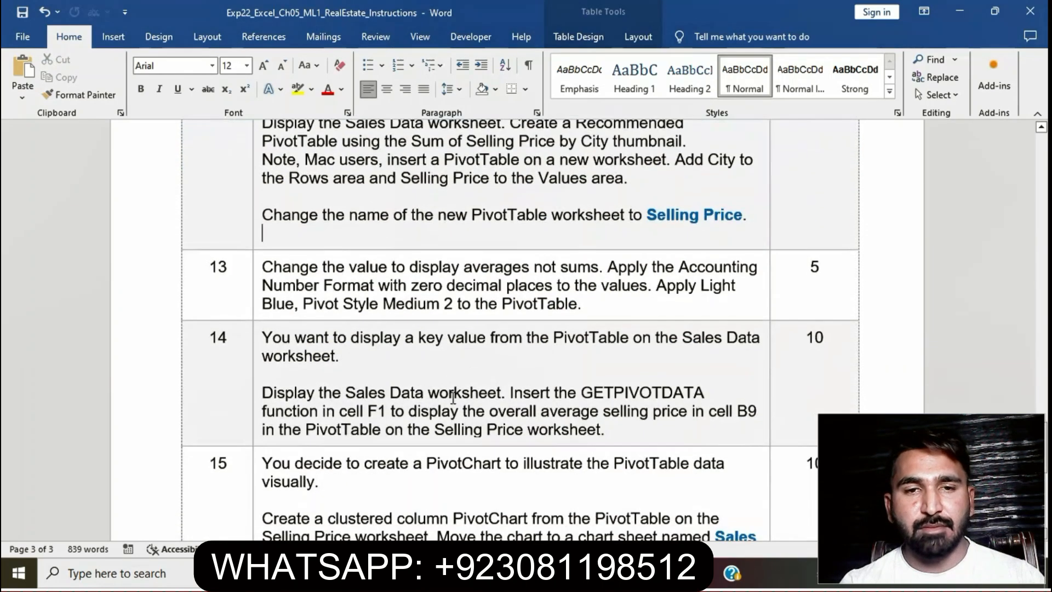
click(255, 269)
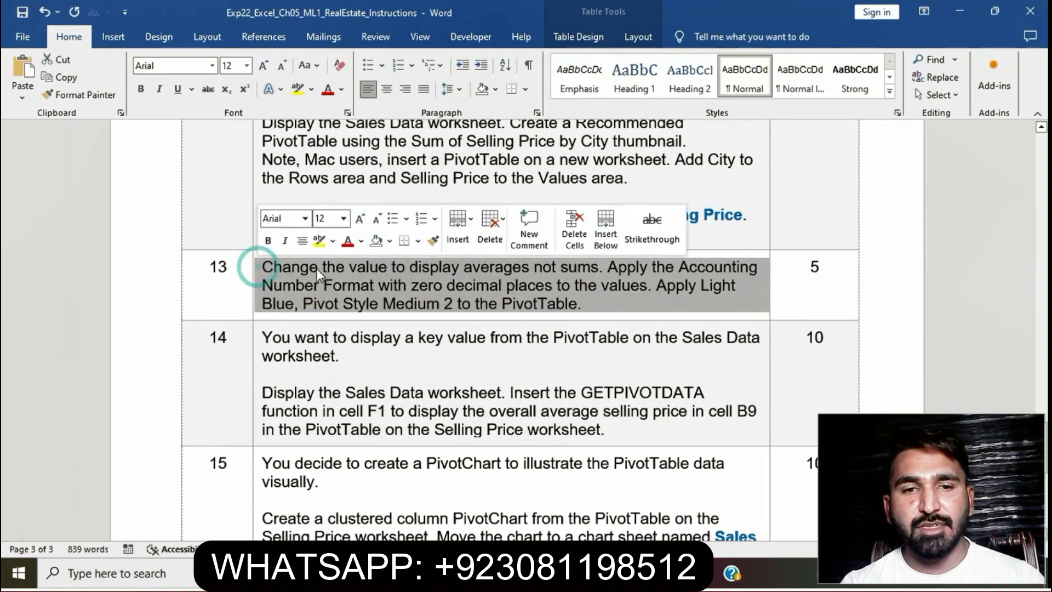
click(319, 248)
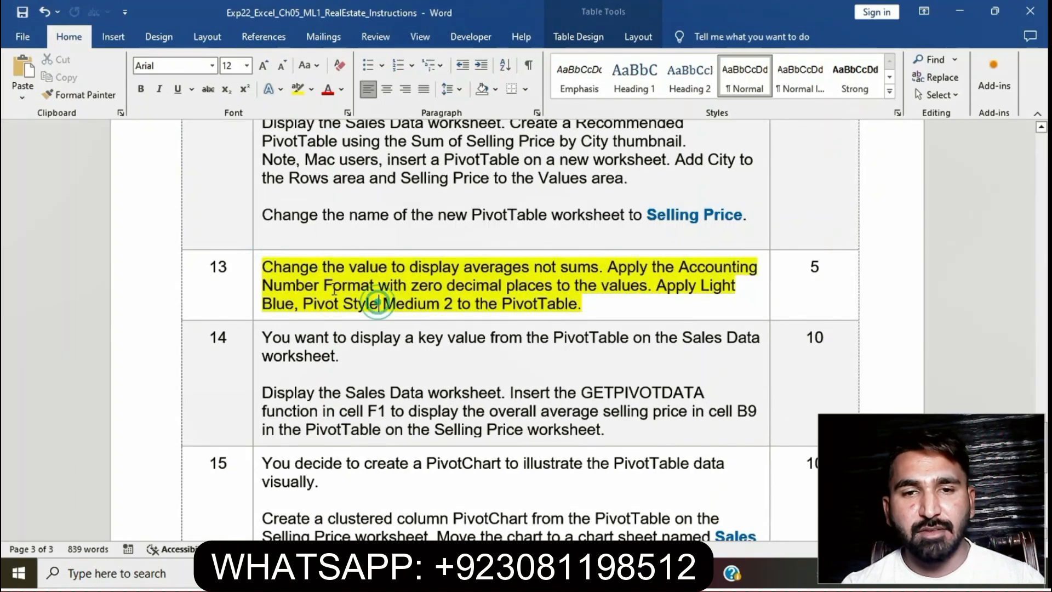
Step: Mark the averages instruction in step 13 in Word, and switch to Excel to activate the Selling Price PivotTable
drag(267, 267, 597, 269)
key(alt+Tab)
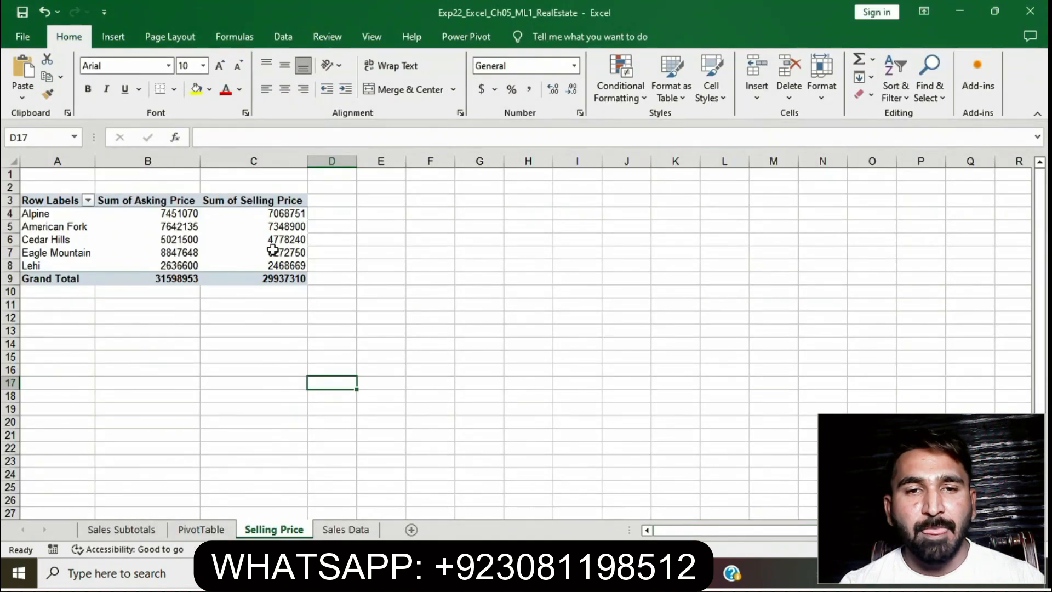
click(272, 250)
Step: Summarize the Asking Price values in the PivotTable by StdDev
click(1026, 473)
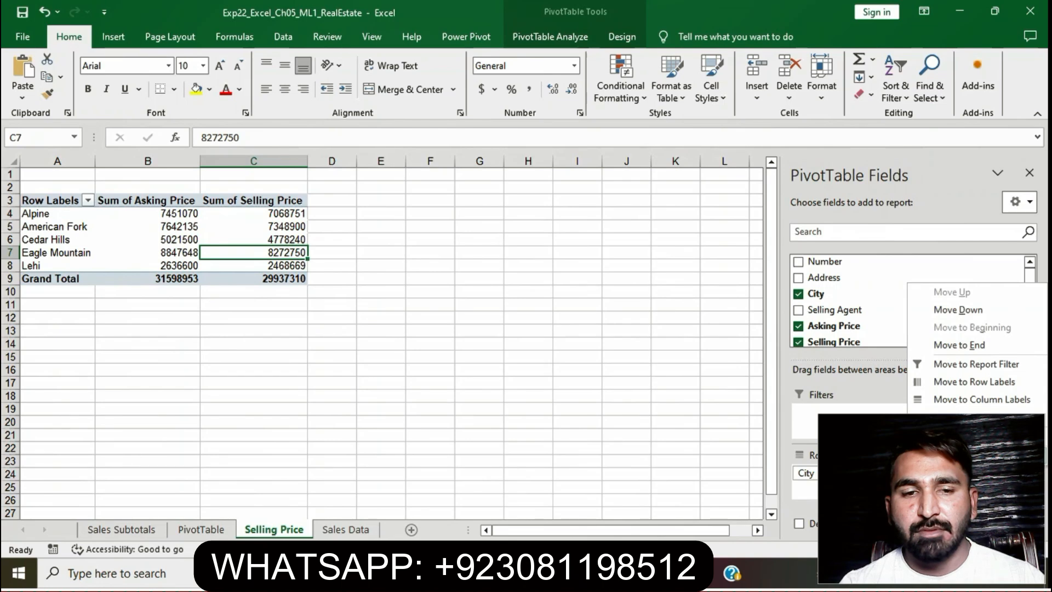
click(977, 455)
drag(377, 250, 513, 317)
click(514, 317)
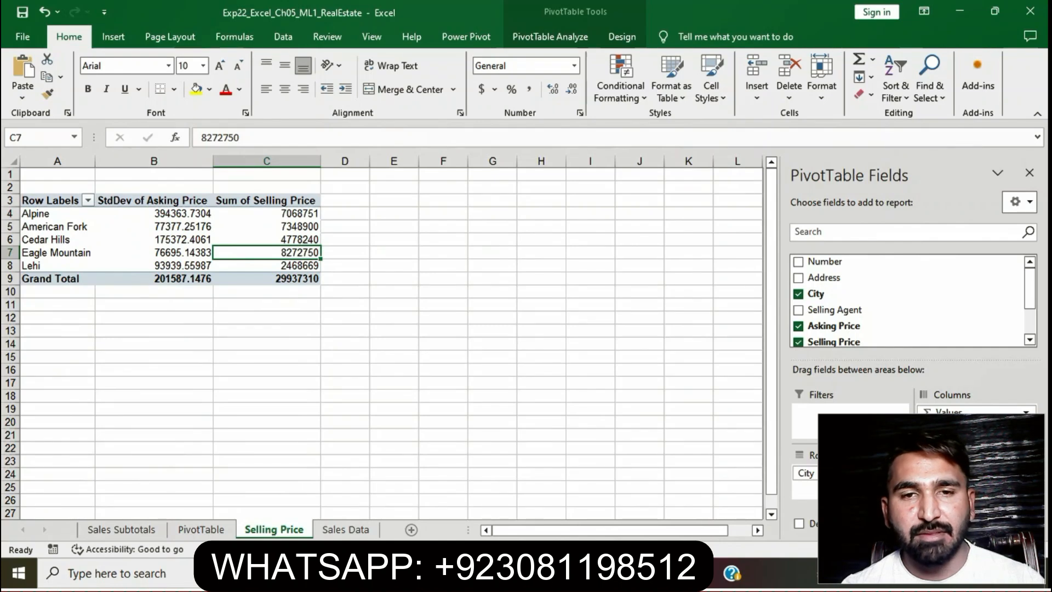
Step: Set the PivotTable's Asking Price field to summarize its values by Average
click(1026, 473)
click(978, 456)
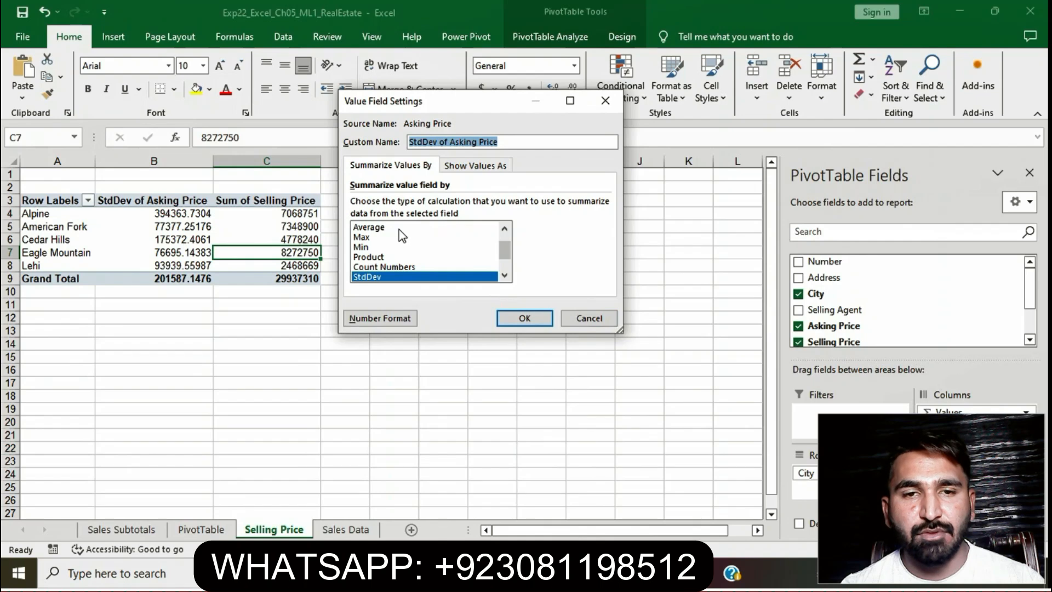
click(399, 228)
click(525, 318)
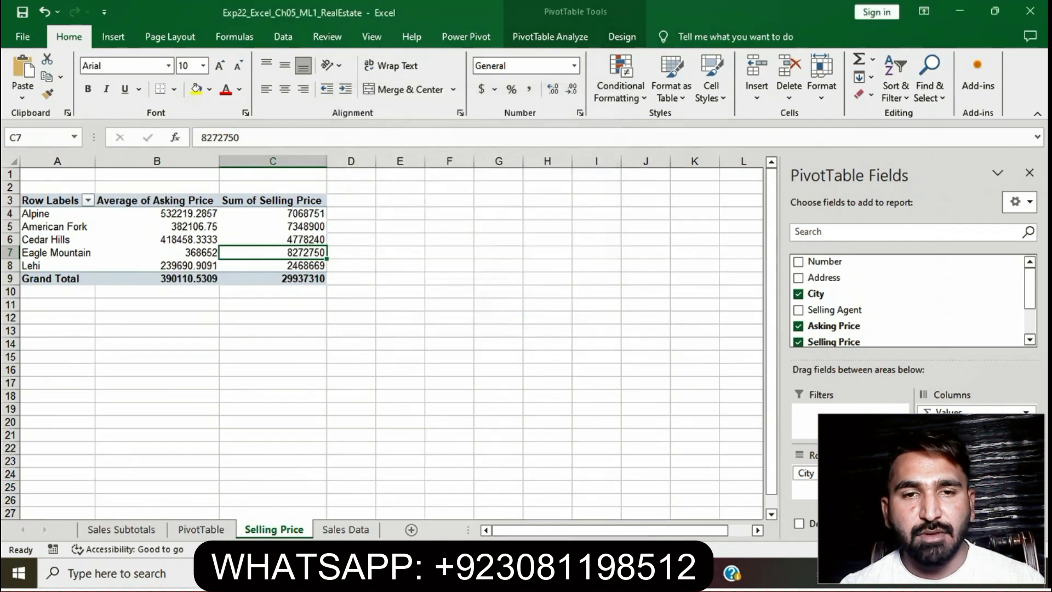
Step: Set the PivotTable's Selling Price field to summarize its values by Average
click(1024, 489)
click(1025, 489)
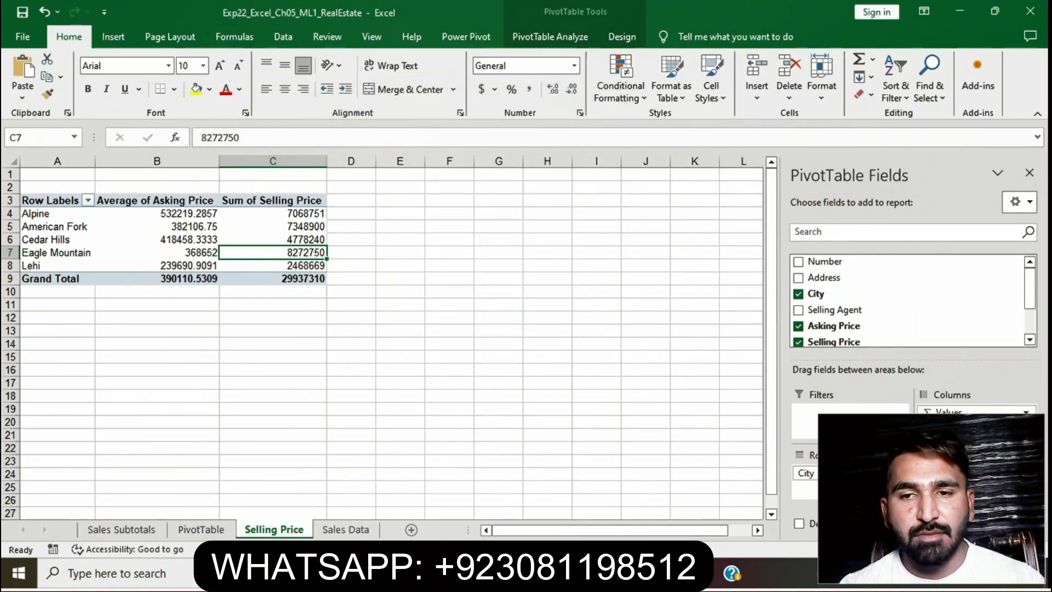
click(375, 247)
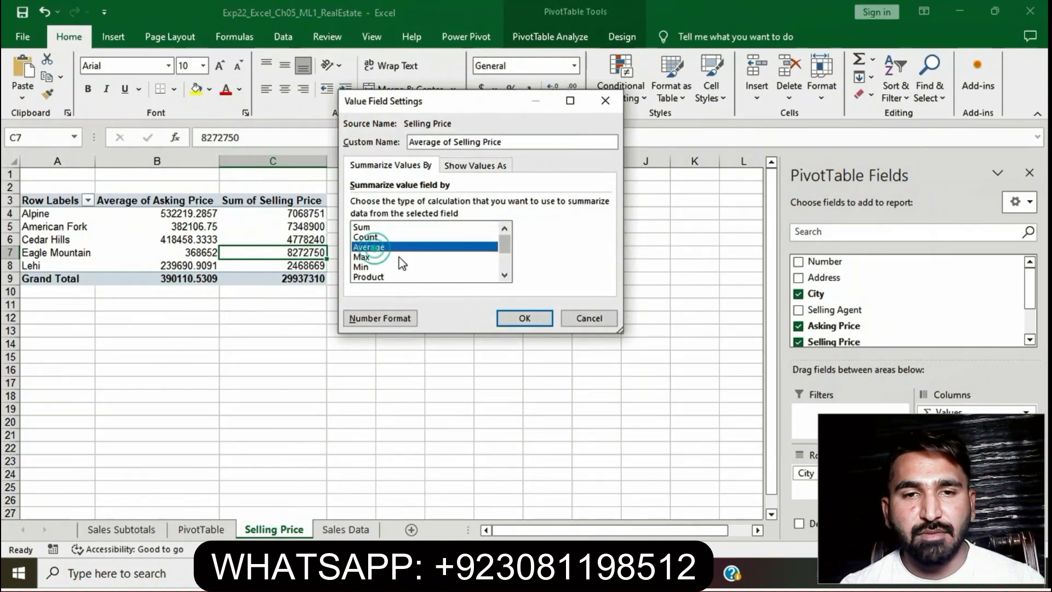
click(510, 317)
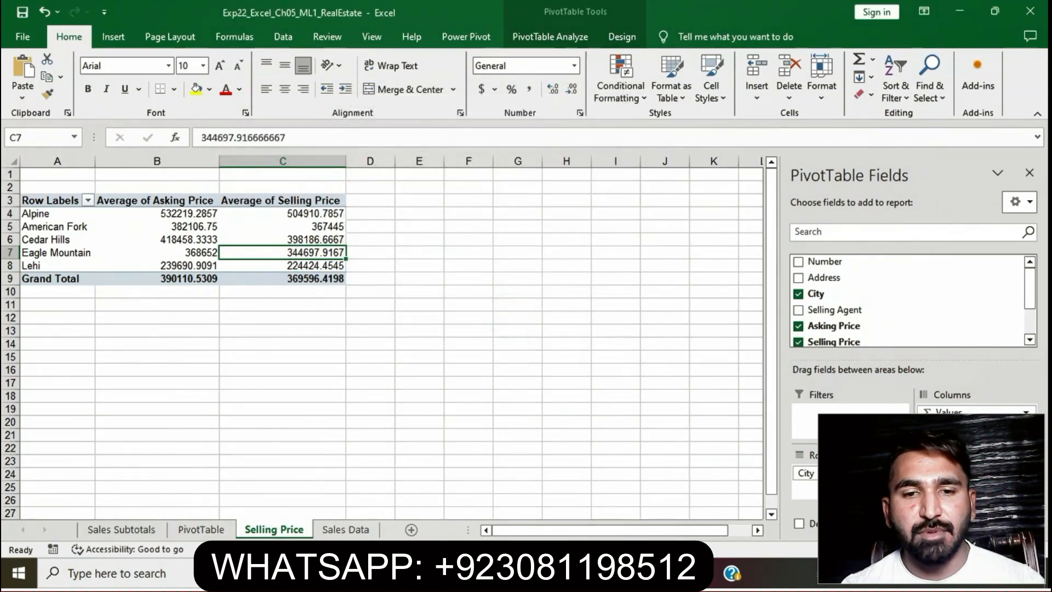
Step: Mark the number format instruction in step 13 in Word, and in Excel apply Accounting format with 0 decimal places to Average of Asking Price
key(alt+Tab)
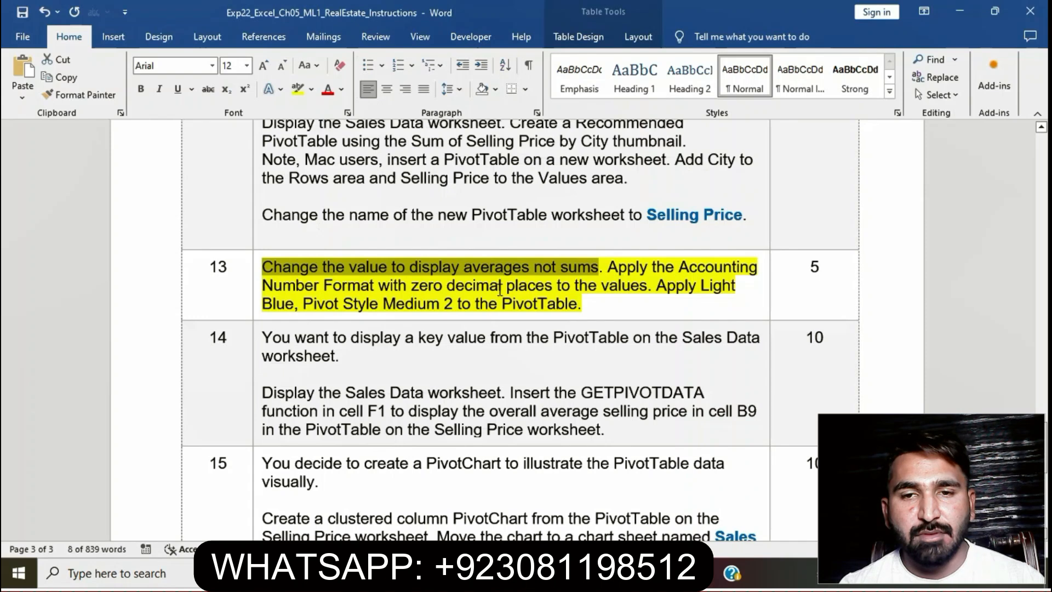
drag(263, 286, 646, 285)
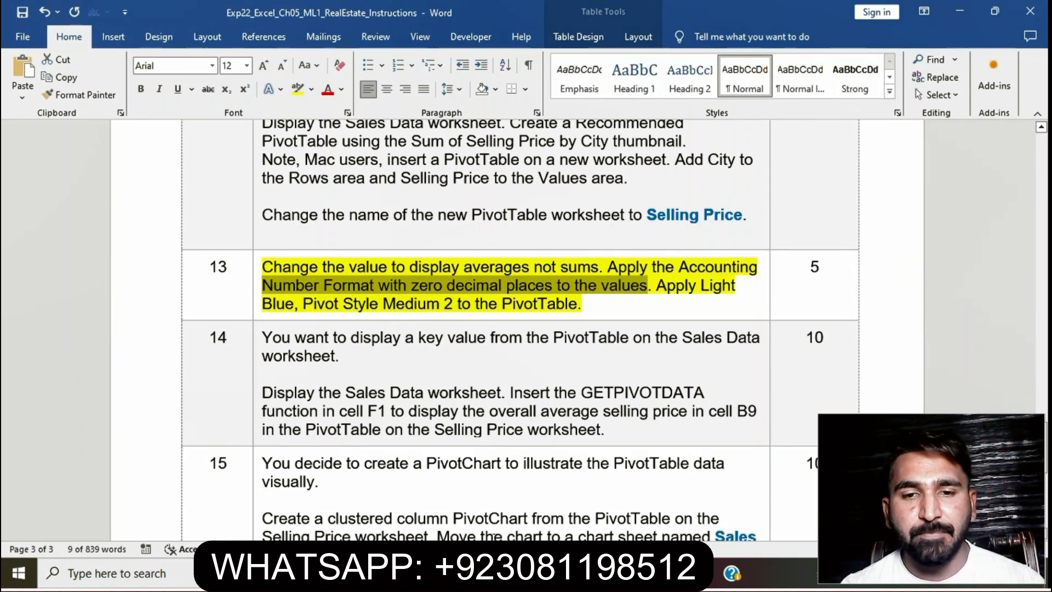
key(alt+Tab)
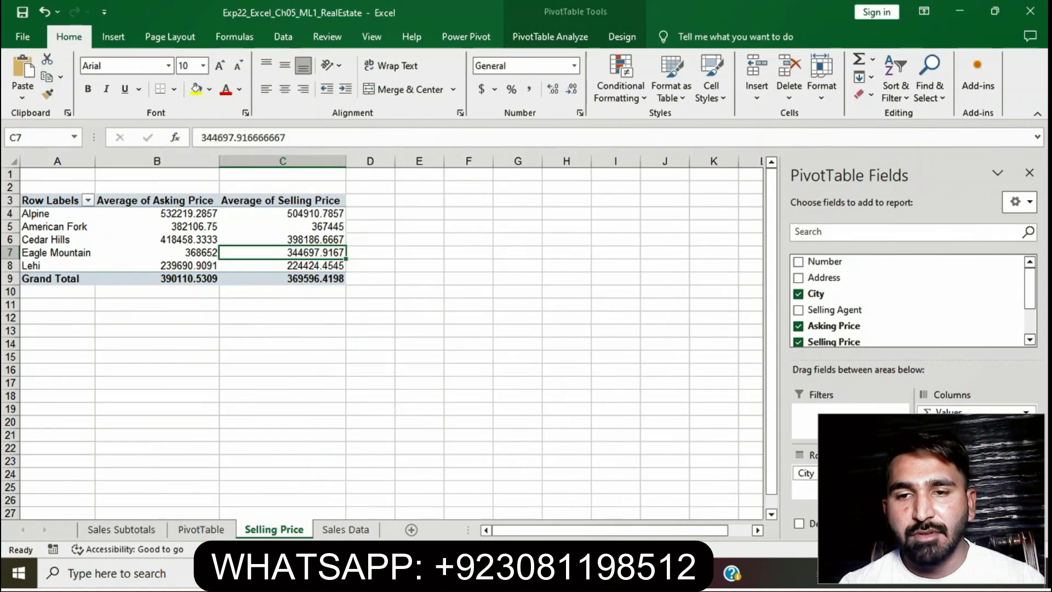
click(975, 473)
click(962, 454)
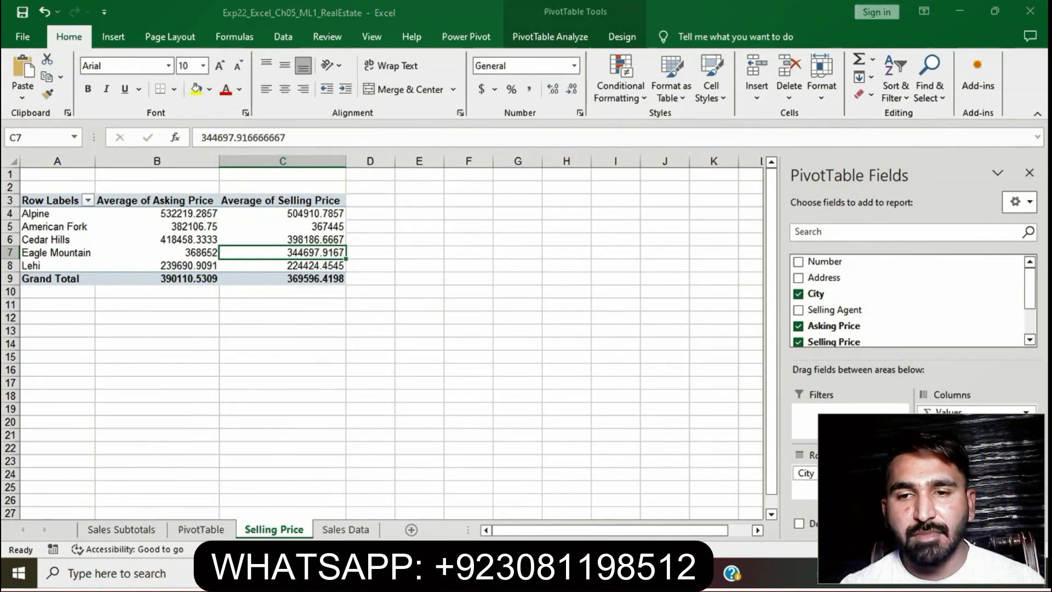
click(381, 319)
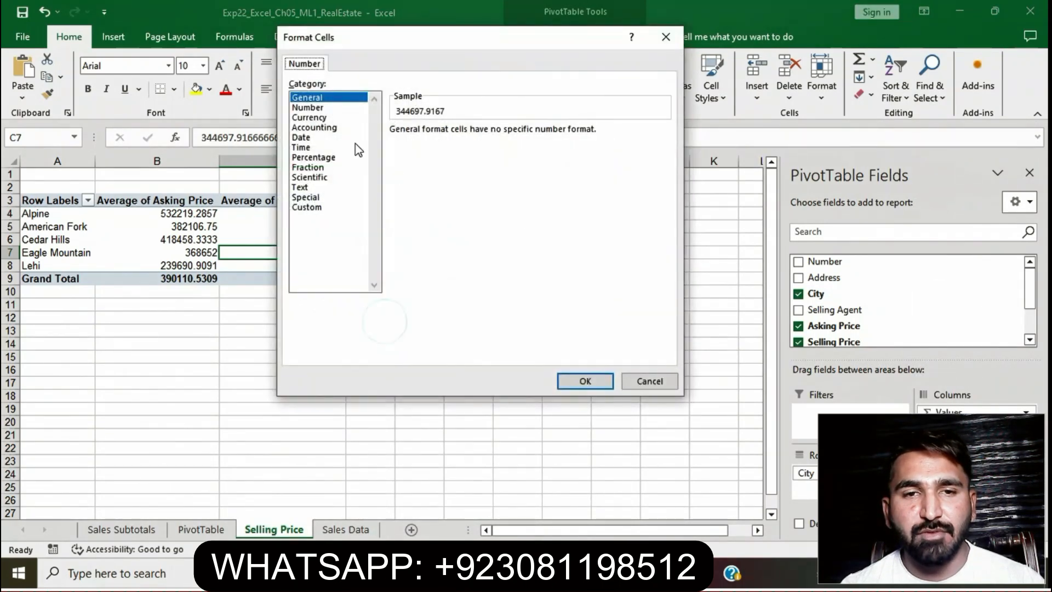
click(323, 127)
click(495, 134)
click(495, 134)
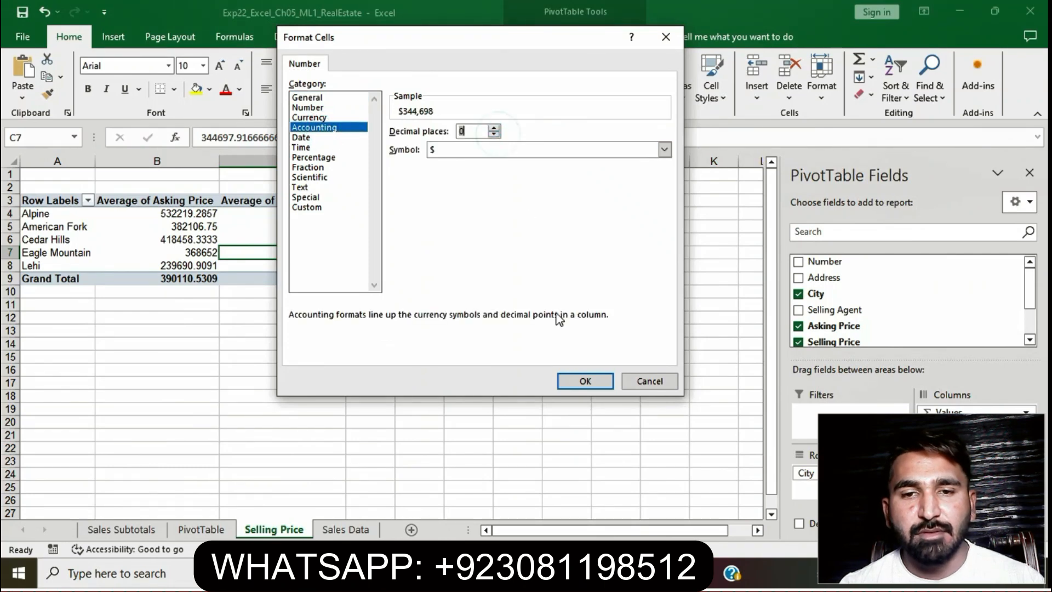
click(564, 377)
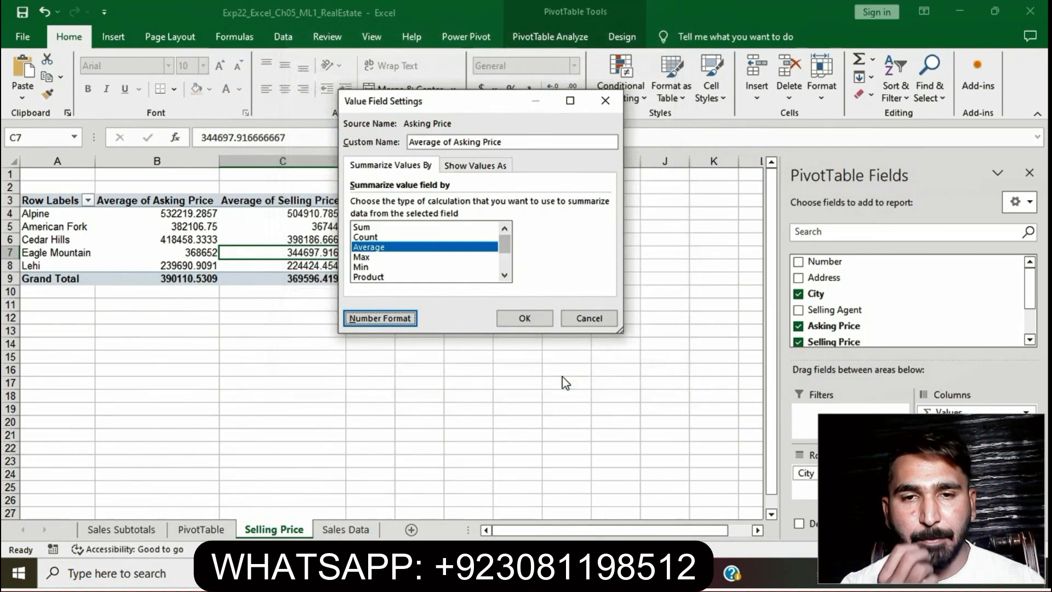
click(523, 320)
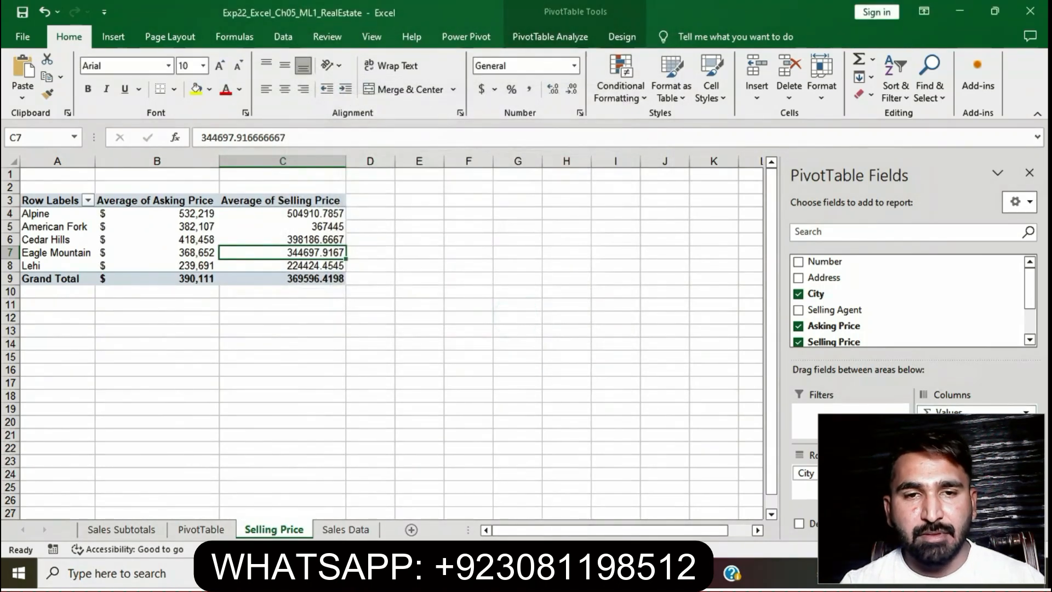
Step: Apply the Accounting number format with 0 decimal places to the Average of Selling Price field
click(981, 489)
click(965, 471)
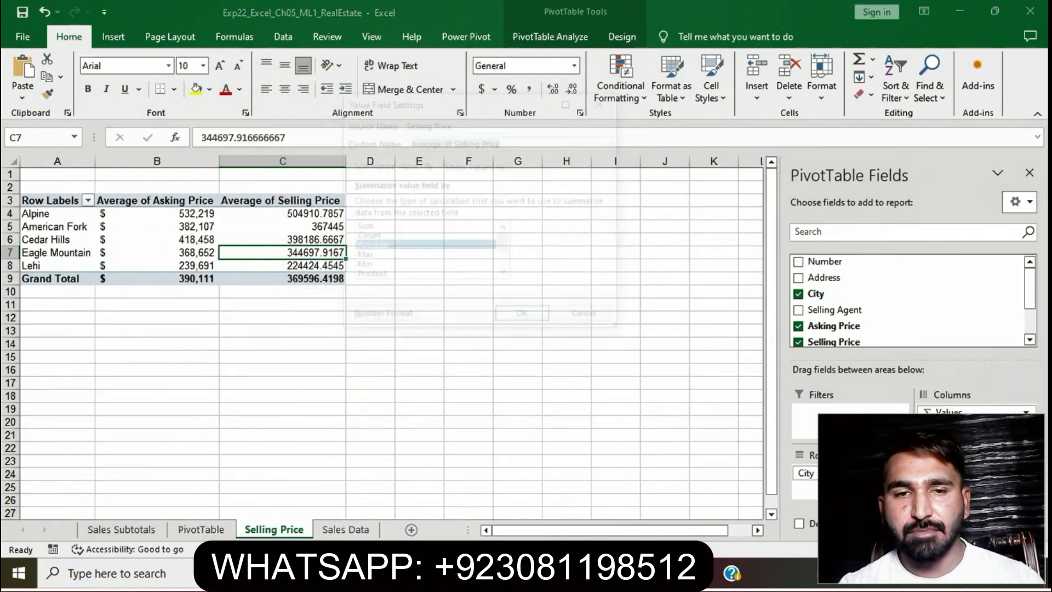
click(380, 318)
click(325, 128)
click(493, 135)
click(494, 135)
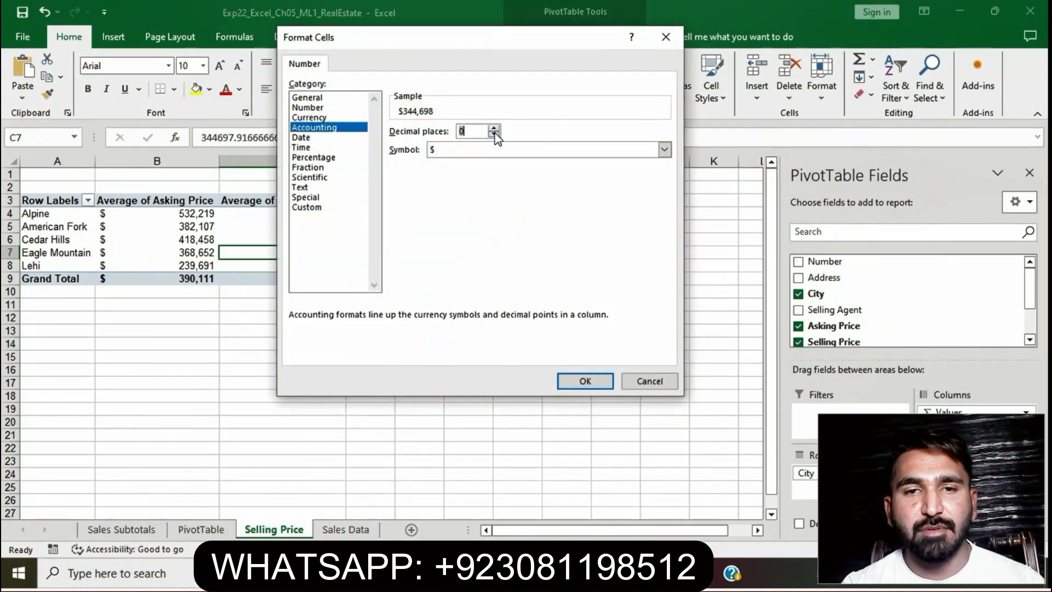
click(584, 380)
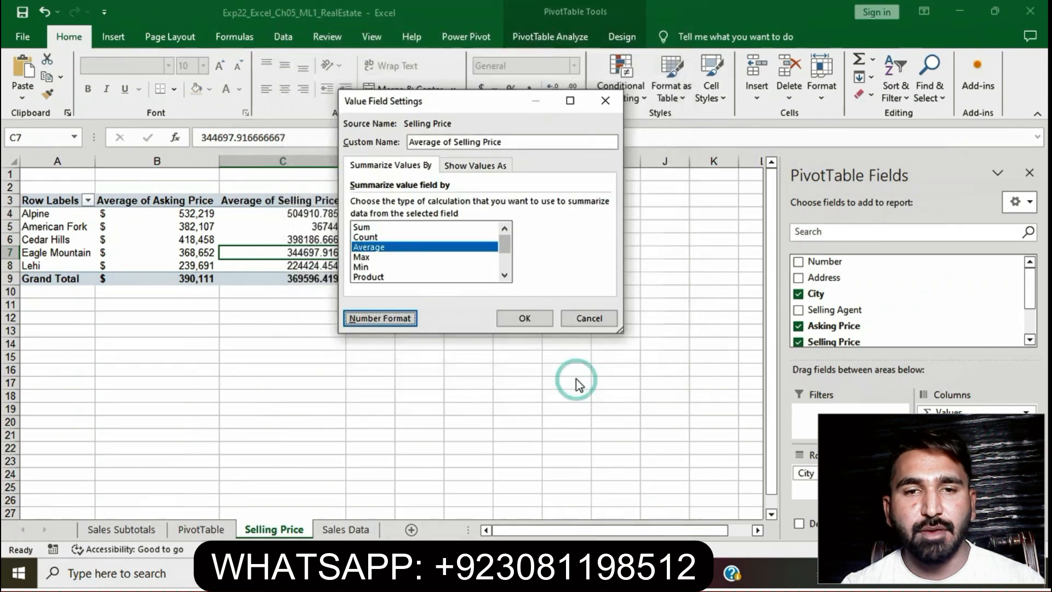
click(538, 315)
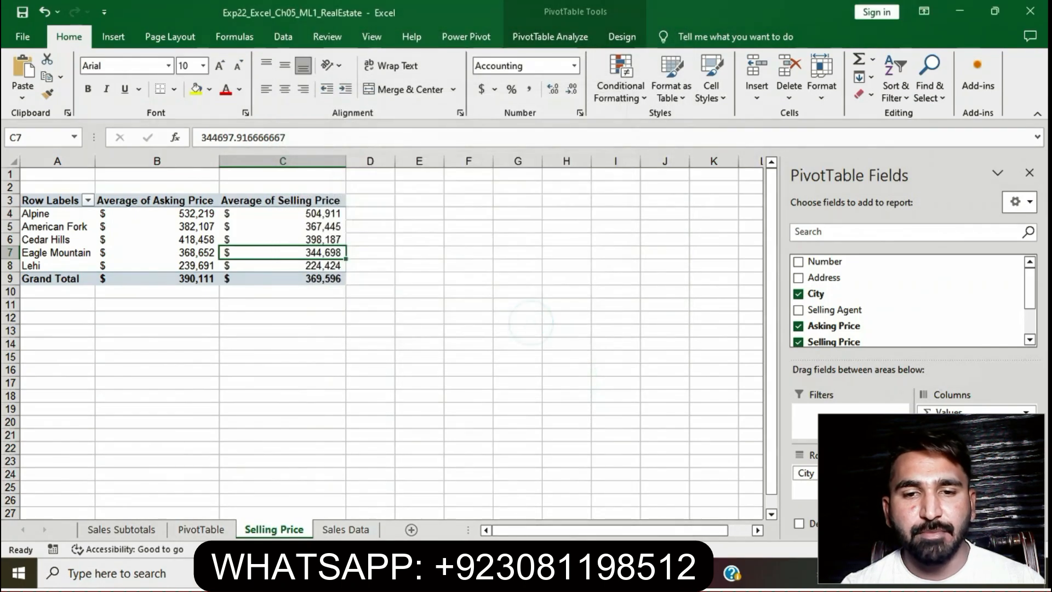
Step: Mark the style instruction in step 13 in Word, apply Light Blue, Pivot Style Medium 2 to the PivotTable in Excel, and return to Word
key(alt+Tab)
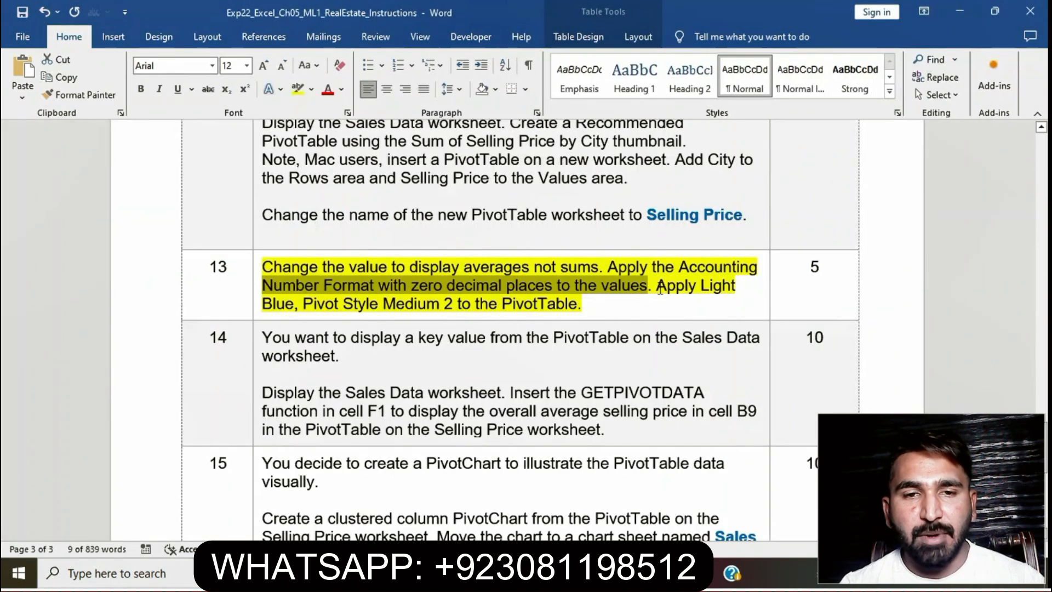
drag(657, 285, 662, 298)
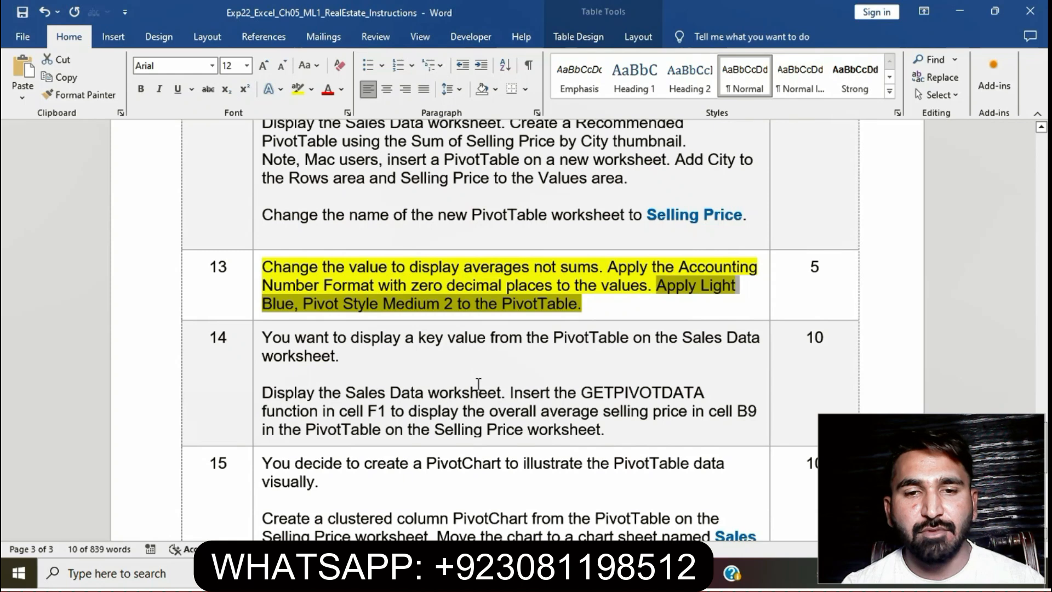
key(alt+Tab)
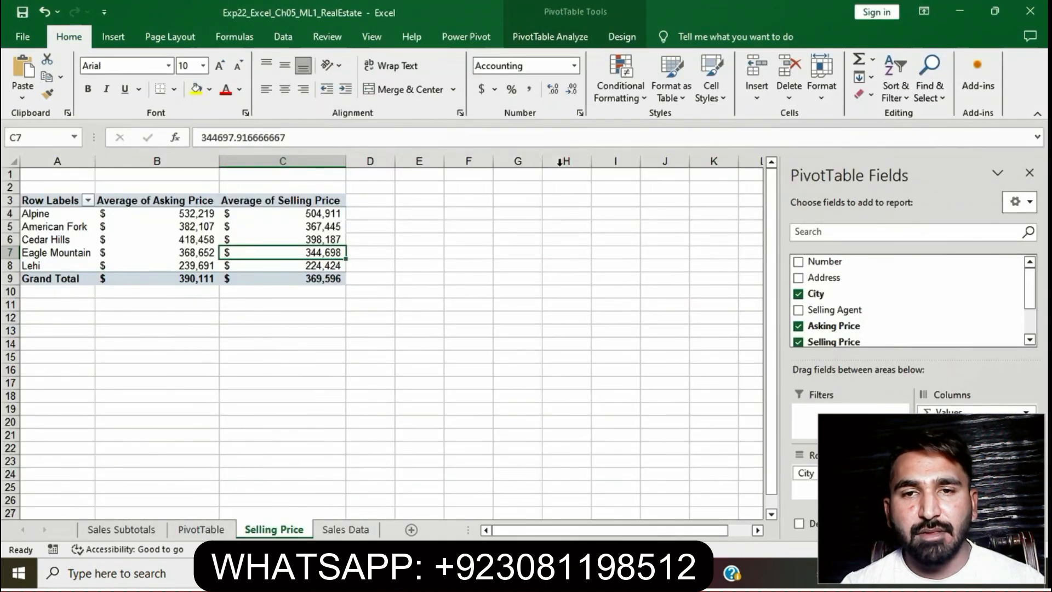
click(622, 38)
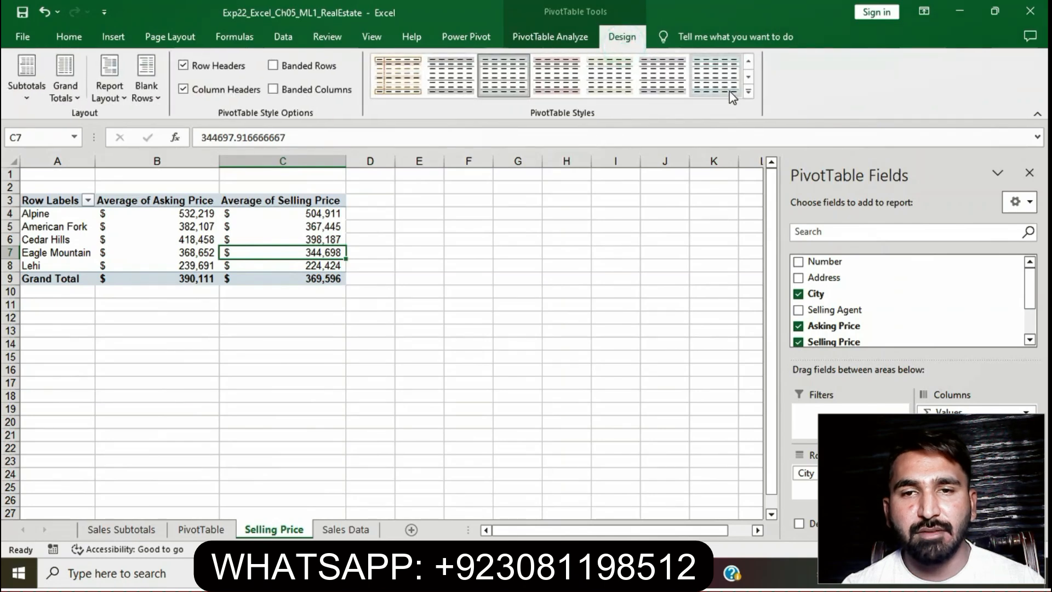
click(747, 91)
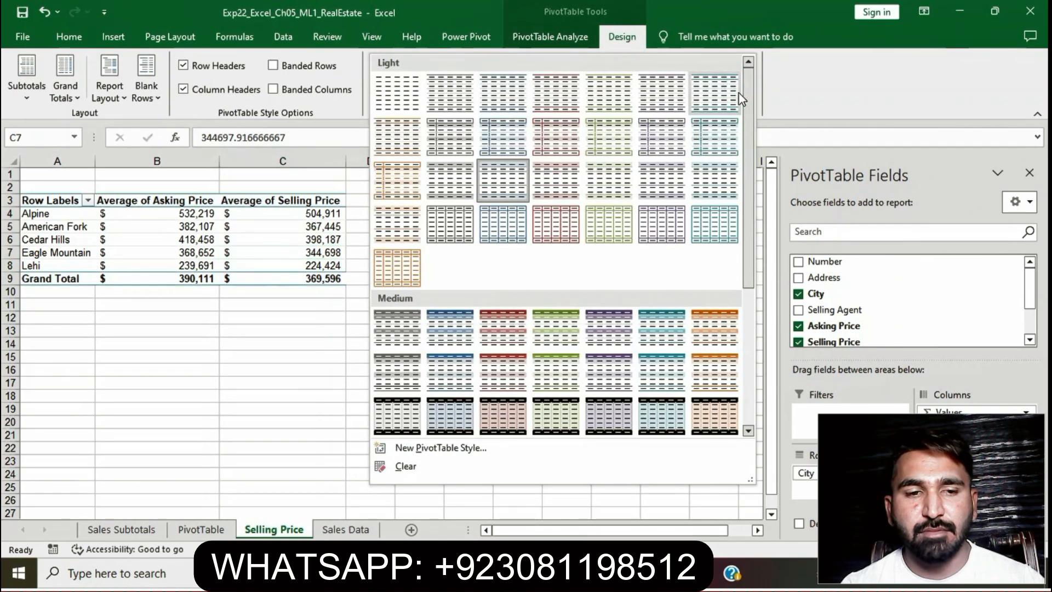
click(463, 328)
click(524, 344)
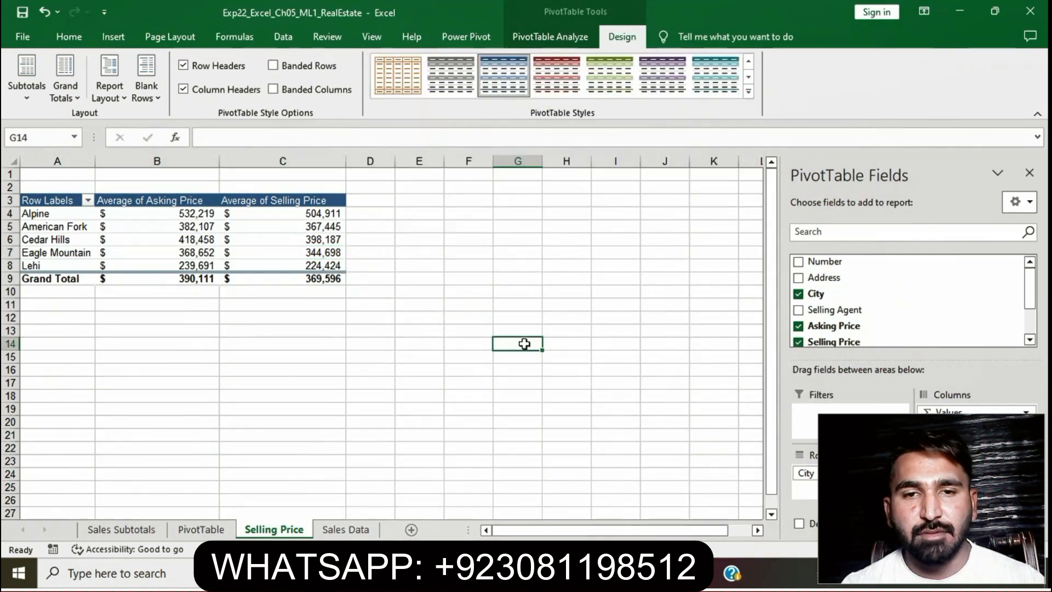
key(alt+Tab)
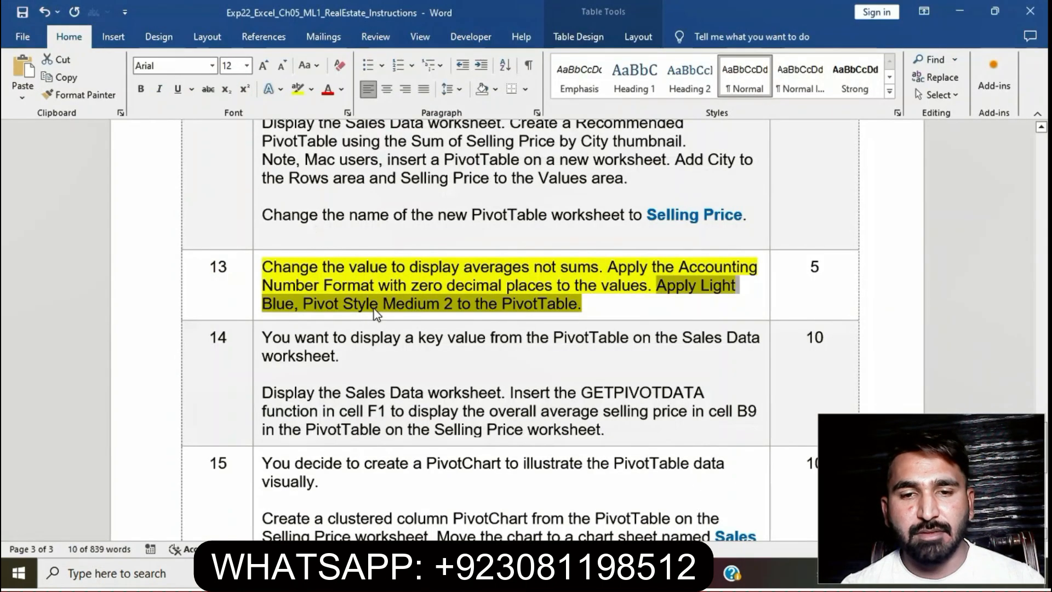